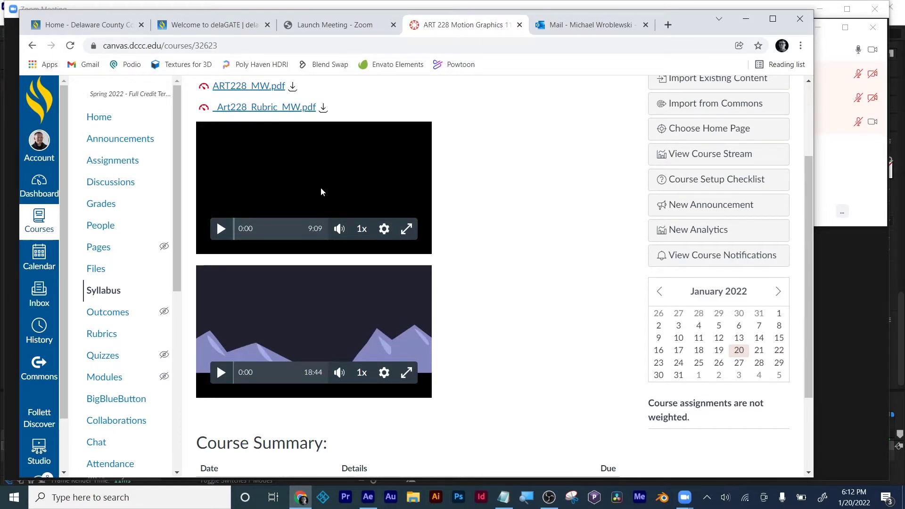
Step: Open the All Slides and art files folder inside the course's Art 228 Virtual files and look through its subfolders
scroll(511, 321, "down", 2)
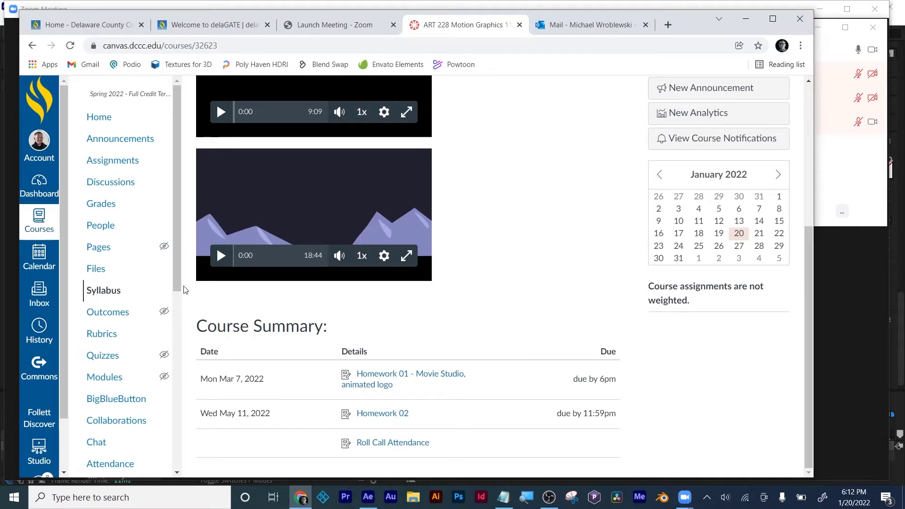
mouse_move(178, 264)
left_mouse_down()
mouse_move(173, 293)
mouse_move(177, 266)
left_mouse_up()
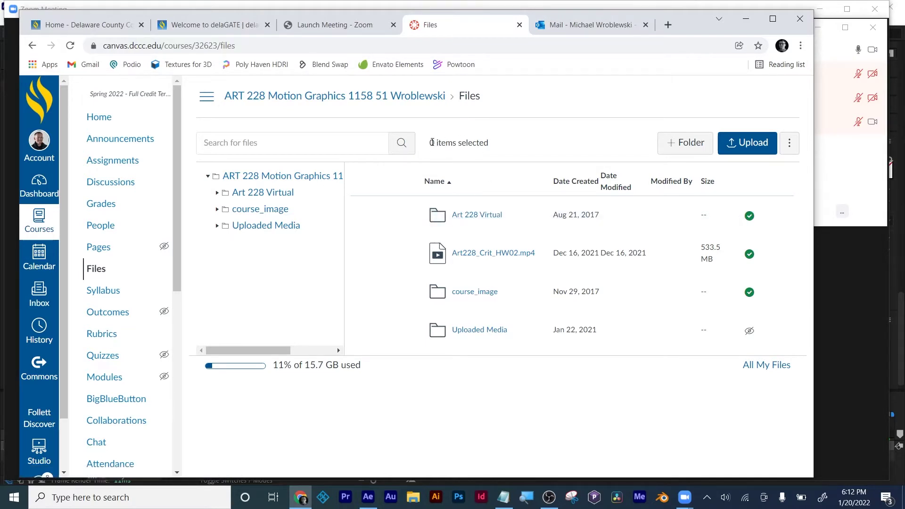
left_click(480, 216)
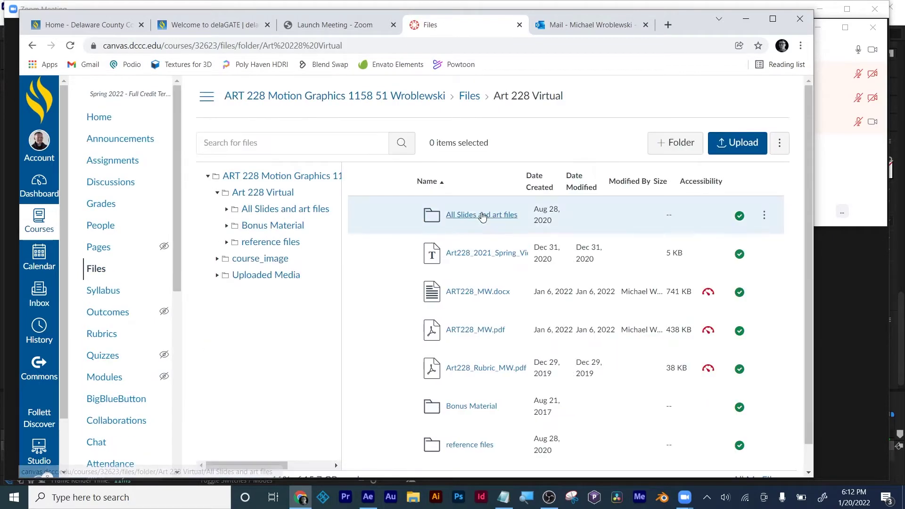
left_click(482, 216)
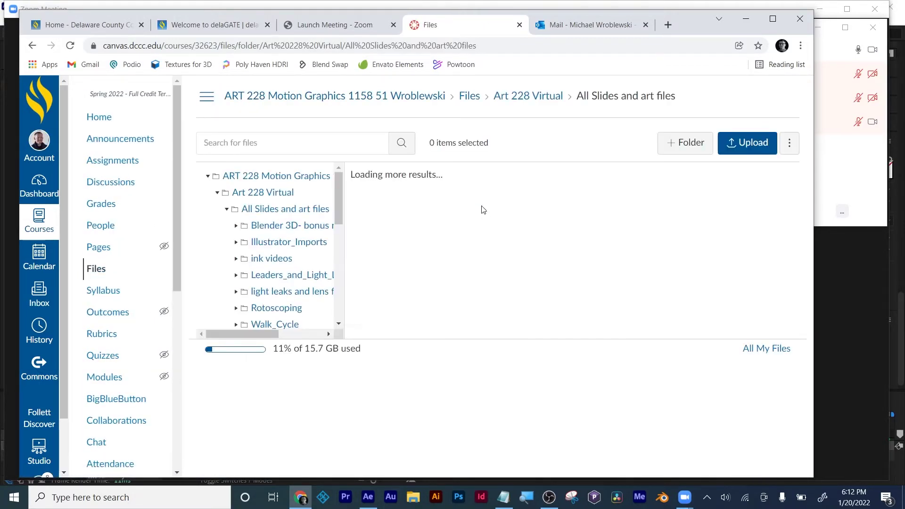
scroll(473, 365, "down", 10)
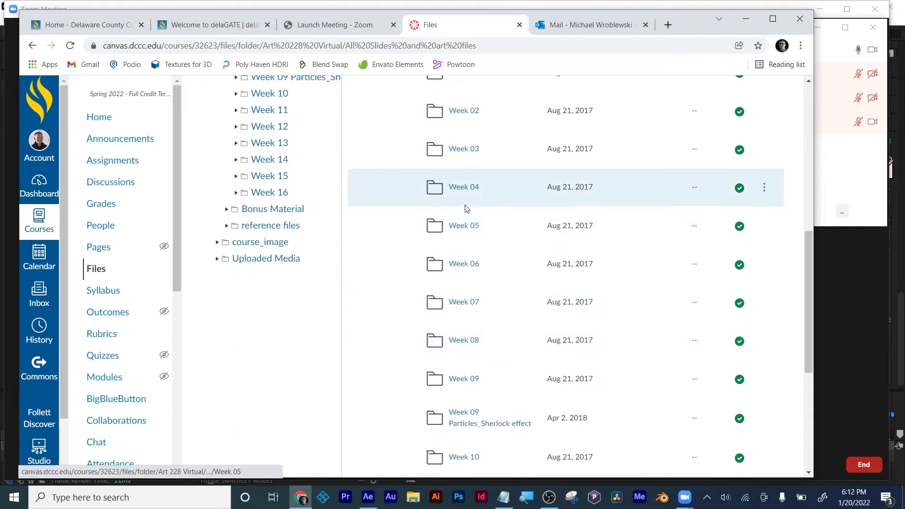
scroll(464, 208, "up", 10)
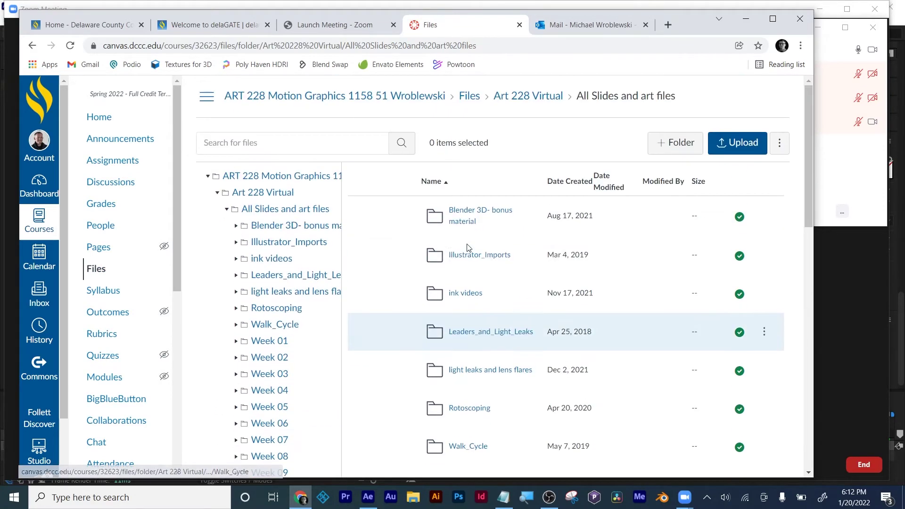
Step: Look through the Bonus Material and reference files folders in Art 228 Virtual, returning to the parent folder after each
left_click(511, 95)
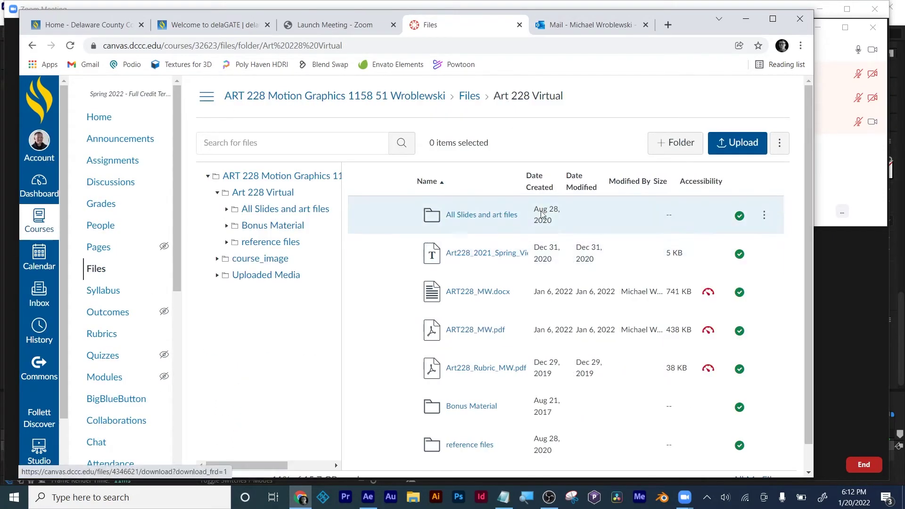
scroll(468, 305, "down", 1)
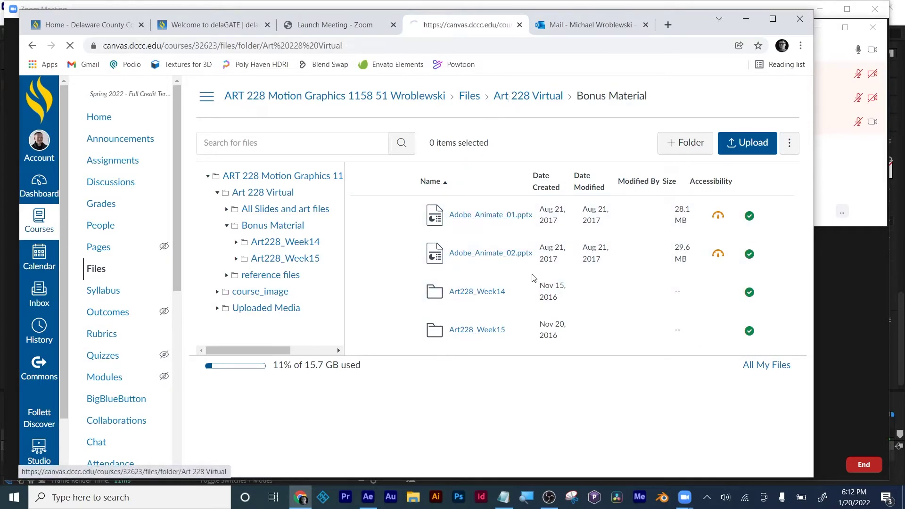
scroll(519, 315, "down", 1)
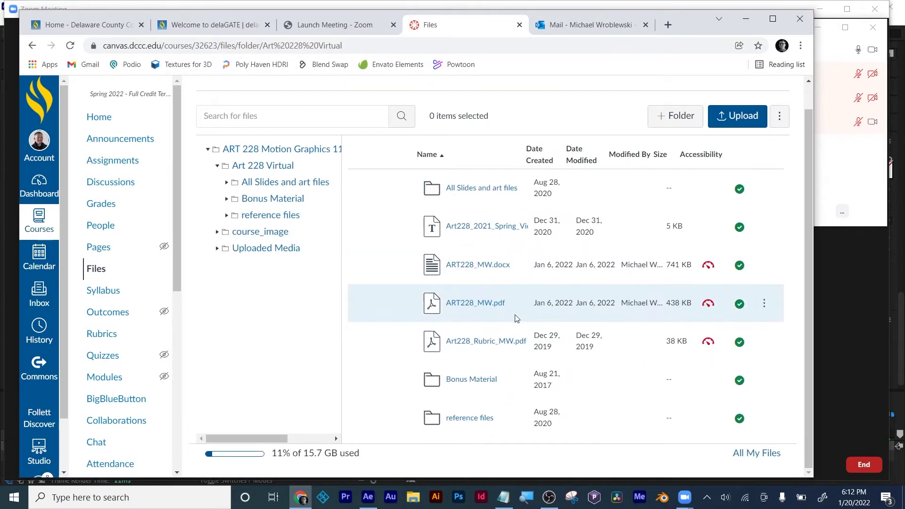
left_click(469, 418)
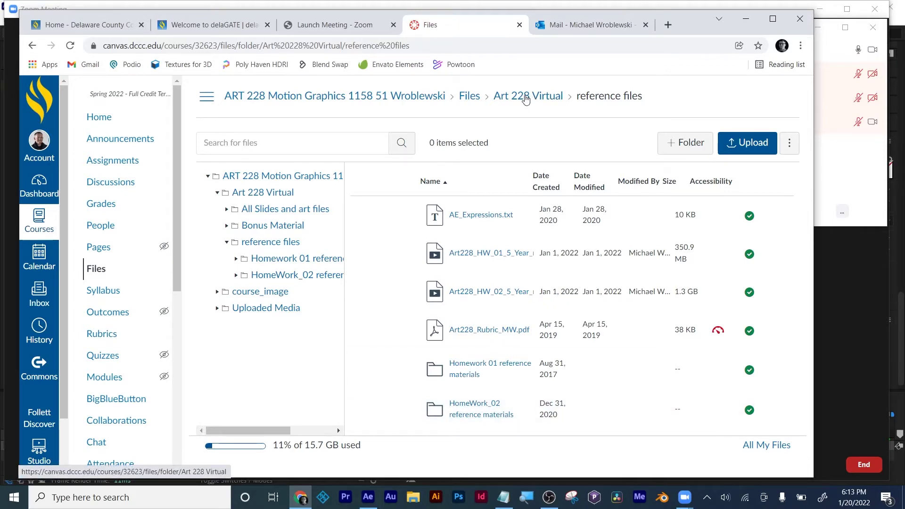
left_click(526, 99)
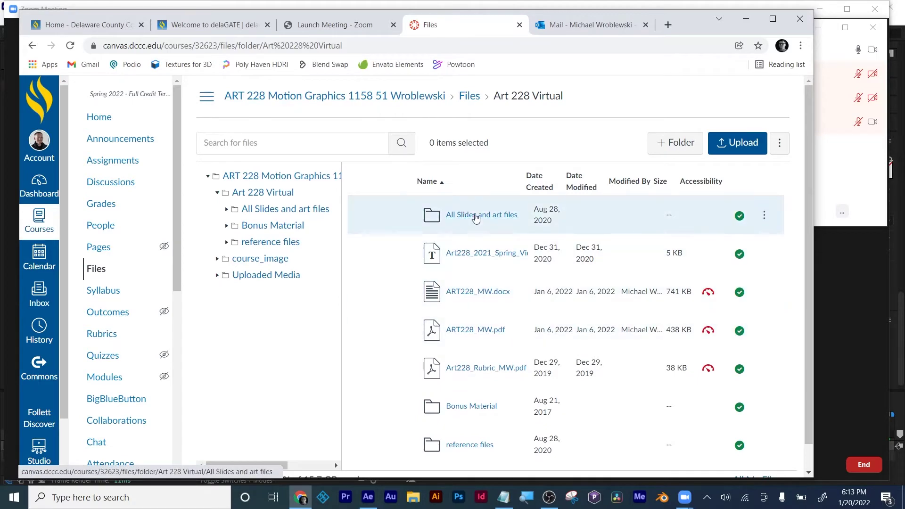
left_click(476, 216)
Step: Open the course announcement "Links to all virtual Lectures for 2022" and review the lecture links listed by week
left_click(117, 142)
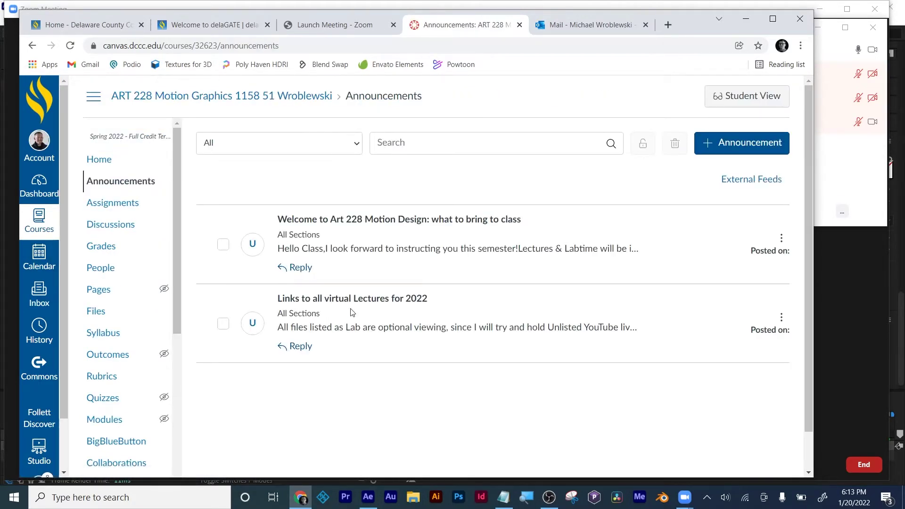
left_click(342, 299)
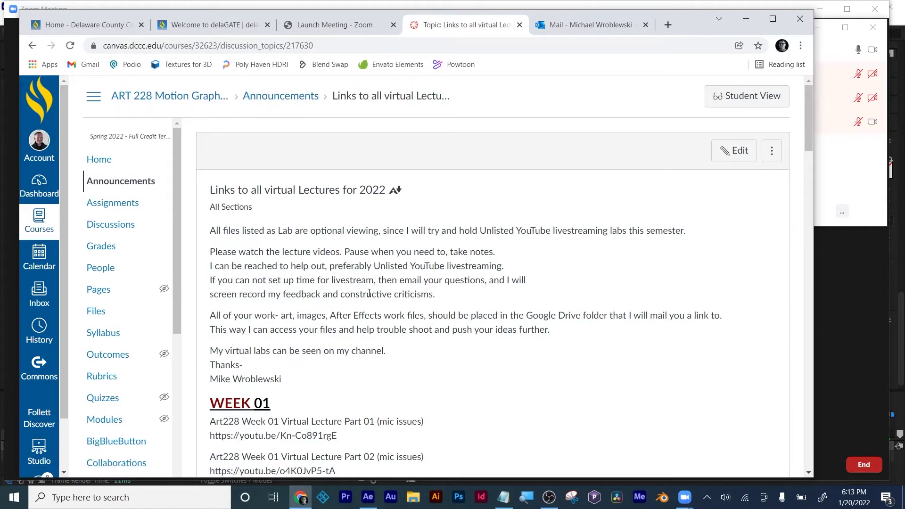
scroll(341, 305, "down", 3)
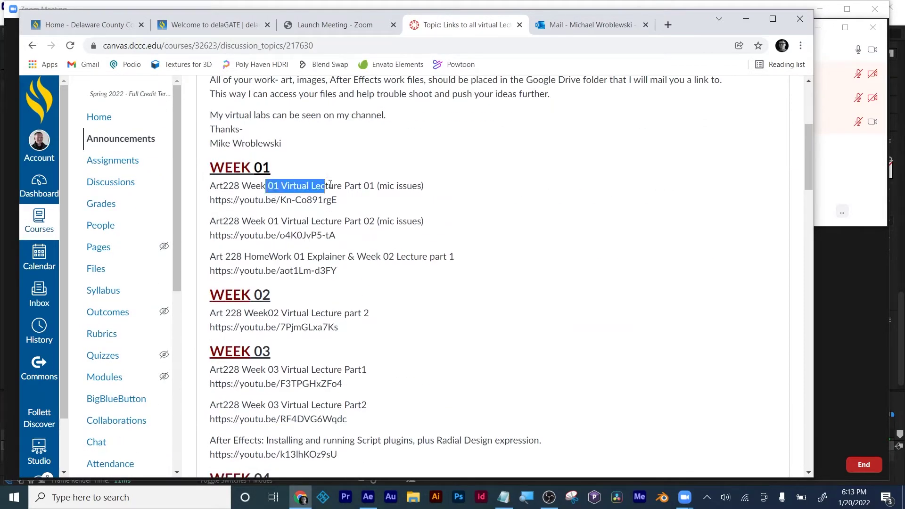
scroll(368, 248, "down", 15)
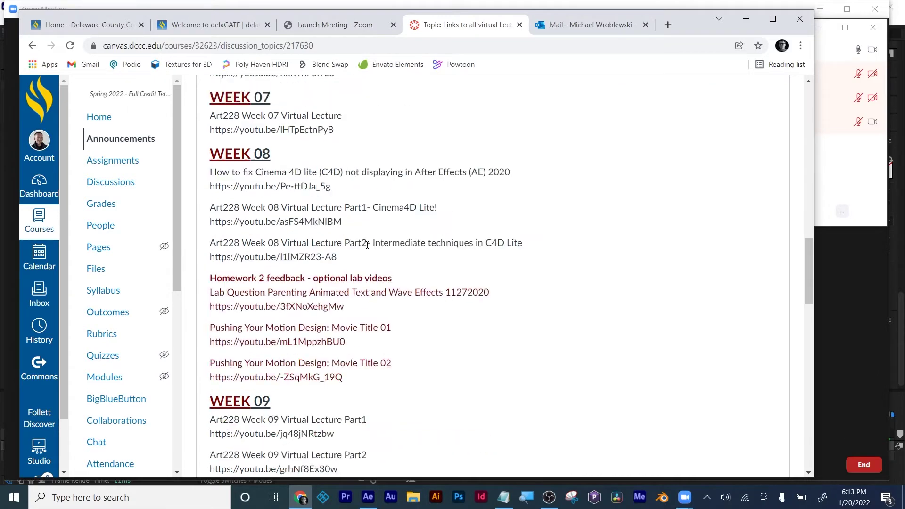
scroll(368, 248, "up", 18)
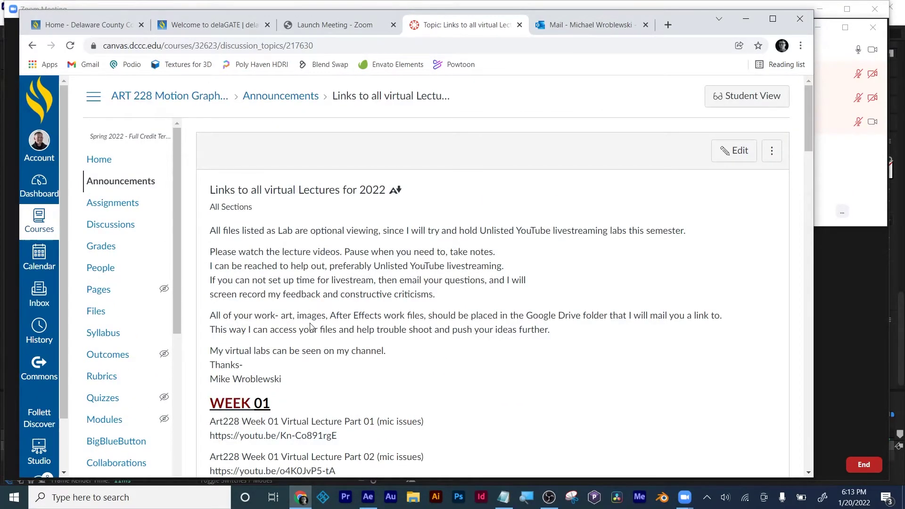
scroll(310, 325, "down", 5)
left_click_drag(315, 186, 367, 222)
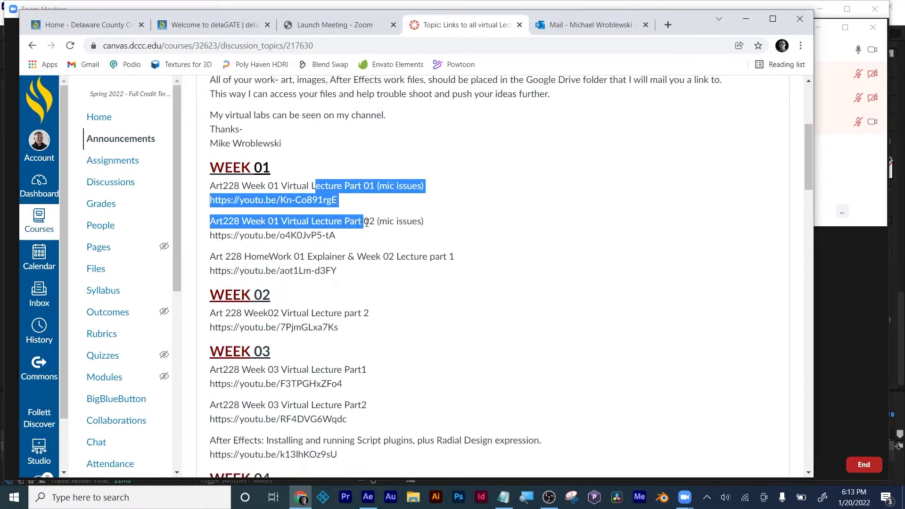
left_click(381, 249)
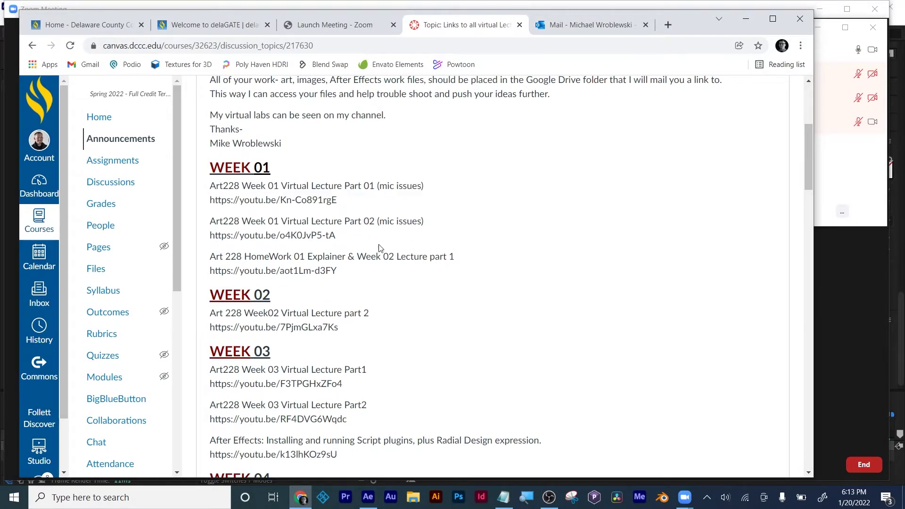
scroll(345, 237, "up", 5)
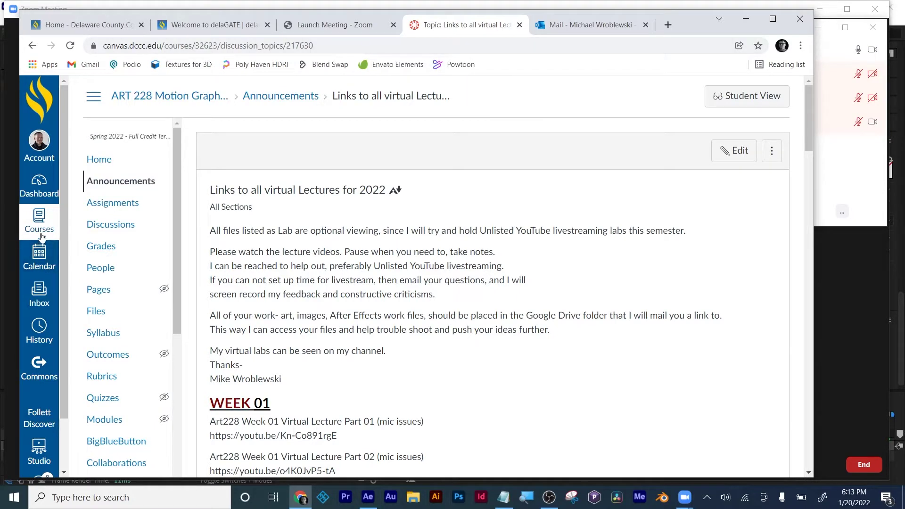
Step: Switch to After Effects and preview the animated text in Comp 1 from the first frame
left_click(851, 379)
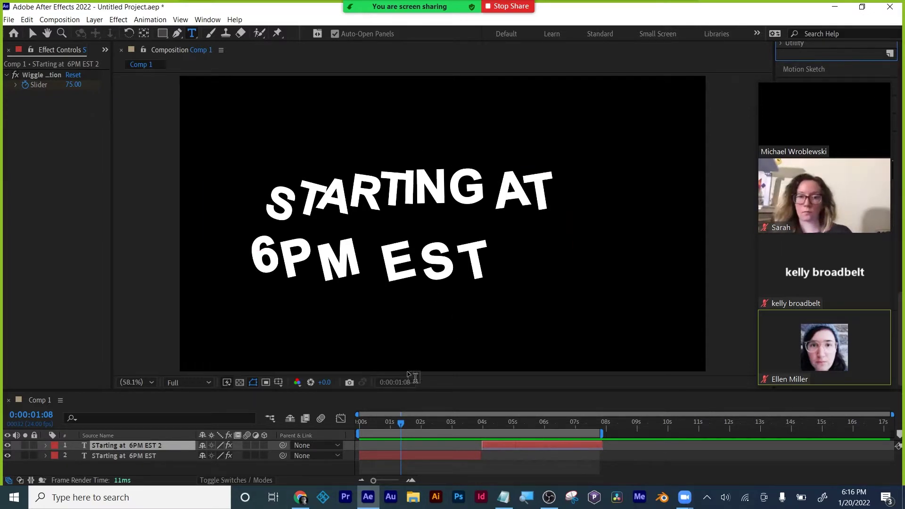
left_click_drag(398, 423, 332, 418)
key("space")
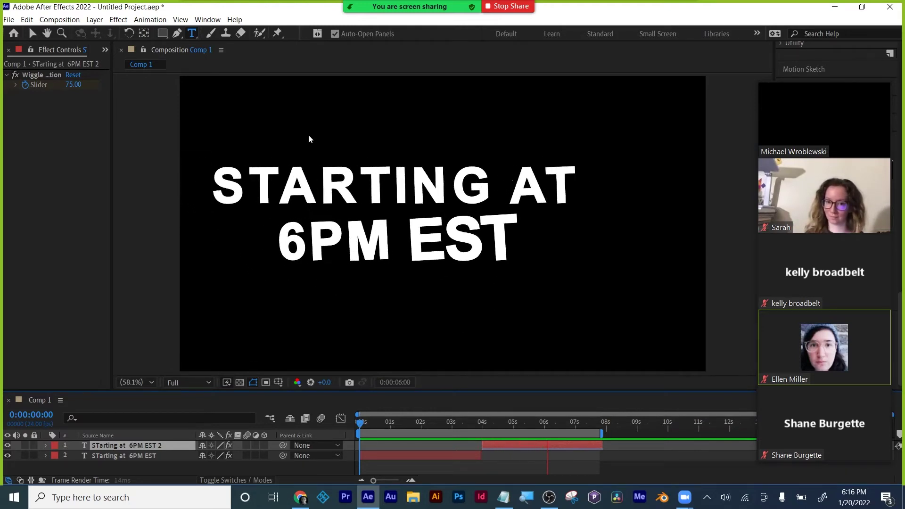
left_click(140, 236)
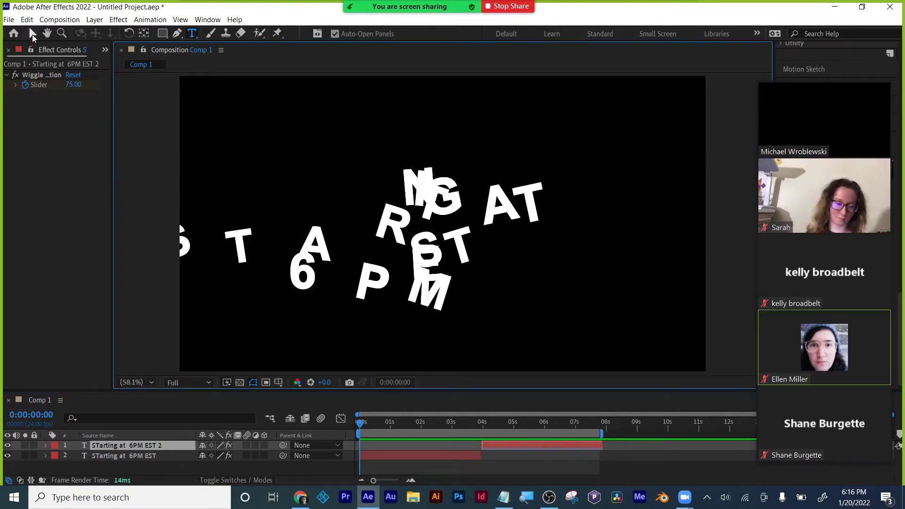
Step: Close the current untitled project, discarding its unsaved changes
left_click(9, 20)
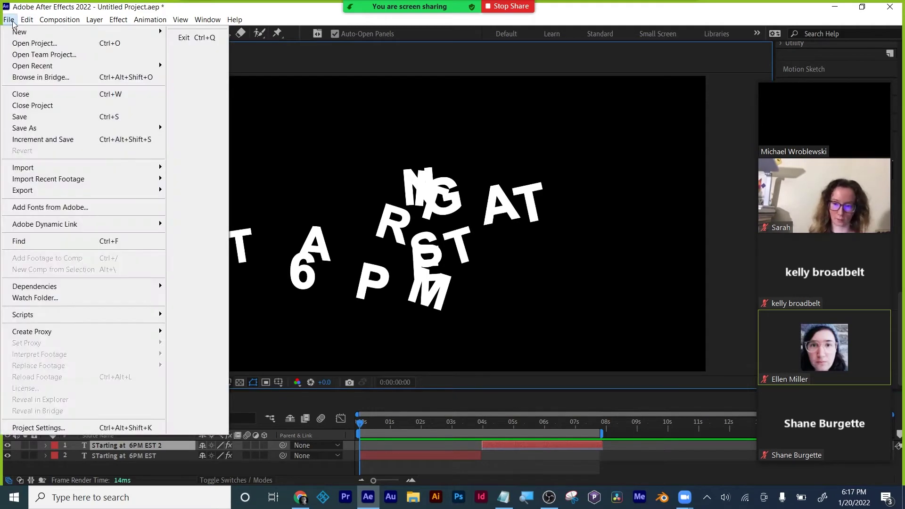
left_click(28, 96)
left_click(468, 262)
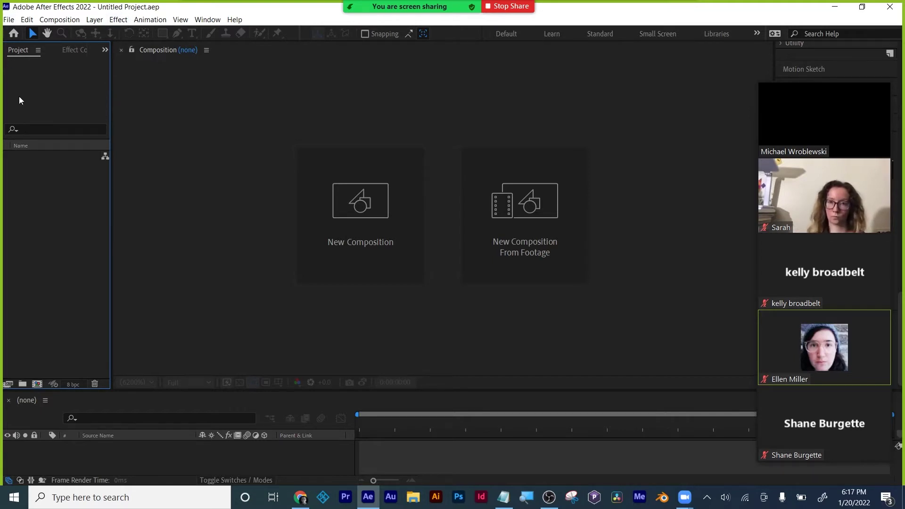
Step: Start a new composition and review its frame rate and duration settings
left_click(65, 21)
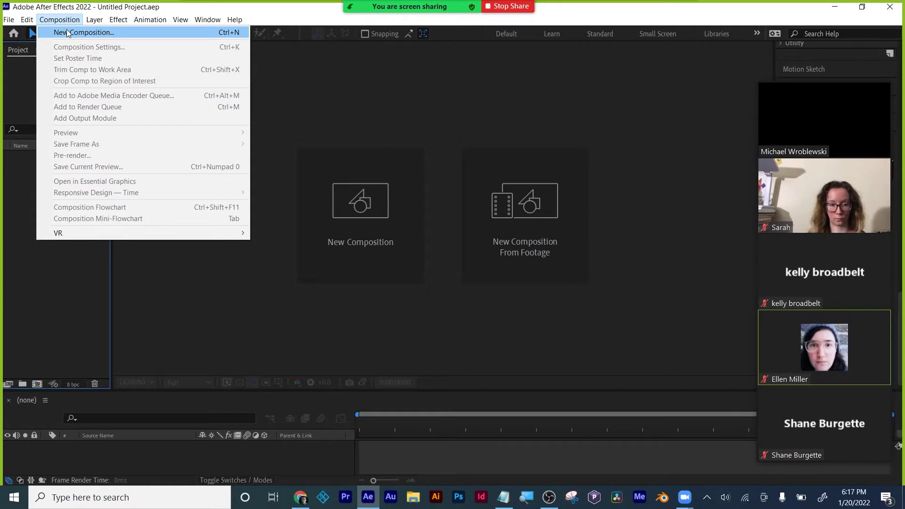
left_click(66, 33)
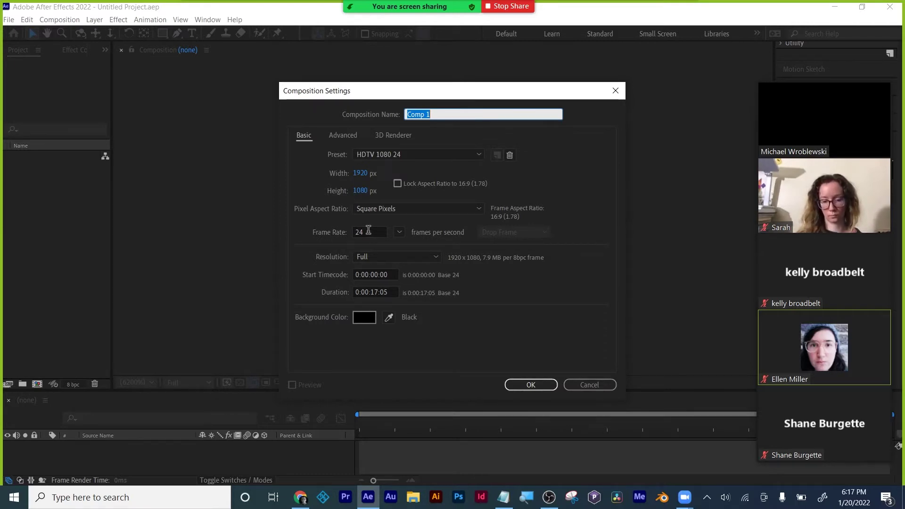
left_click_drag(372, 289, 413, 294)
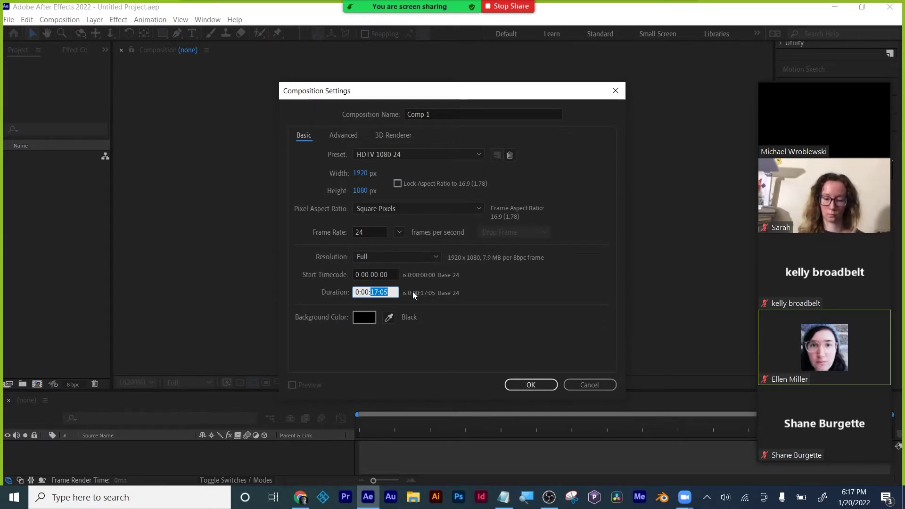
left_click(508, 281)
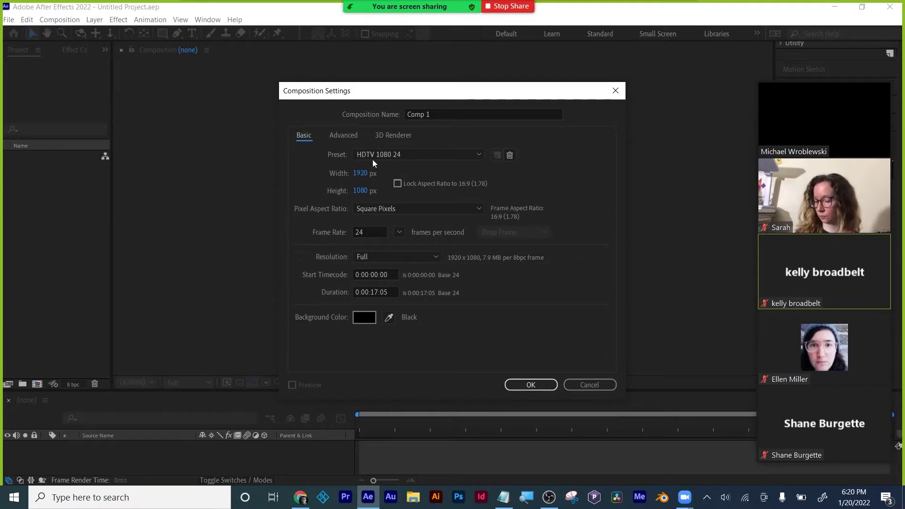
left_click(371, 231)
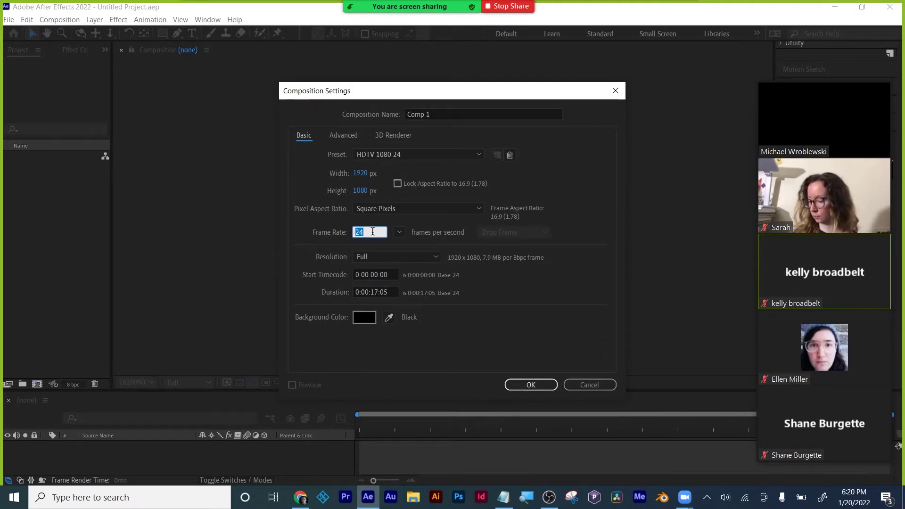
left_click(372, 231)
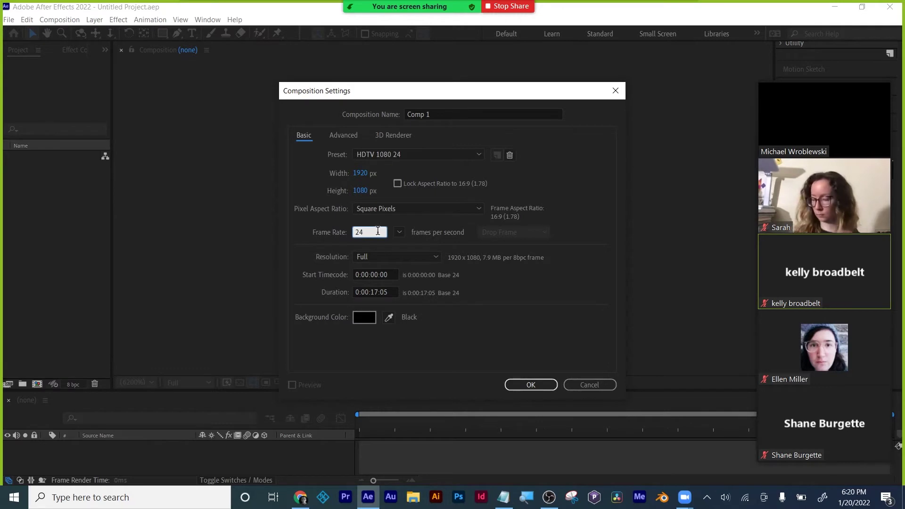
double_click(378, 231)
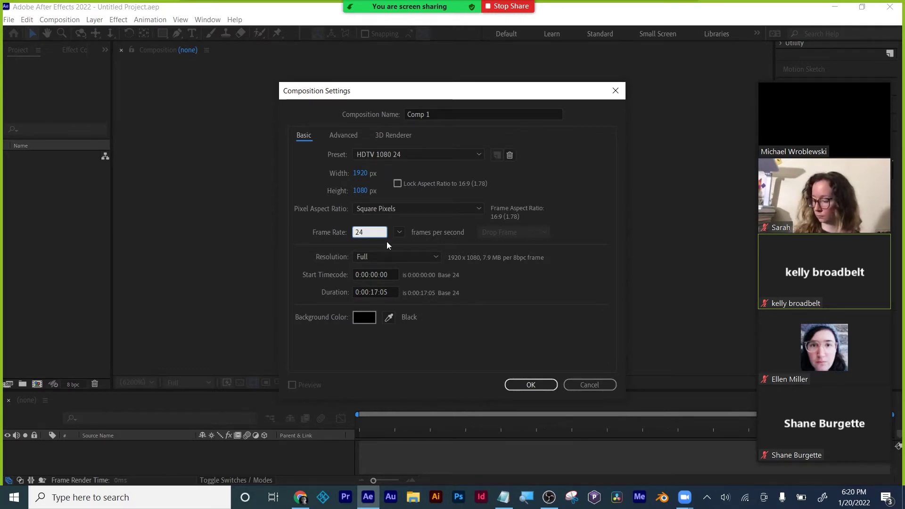
left_click(354, 292)
left_click_drag(354, 293, 403, 299)
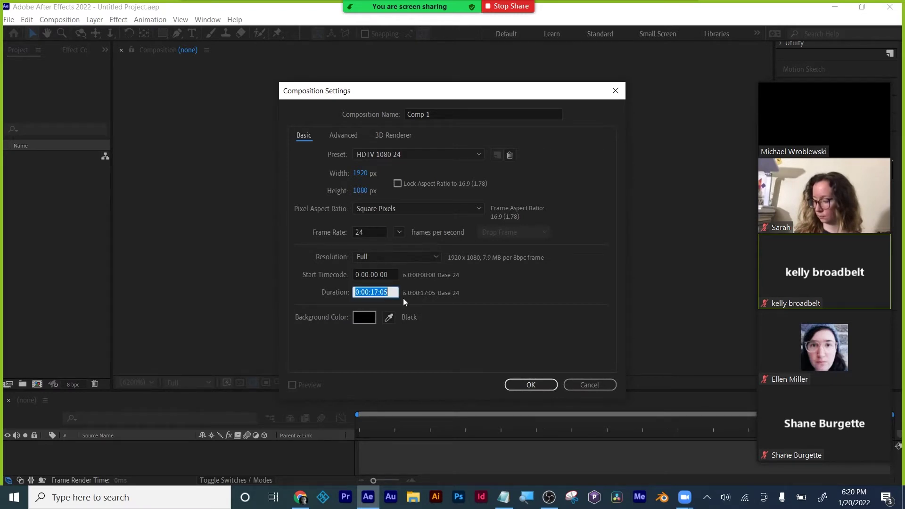
left_click(355, 295)
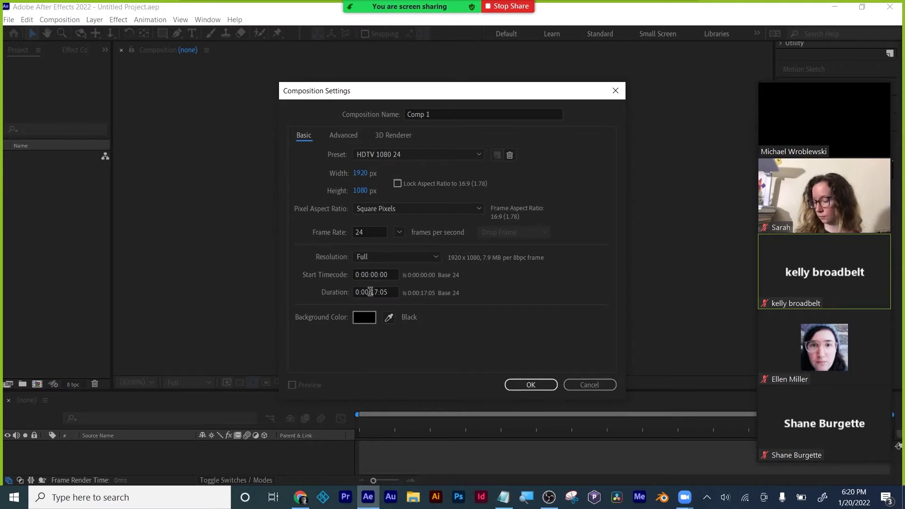
Step: Set the composition's duration to 4 seconds (0:00:4.00) at 24 frames per second and create Comp 1
left_click(370, 291)
left_click_drag(370, 291, 399, 292)
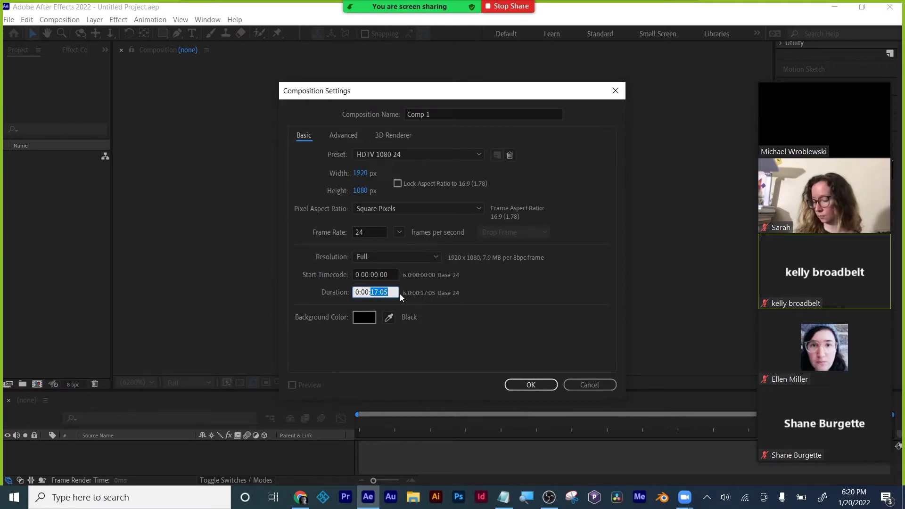
type("3")
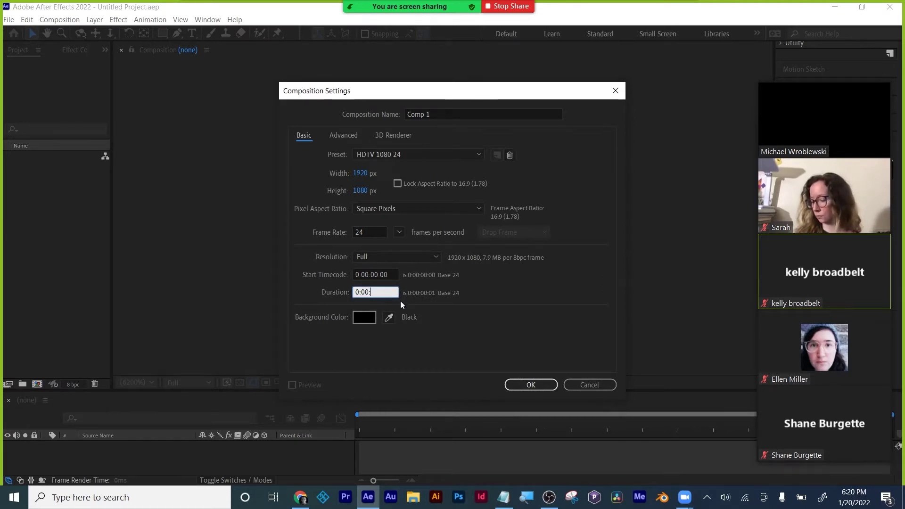
key("BackSpace")
type("4")
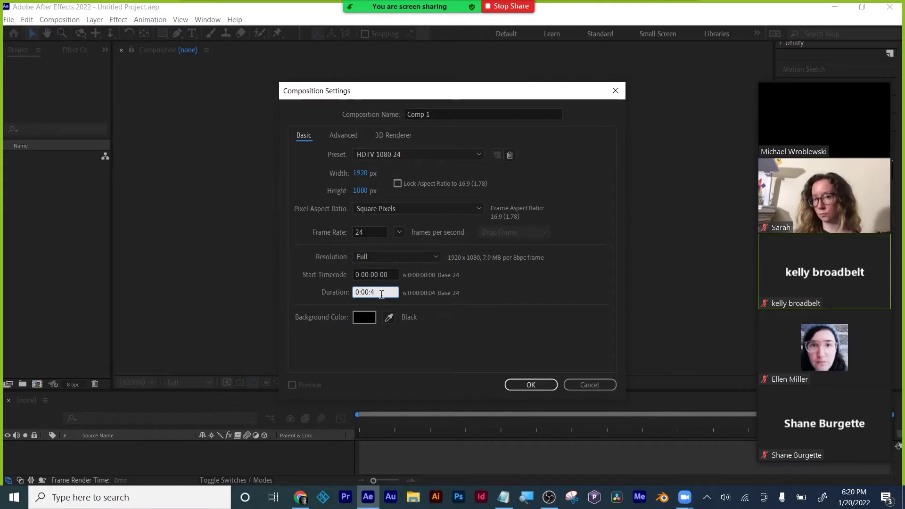
type(".")
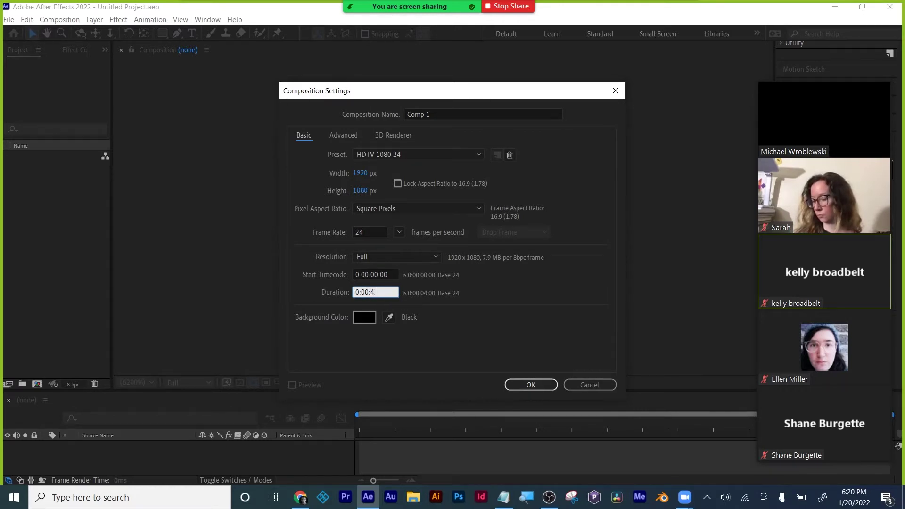
type("00")
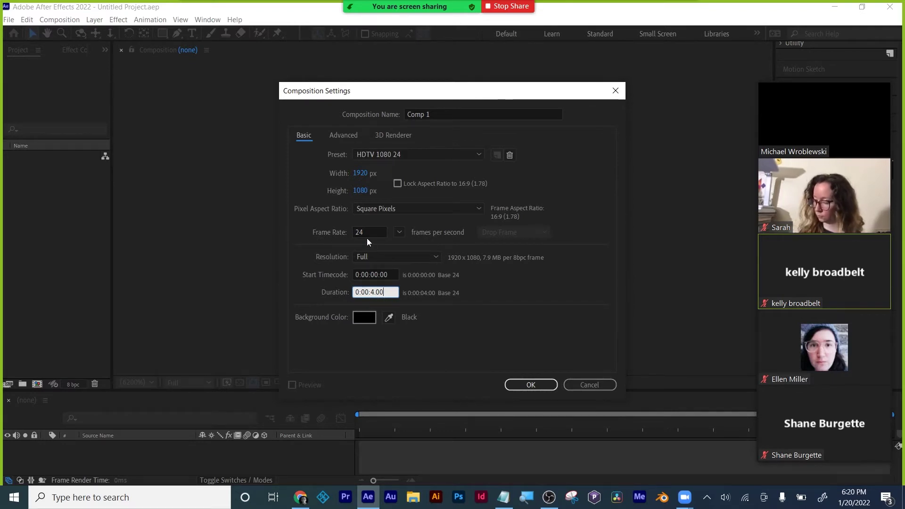
left_click(523, 386)
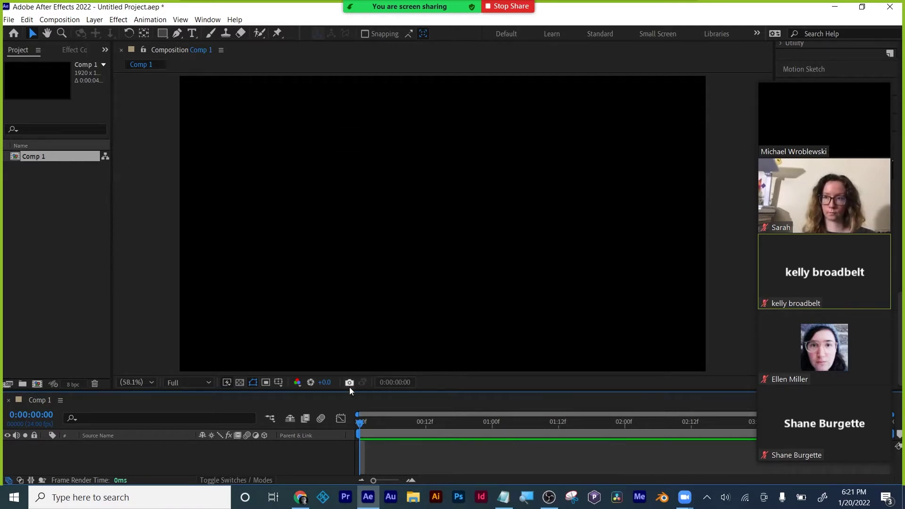
Step: Focus the Project, Composition and Timeline panels in turn, and widen the Project panel slightly
key("comma")
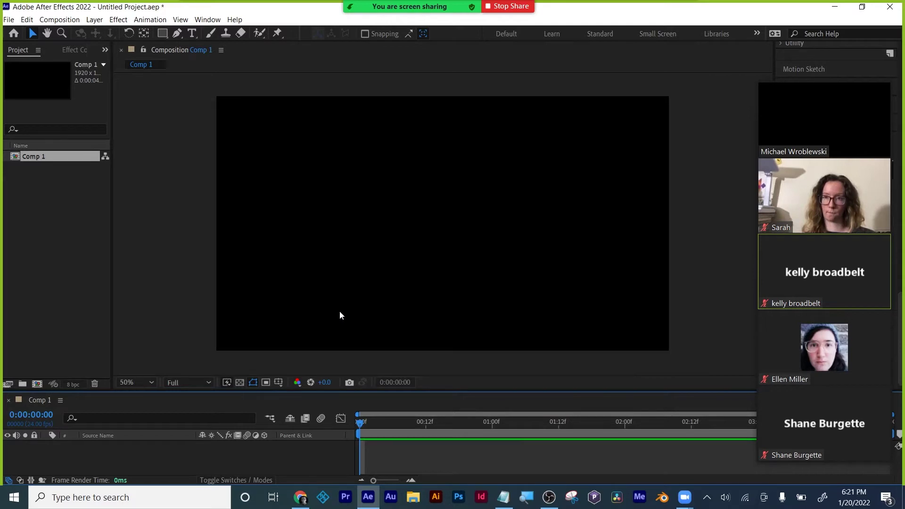
left_click(66, 247)
left_click(159, 182)
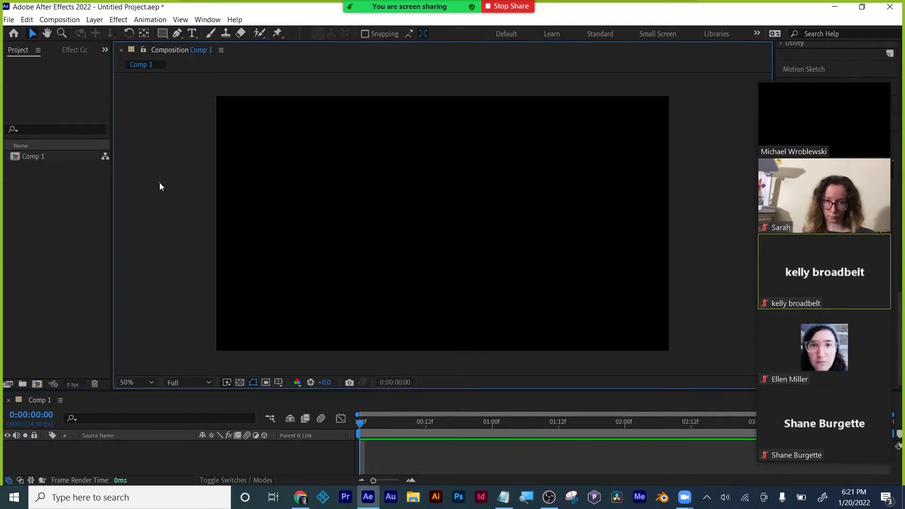
left_click(156, 457)
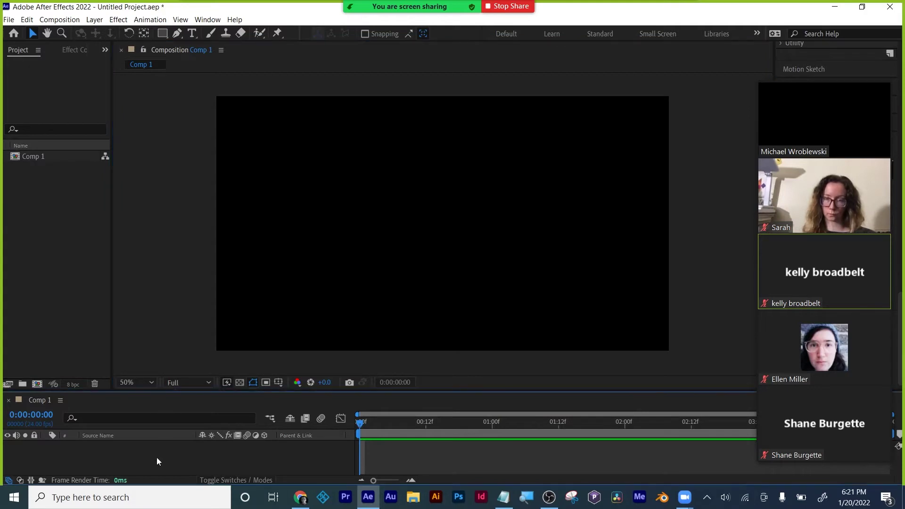
left_click(33, 320)
left_click(128, 257)
left_click(60, 240)
left_click(153, 233)
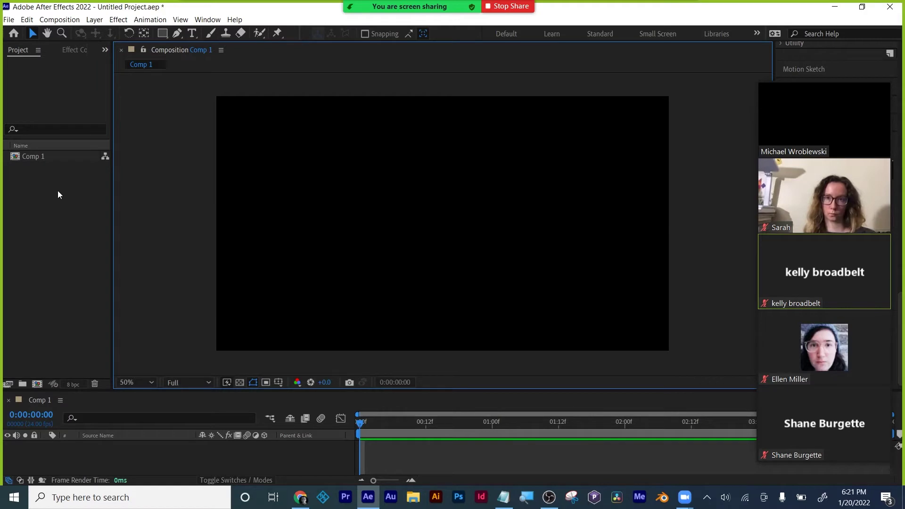
left_click(56, 208)
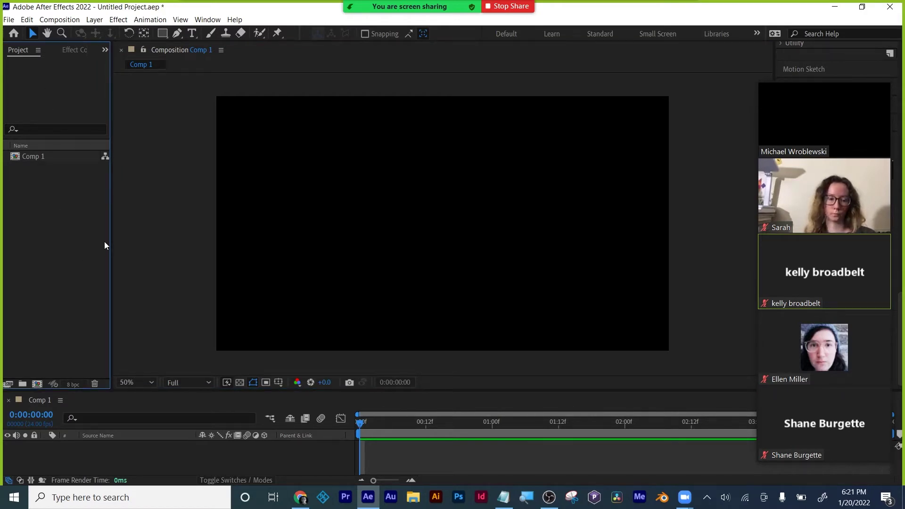
left_click_drag(112, 241, 134, 242)
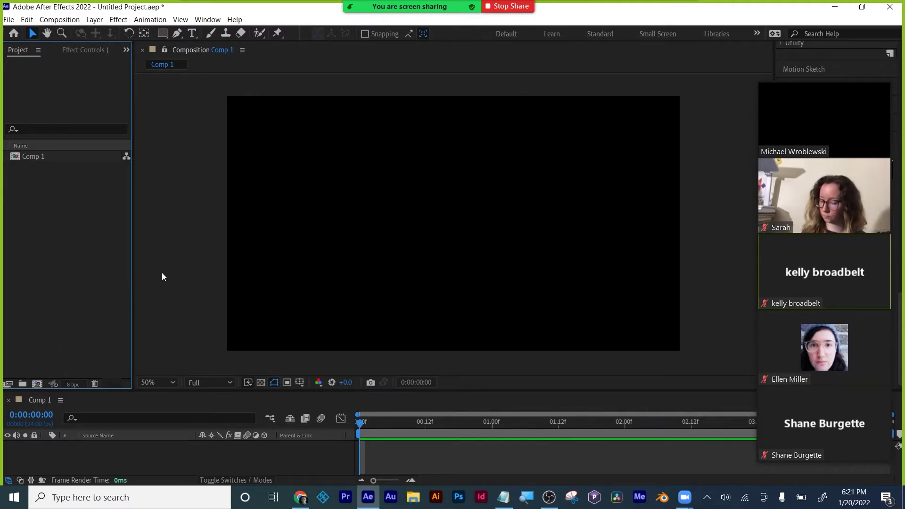
Step: Zoom the composition view out to 12.5% and back to 50%, and return focus to the timeline
left_click(256, 129)
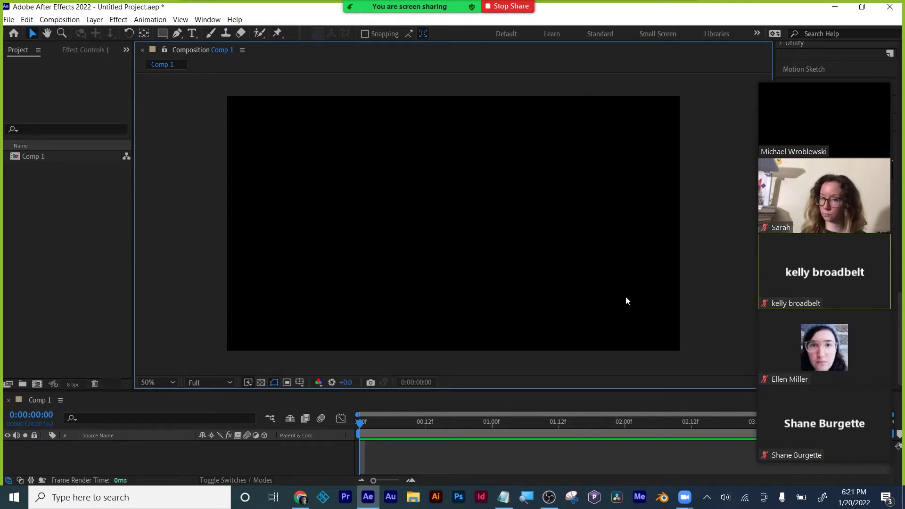
key("comma")
key("comma")
key("comma")
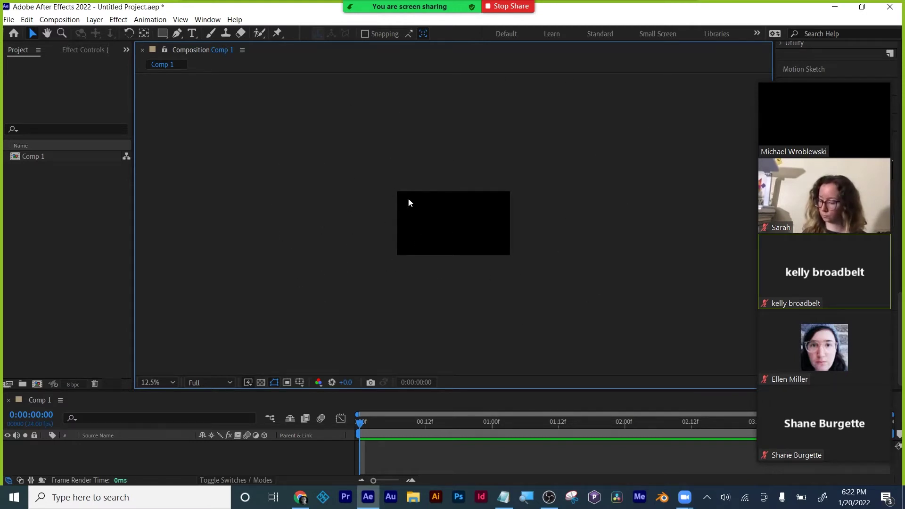
scroll(466, 266, "up", 1)
scroll(466, 269, "up", 1)
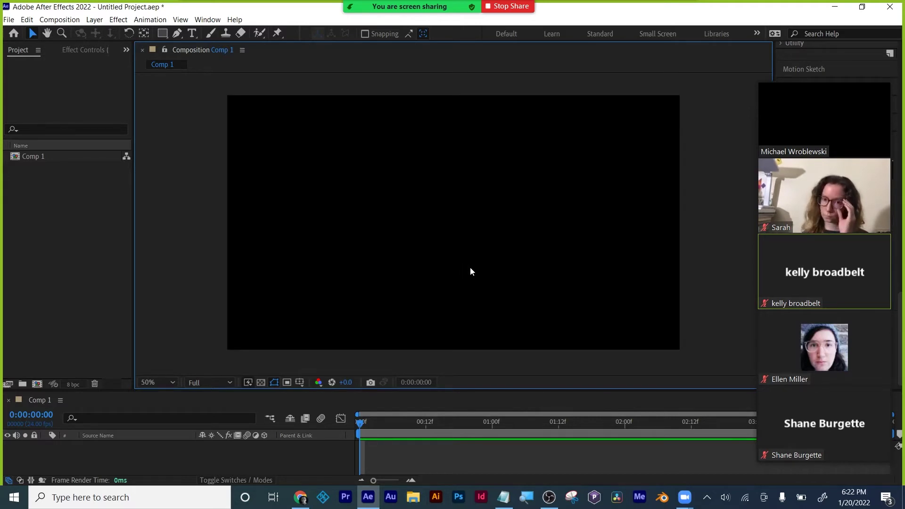
left_click(164, 456)
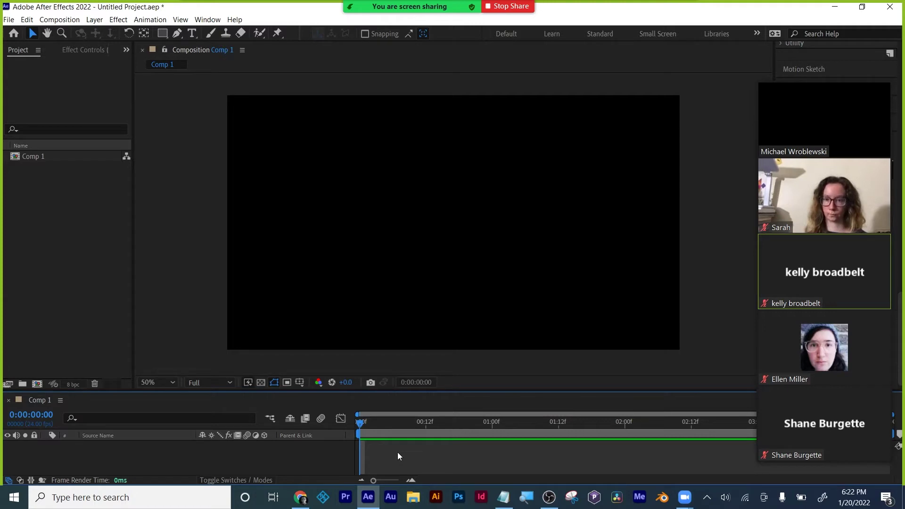
Step: Minimize the meeting's participant video window and move it off the Character and Effects panels
mouse_move(789, 133)
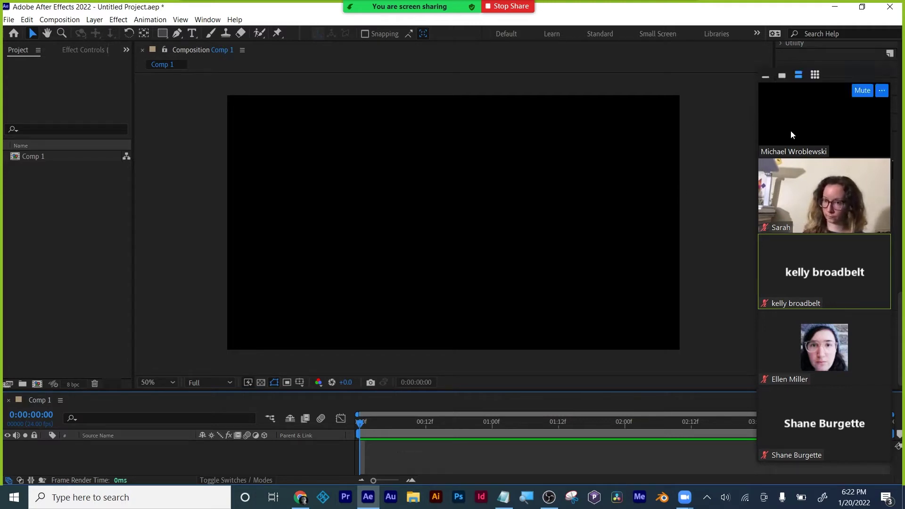
left_click(765, 77)
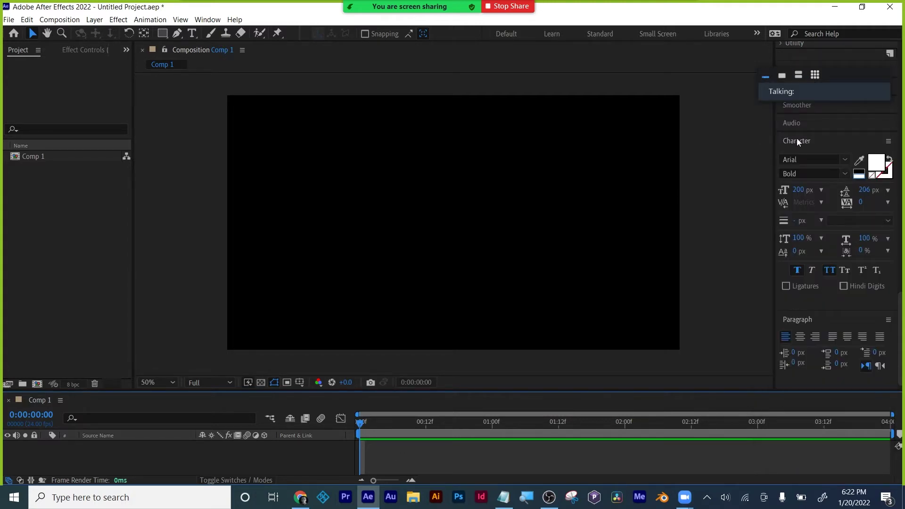
left_click_drag(827, 73, 685, 37)
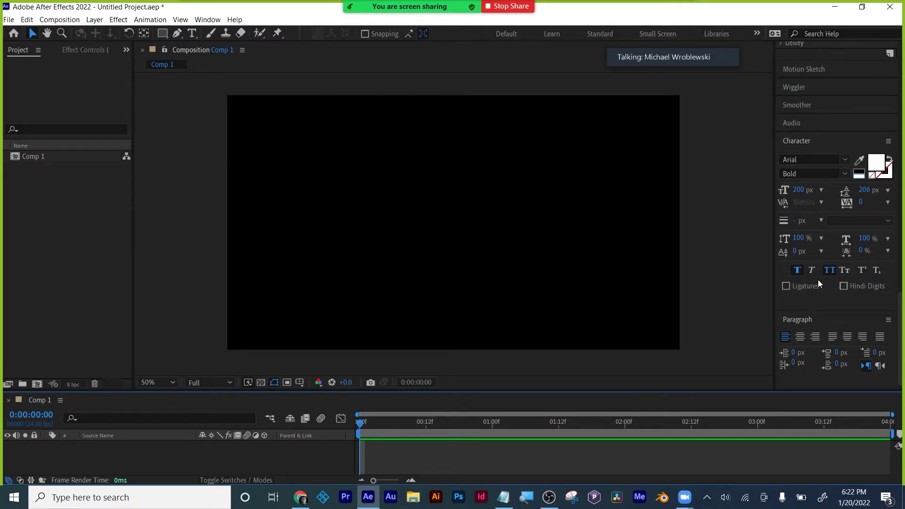
Step: Collapse the Animation Presets category in Effects & Presets and return focus to the timeline
scroll(832, 165, "up", 20)
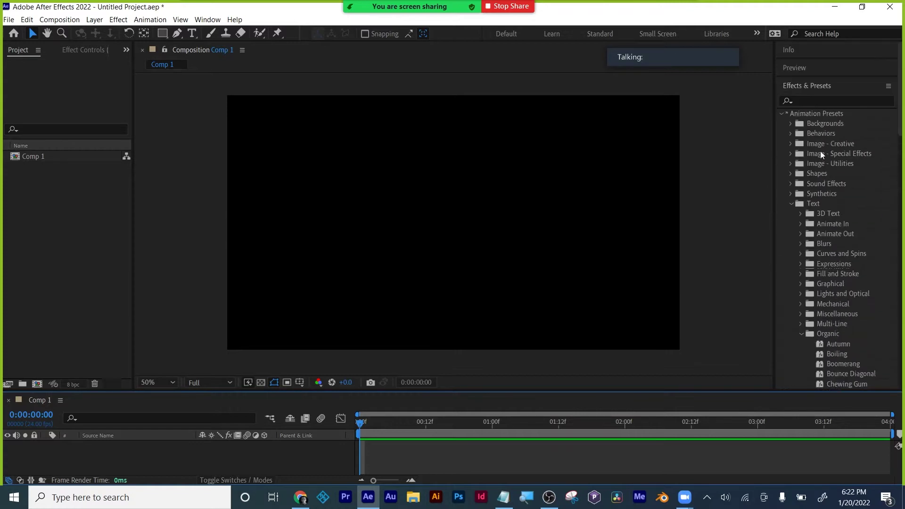
left_click(781, 113)
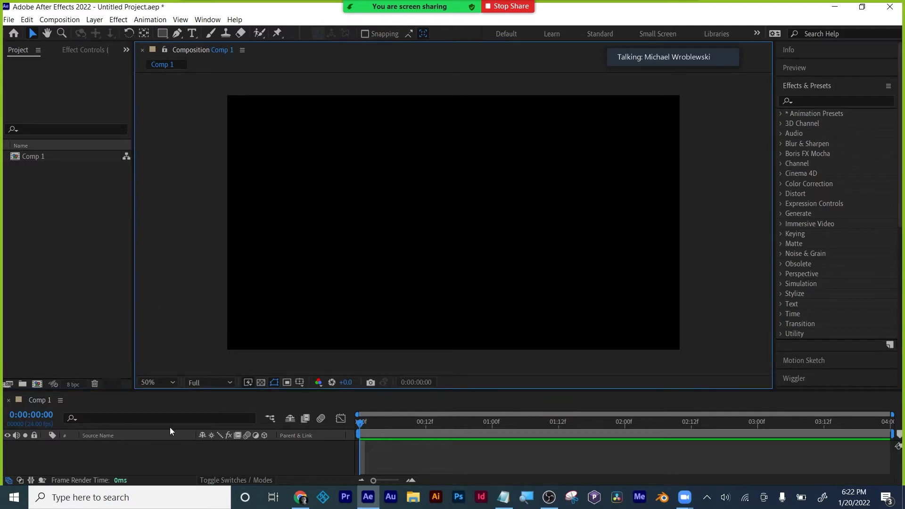
left_click(180, 459)
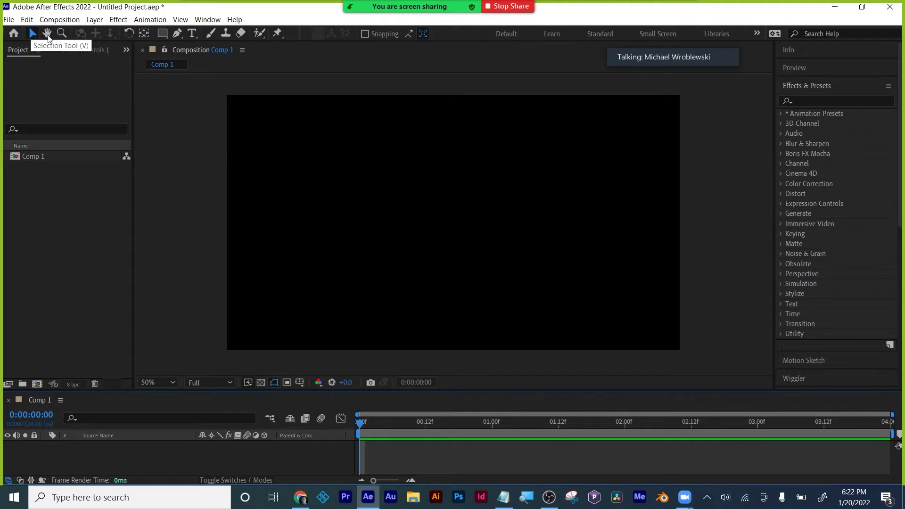
Step: Examine the list of available shape tools, from Rectangle to Star
mouse_move(167, 32)
left_mouse_down()
mouse_move(184, 44)
mouse_move(191, 78)
mouse_move(196, 44)
mouse_move(195, 80)
left_mouse_up()
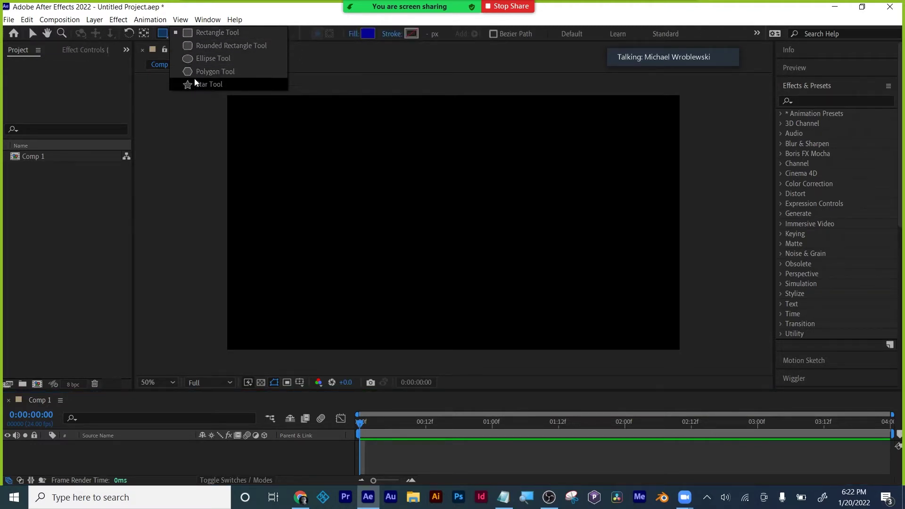
left_click(162, 33)
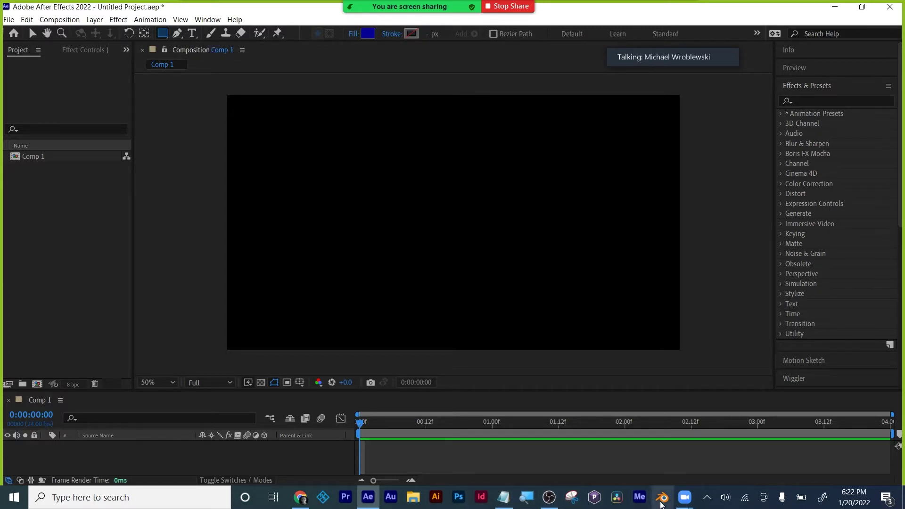
Step: Show the meeting's participant thumbnails, move their window to the upper right, and minimize it again
mouse_move(685, 499)
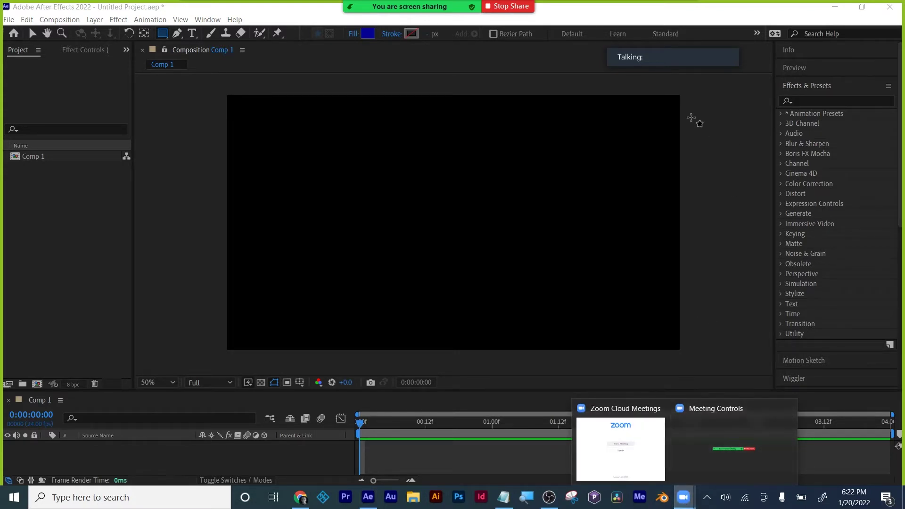
mouse_move(657, 61)
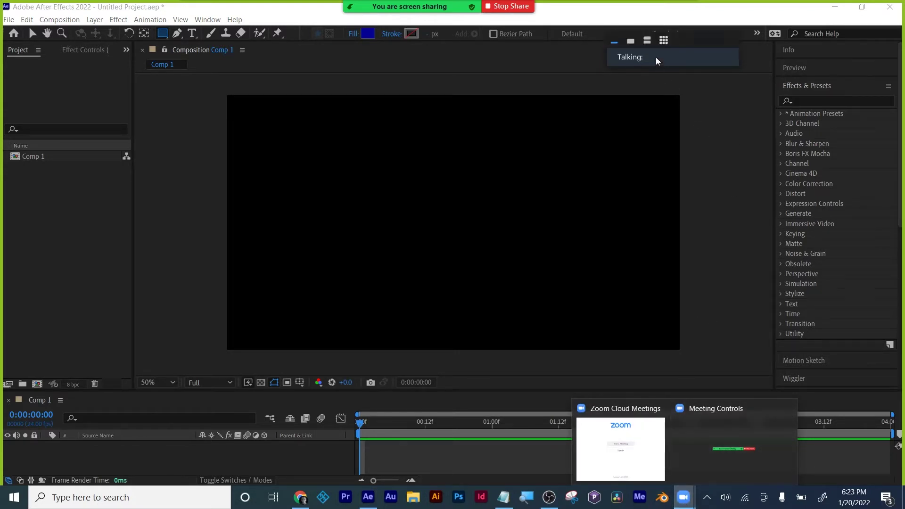
left_click(631, 41)
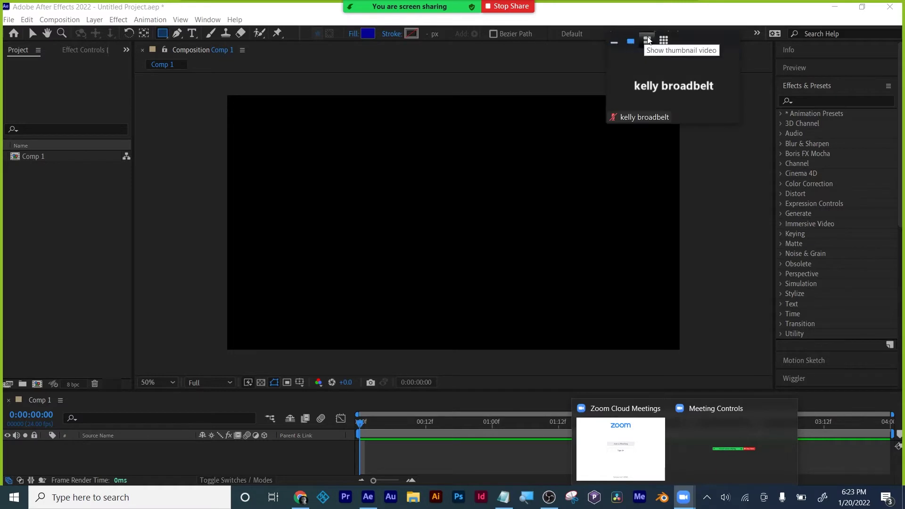
left_click(648, 41)
left_click_drag(684, 43, 835, 25)
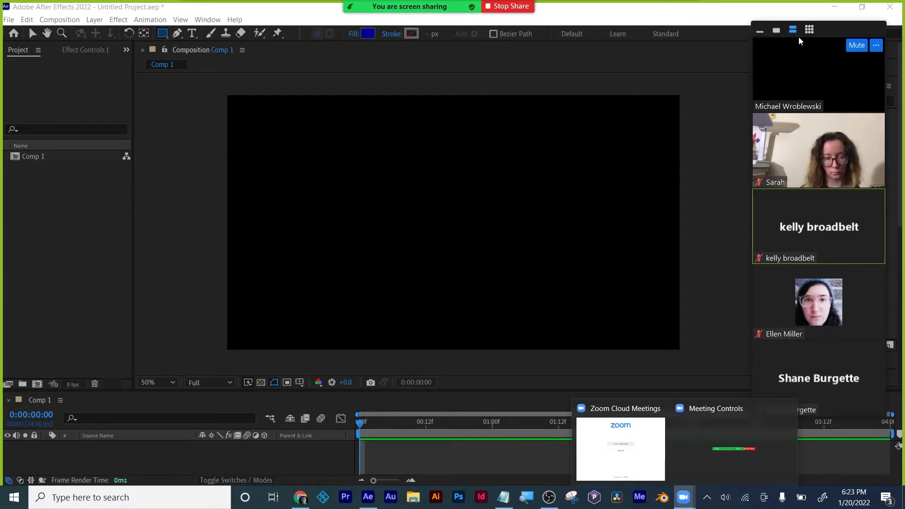
left_click(777, 30)
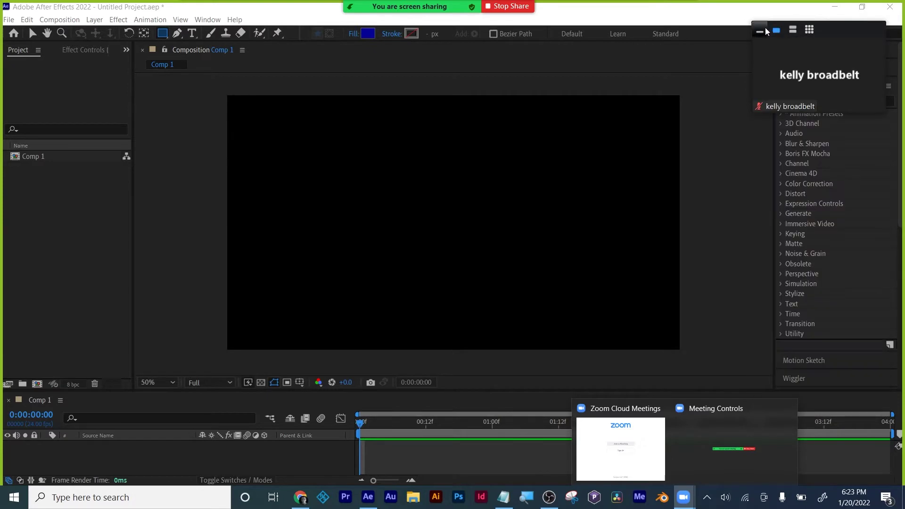
left_click(759, 31)
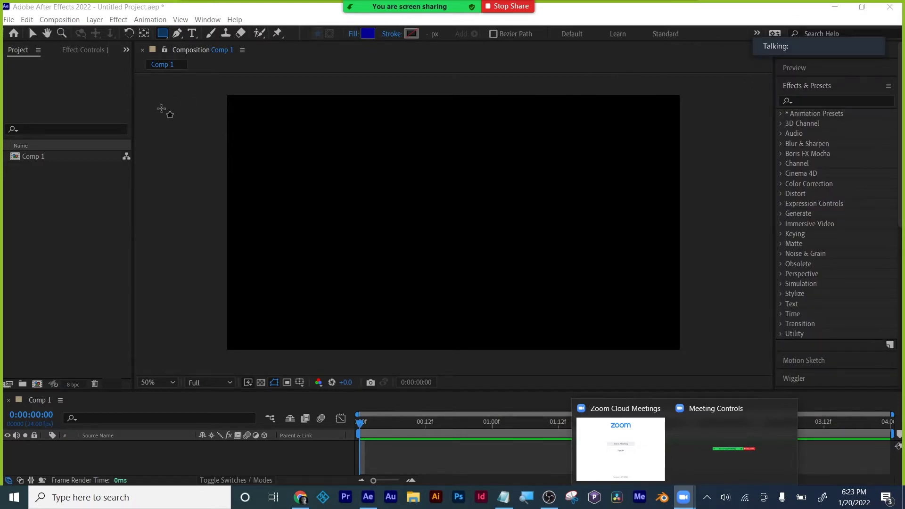
Step: Draw a blue circle slightly left of the composition's center with the Ellipse tool
left_click(166, 34)
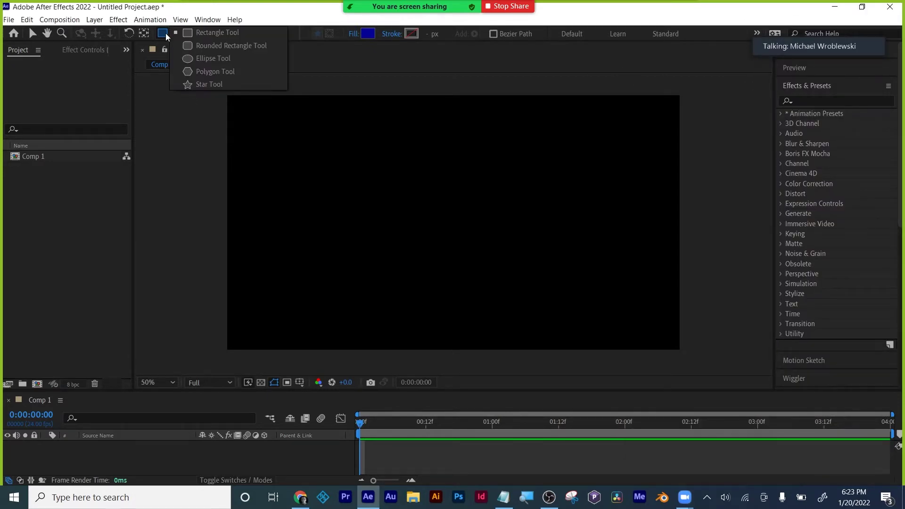
left_click(212, 65)
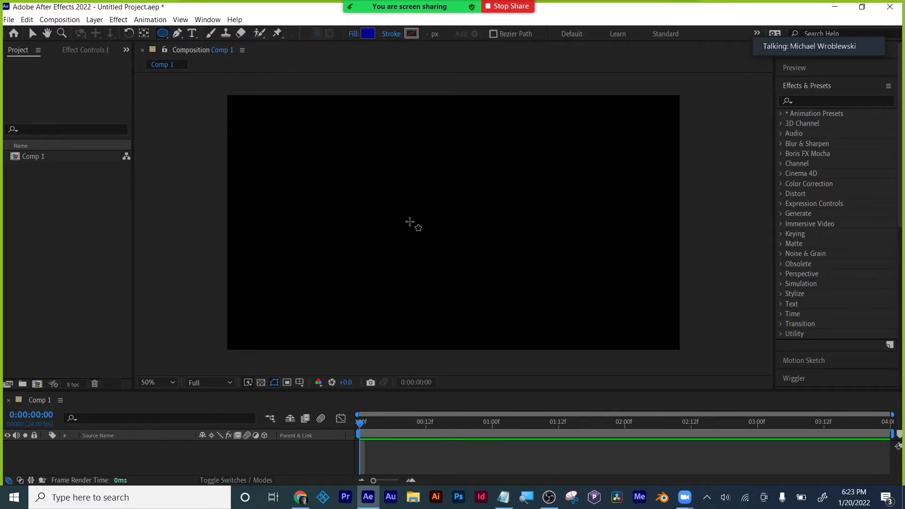
left_click_drag(389, 199, 465, 276)
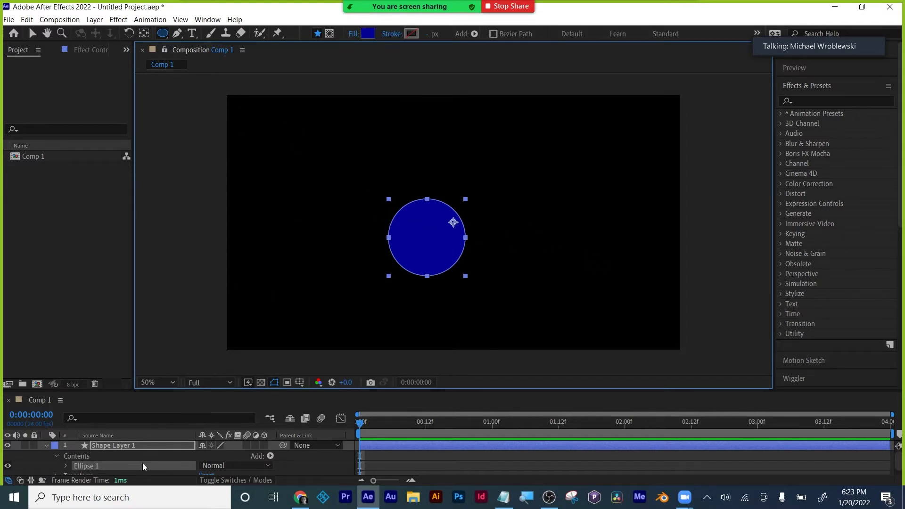
Step: Enlarge the timeline area and collapse the properties of Shape Layer 1
left_click_drag(156, 393, 128, 382)
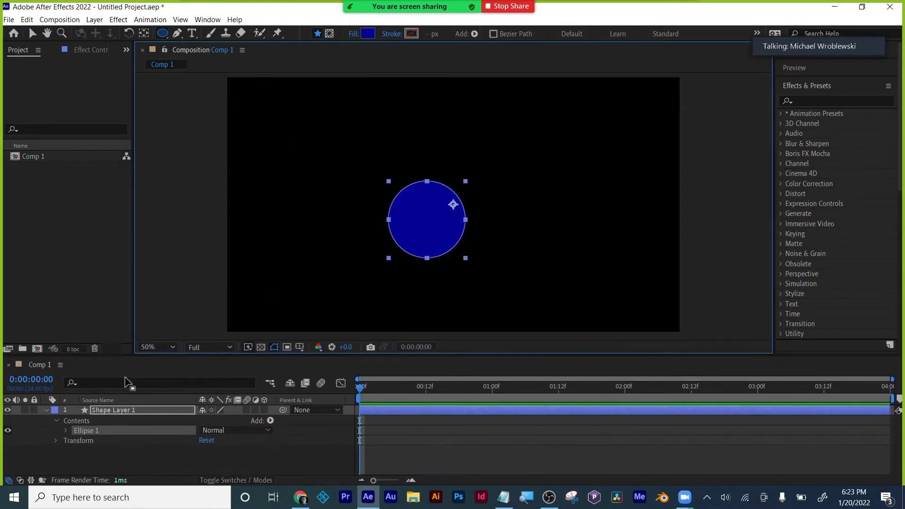
left_click(46, 410)
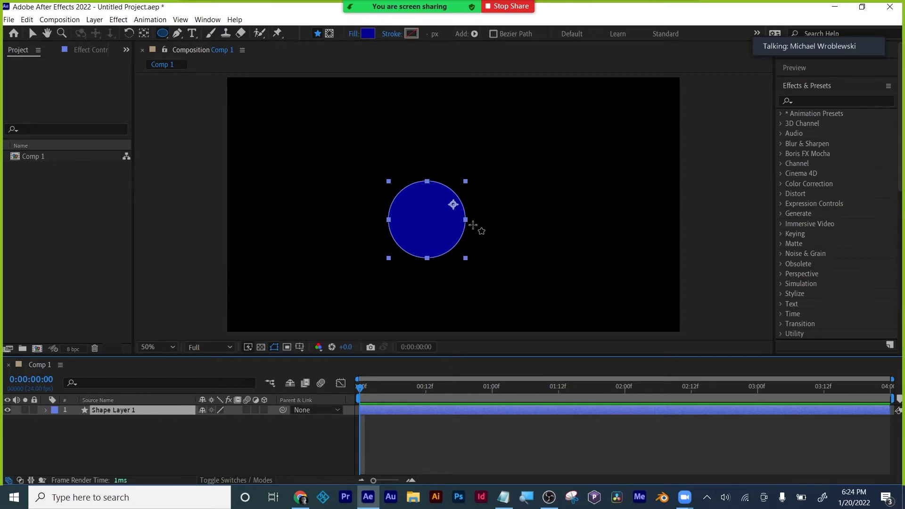
Step: Move the circle to about the composition's center and place its anchor point on its bottom edge with the Pan Behind tool
key("v")
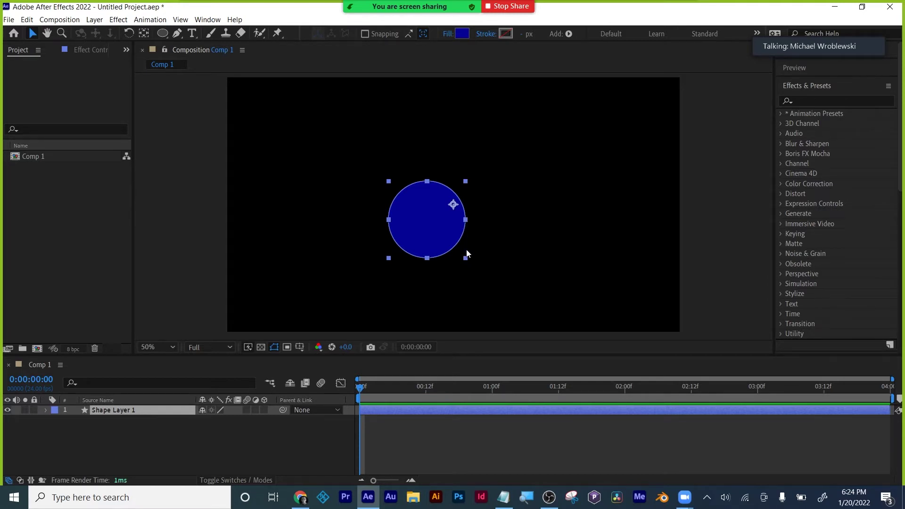
left_click_drag(437, 232, 469, 209)
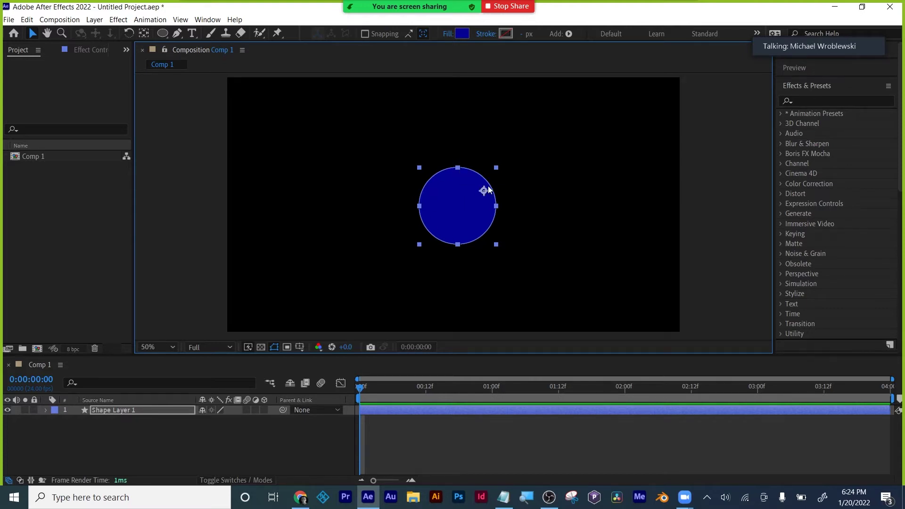
key("period")
key("period")
key("period")
key("period")
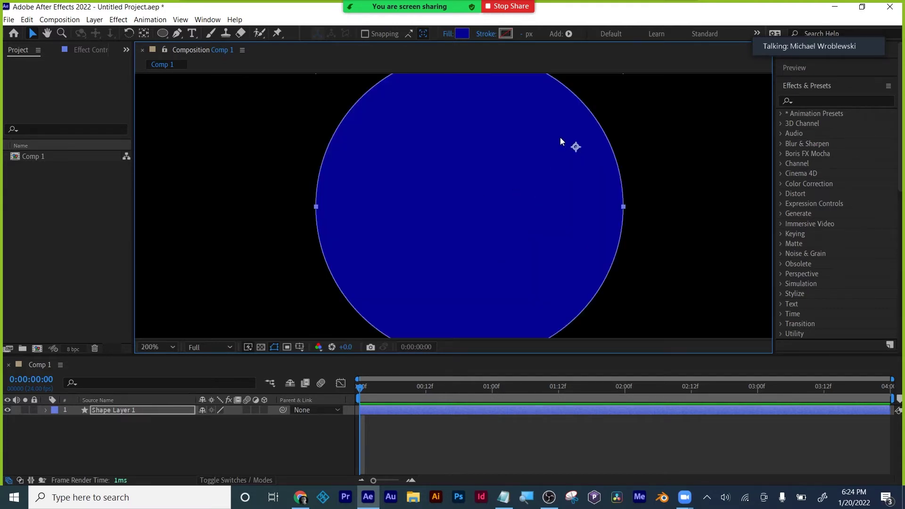
key("comma")
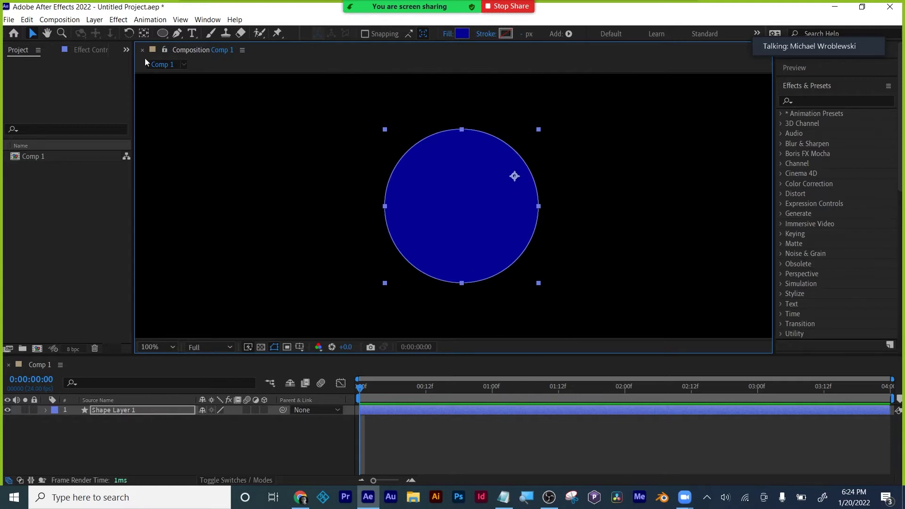
left_click(143, 33)
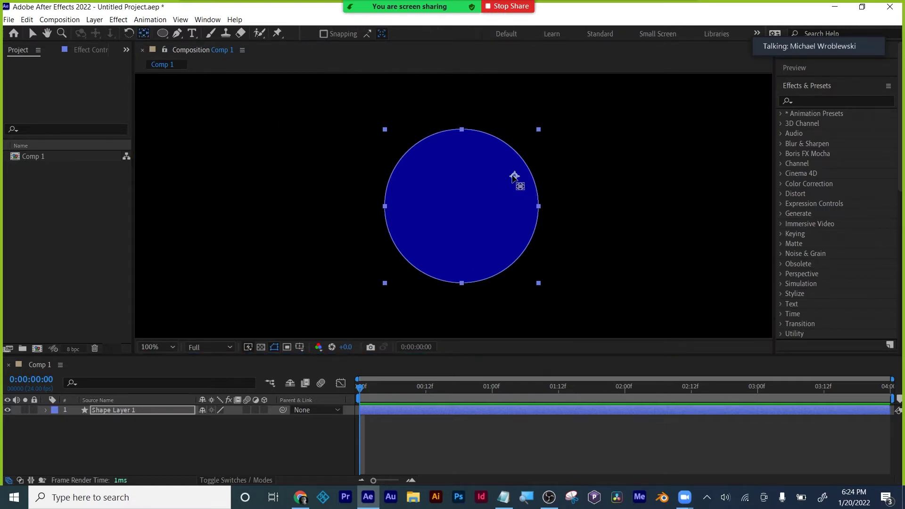
left_click_drag(515, 177, 462, 283)
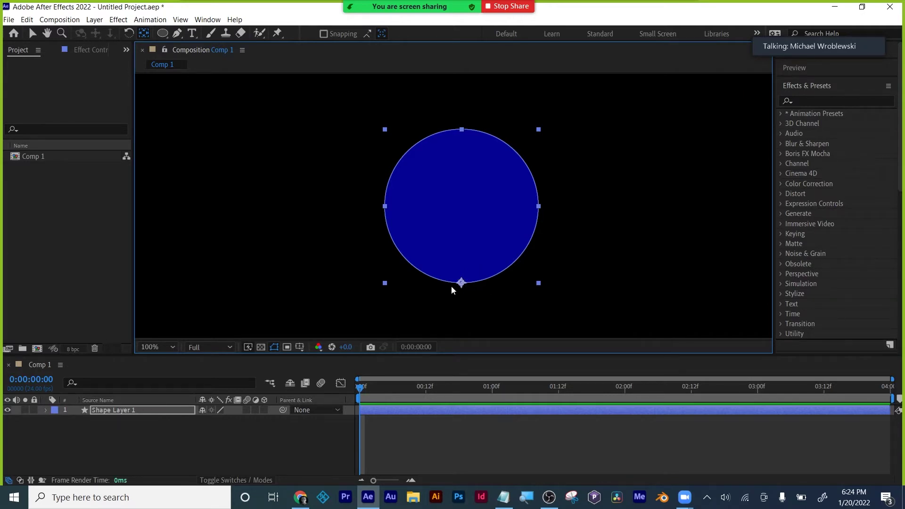
key("comma")
key("comma")
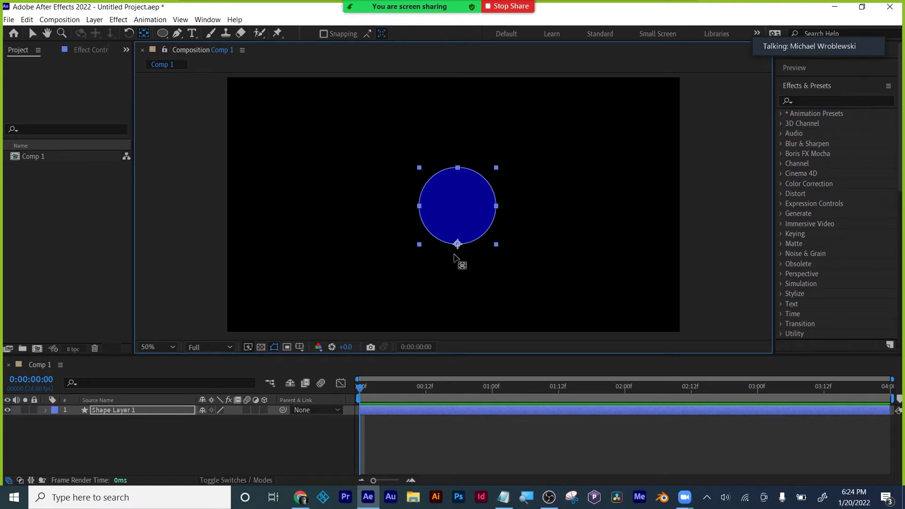
Step: Move the circle straight down until it sits just below the composition frame with the Selection tool
key("comma")
key("period")
key("v")
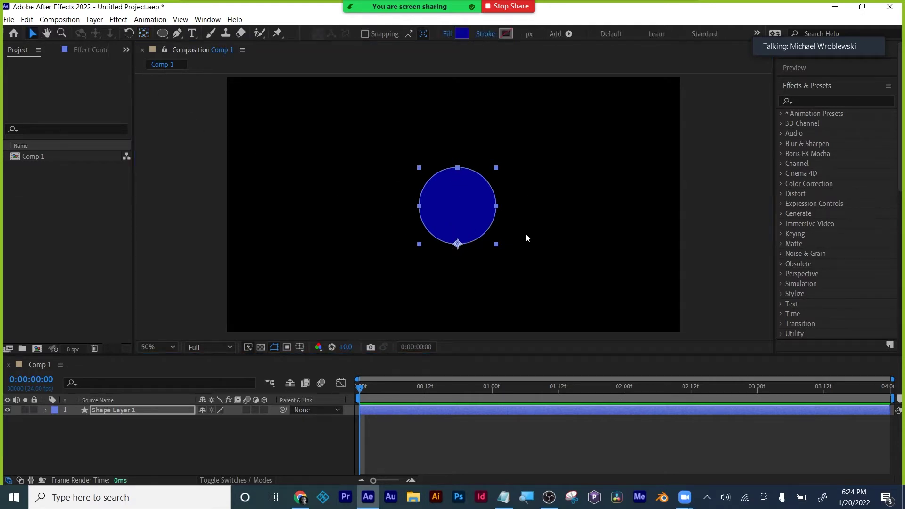
key("comma")
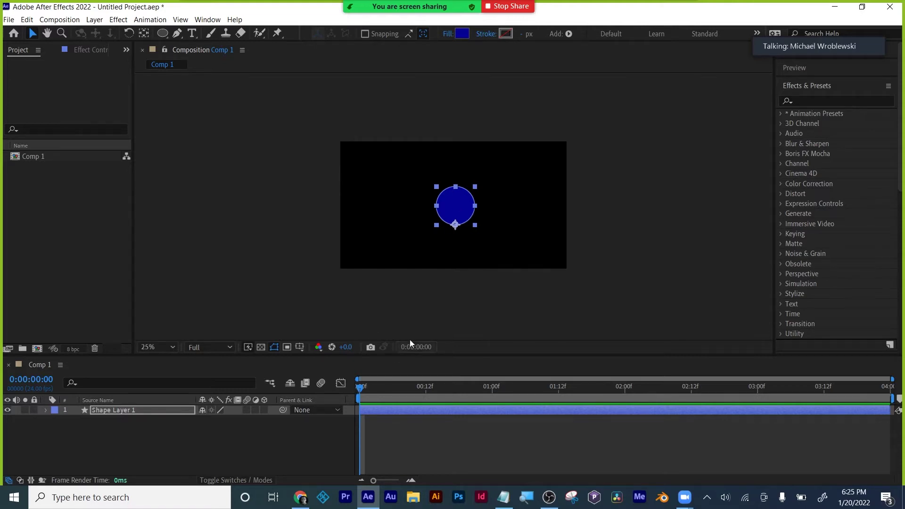
left_click_drag(459, 209, 461, 290)
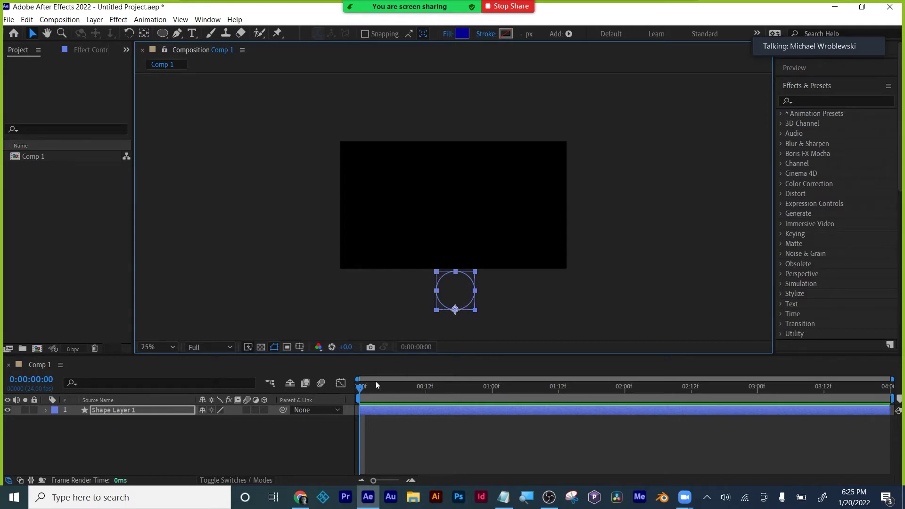
Step: Expand the Transform properties of Shape Layer 1 and enlarge the timeline area to show them all
mouse_move(361, 388)
left_mouse_down()
mouse_move(430, 394)
mouse_move(361, 389)
left_mouse_up()
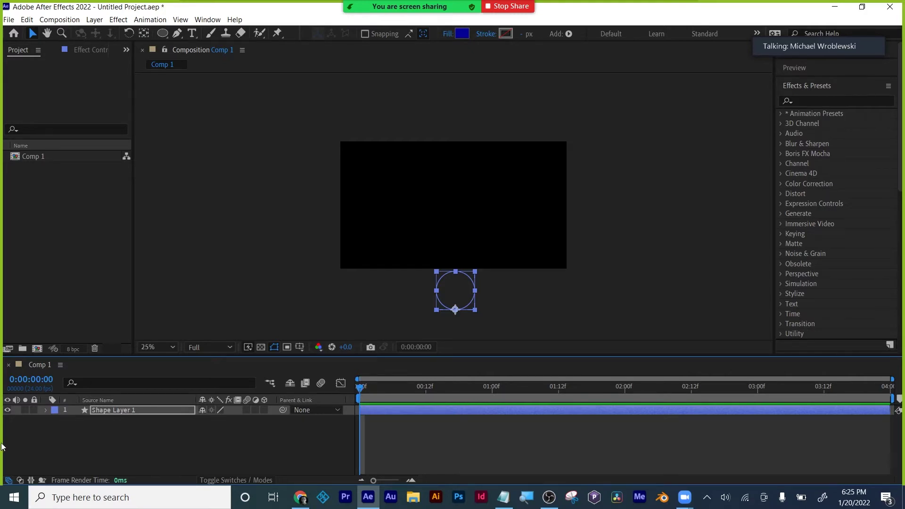
left_click(46, 410)
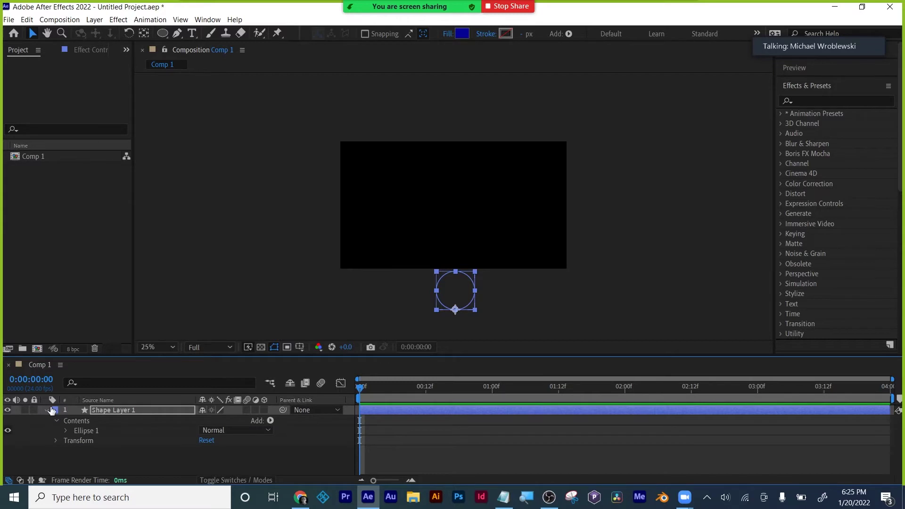
left_click(55, 440)
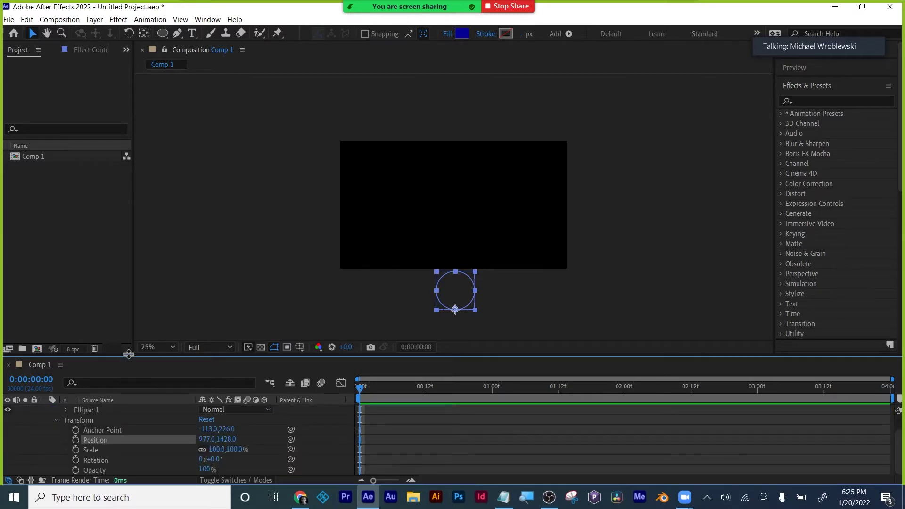
left_click_drag(128, 354, 126, 303)
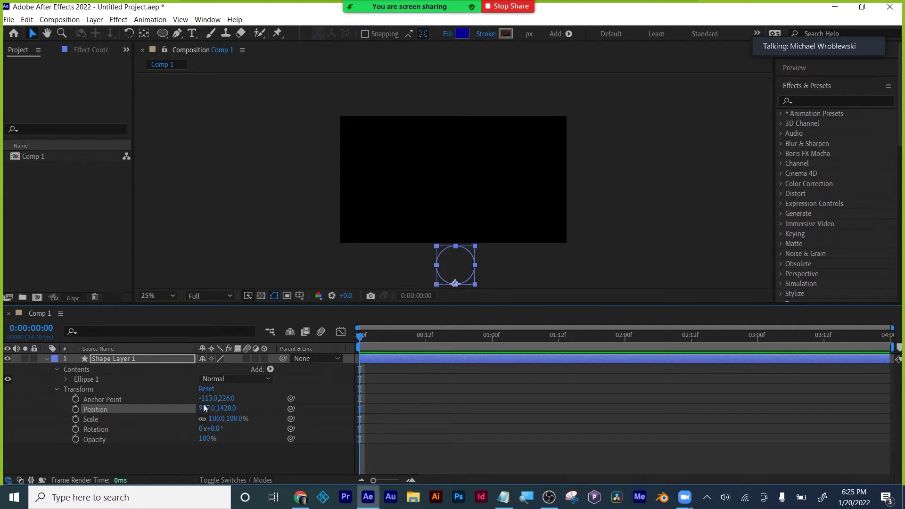
Step: Try out position, scale (152%), rotation and opacity changes on the circle, undoing the trial changes
left_click(238, 405)
left_click_drag(230, 408, 255, 414)
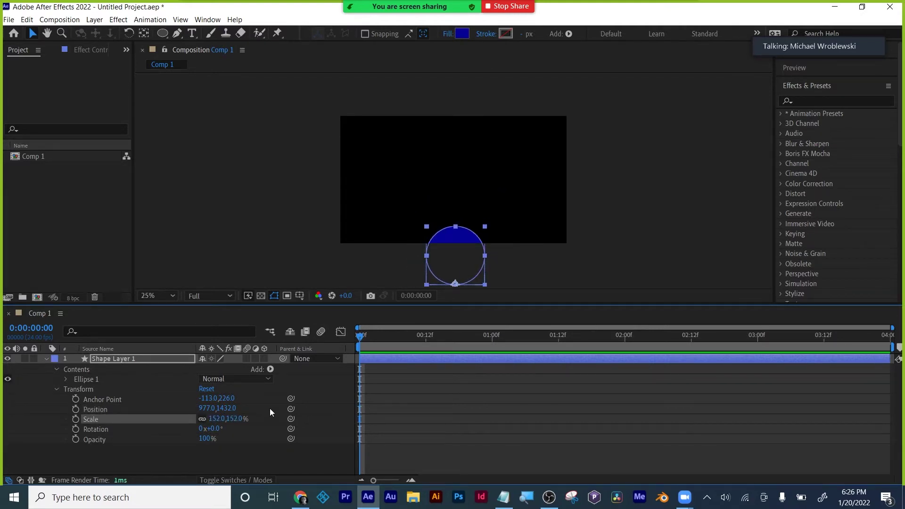
key("ctrl+z")
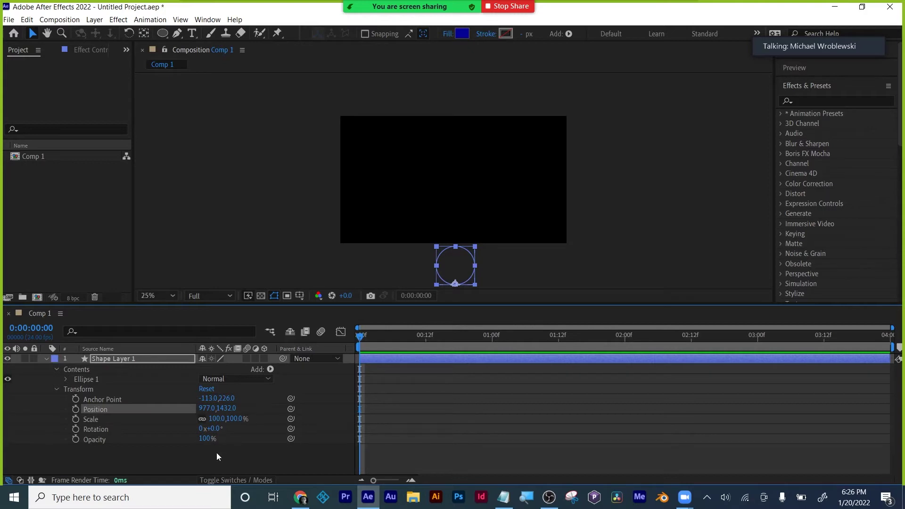
left_click_drag(216, 428, 259, 421)
key("ctrl+z")
key("ctrl+z")
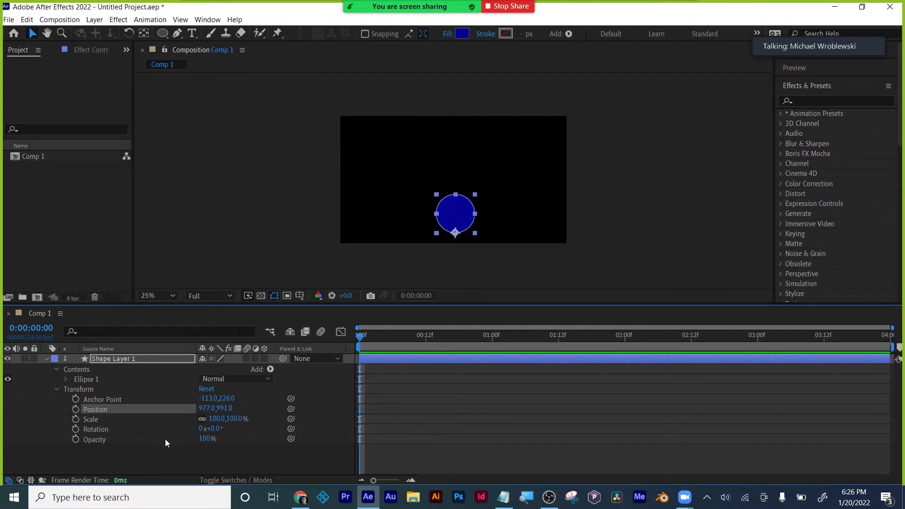
left_click_drag(205, 442, 292, 427)
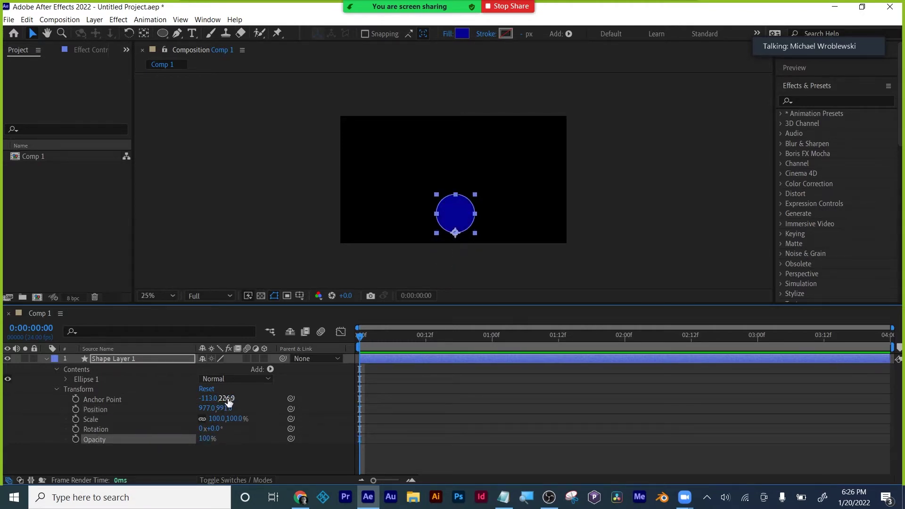
Step: Set the circle's Position to 977, 1438 so it sits below the frame
left_click_drag(225, 408, 472, 429)
Step: Show the meeting's participant thumbnails over the workspace
mouse_move(684, 497)
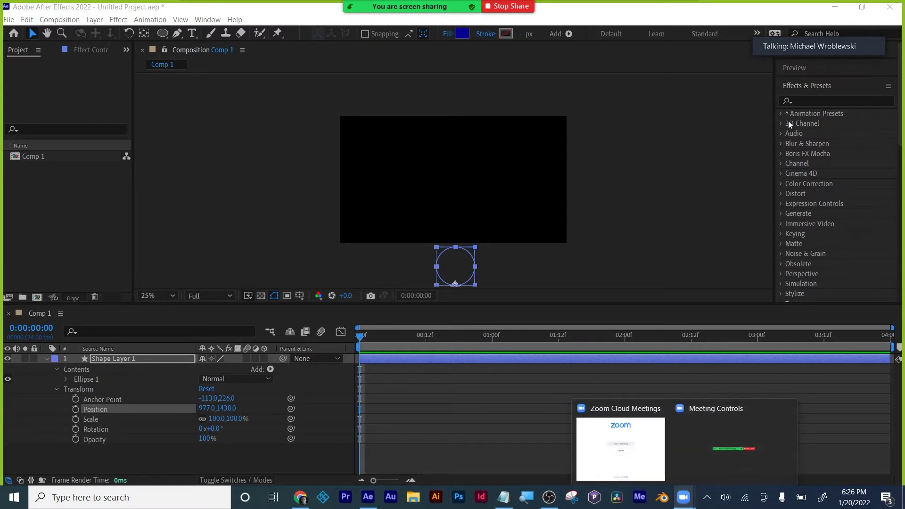
left_click(792, 30)
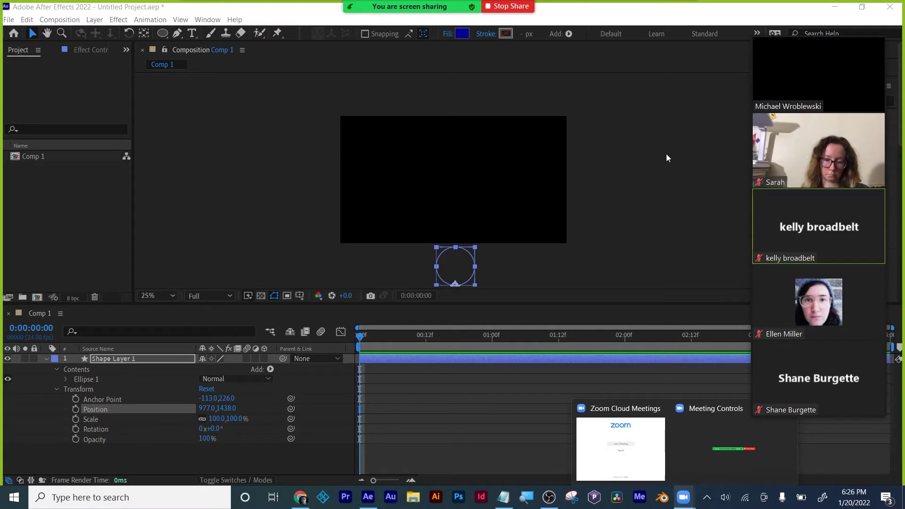
Step: Show only the Position and Opacity property of Shape Layer 1 in turn, and expand its full Transform group again
left_click(392, 361)
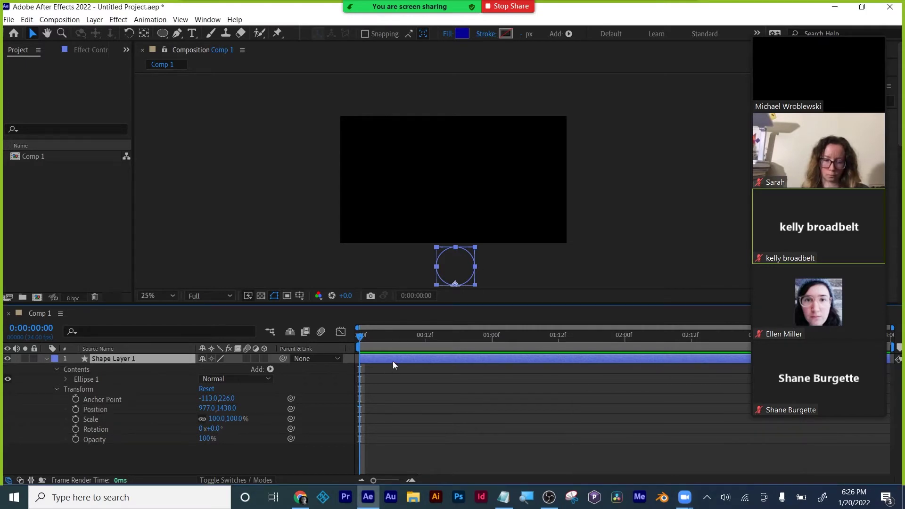
key("s")
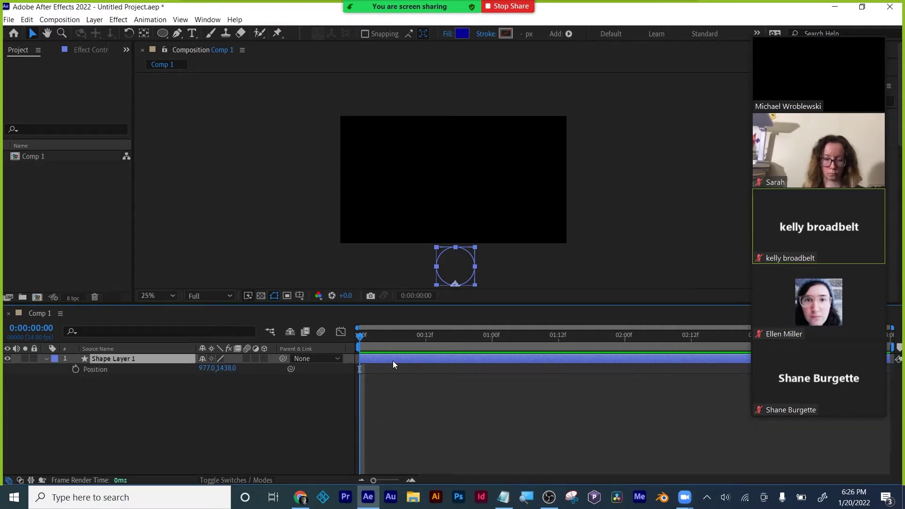
key("t")
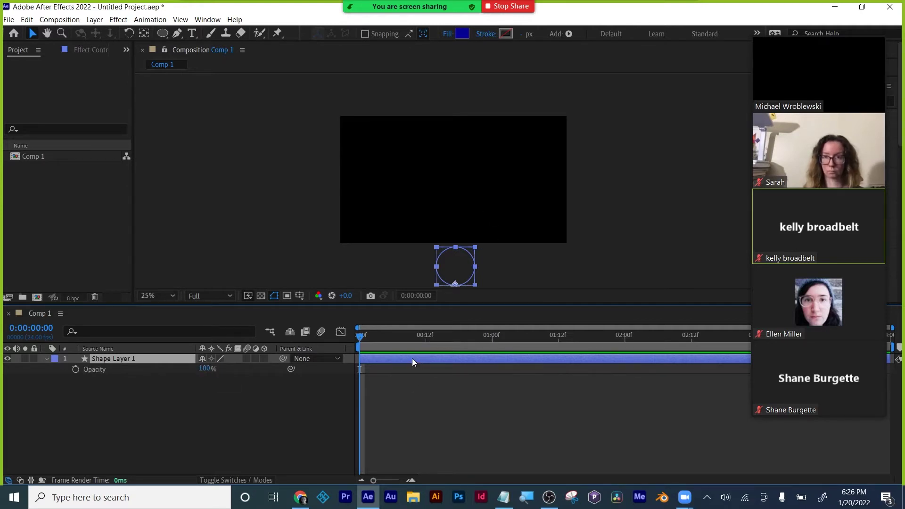
left_click(48, 358)
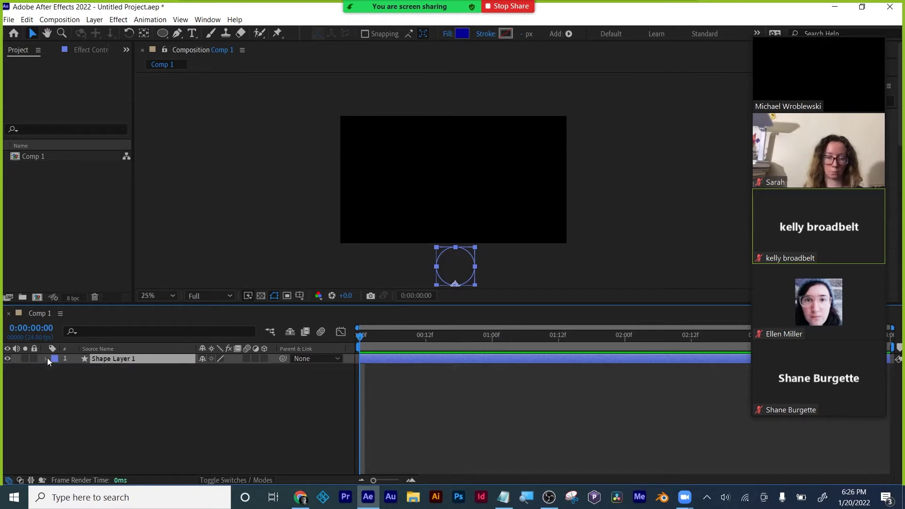
left_click(47, 358)
left_click(47, 358)
left_click(47, 358)
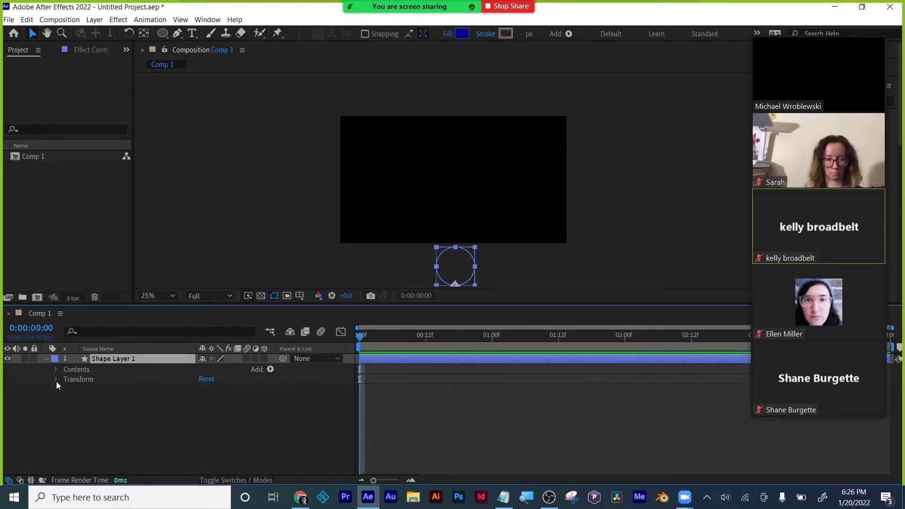
left_click(56, 379)
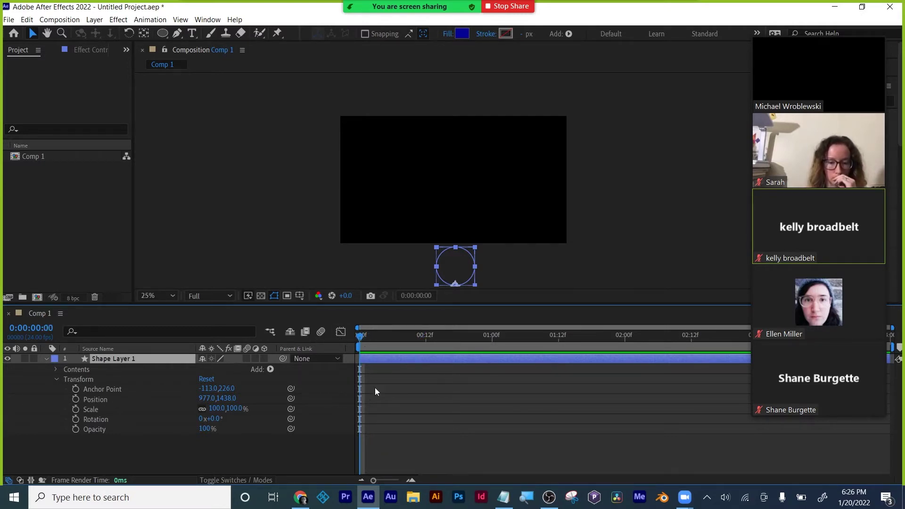
Step: Minimize the meeting's participant thumbnails again
left_click(778, 28)
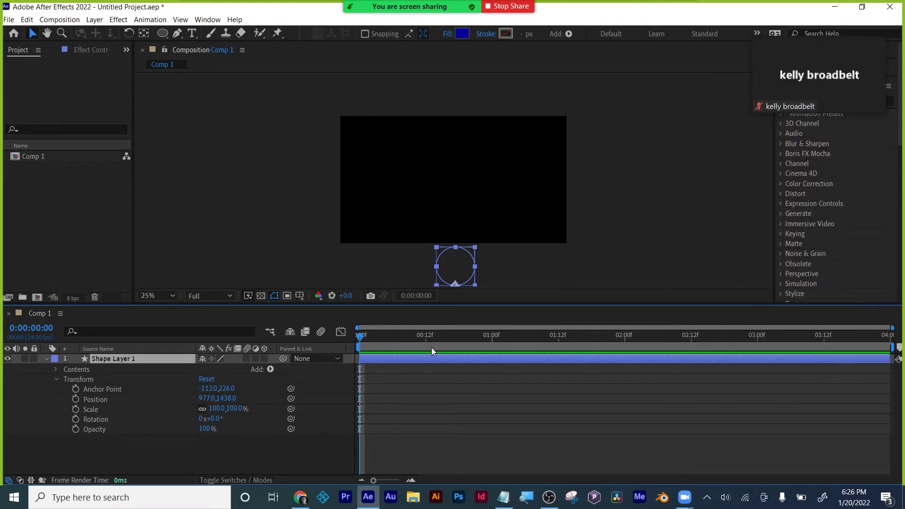
left_click(759, 32)
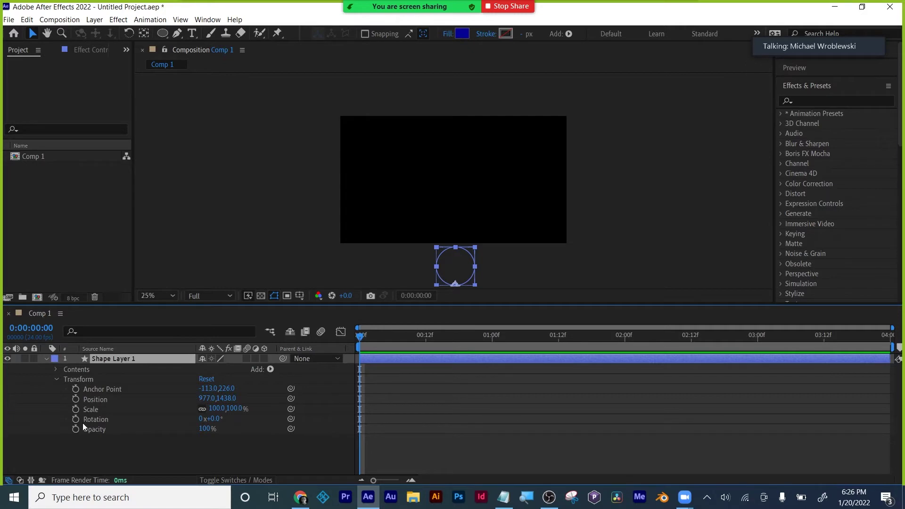
Step: Start keyframing the circle's Position at 0:00:00:00 and raise it to 977, 456 at 0:00:00:12
left_click(75, 398)
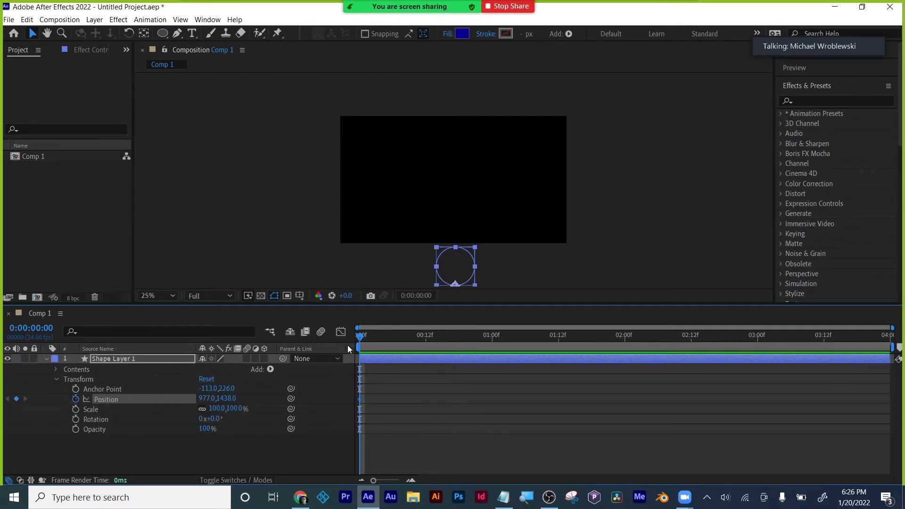
left_click_drag(356, 336, 420, 330)
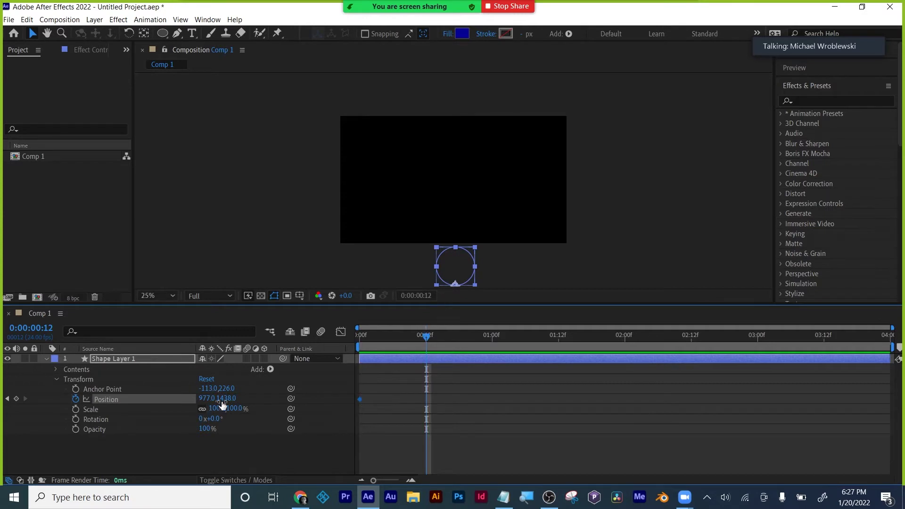
left_click_drag(229, 401, 139, 405)
left_click_drag(227, 399, 146, 396)
Step: Add three bounce keyframes for Position: lower at 0:00:00:17, higher at about frame 20, and 977, 830 at 0:00:00:23
left_click_drag(426, 336, 450, 337)
left_click(451, 335)
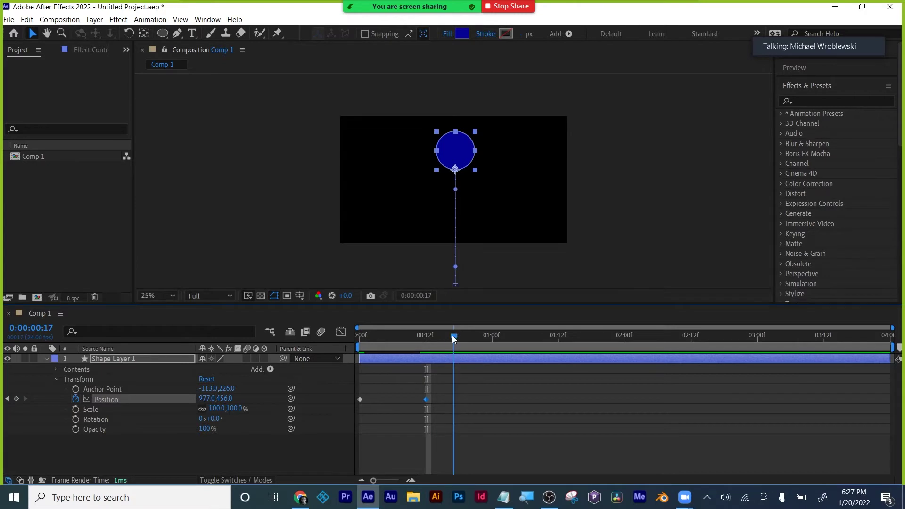
left_click_drag(225, 398, 464, 386)
left_click_drag(456, 340, 471, 338)
left_click_drag(222, 400, 124, 400)
left_click_drag(469, 342, 487, 338)
left_click_drag(225, 400, 318, 398)
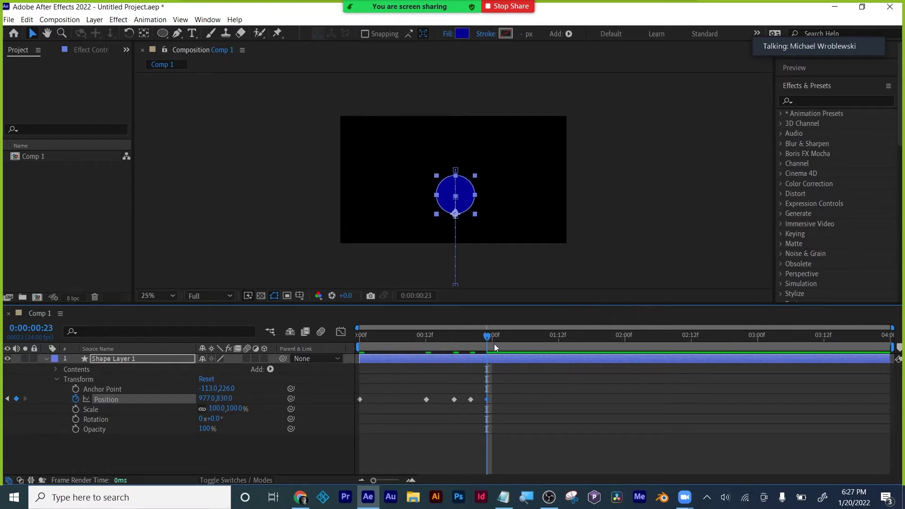
Step: Deselect the layer, preview the circle's animation from the start, and return the playhead to 0:00:00:23
left_click_drag(487, 335, 304, 347)
left_click(431, 447)
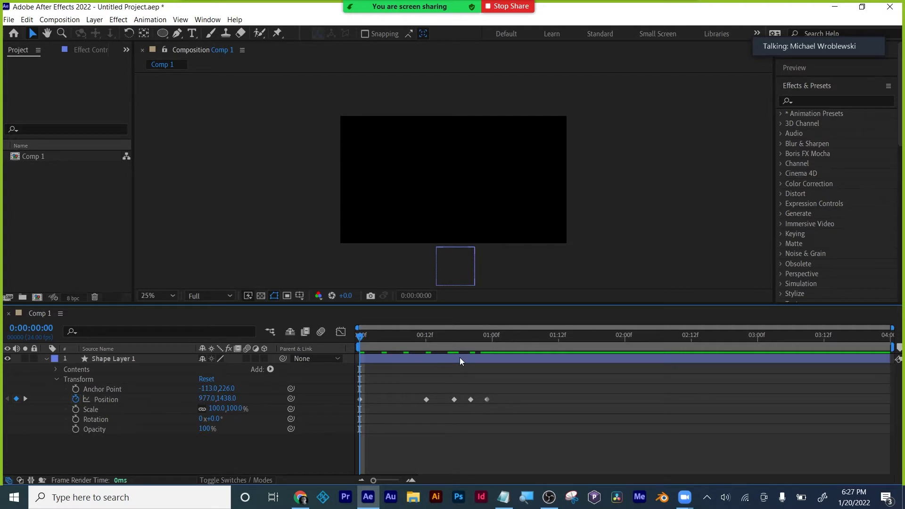
key("space")
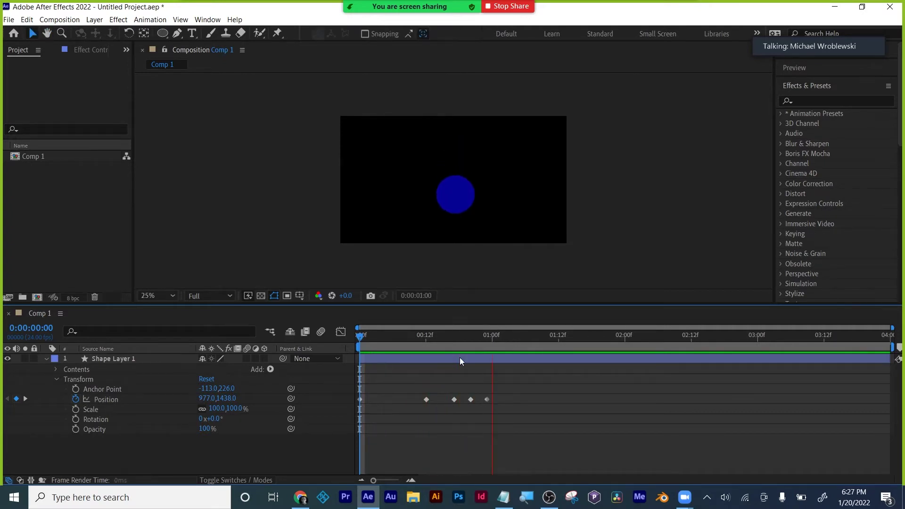
mouse_move(499, 338)
left_mouse_down()
mouse_move(349, 337)
mouse_move(493, 336)
mouse_move(360, 336)
mouse_move(492, 332)
mouse_move(484, 329)
left_mouse_up()
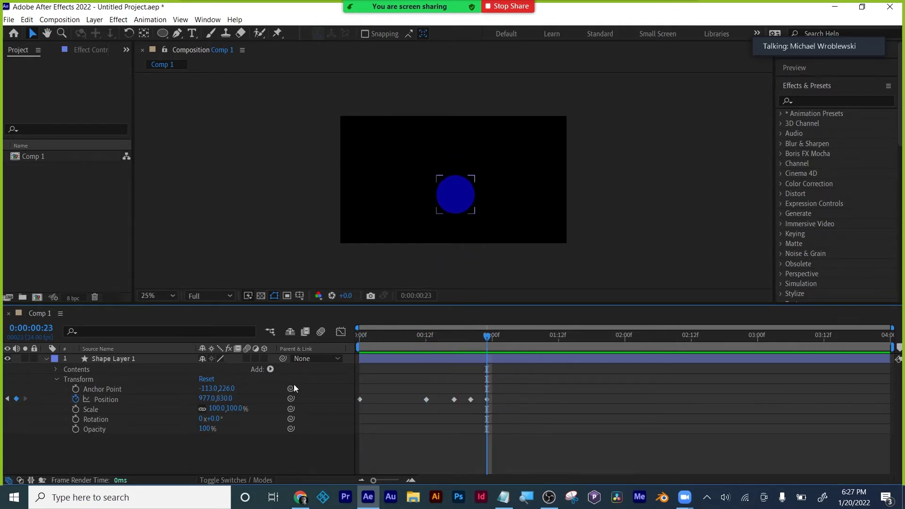
Step: Select the blue circle and start keyframing its Scale at 0:00:00:10
left_click(476, 194)
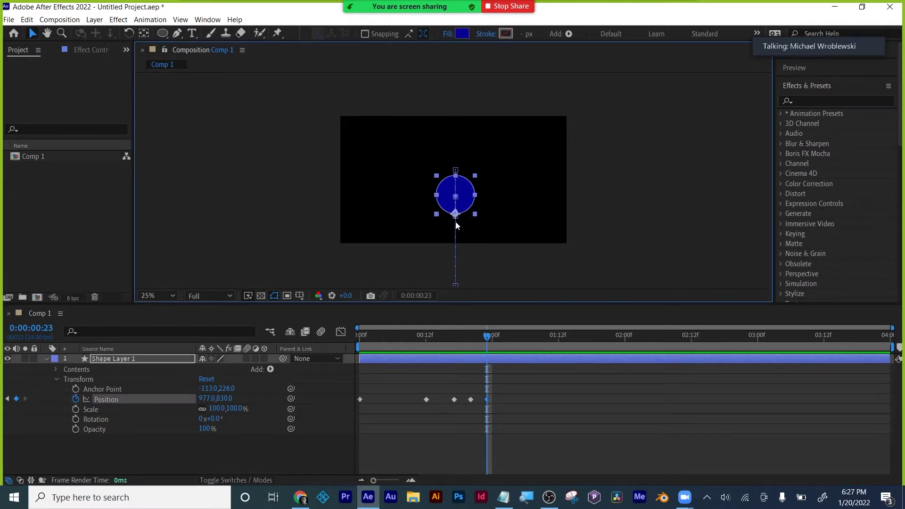
key("period")
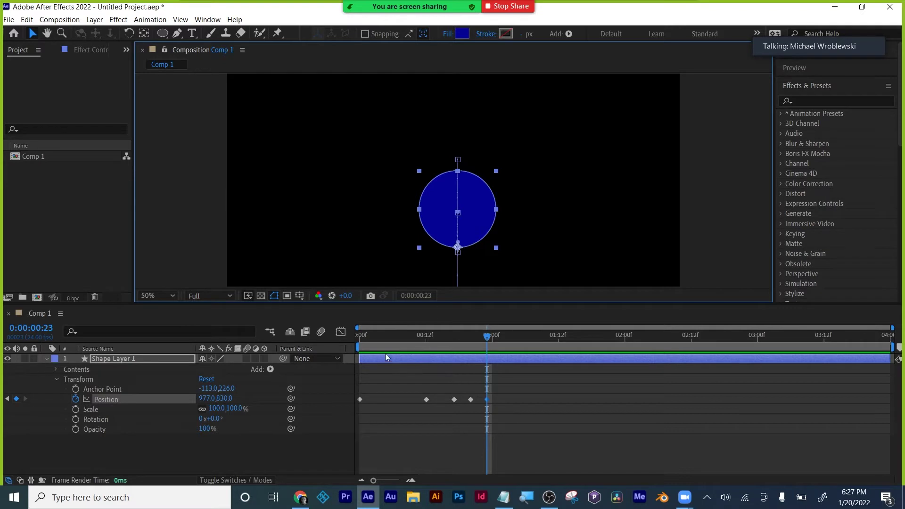
left_click_drag(368, 341, 415, 337)
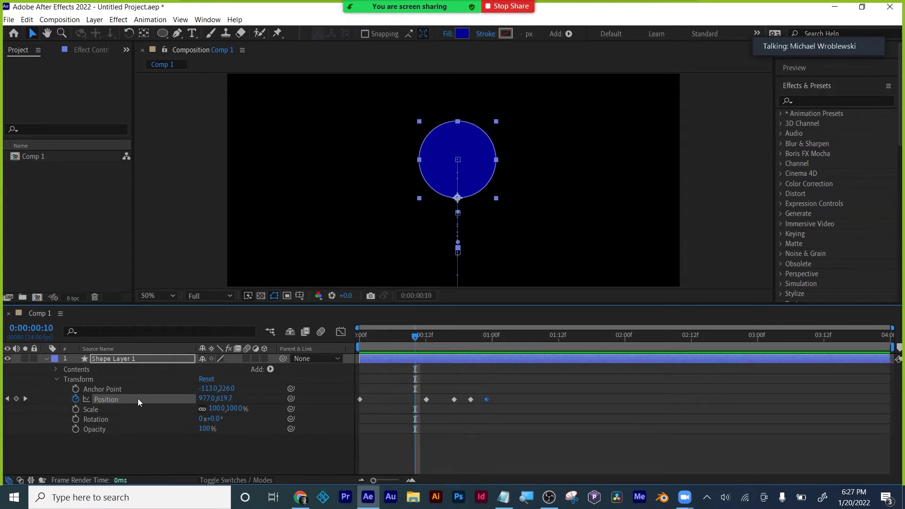
left_click(76, 409)
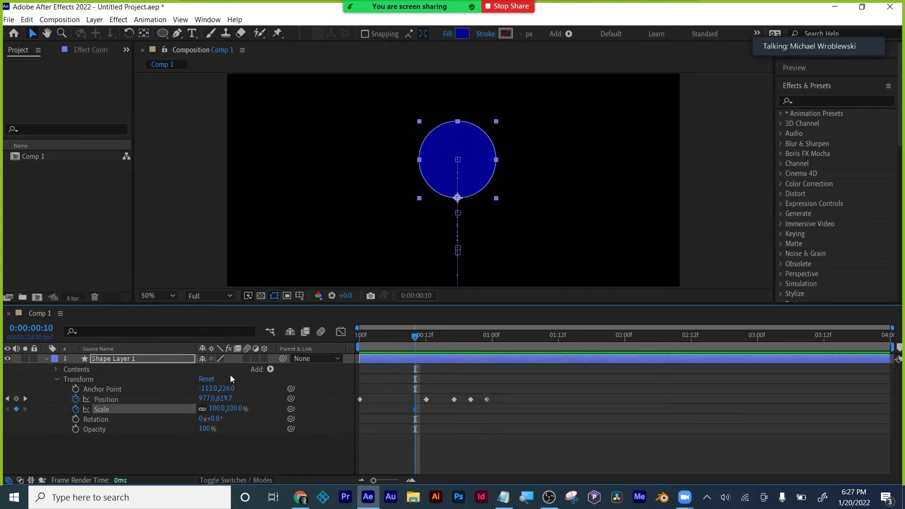
Step: Try enlarging the circle proportionally to 223%, undo it, and unlink the Scale dimensions
left_click(200, 409)
left_click(203, 408)
left_click_drag(218, 409, 276, 392)
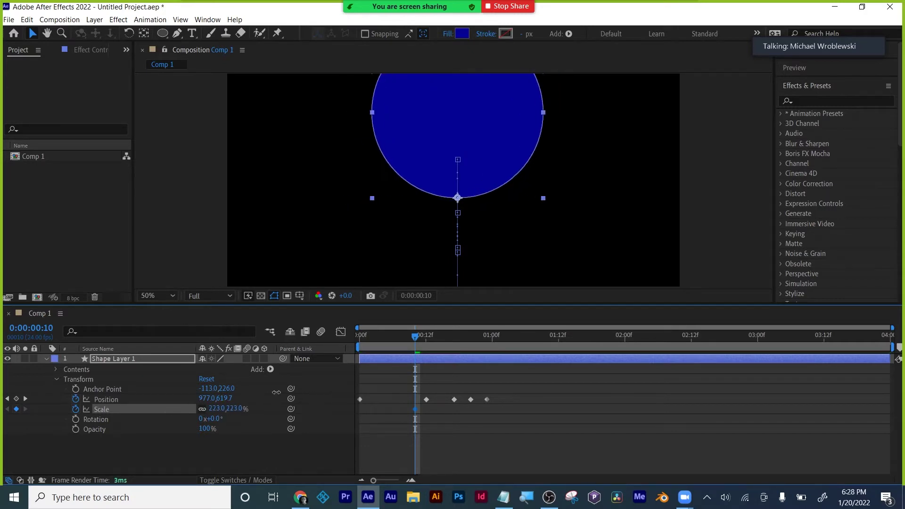
key("ctrl+z")
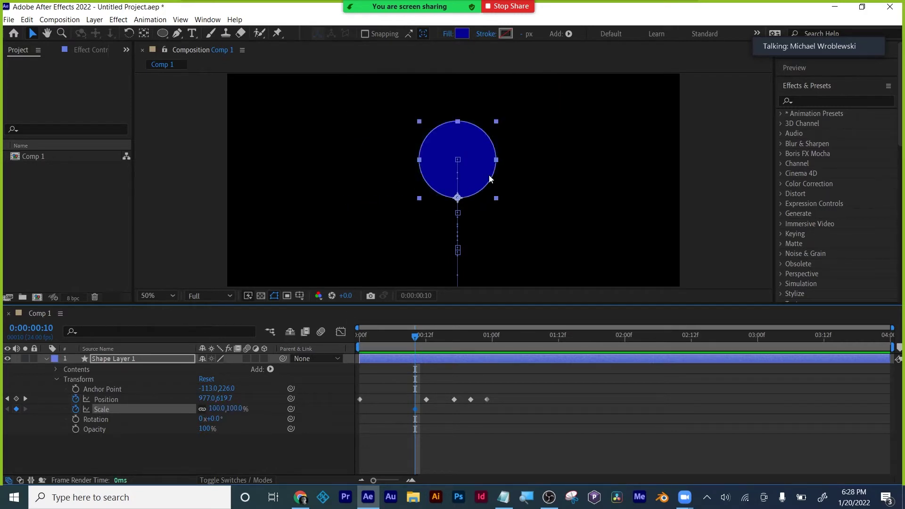
left_click(202, 409)
Step: Add a Scale keyframe of 50, 150% at 0:00:00:12
key("Page_Down")
key("Page_Down")
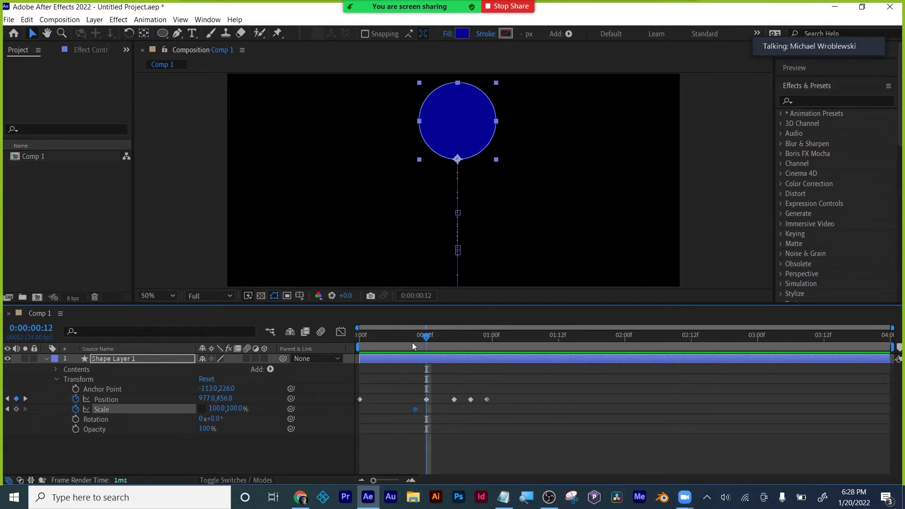
left_click(217, 408)
left_click(238, 409)
type("150")
key("Return")
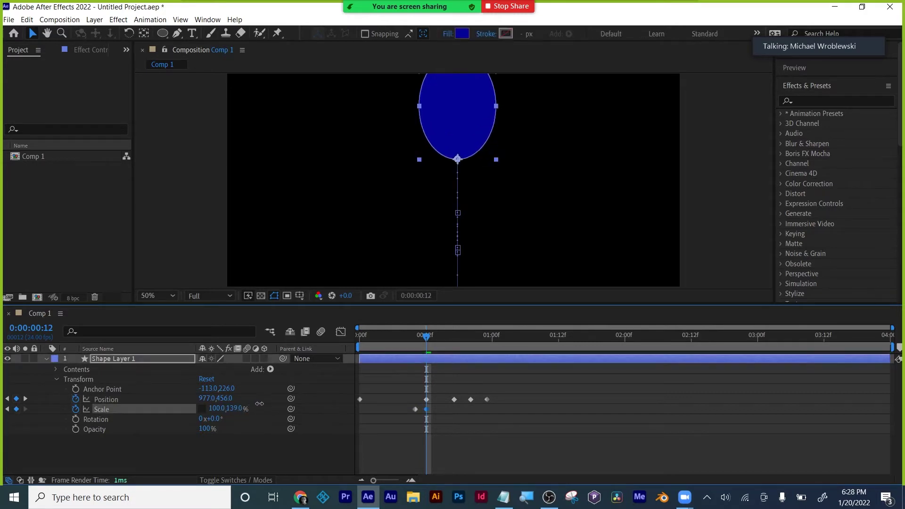
left_click(216, 409)
type("50")
key("Return")
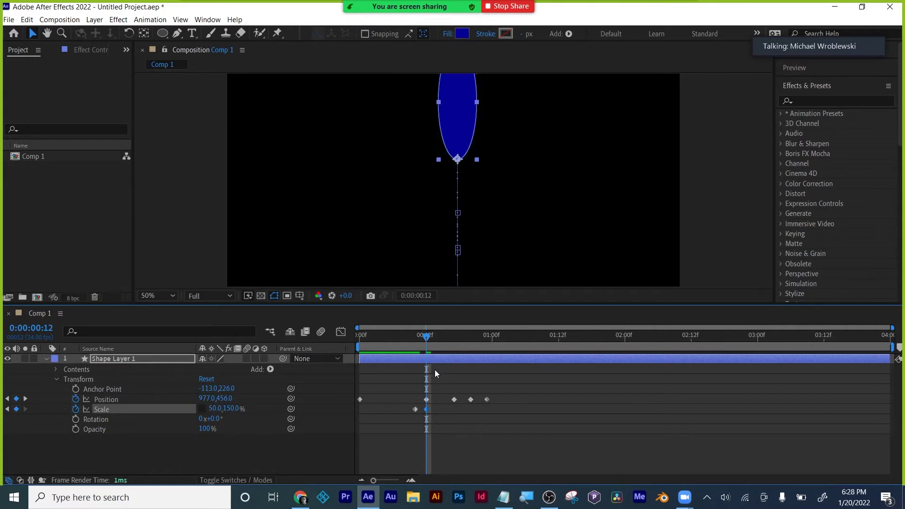
Step: Return the circle's Scale to 100, 100% with a keyframe at 0:00:00:14
left_click(430, 335)
left_click(434, 333)
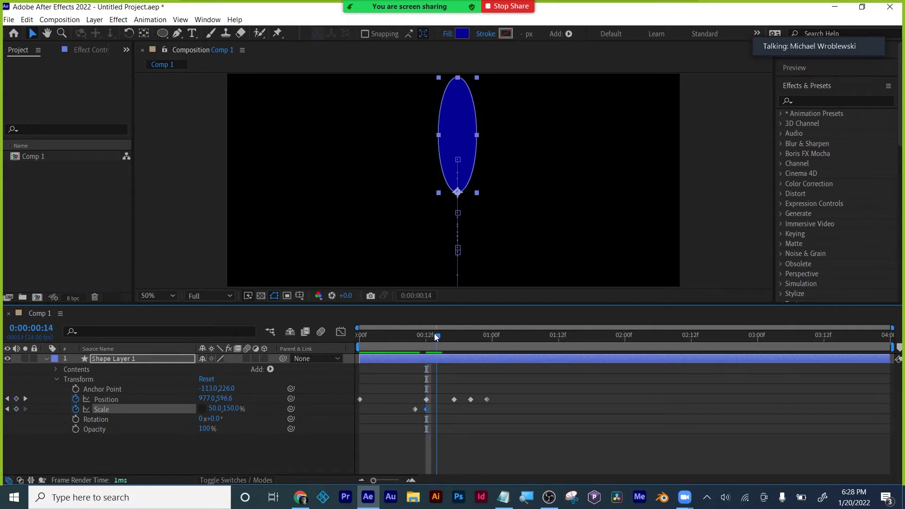
left_click(215, 408)
type("100")
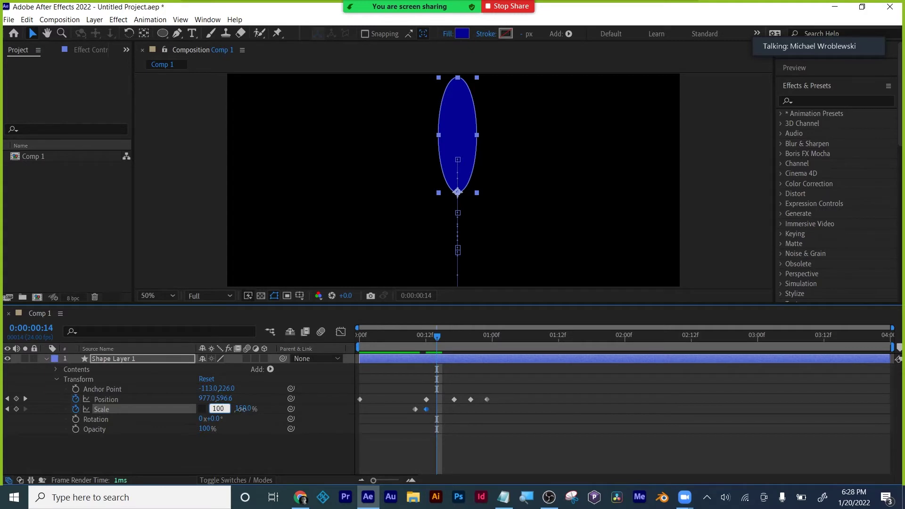
key("Tab")
type("1")
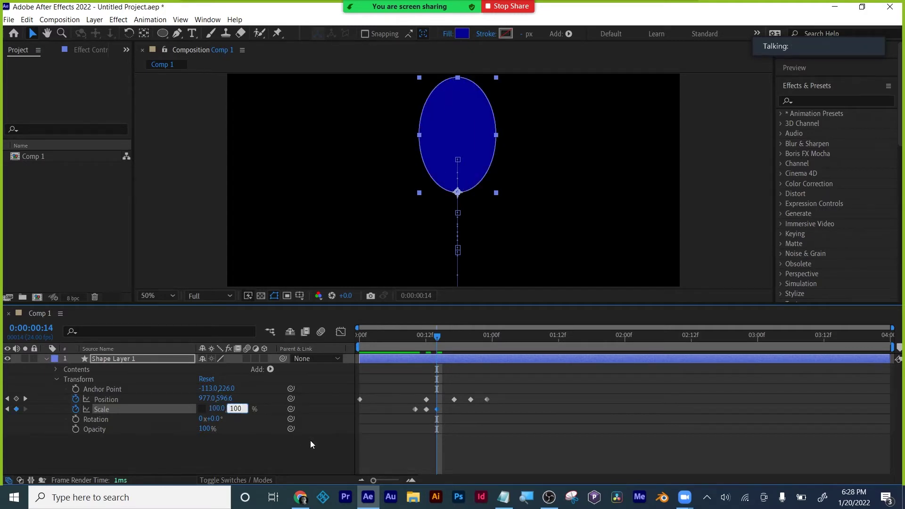
key("Return")
Step: Delete the three Scale keyframes between 0:00:00:10 and 0:00:00:14
mouse_move(415, 336)
left_mouse_down()
mouse_move(454, 335)
mouse_move(420, 338)
left_mouse_up()
left_click_drag(401, 434, 442, 410)
key("Delete")
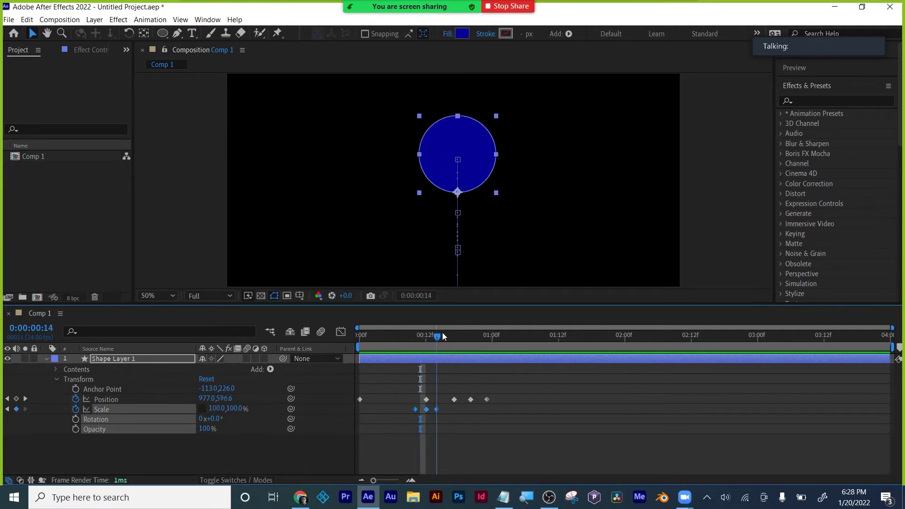
Step: Start keyframing Scale at 0:00:00:15 with 100, 100% and move that keyframe to 0:00:00:14
left_click(443, 335)
left_click_drag(416, 343, 445, 340)
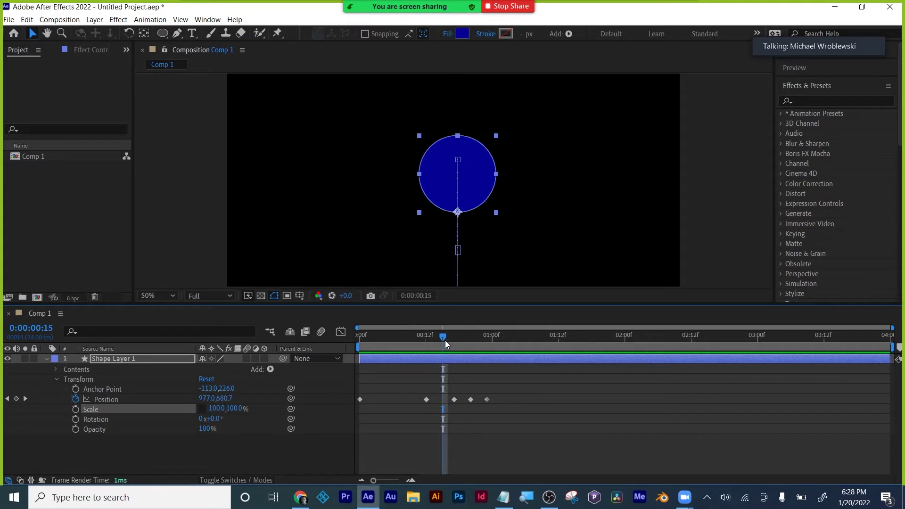
left_click(75, 409)
left_click_drag(443, 340, 451, 337)
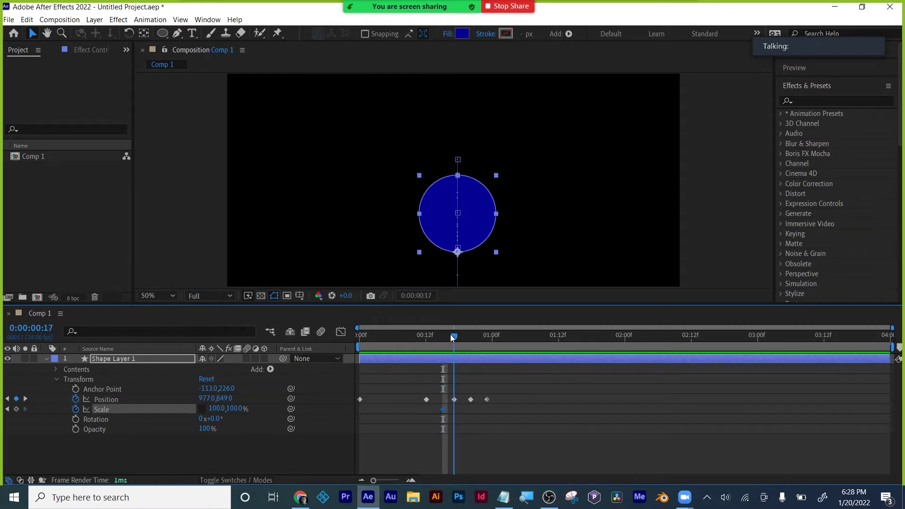
left_click_drag(441, 409, 436, 409)
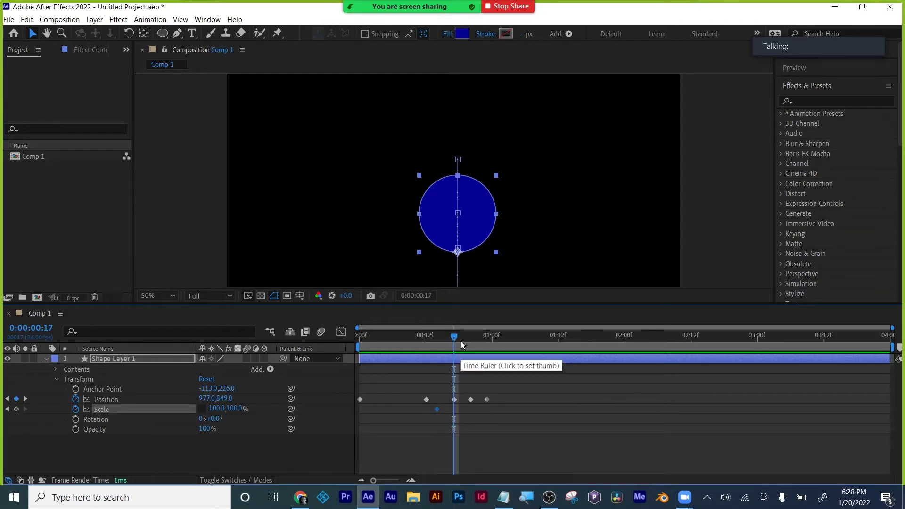
Step: Stretch the circle vertically with a Scale keyframe of 50, 150% at 0:00:00:16
left_click_drag(454, 341, 448, 340)
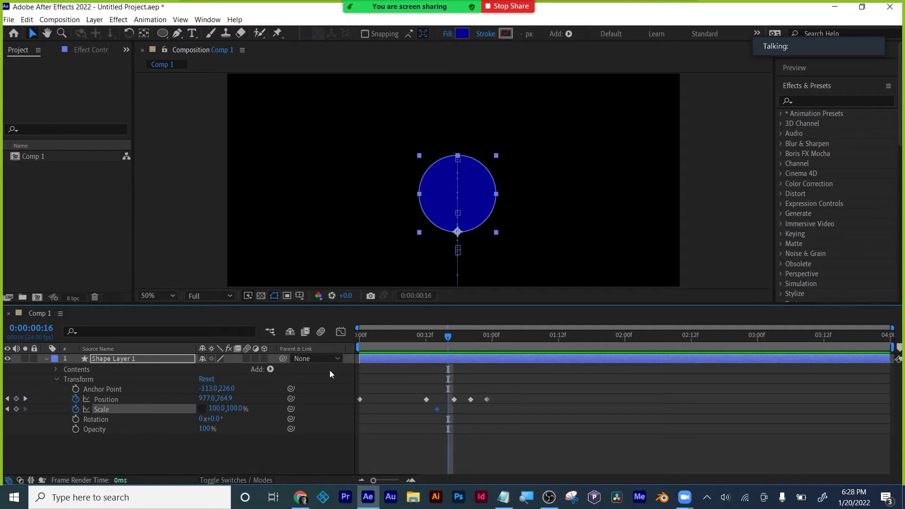
left_click(233, 409)
type("150")
key("Return")
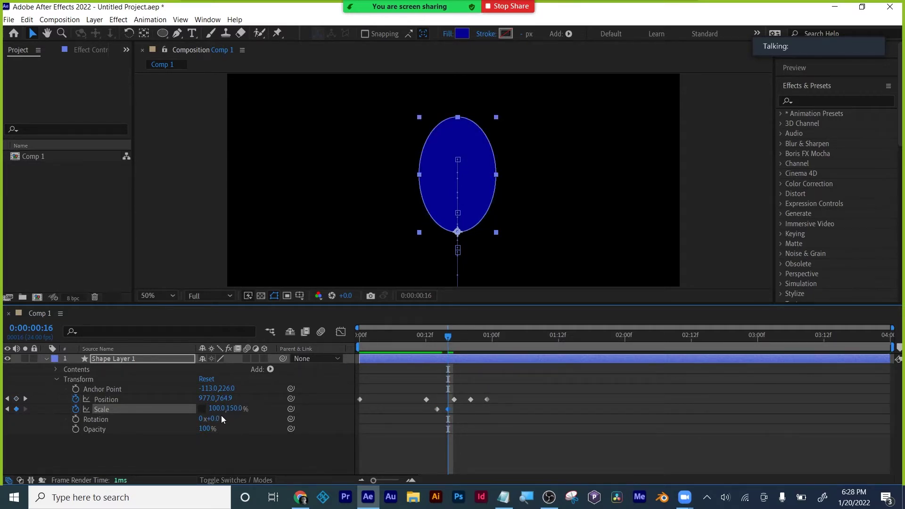
left_click(217, 408)
type("50")
key("Return")
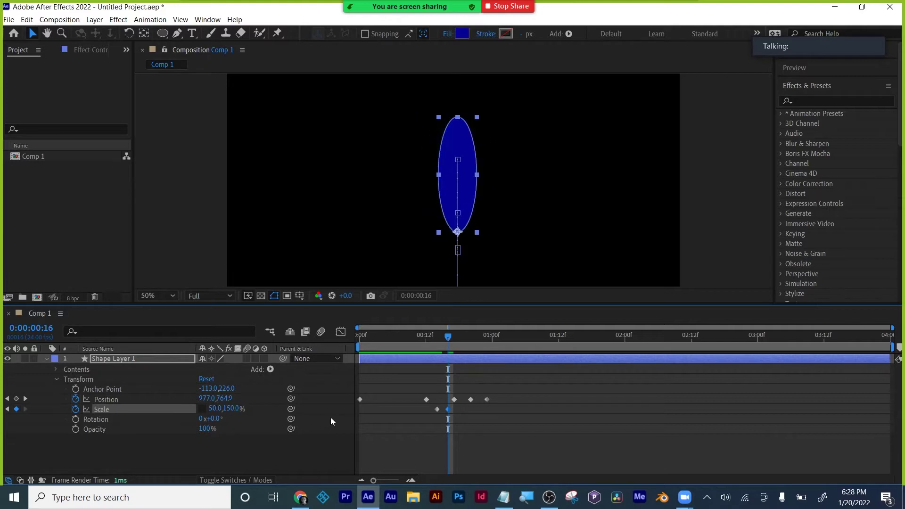
Step: Squash the circle with a Scale keyframe of 150, 50% at 0:00:00:17
left_click(454, 337)
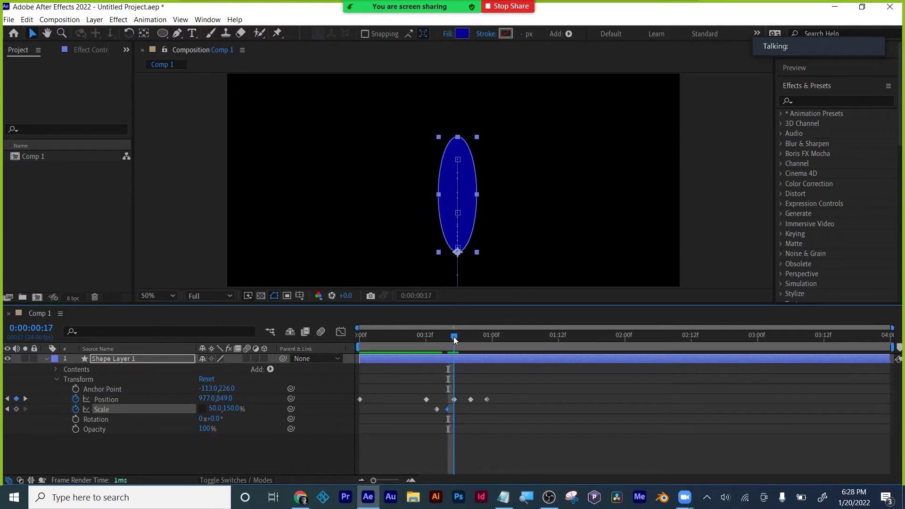
left_click(217, 408)
type("150")
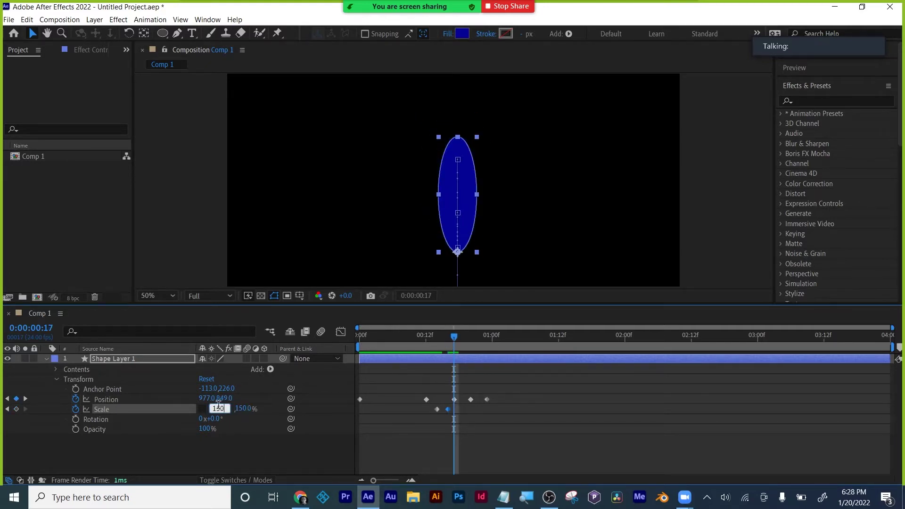
key("Return")
left_click(243, 410)
type("50")
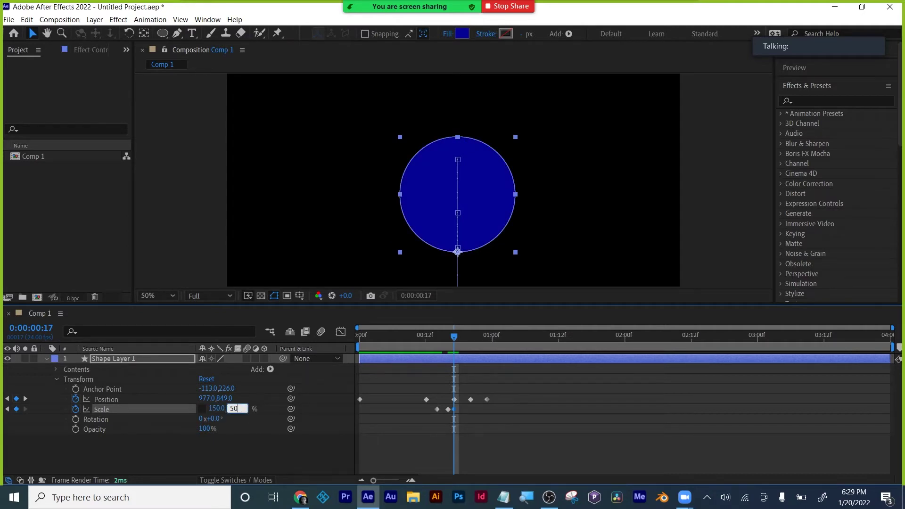
key("Return")
Step: Add a Scale keyframe of 70, 130% at 0:00:00:20, the peak of the second bounce
left_click_drag(452, 339, 457, 338)
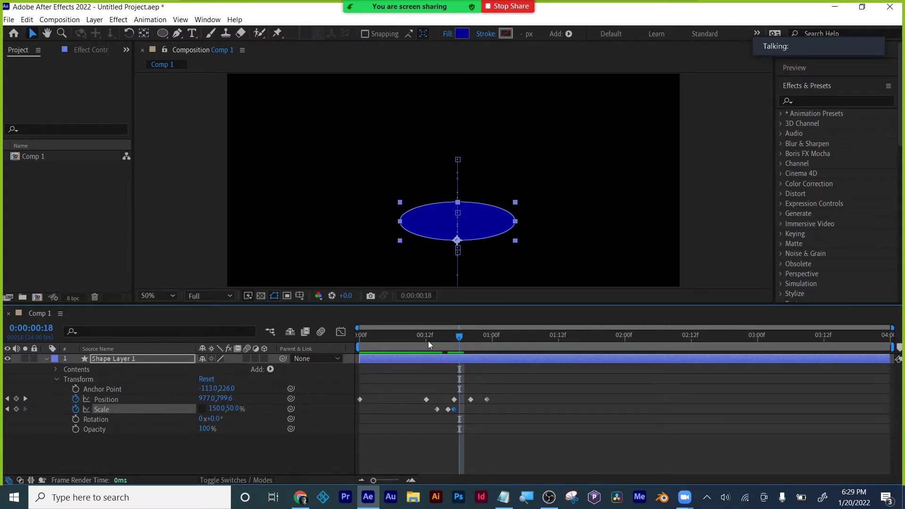
left_click_drag(460, 335, 470, 333)
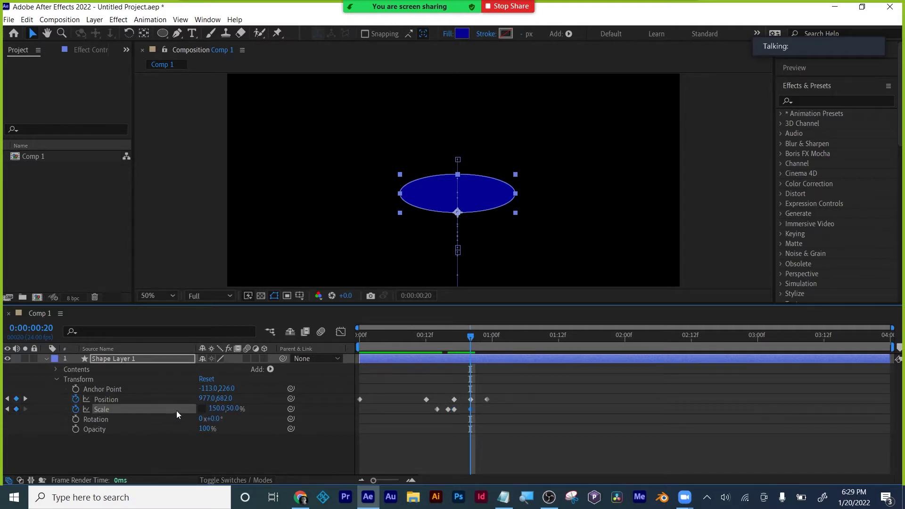
left_click(218, 409)
type("70")
key("Tab")
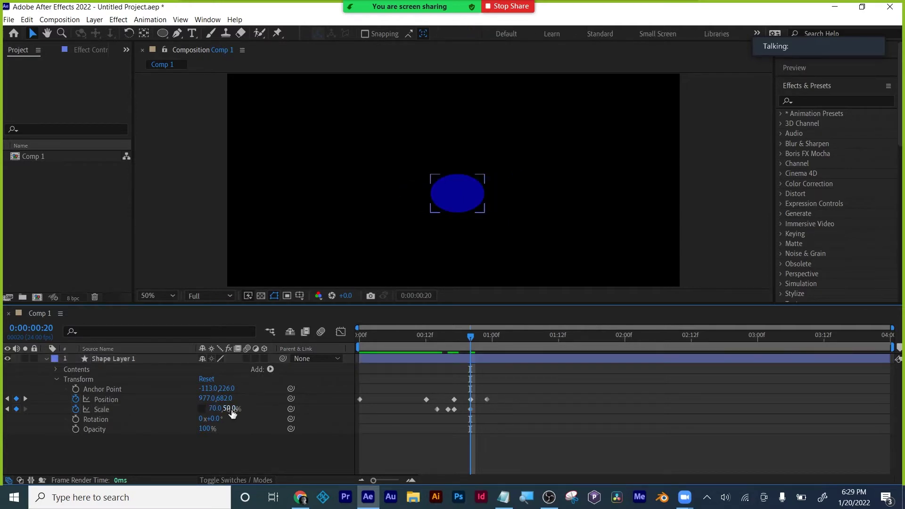
type("130")
key("Return")
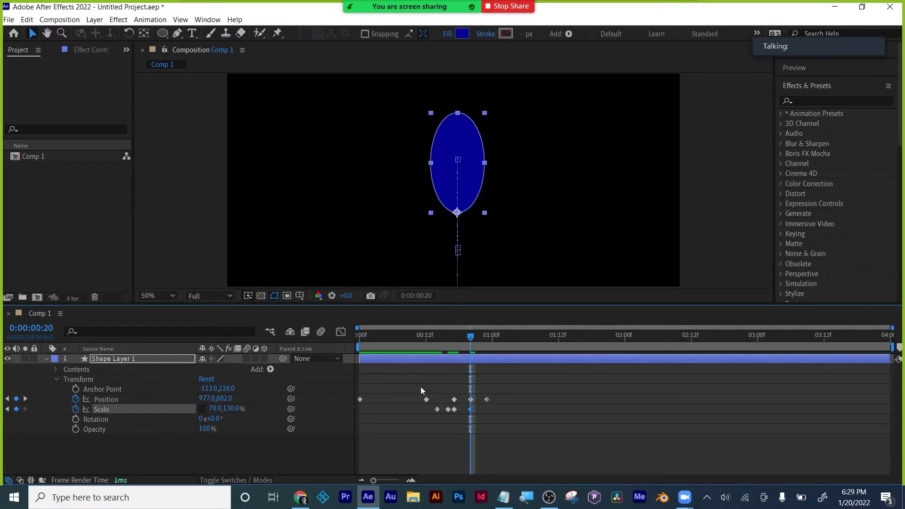
Step: Restore the circle's Scale to 100, 100% with a keyframe at 0:00:00:23
left_click_drag(426, 338, 488, 338)
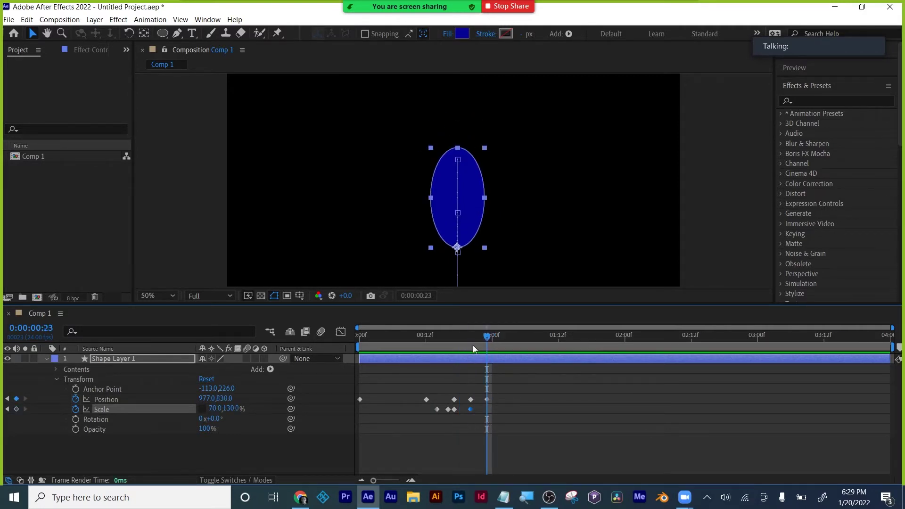
left_click(214, 409)
type("100")
key("Tab")
type("10")
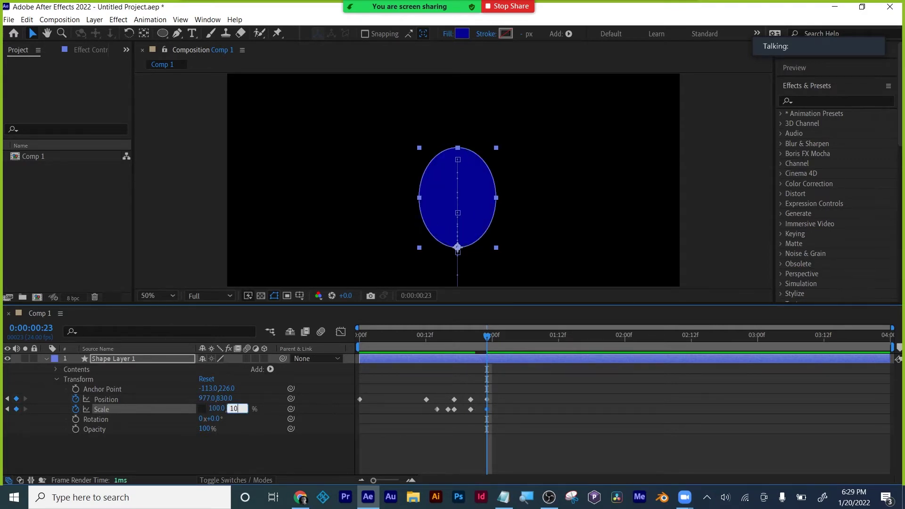
type("0")
key("Return")
Step: Preview the squash-and-stretch bounce from the start of the composition
left_click_drag(456, 343, 328, 338)
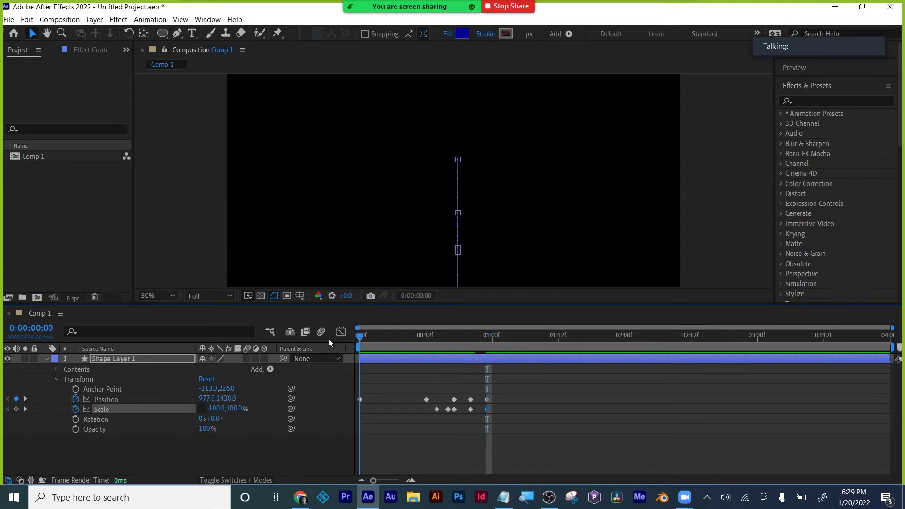
key("space")
key("space")
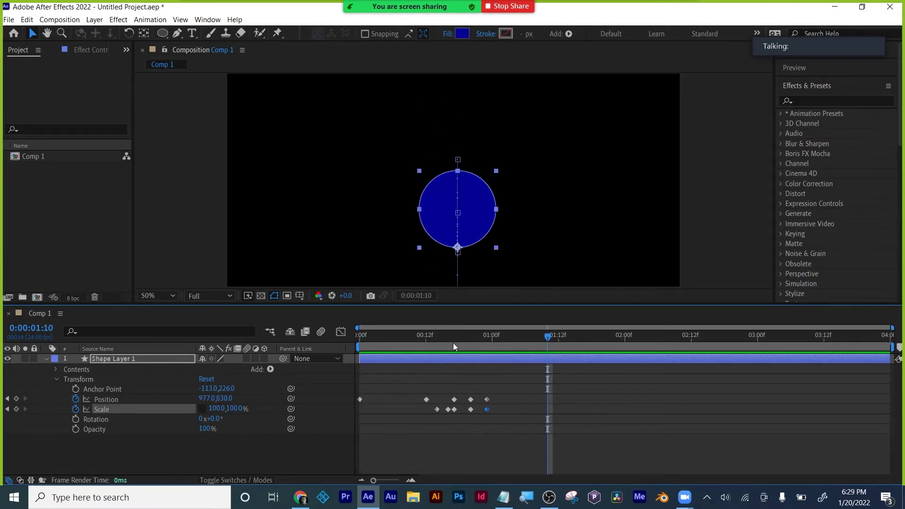
Step: Shorten the work area to about the first second and play its looping preview from 0:00:00:00
left_click_drag(454, 343, 360, 343)
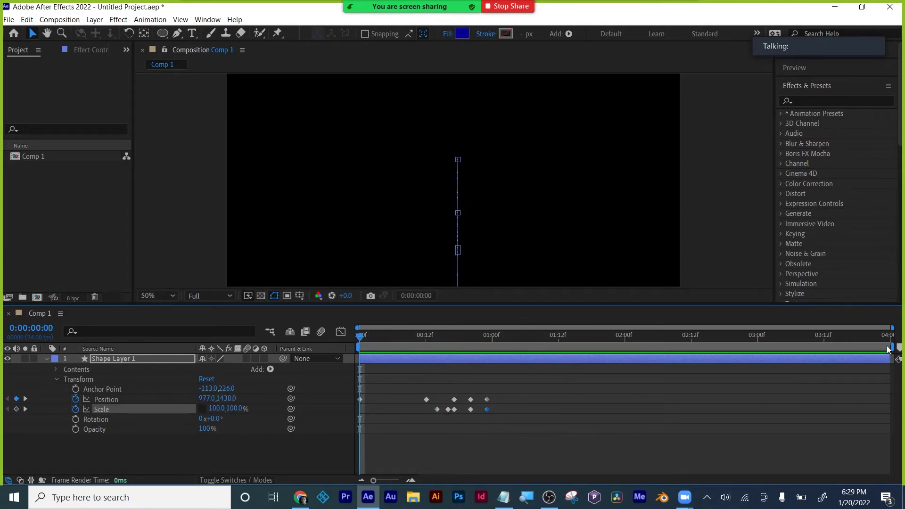
left_click_drag(888, 348, 484, 347)
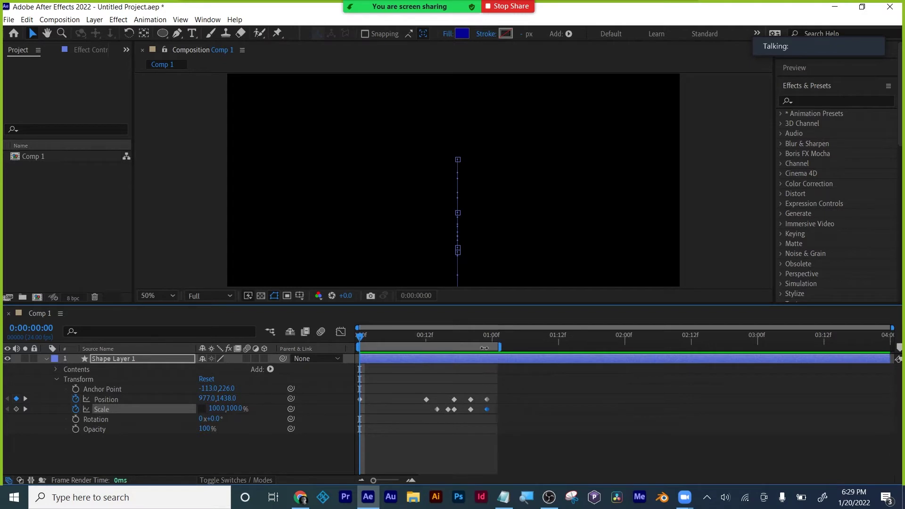
key("space")
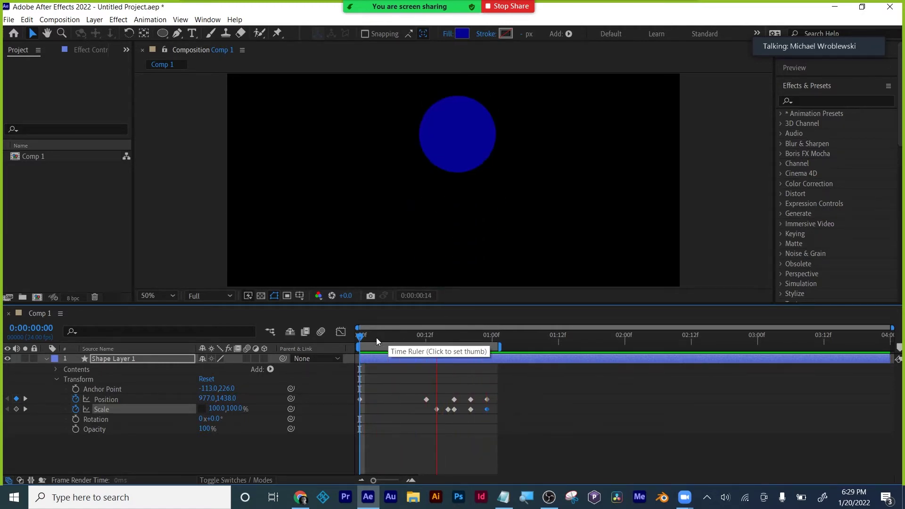
Step: Make the composition viewer taller and delete Shape Layer 1 from the composition
left_click_drag(455, 305, 453, 329)
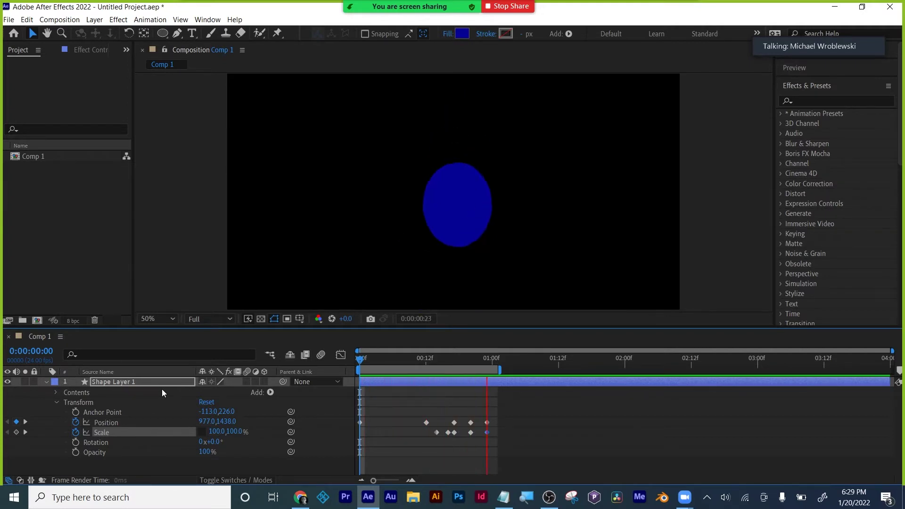
left_click(113, 383)
key("Delete")
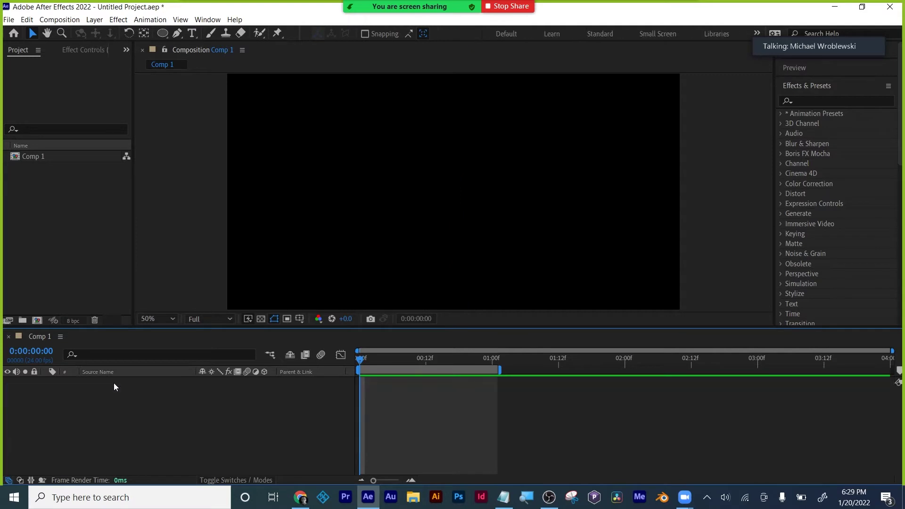
Step: Enlarge the composition viewer, and briefly show and hide the meeting's participant video thumbnails
left_click_drag(463, 330, 463, 366)
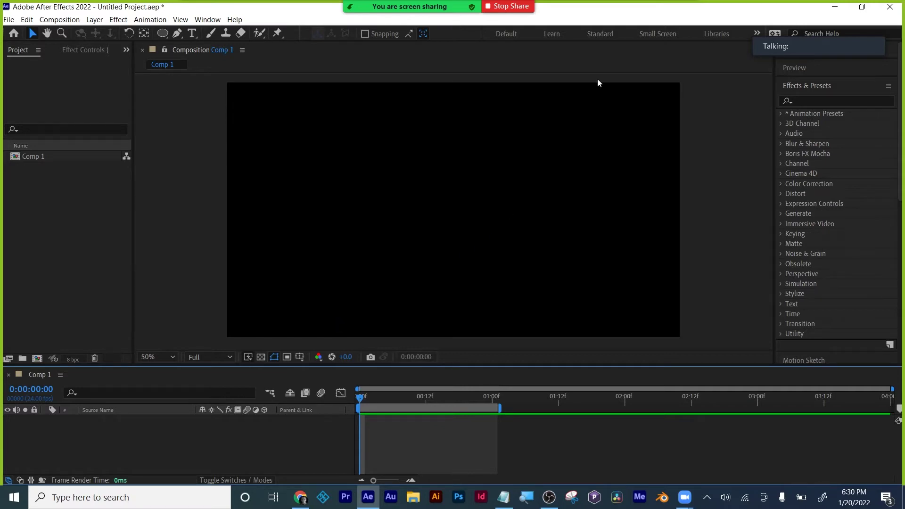
mouse_move(757, 33)
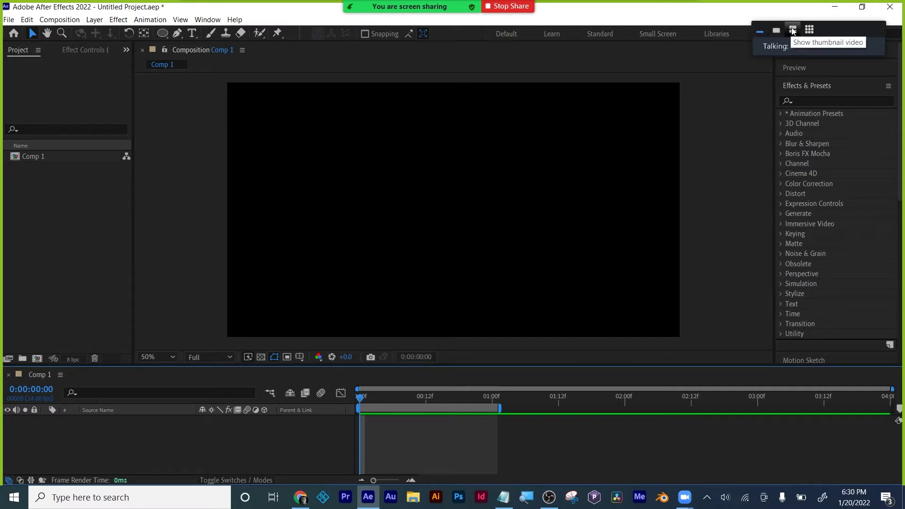
left_click(792, 29)
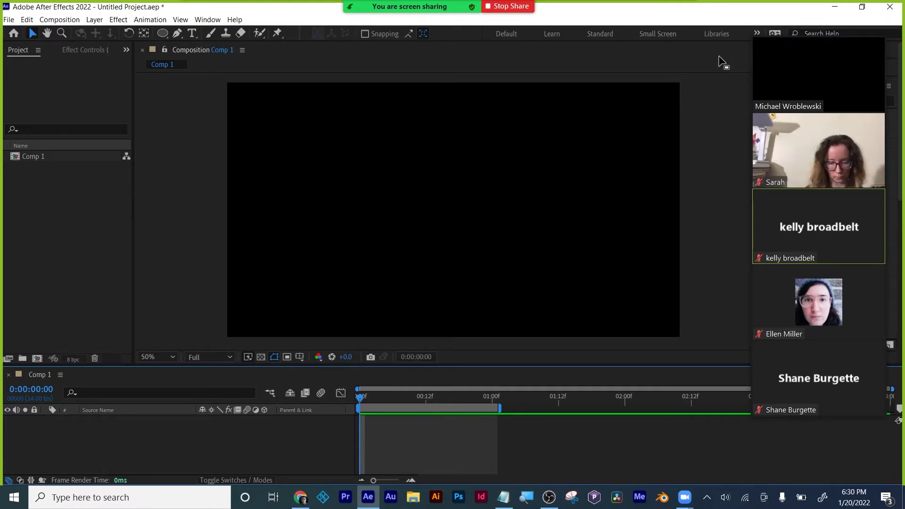
mouse_move(759, 41)
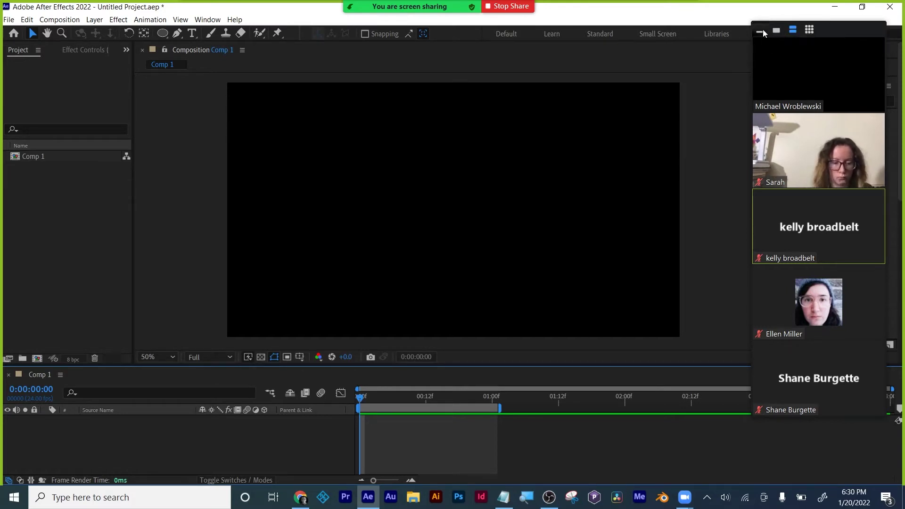
left_click(763, 30)
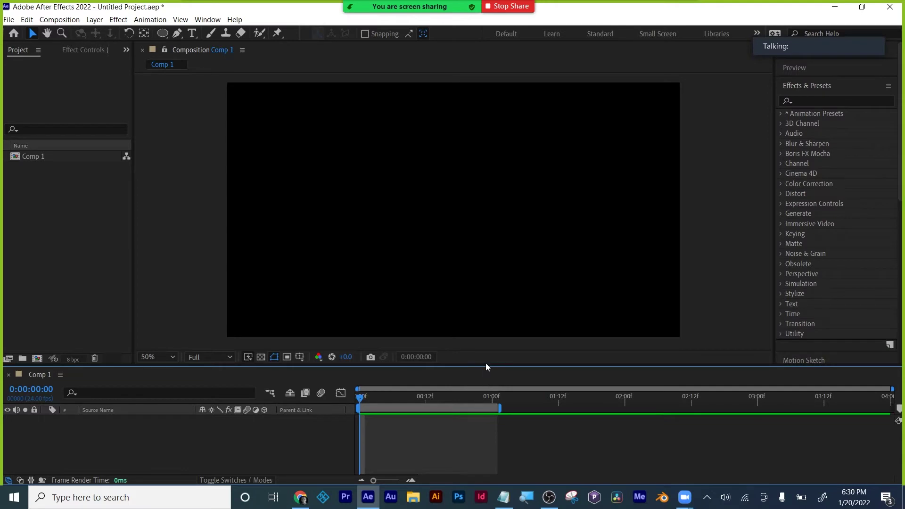
Step: Extend the work area to the end of the composition
left_click_drag(486, 366, 486, 372)
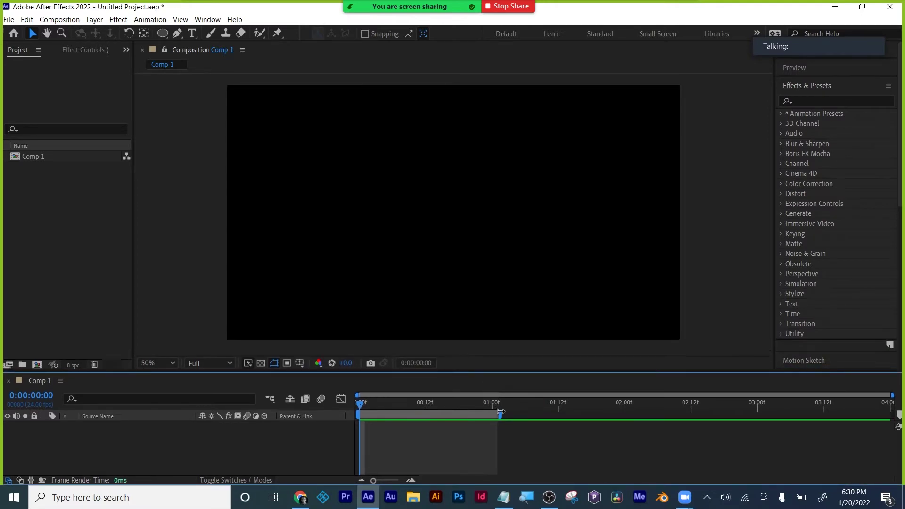
left_click_drag(499, 412, 897, 412)
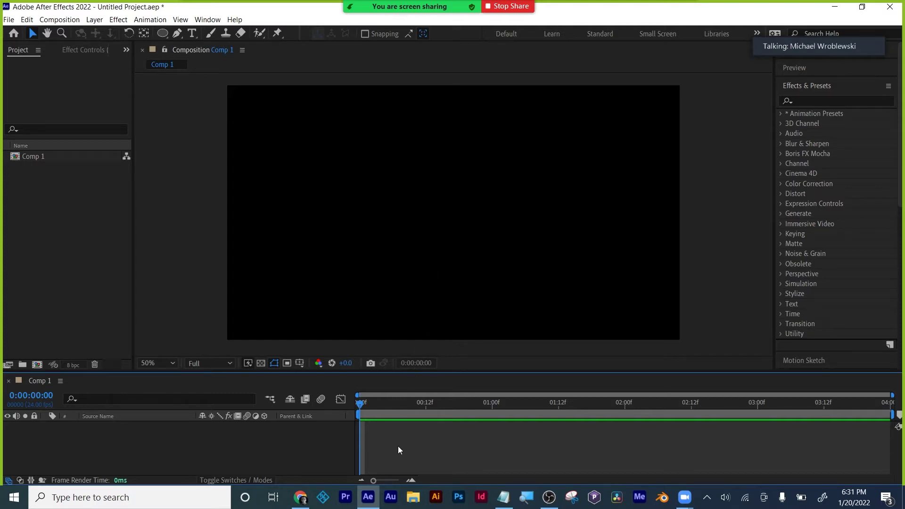
Step: Draw a blue rectangle near the middle of the composition as a new shape layer
mouse_move(162, 35)
left_mouse_down()
mouse_move(179, 47)
mouse_move(200, 34)
left_mouse_up()
left_click_drag(386, 169, 495, 257)
left_click(437, 445)
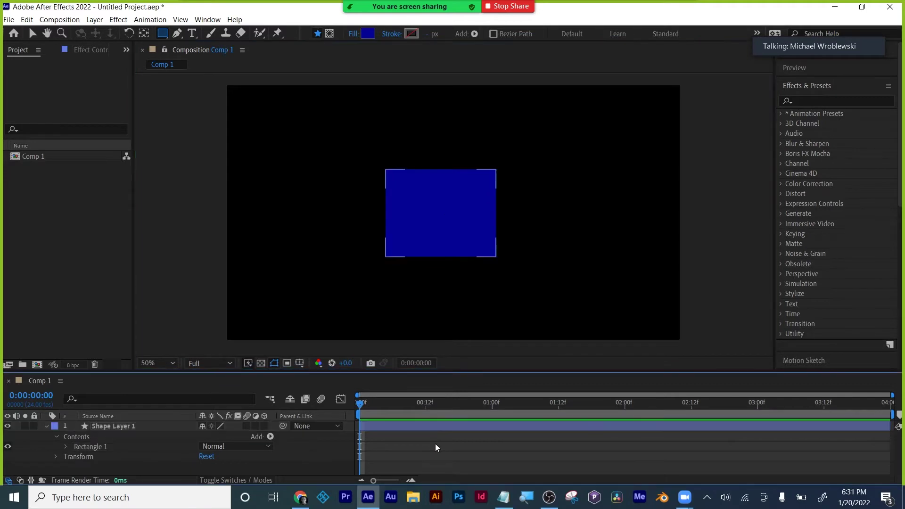
Step: Move Shape Layer 1's anchor point to the exact center of the rectangle using the Pan Behind tool
left_click(439, 428)
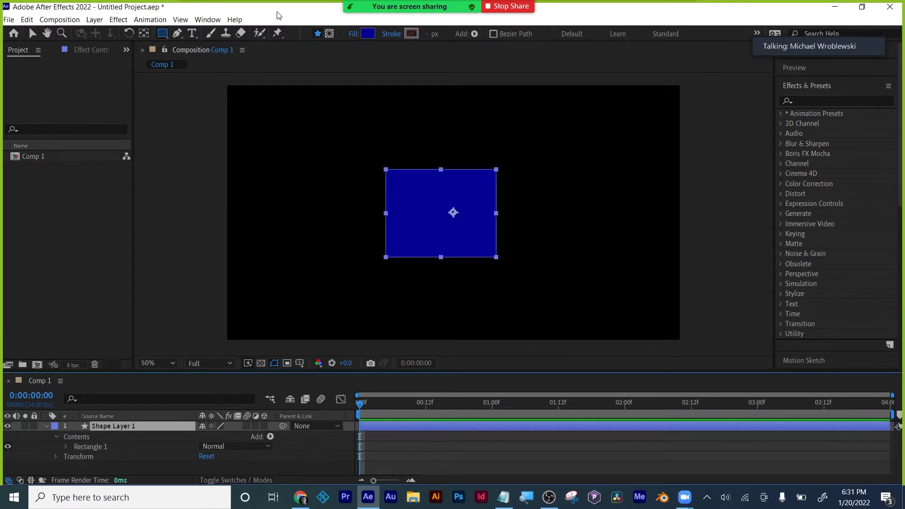
left_click(144, 34)
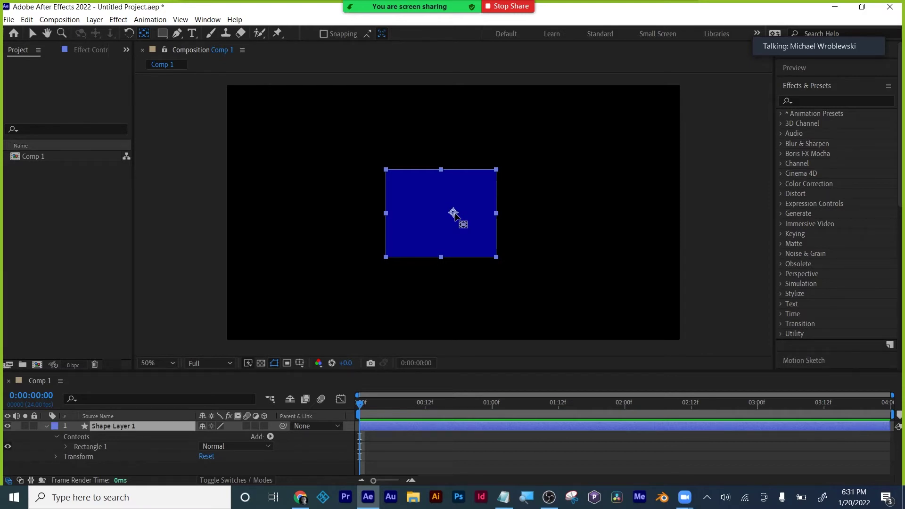
left_click_drag(453, 213, 448, 215)
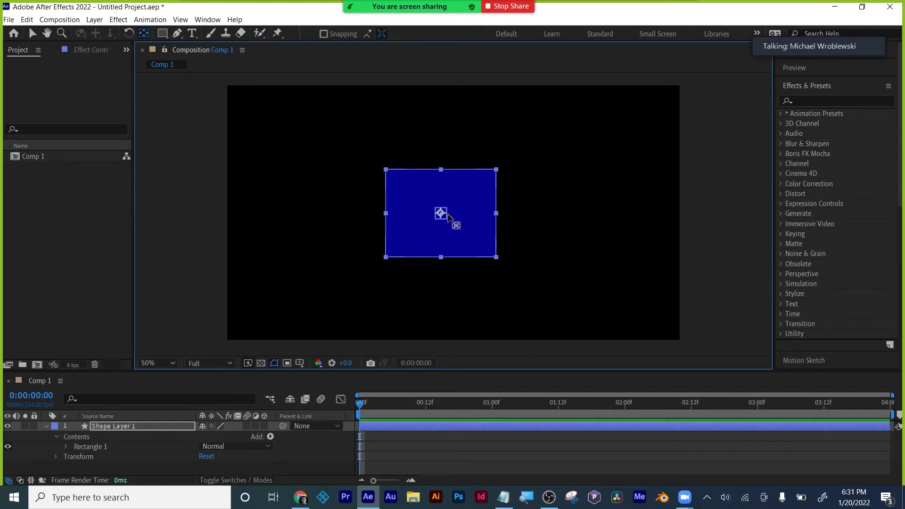
Step: Scale the rectangle to 242% about its center, and to 232% with the anchor point at its bottom-left corner
key("s")
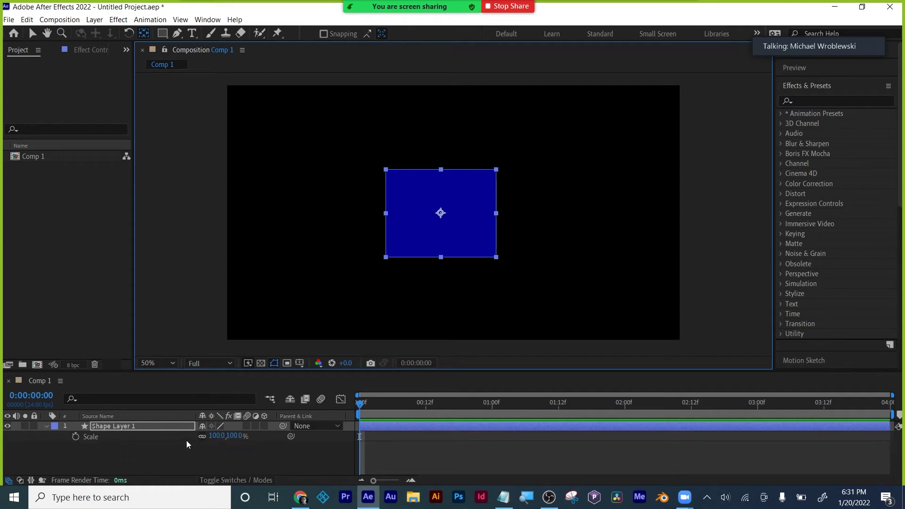
left_click_drag(211, 436, 319, 384)
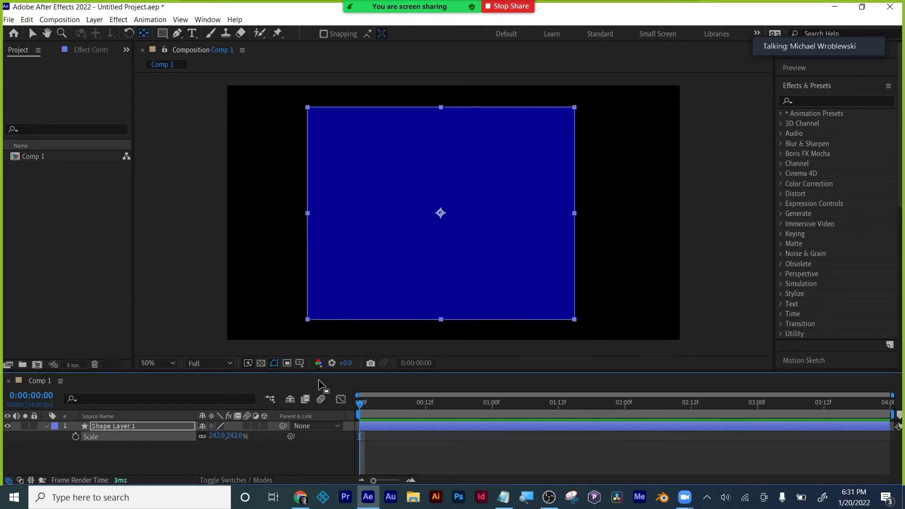
left_click_drag(440, 212, 307, 320)
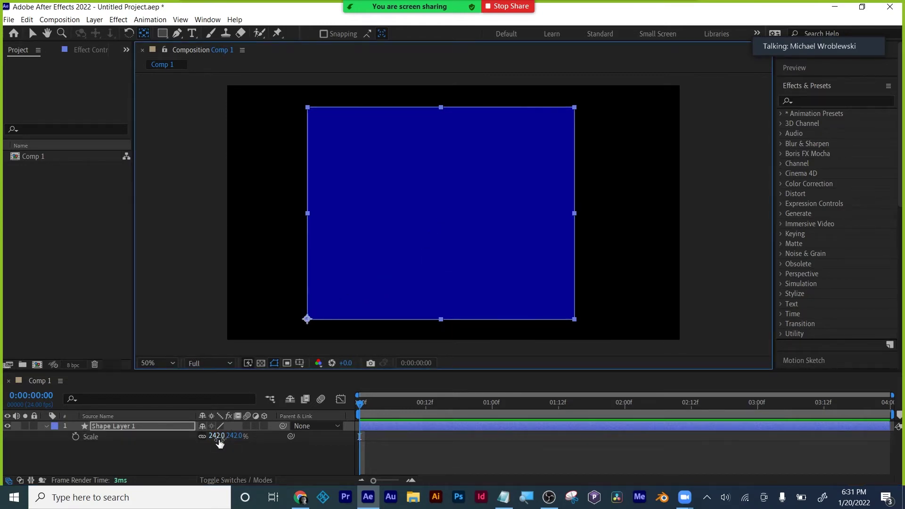
mouse_move(218, 439)
left_mouse_down()
mouse_move(134, 448)
mouse_move(210, 450)
mouse_move(125, 454)
mouse_move(209, 450)
mouse_move(126, 453)
mouse_move(204, 436)
left_mouse_up()
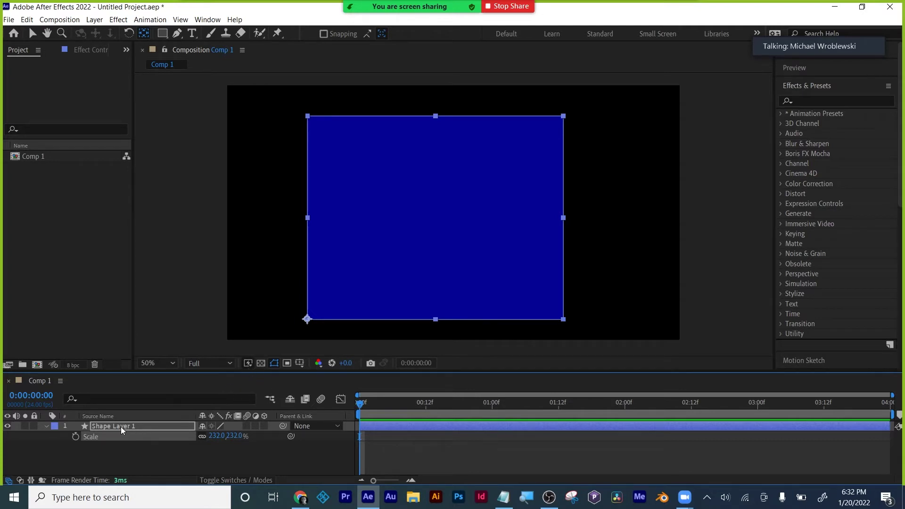
Step: Reset the layer's anchor point and move the rectangle back to the middle of the frame
left_click_drag(123, 426, 155, 83)
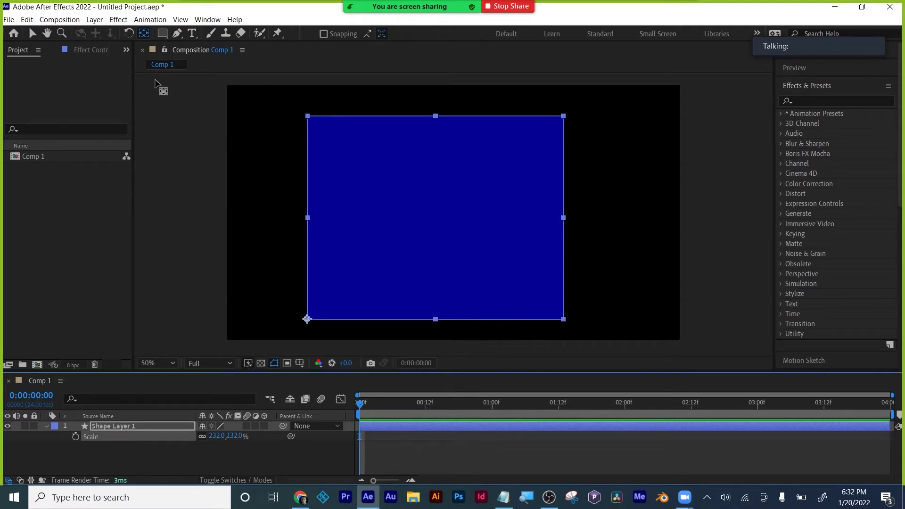
double_click(144, 34)
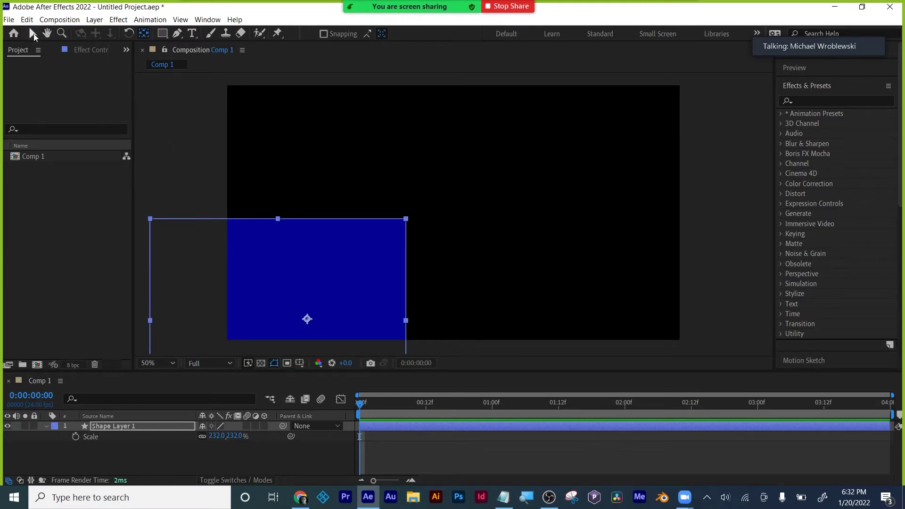
left_click(33, 34)
mouse_move(309, 270)
left_mouse_down()
mouse_move(487, 161)
mouse_move(494, 167)
left_mouse_up()
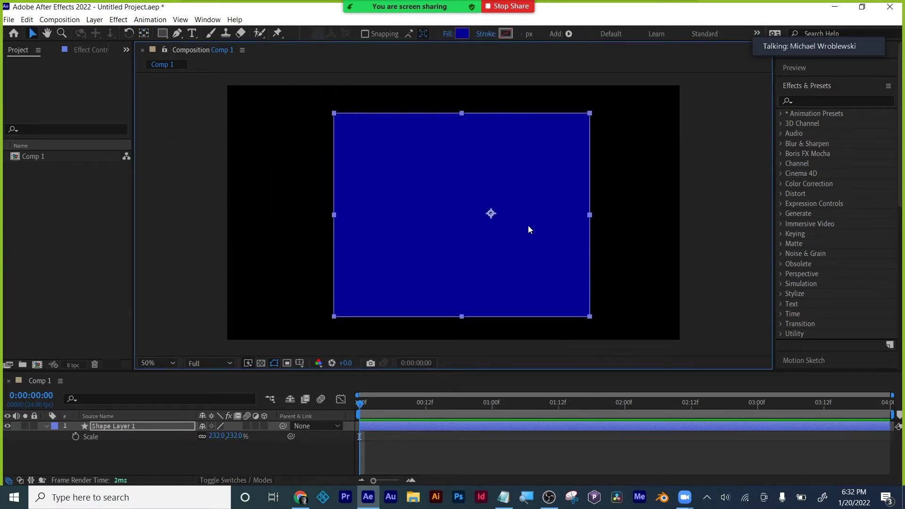
Step: Re-center the anchor point in the rectangle and try rotating the layer to 192° around it
left_click(145, 34)
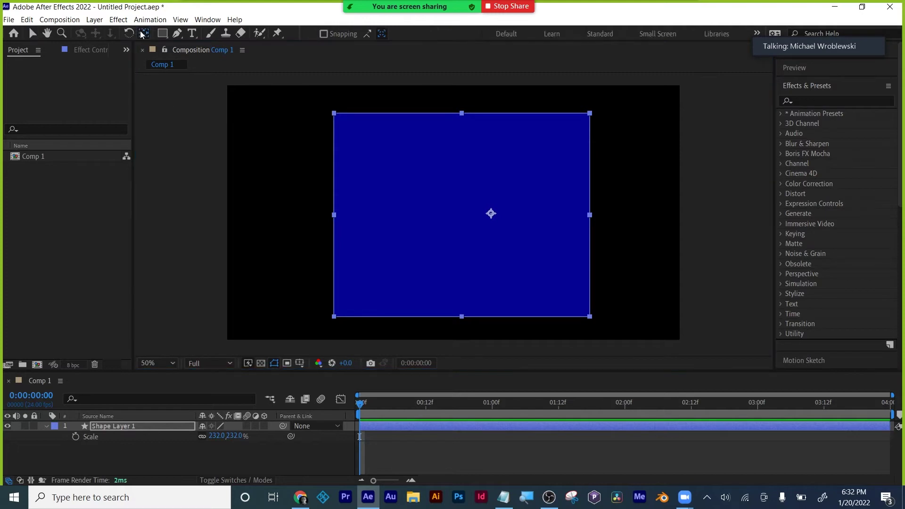
left_click_drag(491, 214, 470, 216)
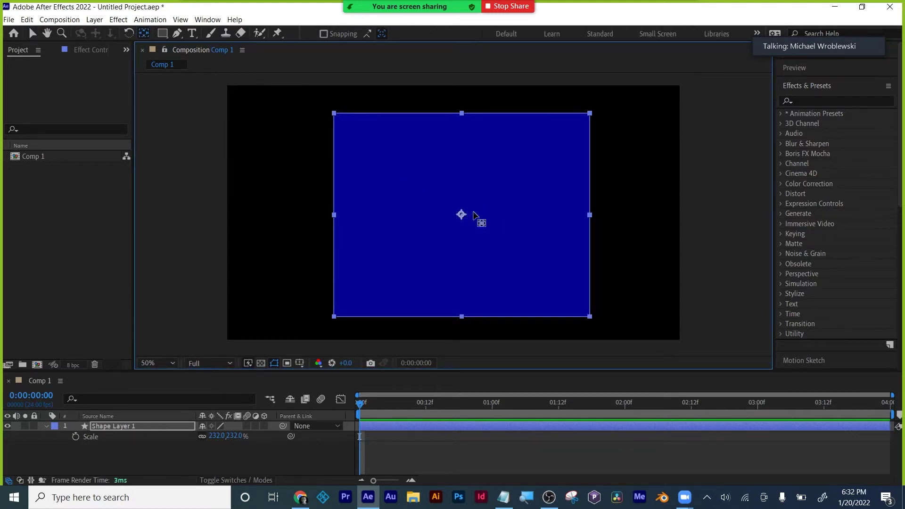
key("r")
left_click_drag(205, 437, 325, 434)
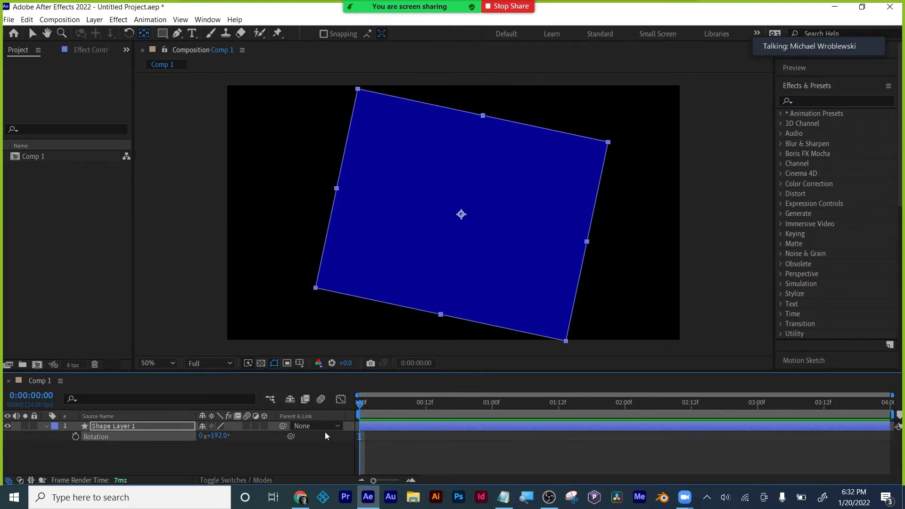
key("ctrl+z")
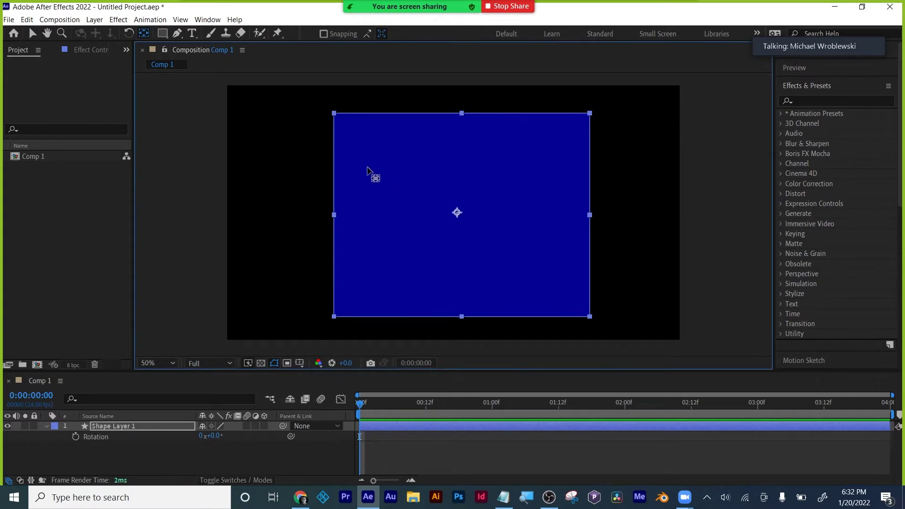
Step: Move the anchor point to the rectangle's top-left corner and try rotating the layer around that corner
left_click_drag(370, 174, 333, 113)
left_click_drag(211, 436, 241, 438)
key("ctrl+z")
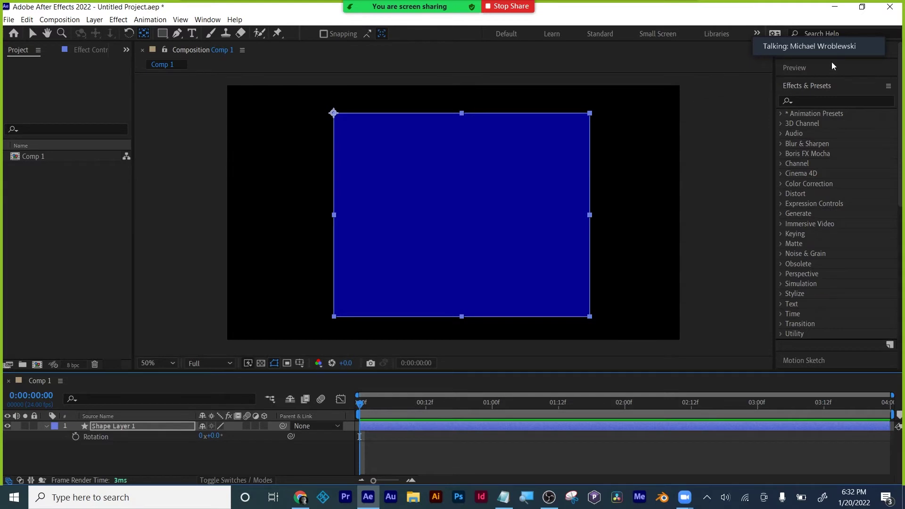
Step: Check the meeting's video thumbnails, hide them again, and return the anchor point to the rectangle's center
left_click(796, 31)
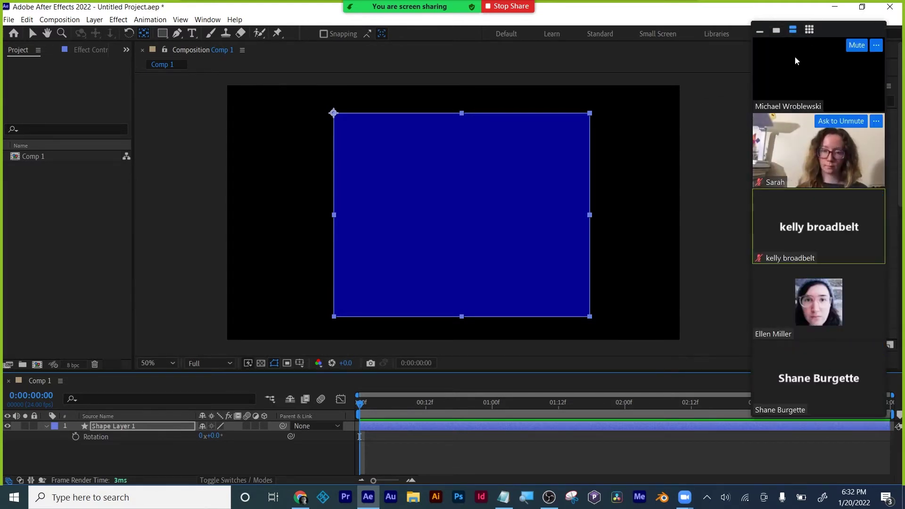
left_click(759, 31)
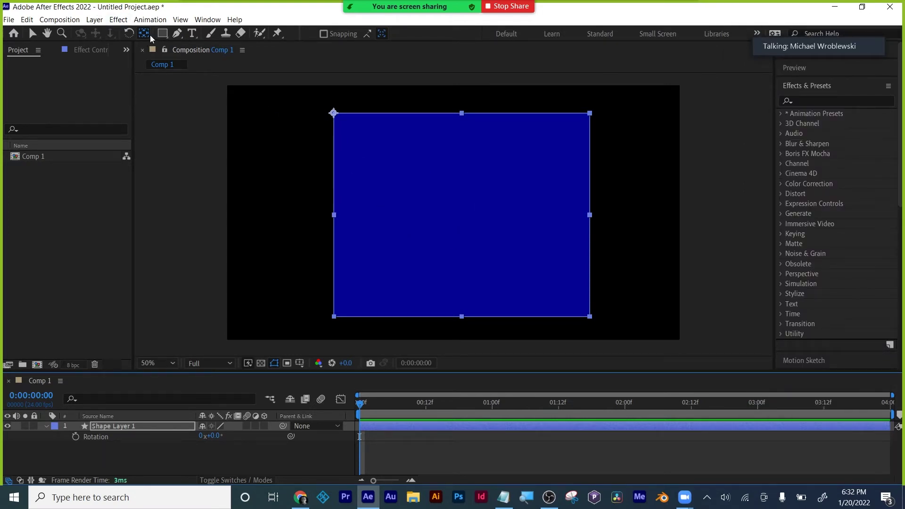
left_click_drag(334, 113, 462, 227)
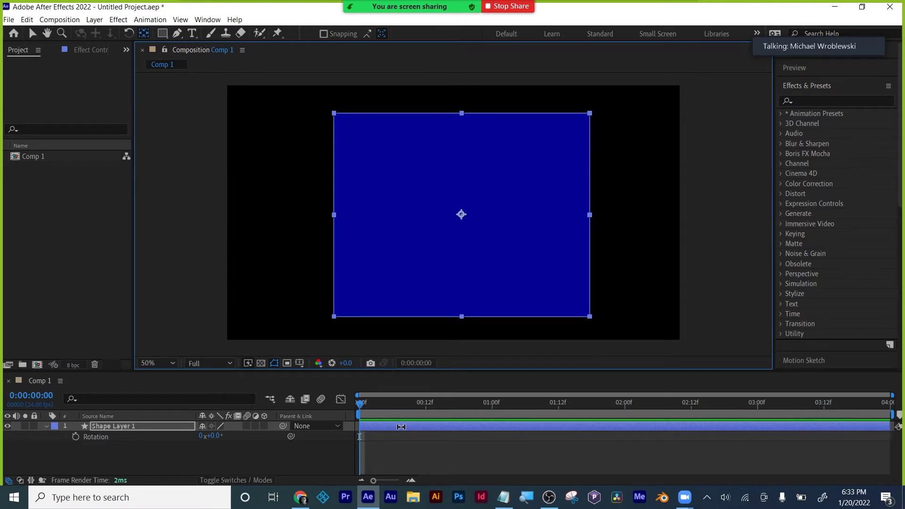
Step: Create a second composition with the HDTV 1080 24 preset and a 0:00:04:00 duration, and close its timeline
left_click(70, 25)
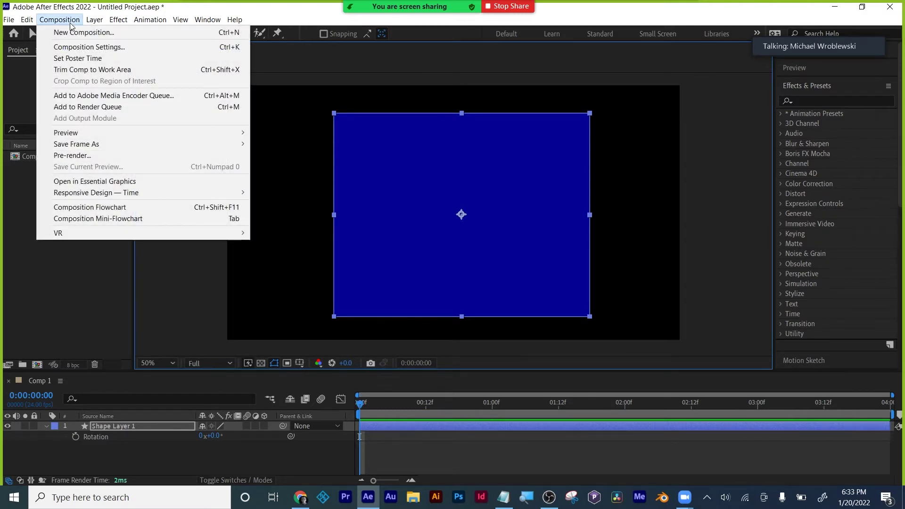
left_click(73, 33)
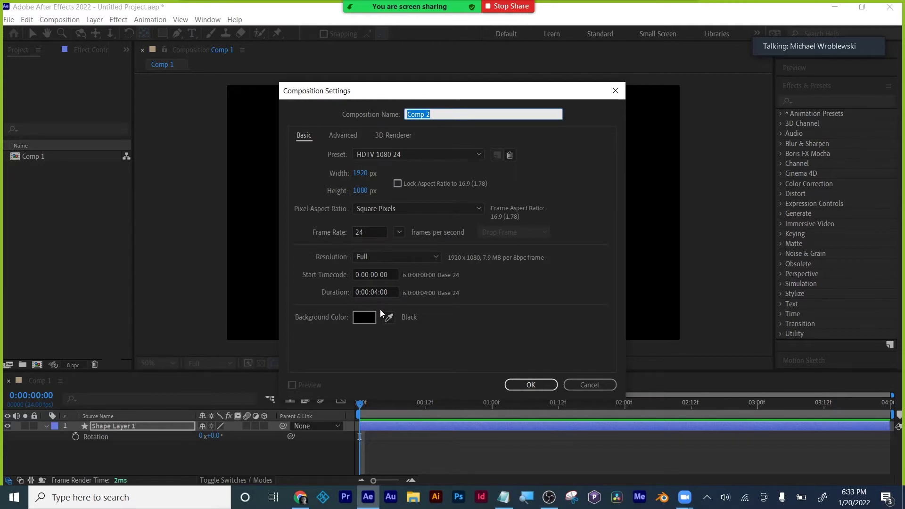
left_click(535, 384)
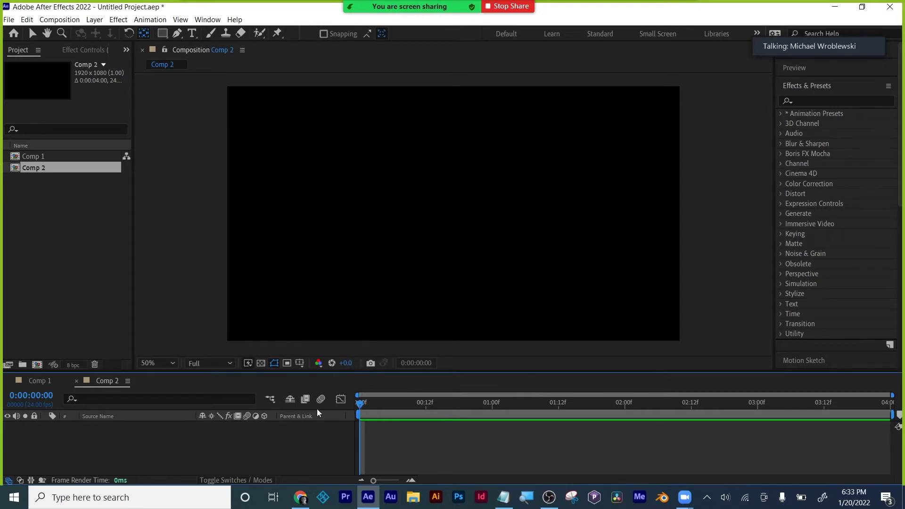
left_click(77, 381)
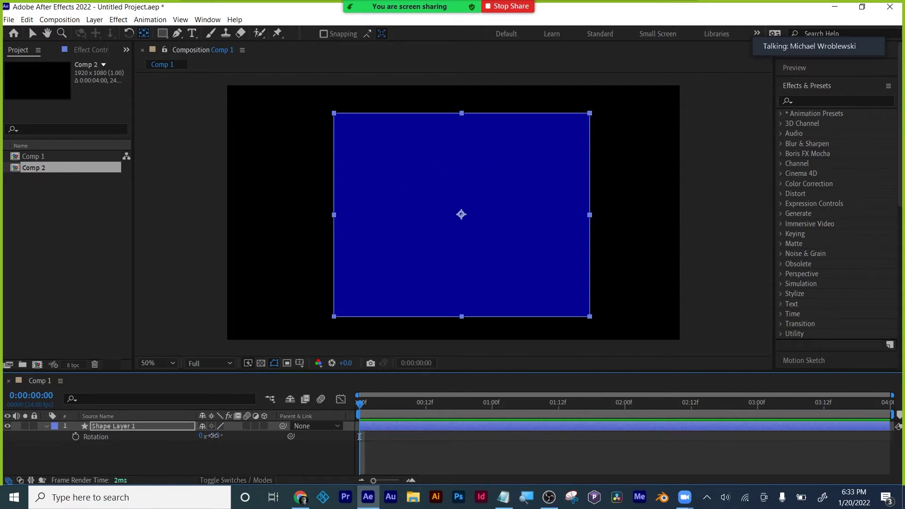
Step: Try a small rotation of the rectangle, and scale Shape Layer 1 down to 69, 69%
left_click_drag(210, 435, 197, 439)
key("ctrl+z")
left_click(100, 426)
key("s")
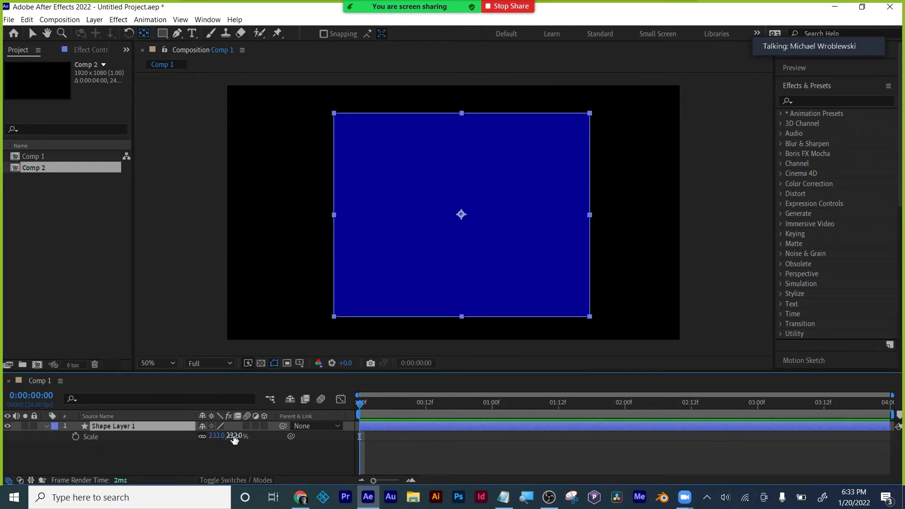
left_click_drag(212, 436, 162, 457)
Step: Move the rectangle to about 352, 517 in the frame and reveal all of Shape Layer 1's Transform properties
left_click(33, 33)
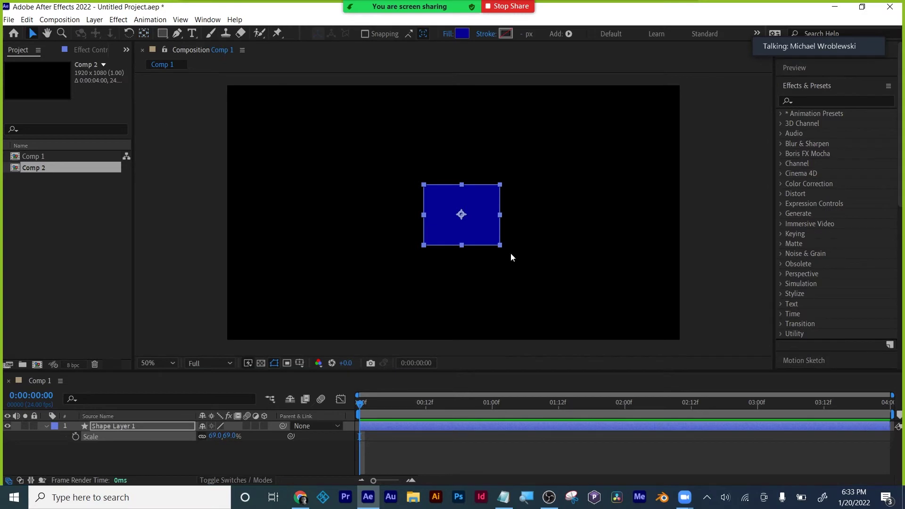
left_click_drag(439, 214, 305, 198)
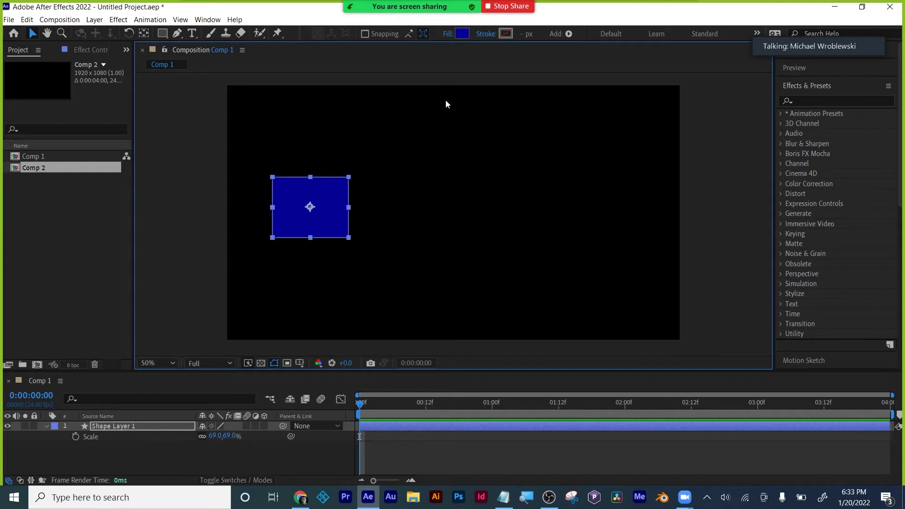
left_click(45, 427)
left_click(46, 426)
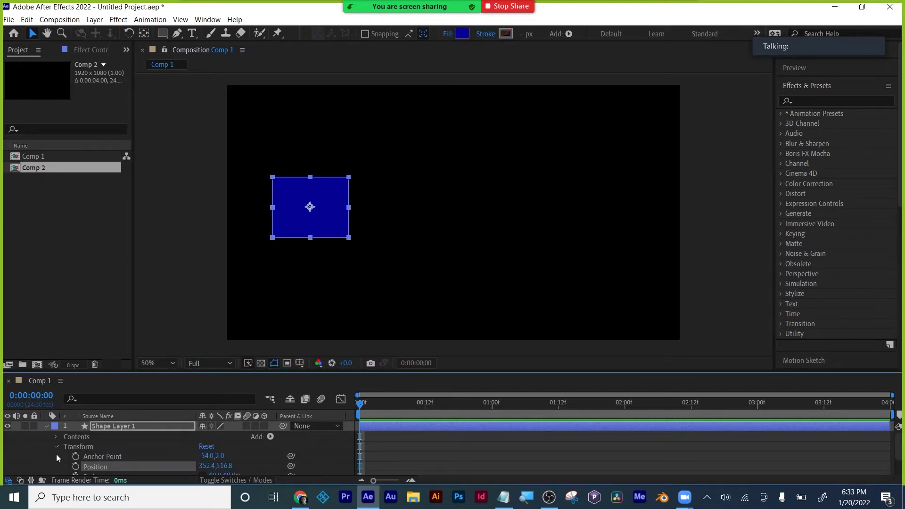
left_click_drag(159, 373, 170, 272)
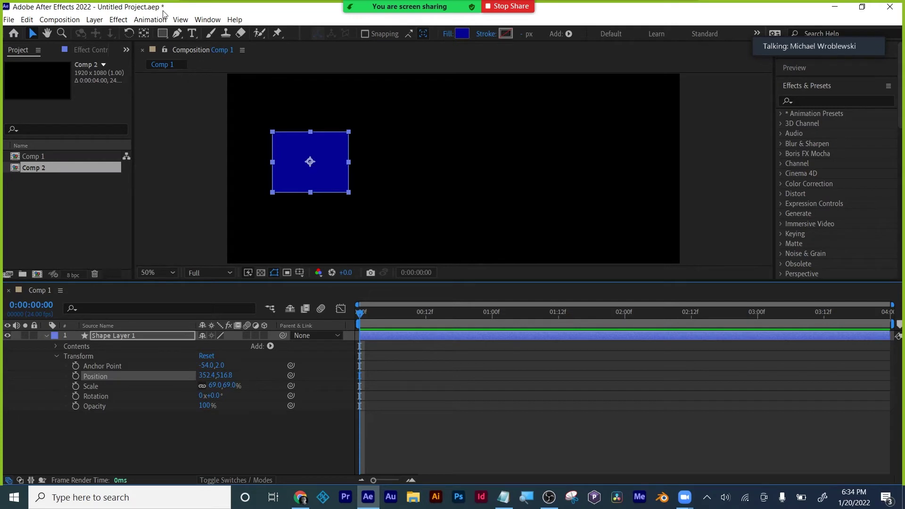
Step: Activate the Pan Behind (Anchor Point) tool, magnify the screen to 200% with Magnifier, and move its window clear of the toolbar
left_click(139, 34)
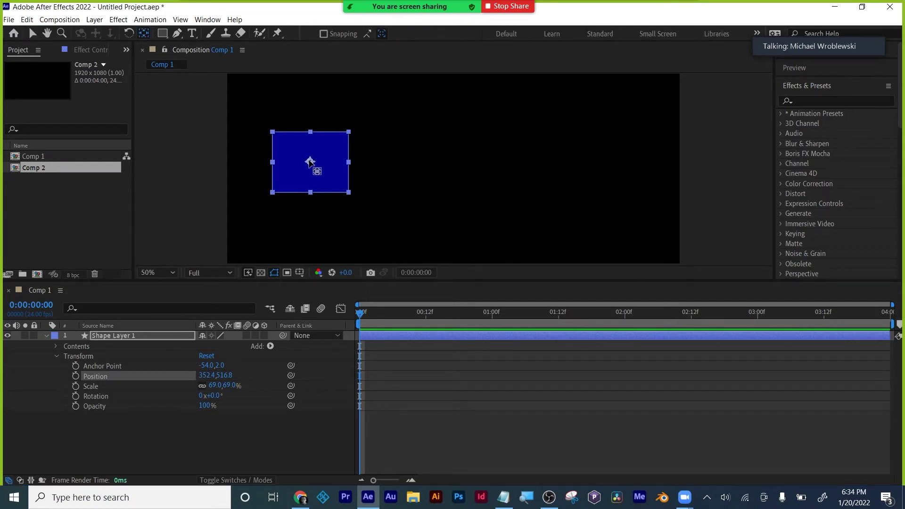
left_click(310, 162)
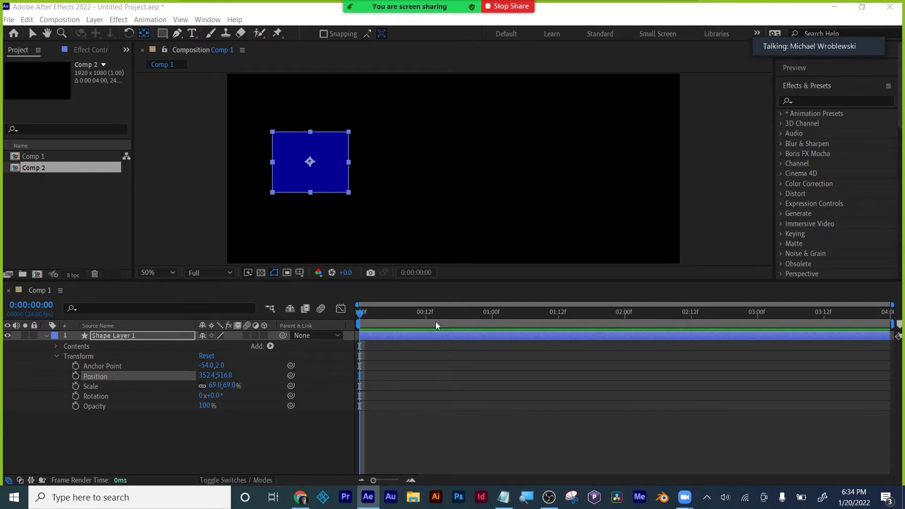
key("super+plus")
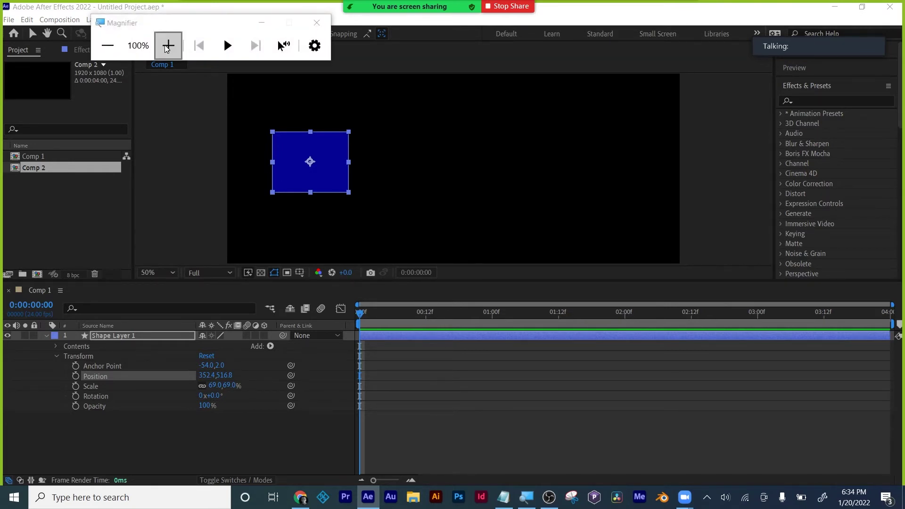
left_click(168, 45)
left_click_drag(170, 32, 753, 362)
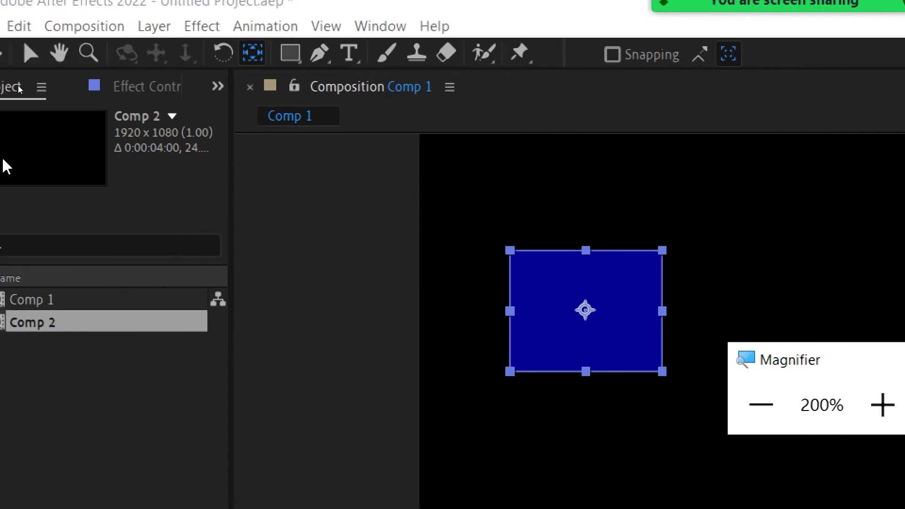
Step: Move Shape Layer 1's anchor point from the center to the rectangle's upper-left corner with the Pan Behind (Anchor Point) tool
left_click(65, 54)
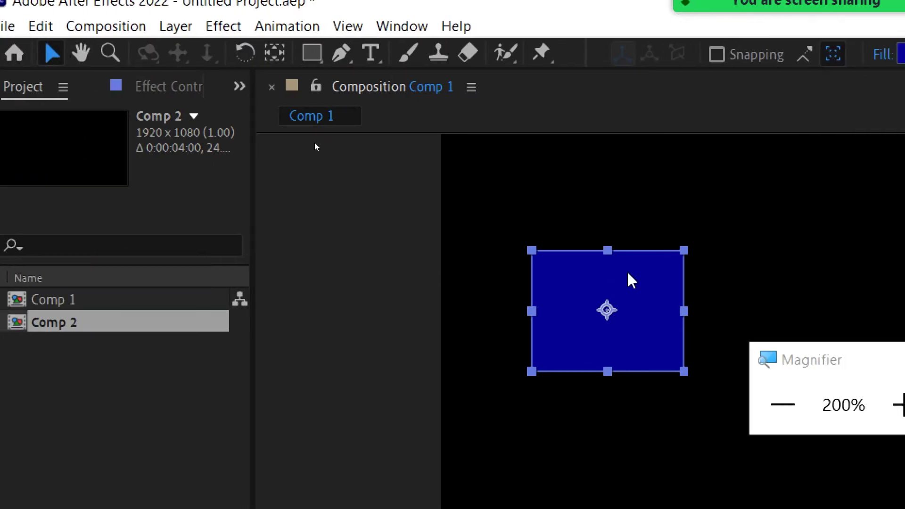
left_click(274, 55)
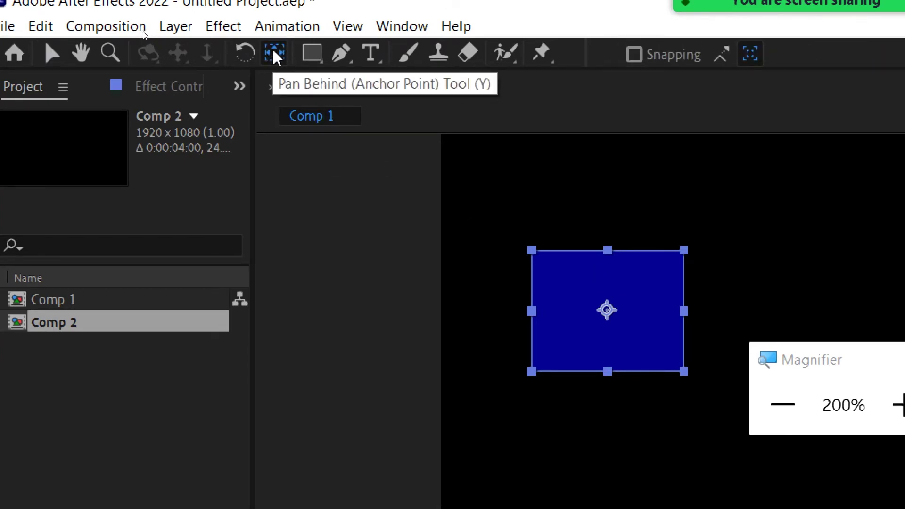
left_click(312, 54)
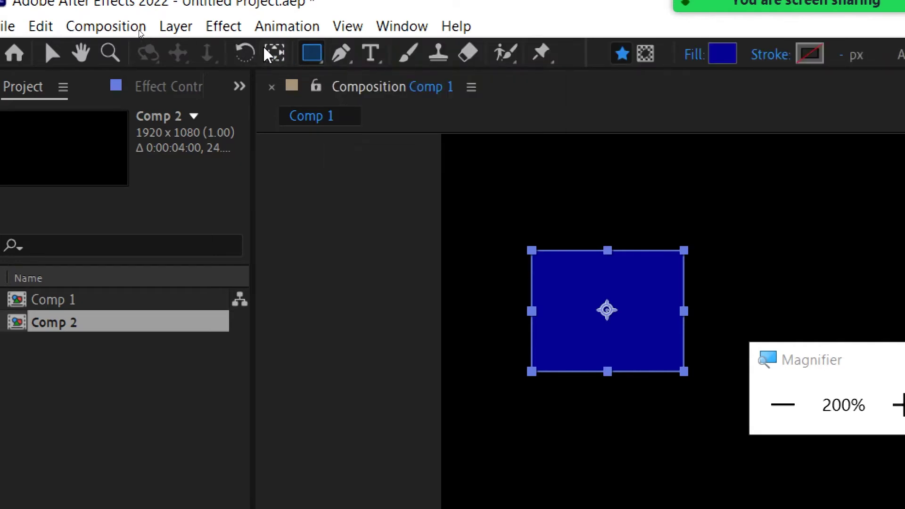
left_click(274, 54)
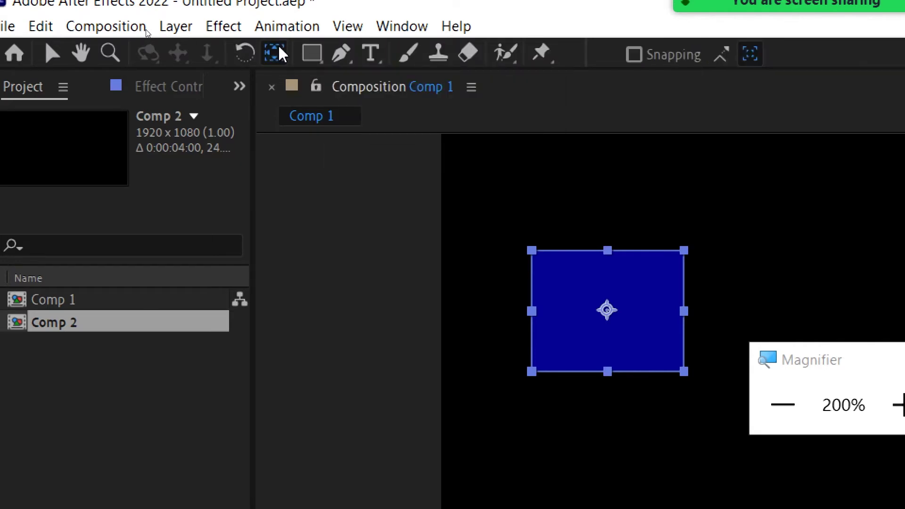
left_click(607, 310)
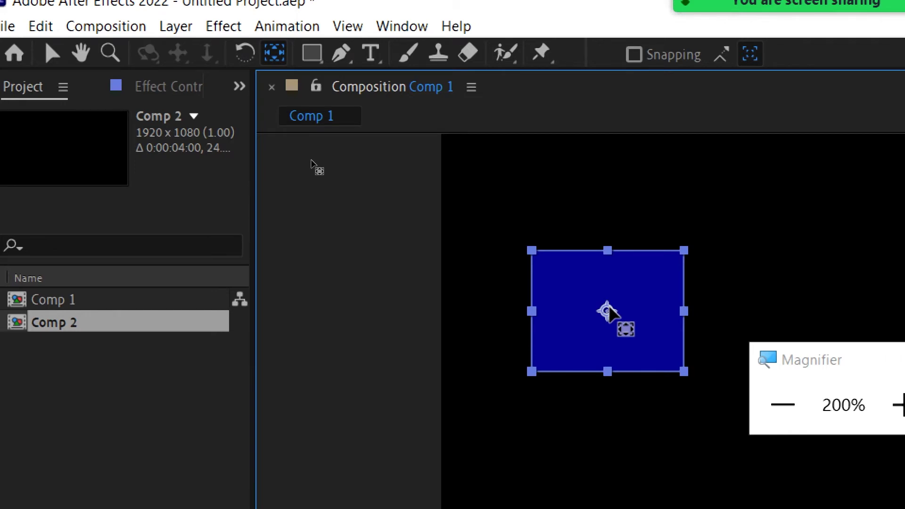
left_click_drag(609, 312, 536, 248)
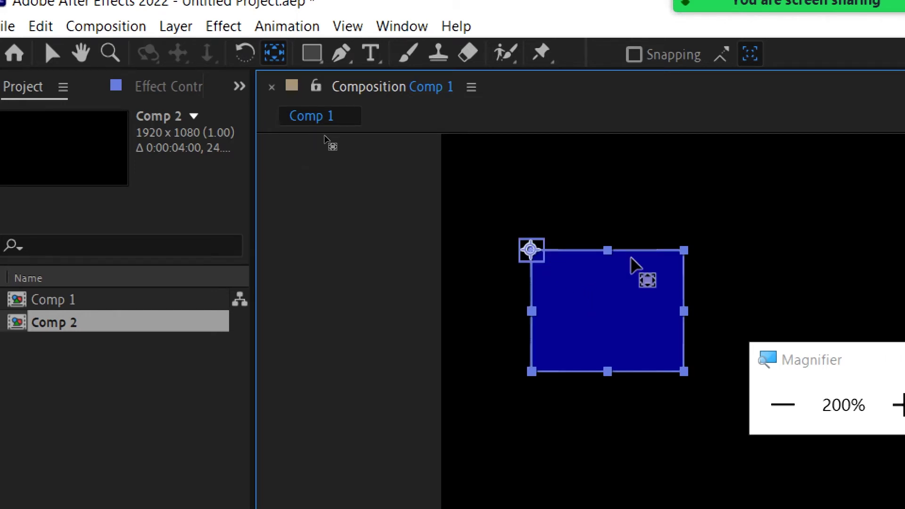
left_click_drag(631, 264, 542, 250)
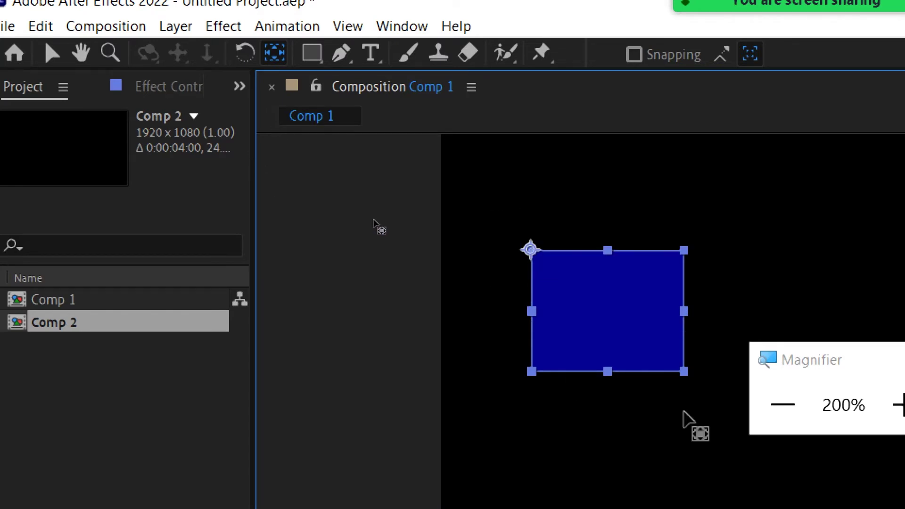
Step: Return the screen magnification to 100%, move the Magnifier window over the timeline, and show the meeting's video thumbnails
left_click(782, 405)
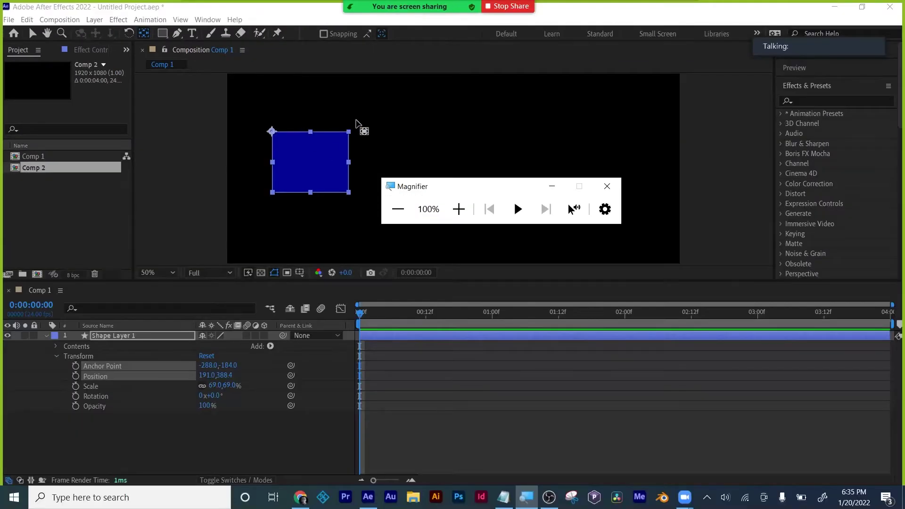
left_click_drag(446, 186, 488, 429)
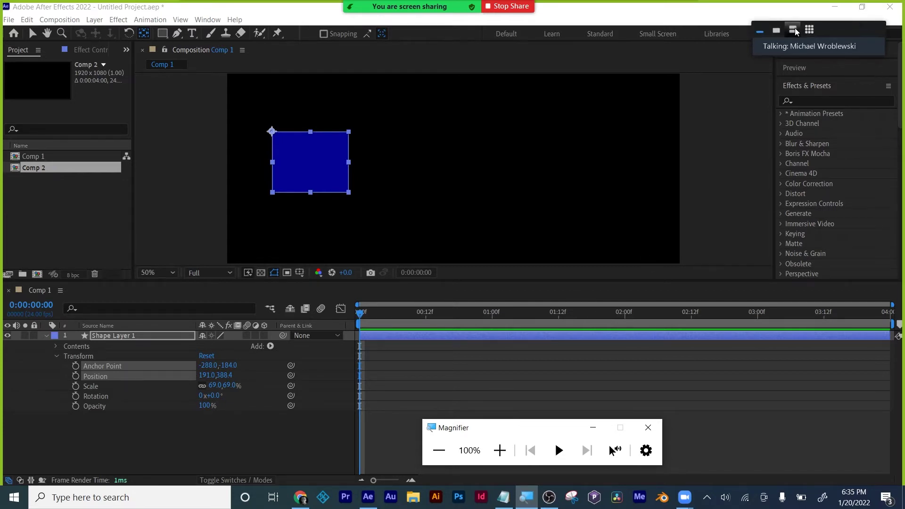
left_click(794, 30)
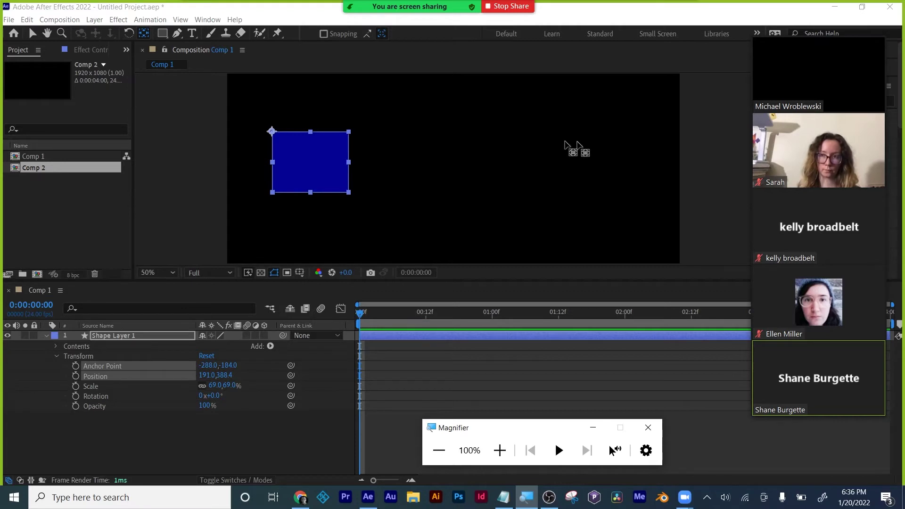
Step: Deselect and reselect Shape Layer 1, try the Pan Behind tool, and return to the Selection tool with the layer selected
left_click(32, 35)
left_click(33, 35)
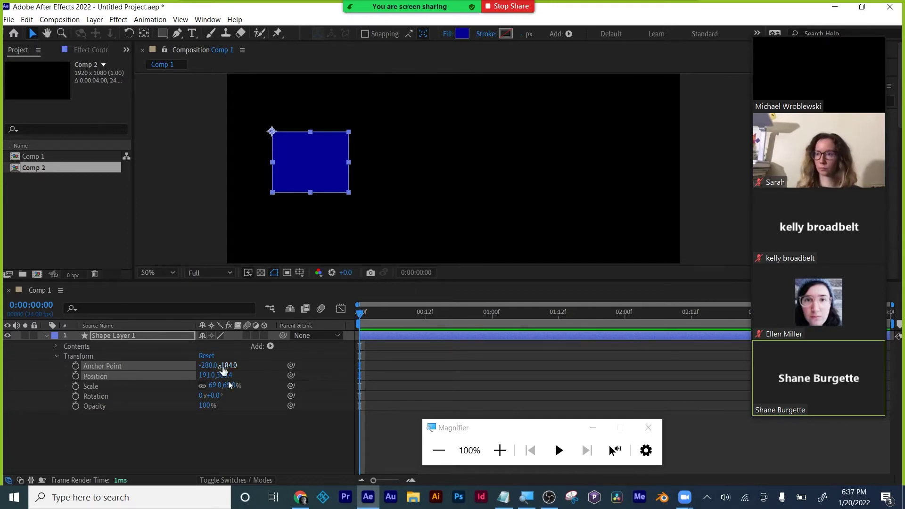
left_click(219, 448)
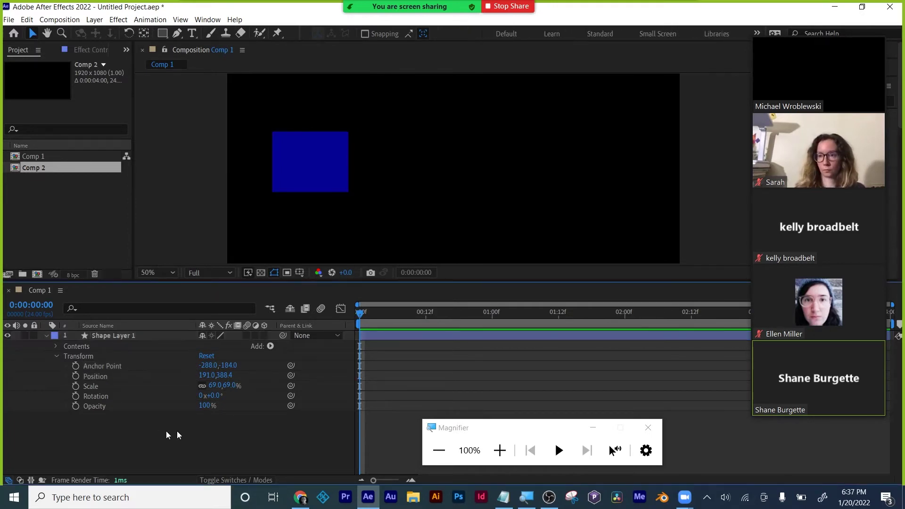
left_click(118, 348)
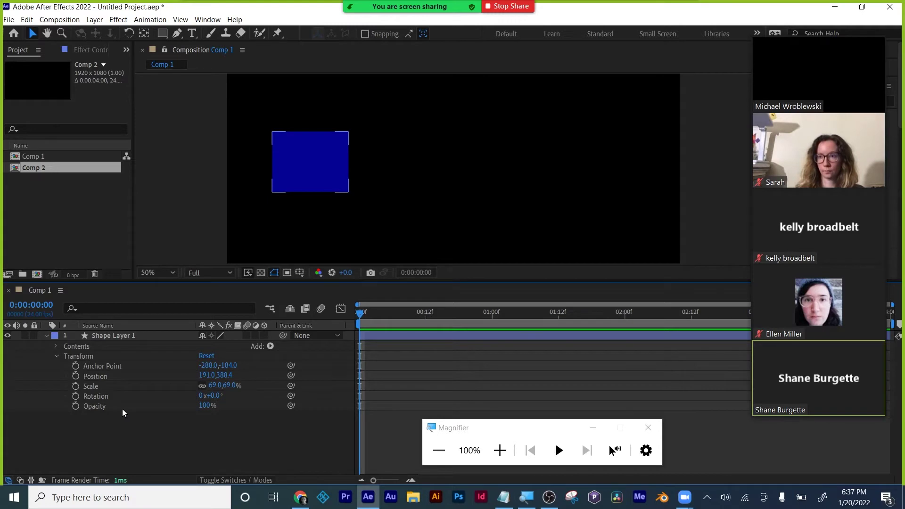
left_click(120, 335)
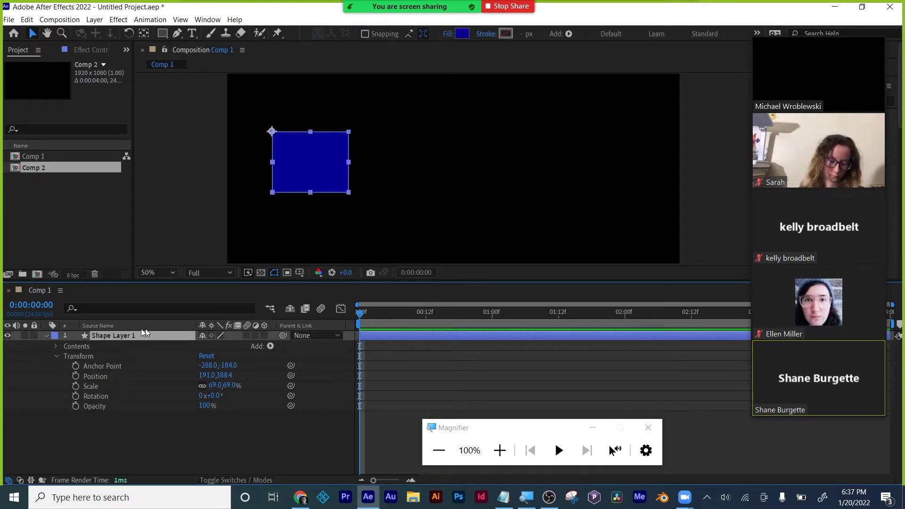
left_click(151, 434)
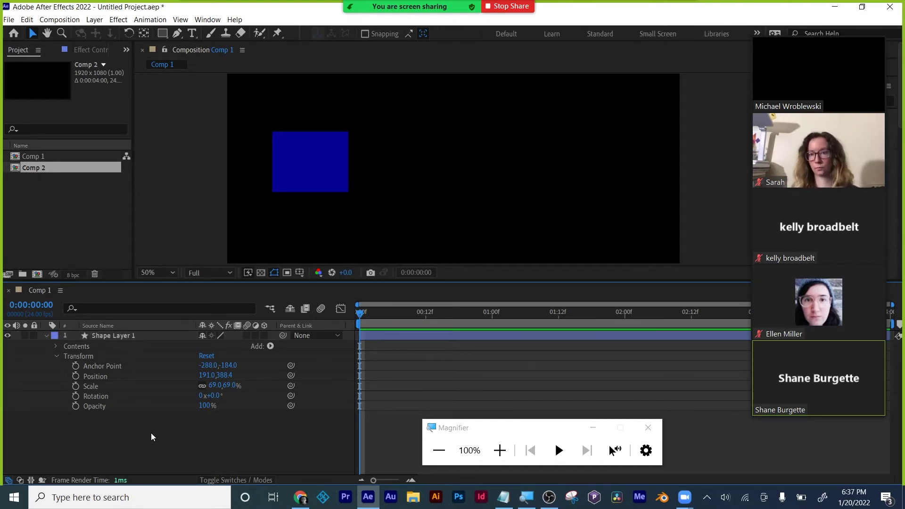
left_click(117, 337)
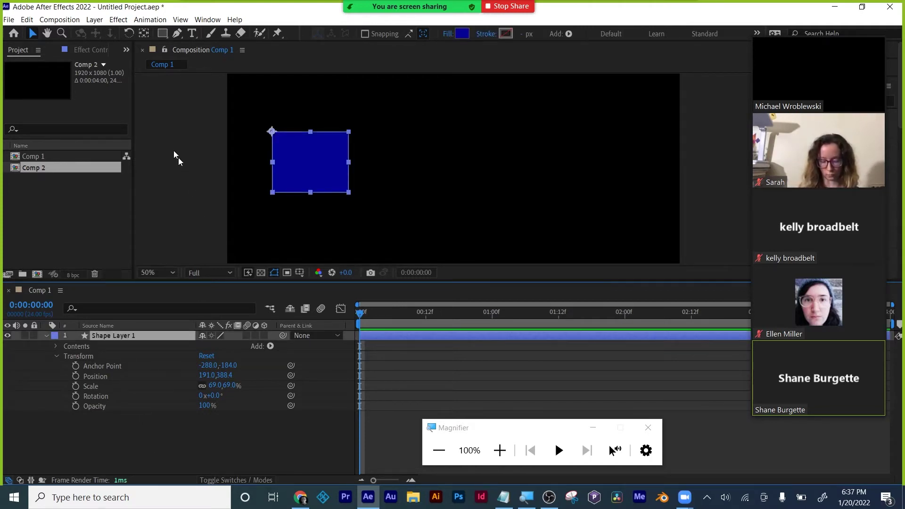
left_click(146, 35)
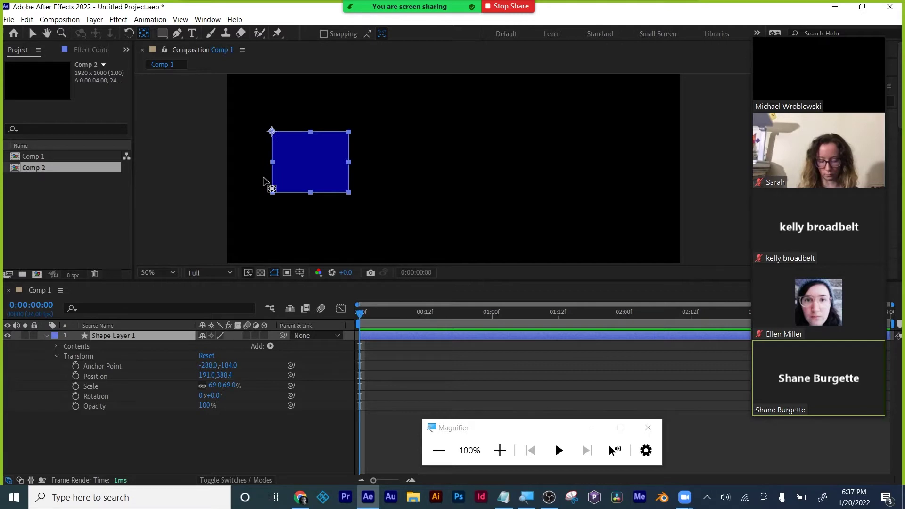
left_click(32, 33)
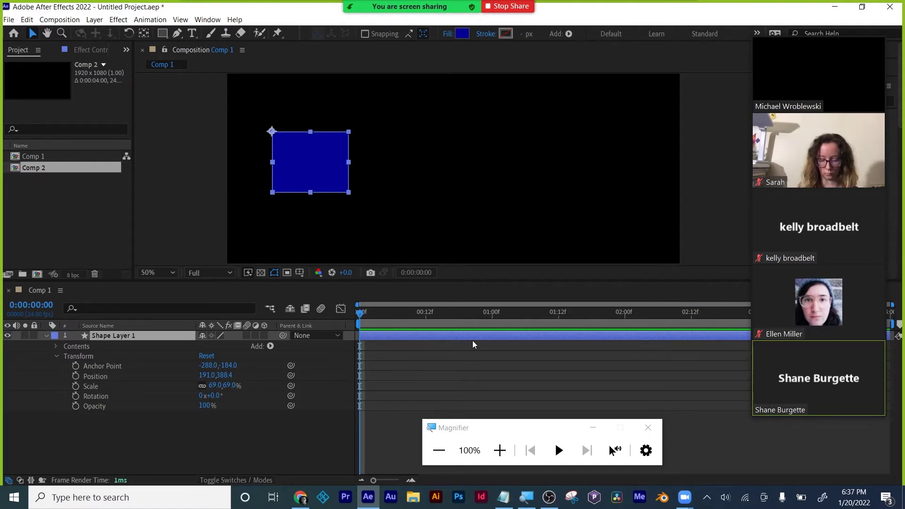
Step: Hide the meeting's video thumbnails, then scrub the current time to 0:00:00:19 and back to the composition's start
mouse_move(785, 154)
left_click(760, 30)
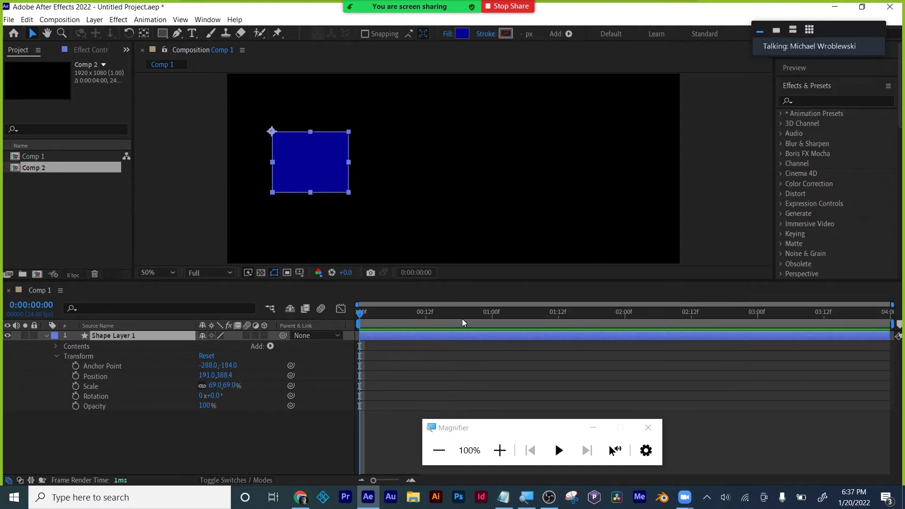
left_click_drag(361, 312, 465, 313)
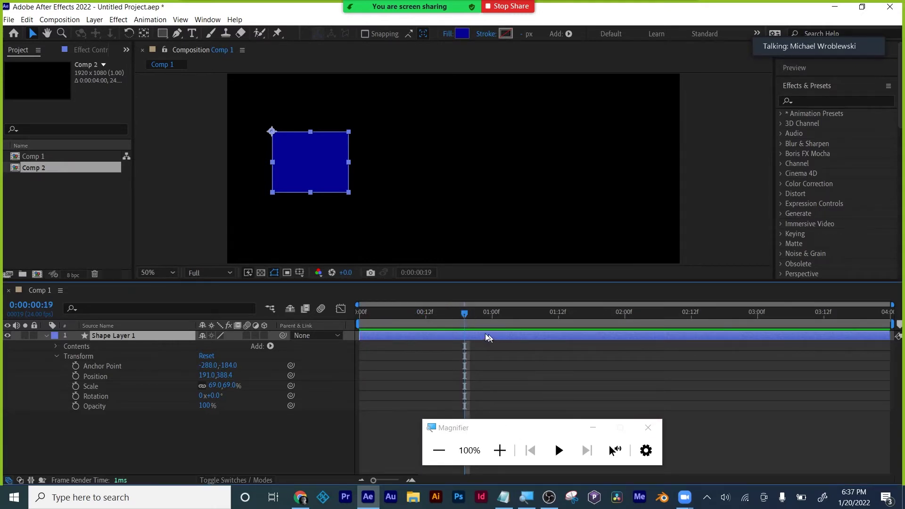
left_click_drag(465, 314, 349, 321)
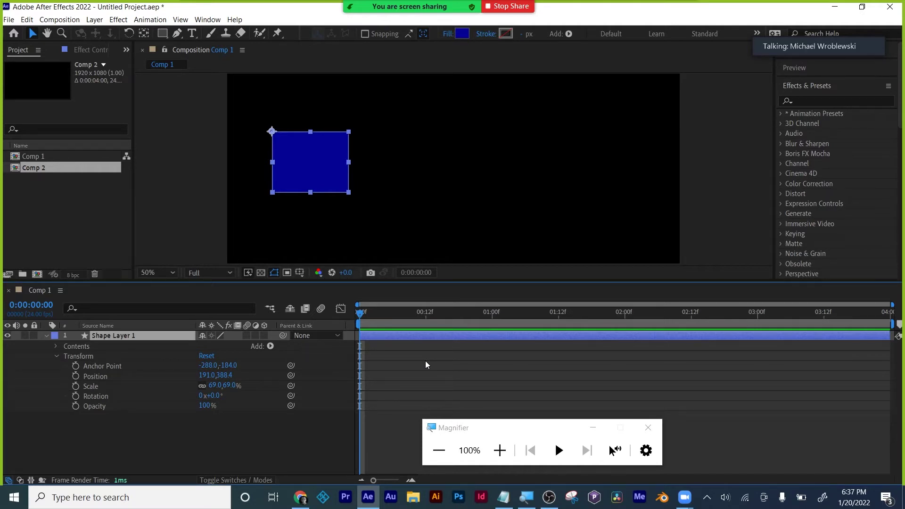
Step: Show the meeting's video thumbnails to check on the participants, and hide them again
mouse_move(765, 31)
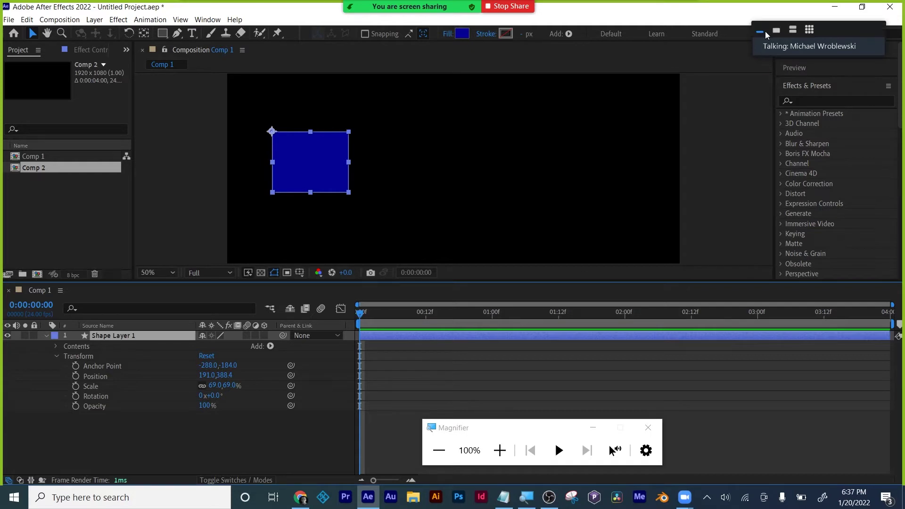
left_click(794, 30)
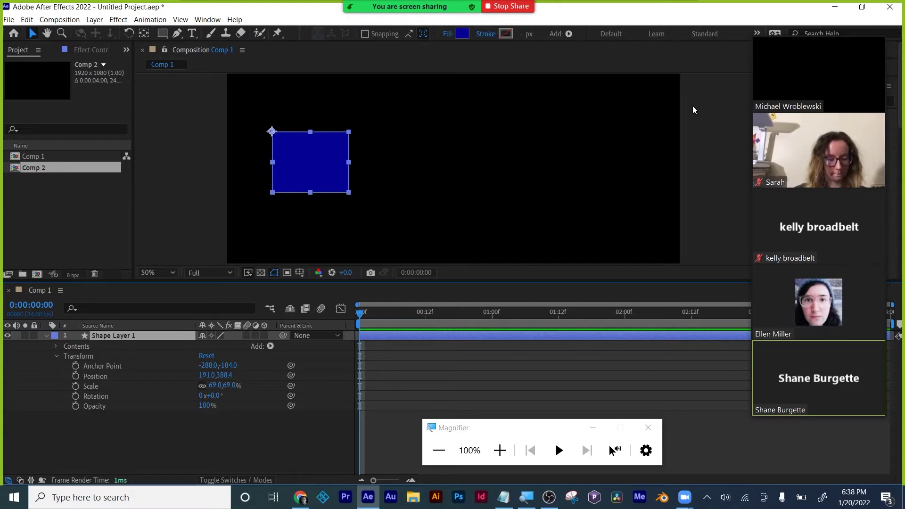
mouse_move(822, 35)
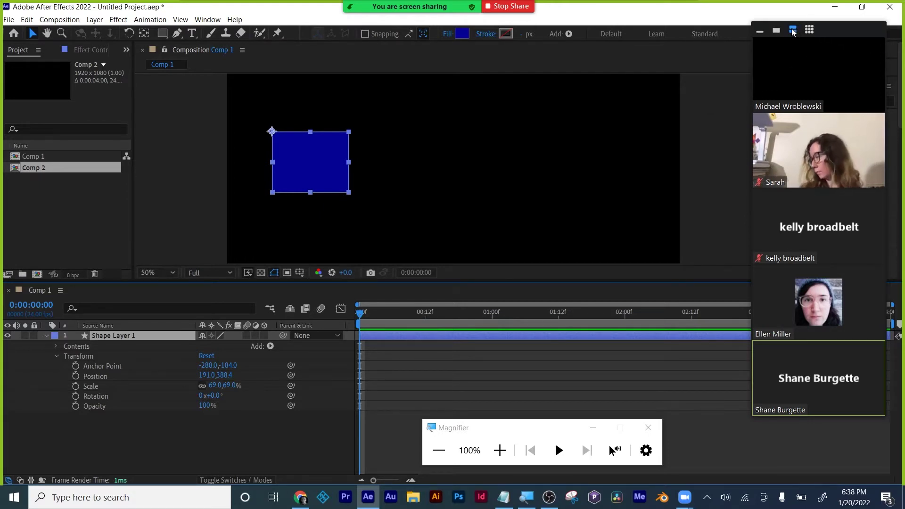
mouse_move(771, 49)
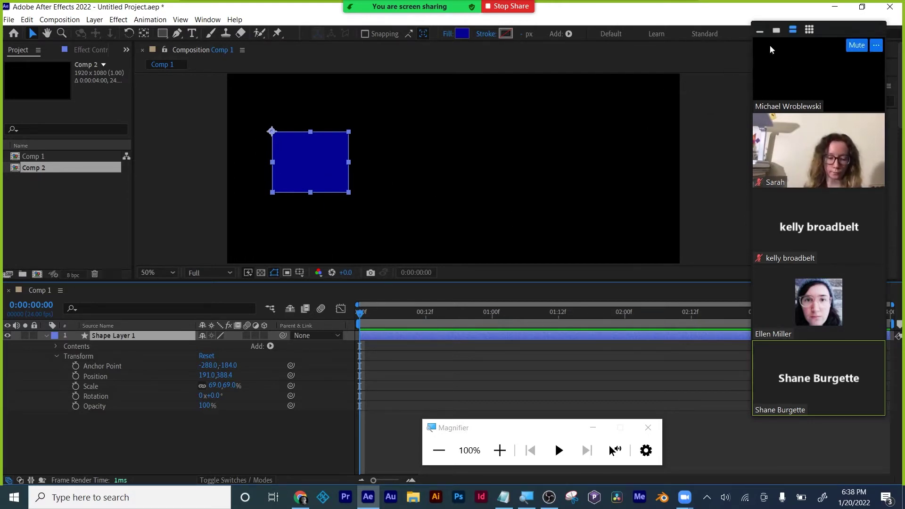
left_click(759, 31)
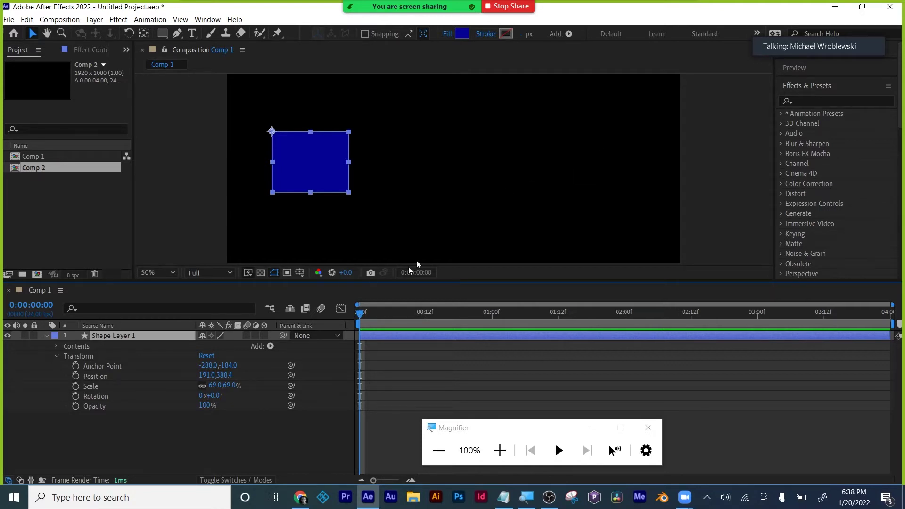
Step: Start Position keyframing on Shape Layer 1 at 0:00:00:00, inspect the keyframe at 300% magnification, and return the screen to 100%
left_click(75, 376)
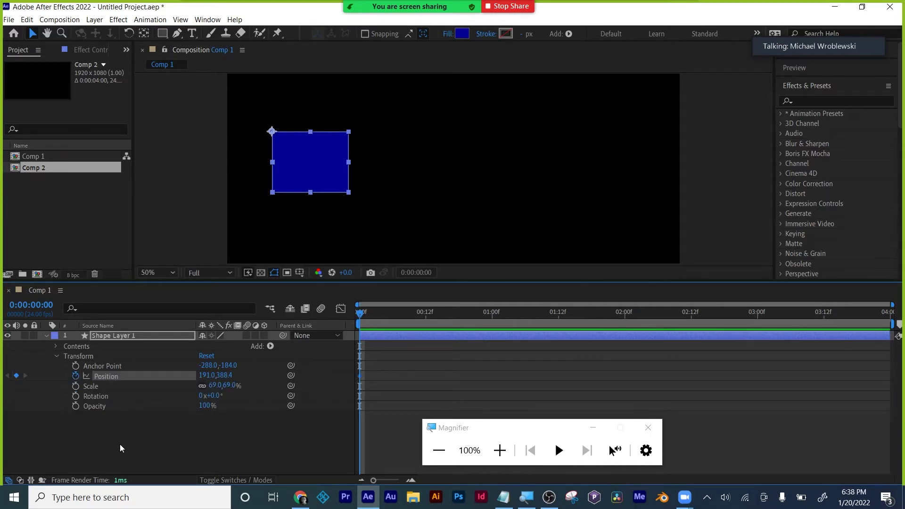
left_click(499, 452)
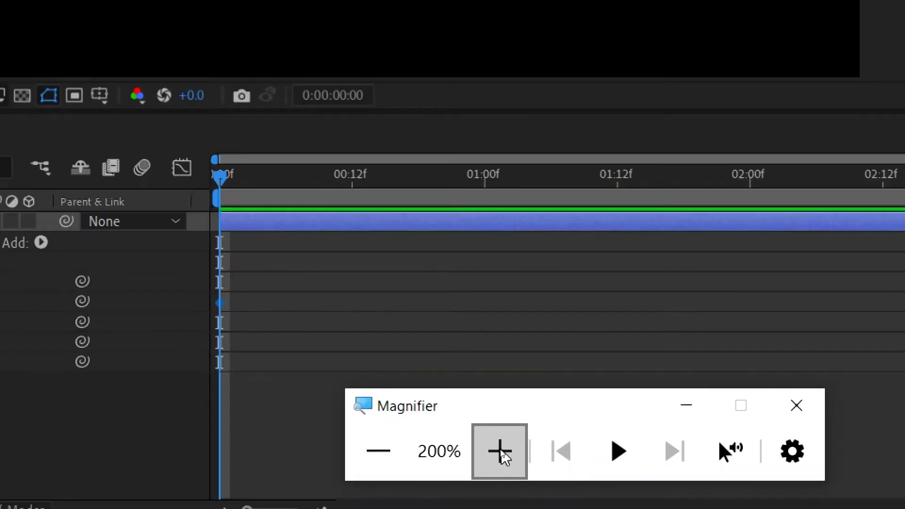
left_click(499, 451)
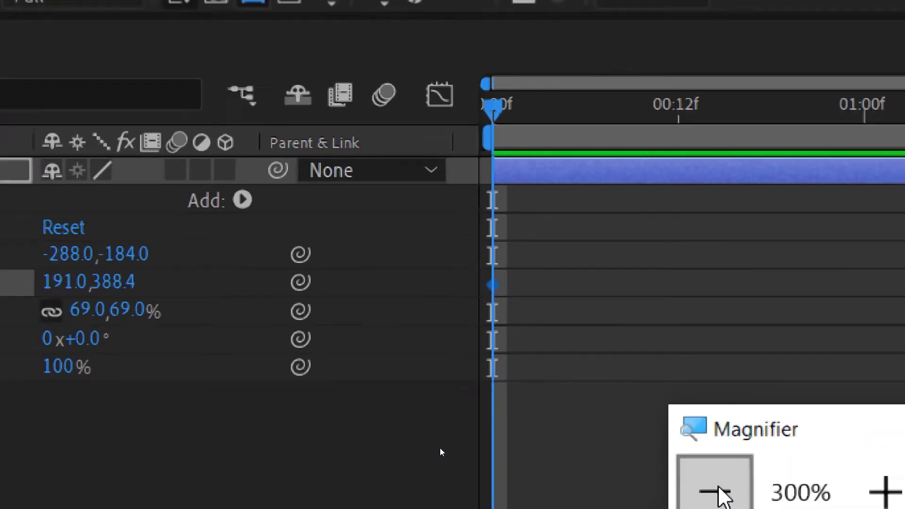
left_click(750, 488)
left_click(750, 488)
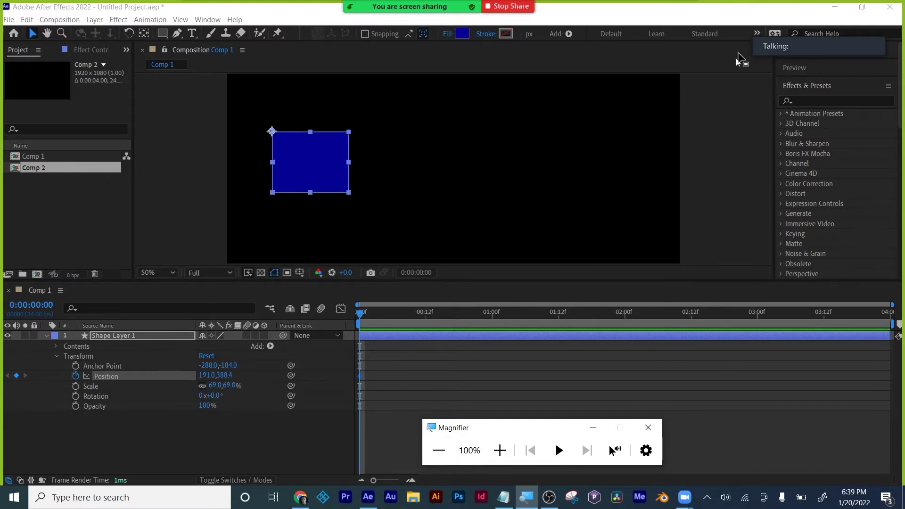
Step: Move the current time to 0:00:02:00
mouse_move(781, 41)
left_click_drag(362, 313, 625, 314)
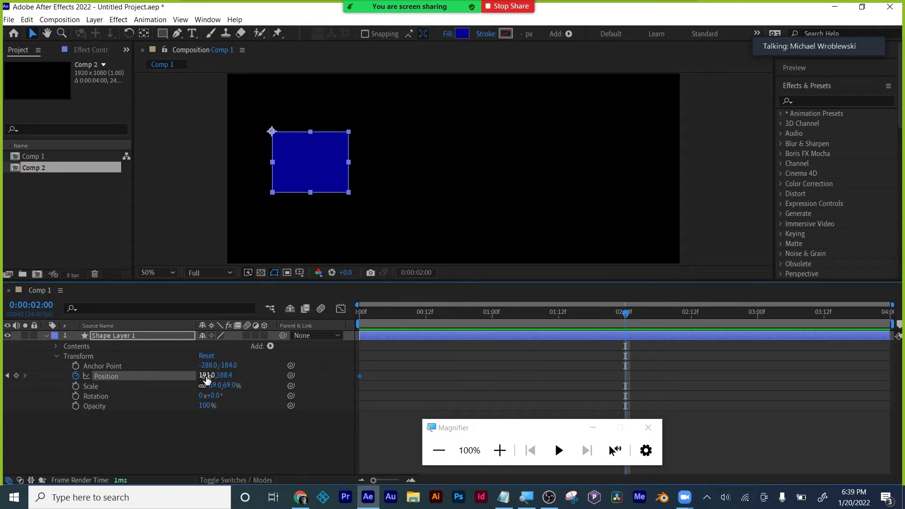
Step: Try shifting the rectangle right through its Position X value and directly in the composition, undoing each move
left_click_drag(205, 376, 728, 371)
key("ctrl+z")
left_click_drag(305, 178, 584, 186)
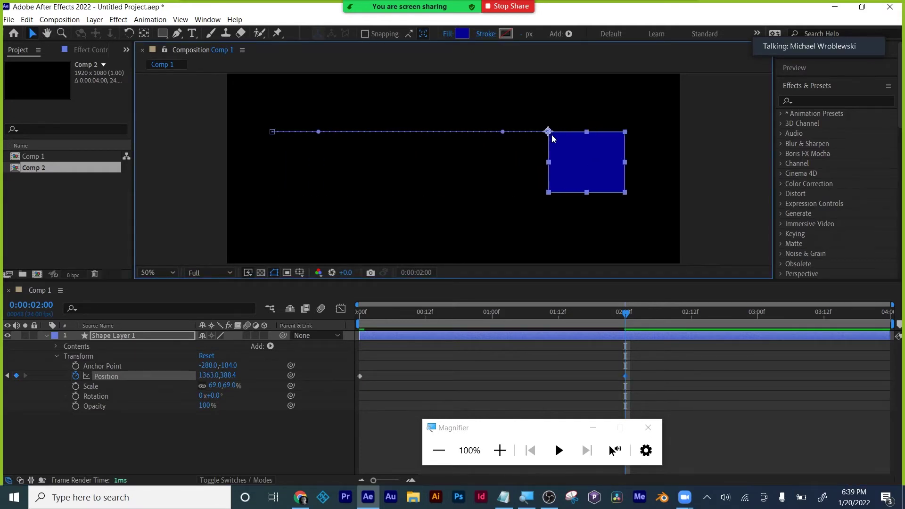
key("ctrl+z")
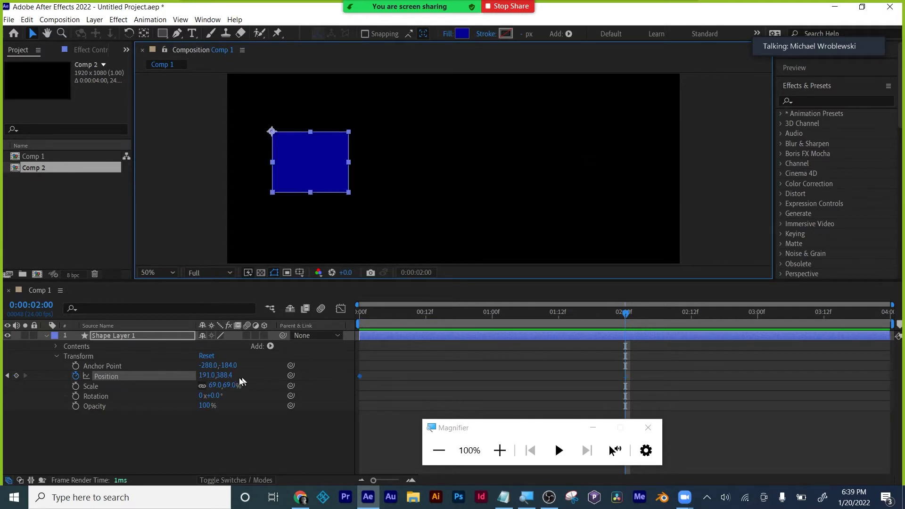
Step: Try an exact Position X value of 170 at 0:00:02:00, and undo it
left_click(206, 375)
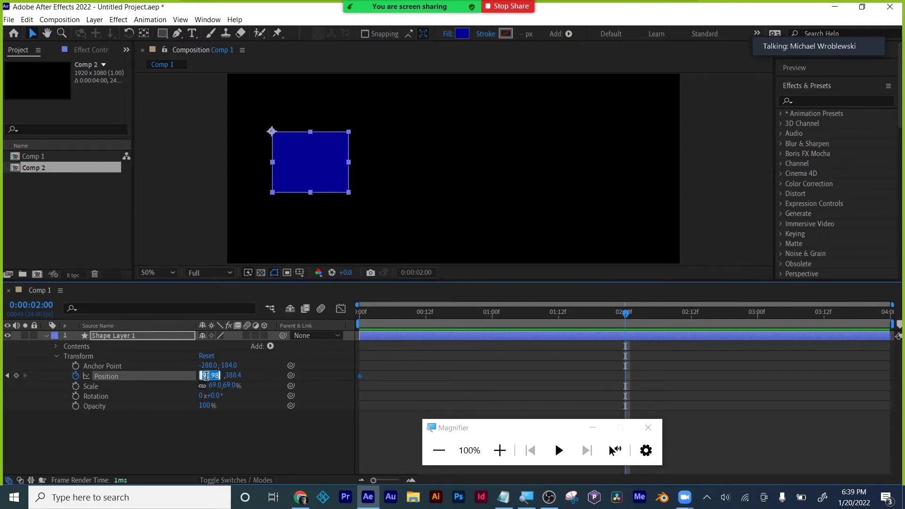
type("170")
key("Return")
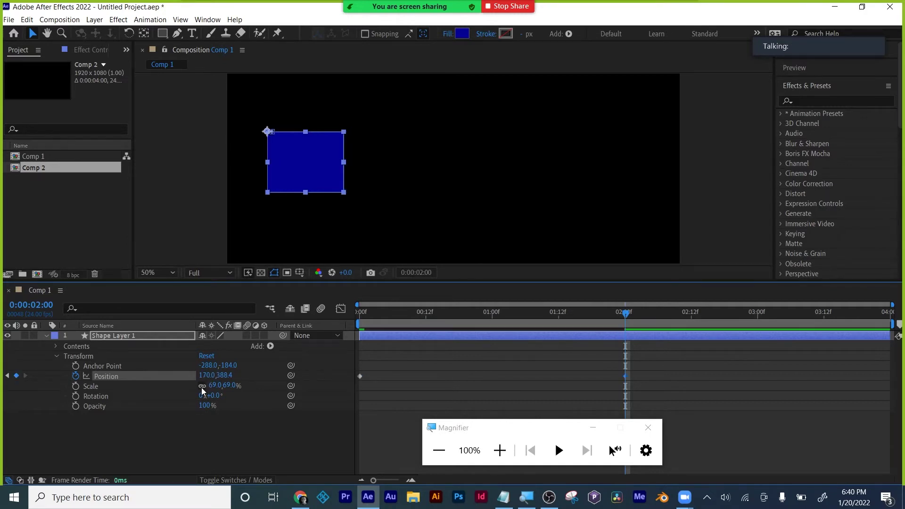
key("ctrl+z")
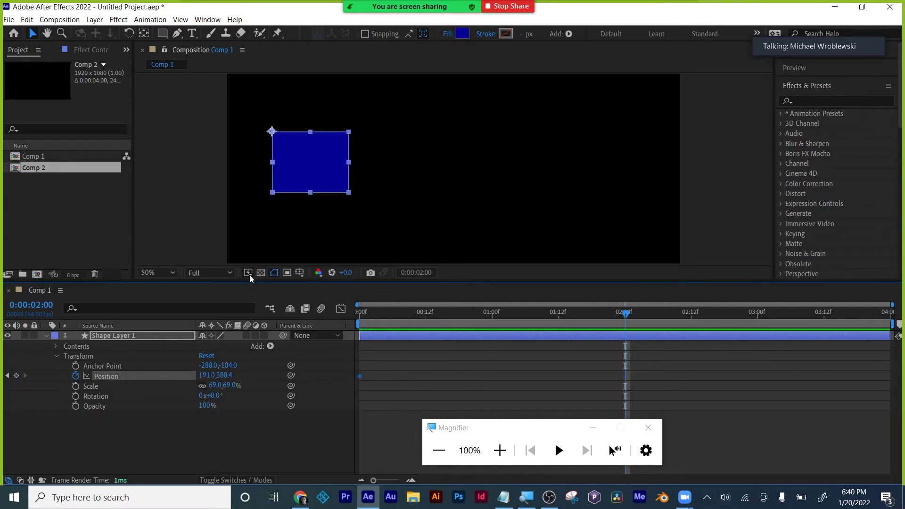
Step: Add a second Position keyframe at 0:00:02:00 by raising Shape Layer 1's X value to 1418, and deselect the layer
left_click_drag(202, 377, 461, 380)
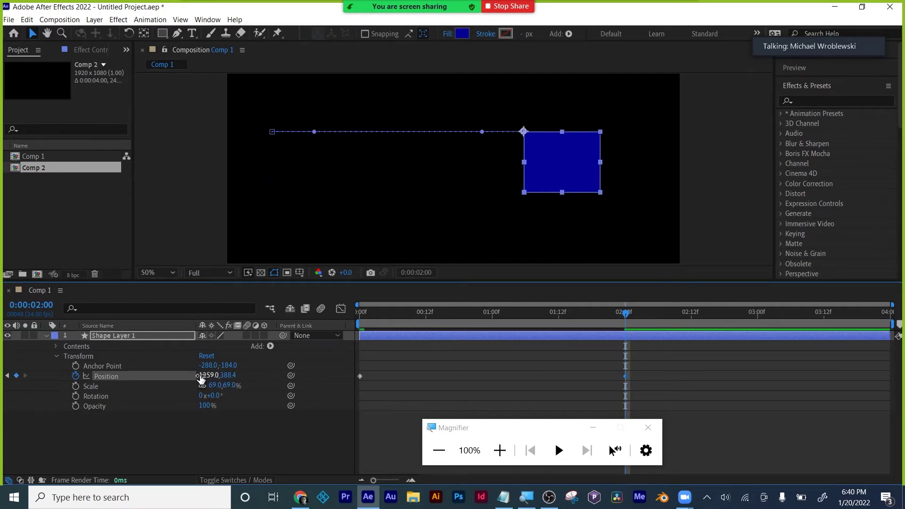
left_click_drag(200, 377, 289, 373)
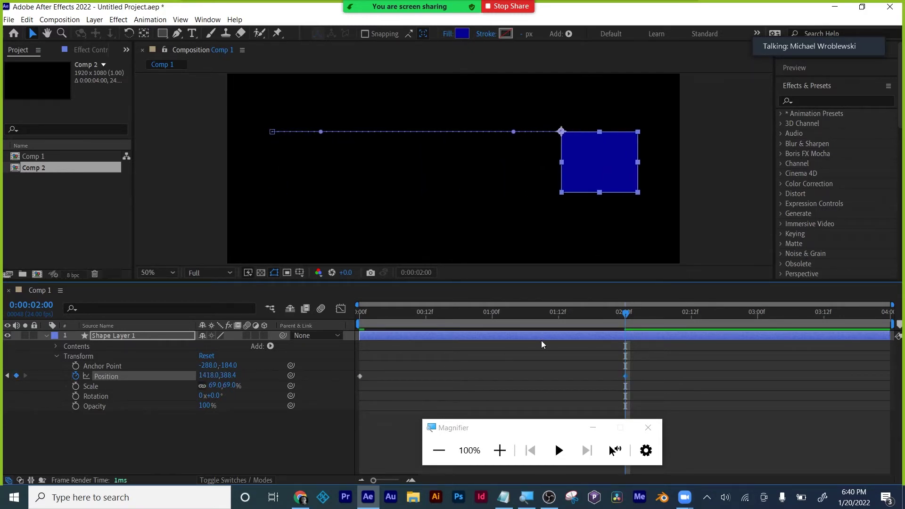
left_click(539, 397)
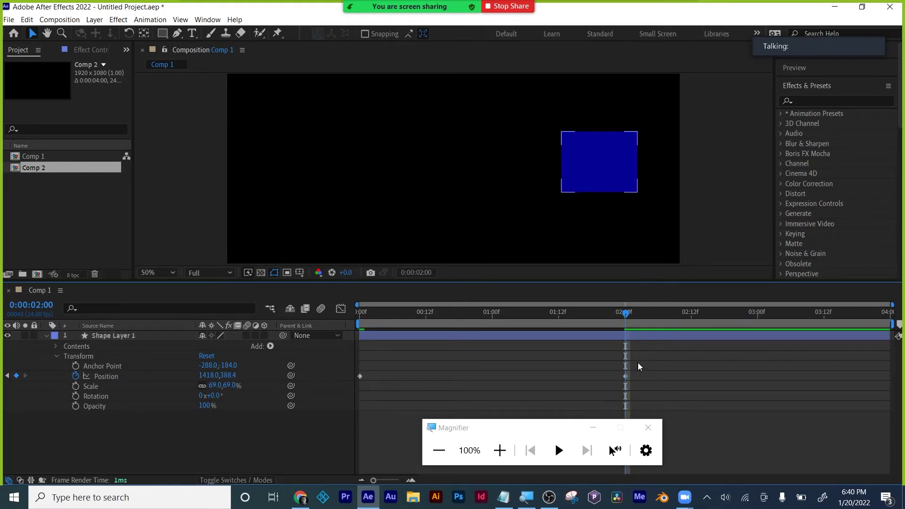
Step: Point out the Position keyframe at 0:00:02:00, show the meeting's video thumbnails, and select that keyframe again
left_click(626, 376)
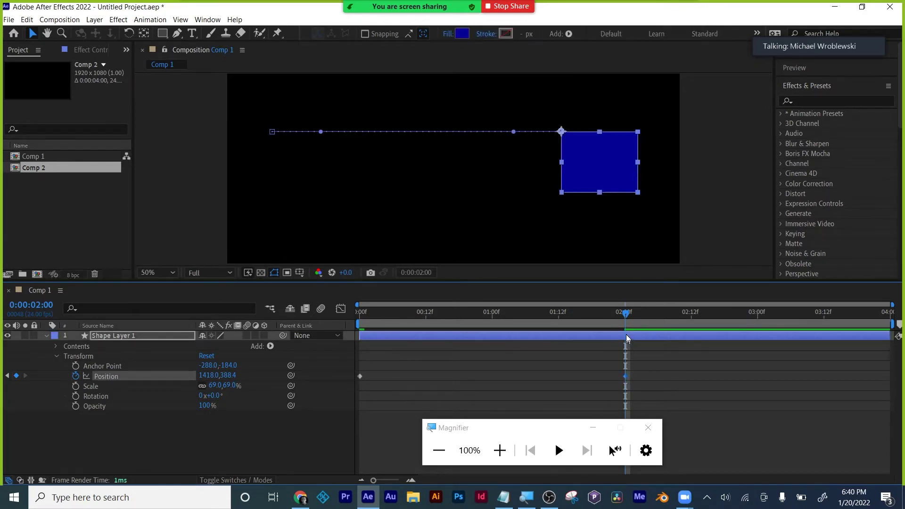
left_click(658, 399)
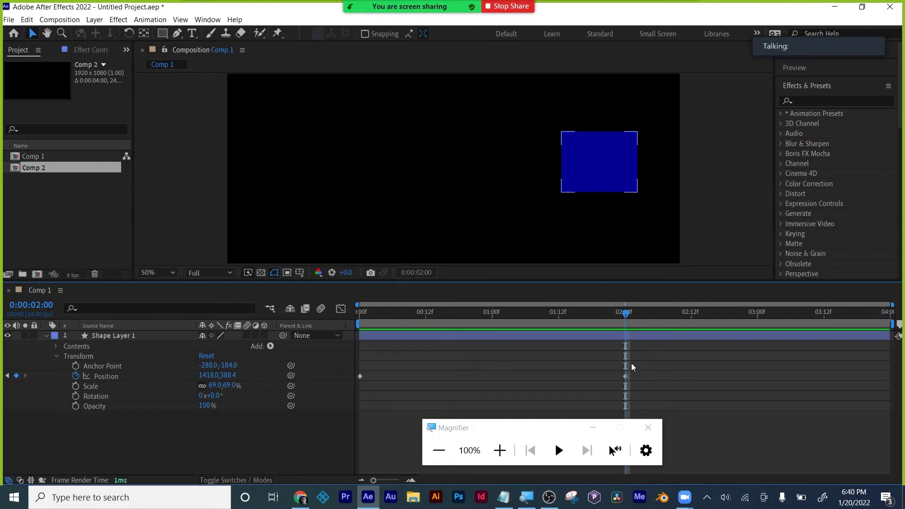
left_click(664, 372)
left_click(793, 31)
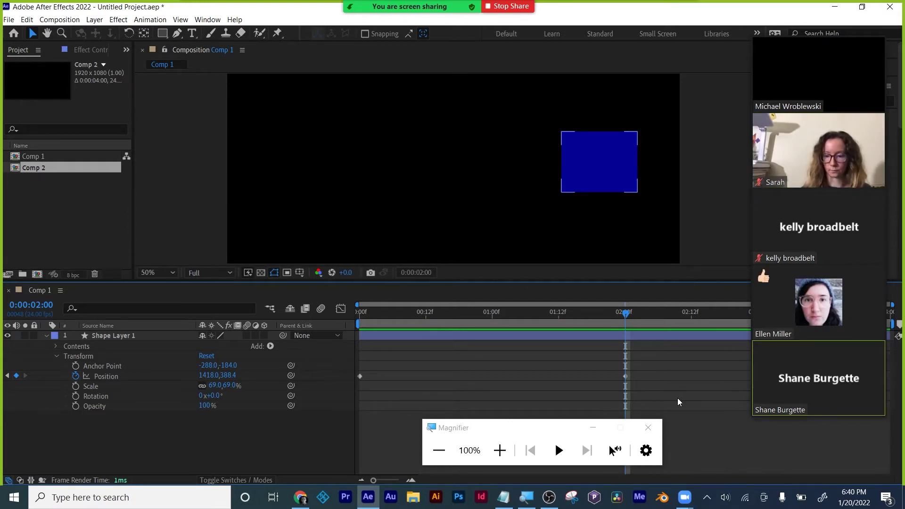
left_click(625, 377)
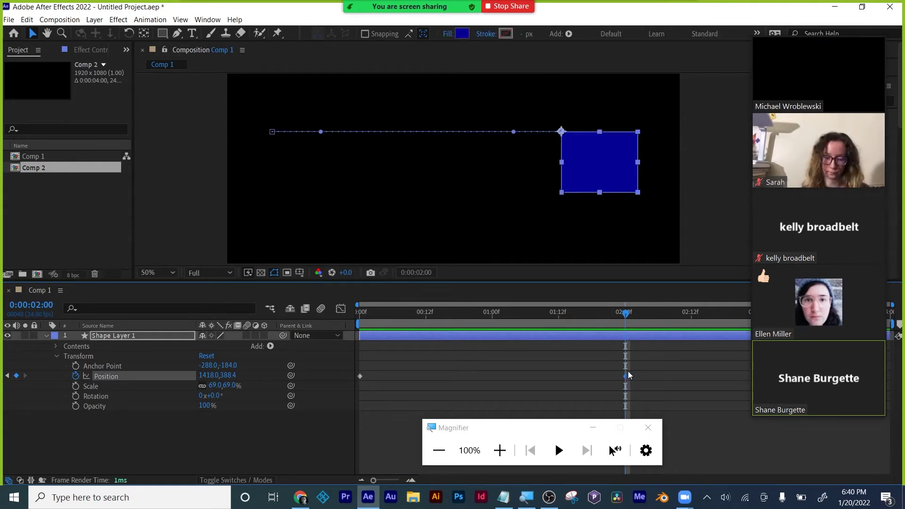
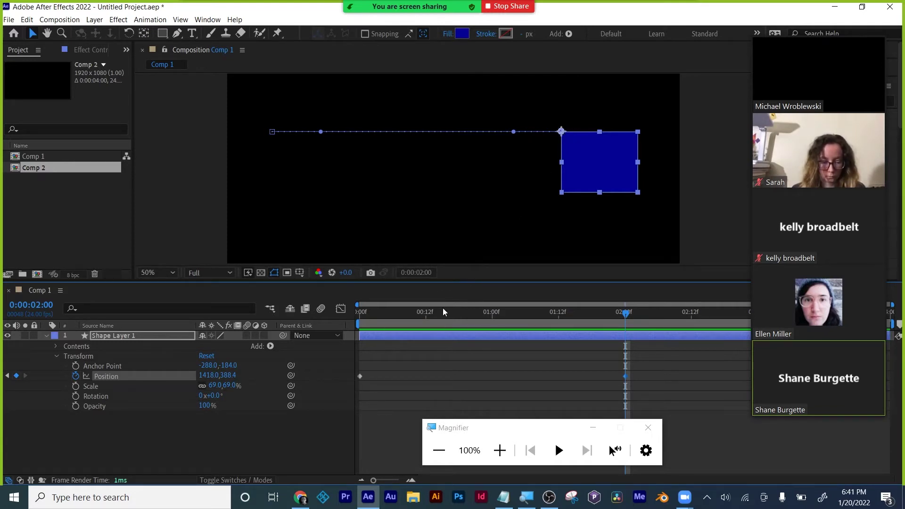
Step: Return to the composition's start, select the first Position keyframe, and scrub the current time to 0:00:02:00
left_click(415, 311)
key("Home")
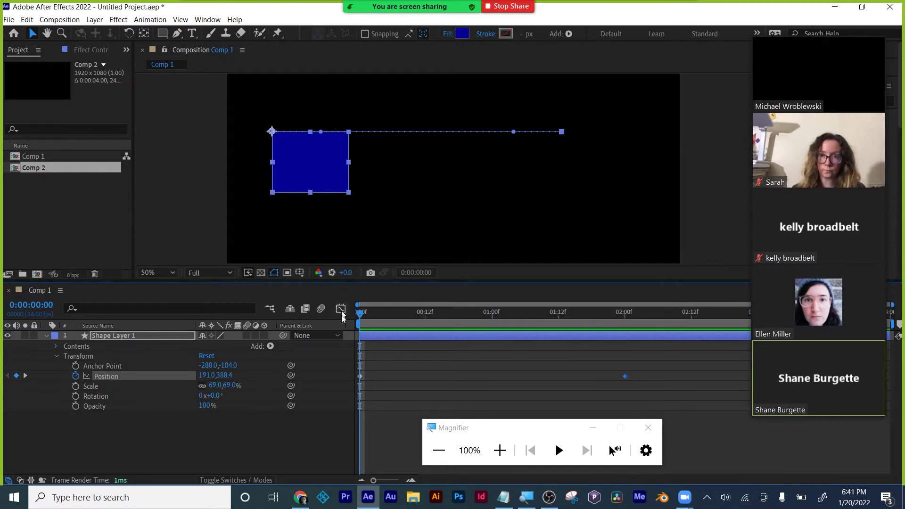
left_click_drag(383, 372, 348, 386)
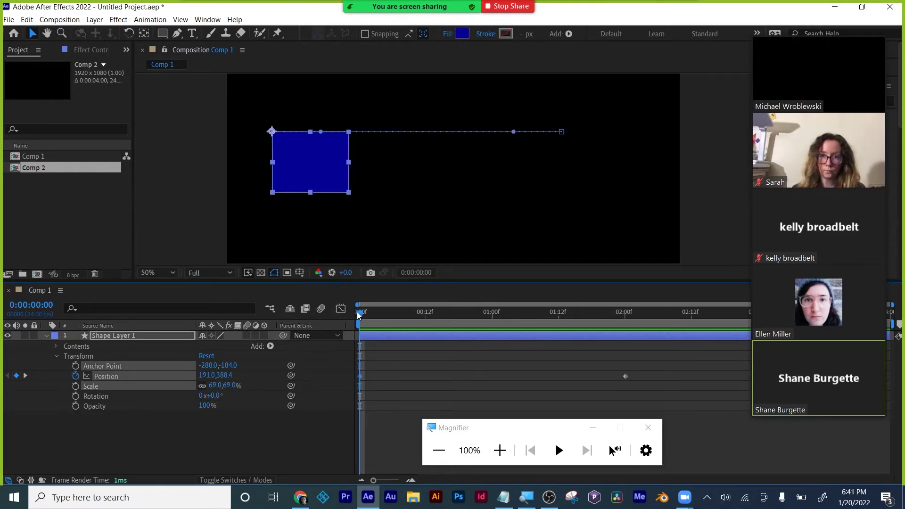
left_click_drag(360, 312, 629, 329)
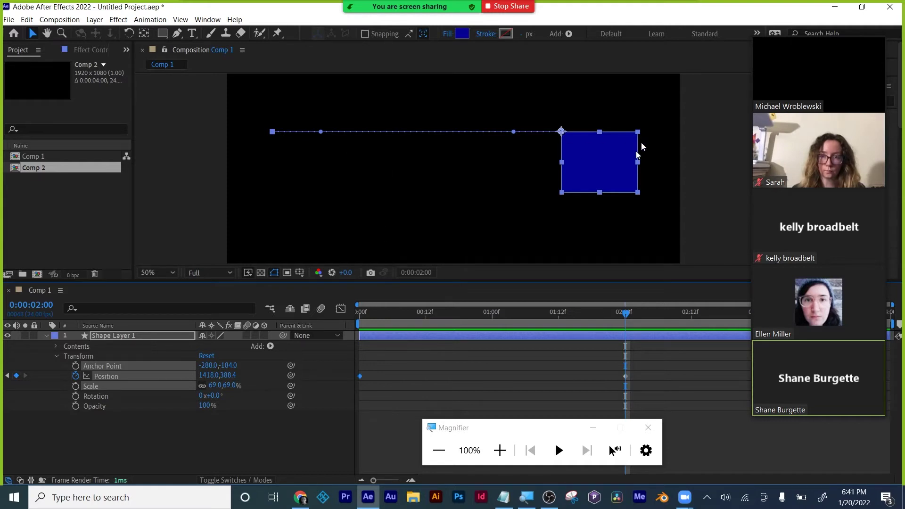
Step: Set the X Position of the keyframe at 0:00:02:00 to 1429, and clear the selection
left_click(625, 376)
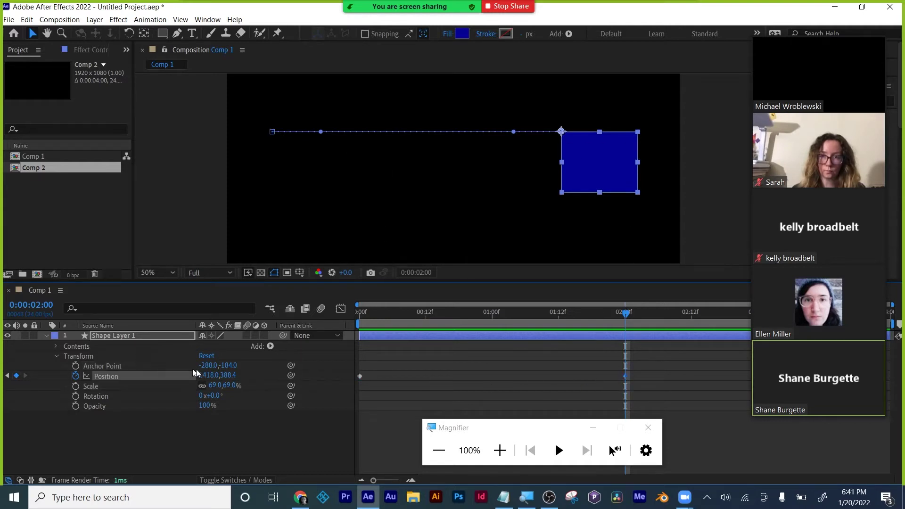
left_click_drag(219, 376, 157, 380)
left_click_drag(661, 356, 564, 398)
left_click(537, 386)
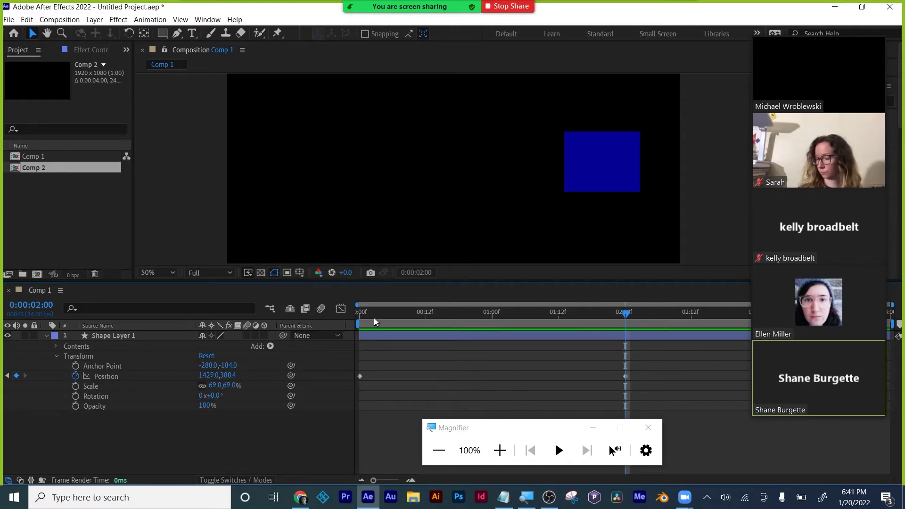
Step: Scrub the current time back and forth between 0:00:00:00 and 0:00:02:00 to review the rectangle's movement
left_click_drag(374, 318, 333, 400)
left_click(246, 451)
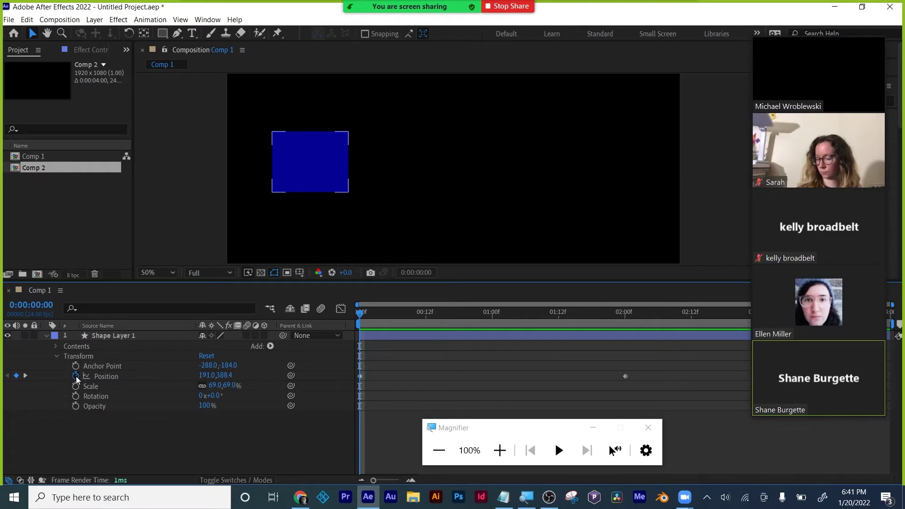
left_click(357, 312)
left_click_drag(357, 312, 624, 323)
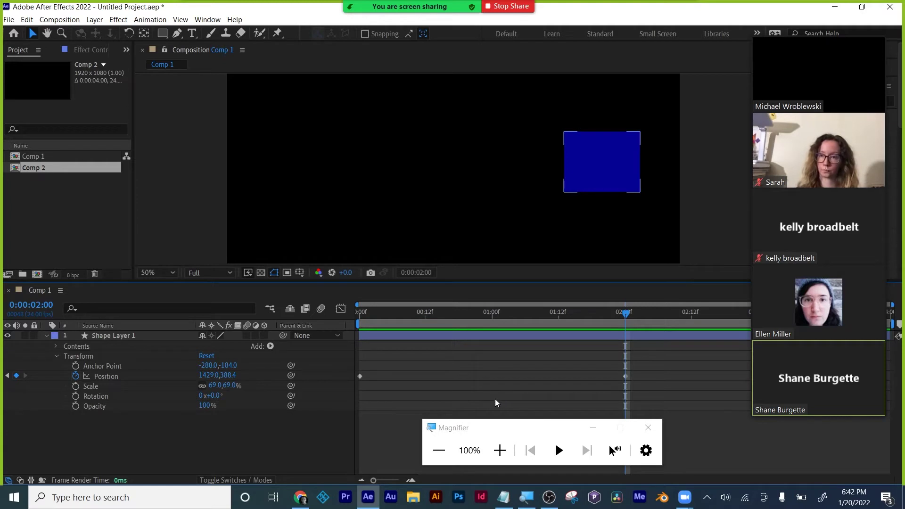
left_click(622, 320)
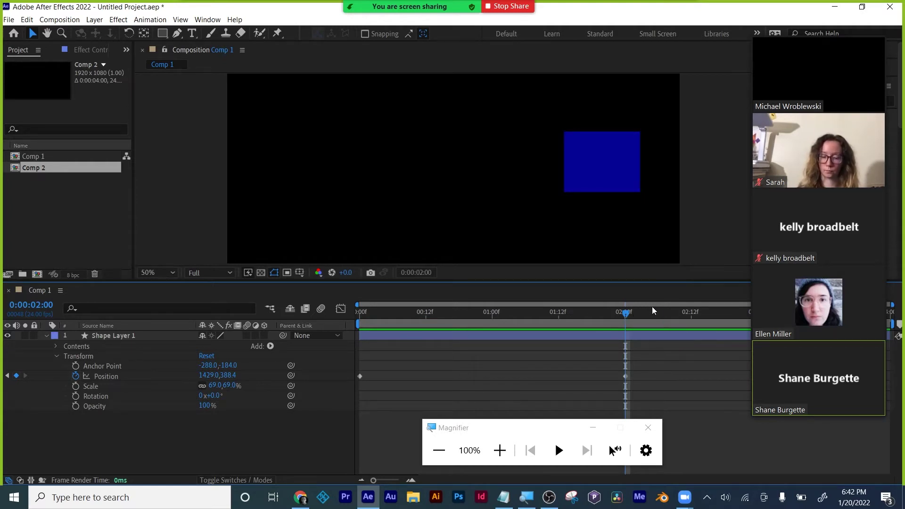
left_click(608, 336)
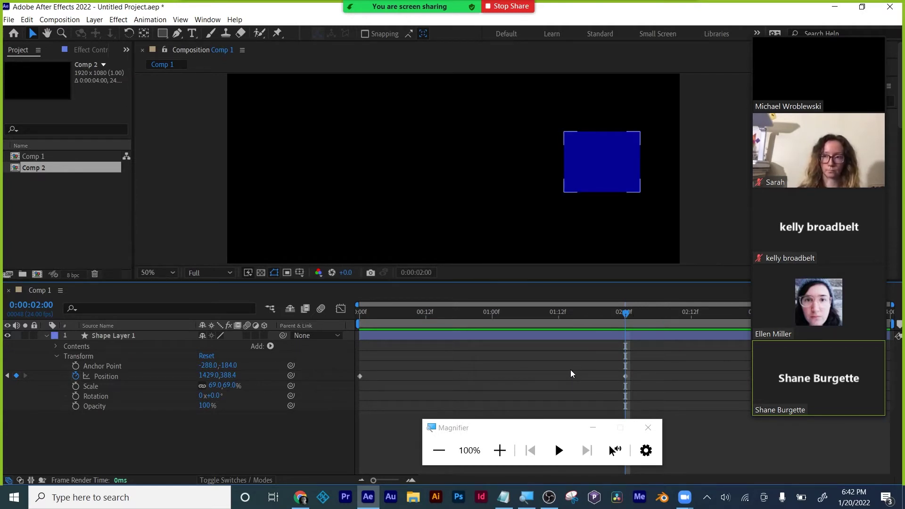
left_click(575, 366)
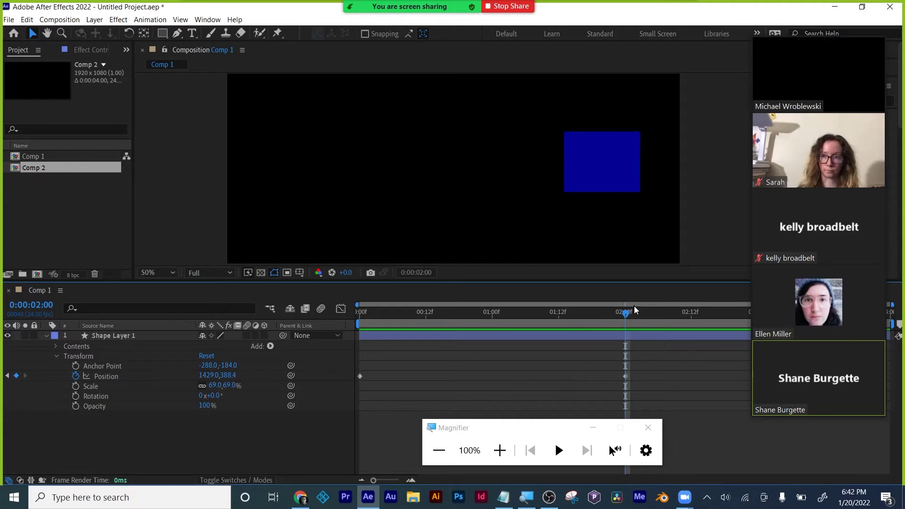
left_click_drag(617, 315, 359, 313)
left_click(406, 359)
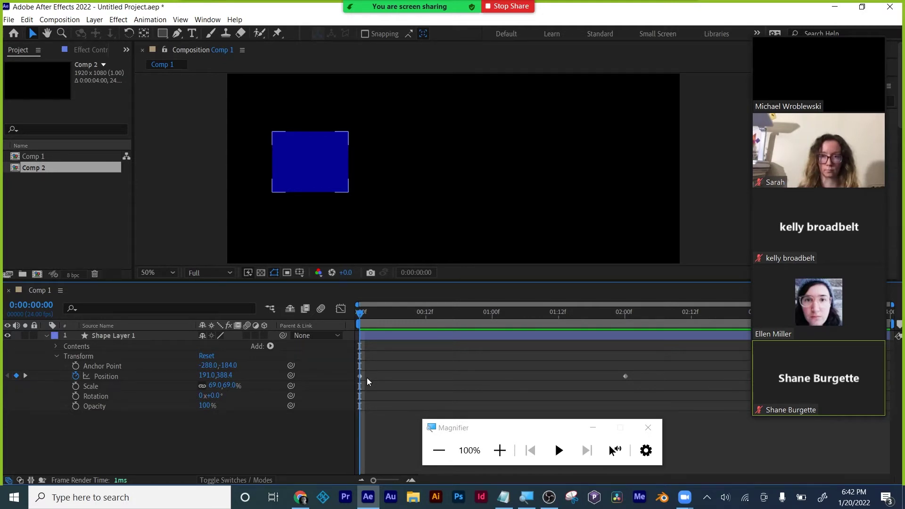
Step: Select both Position keyframes, then scrub to 0:00:02:00 and back to the composition's start
left_click_drag(678, 355, 353, 397)
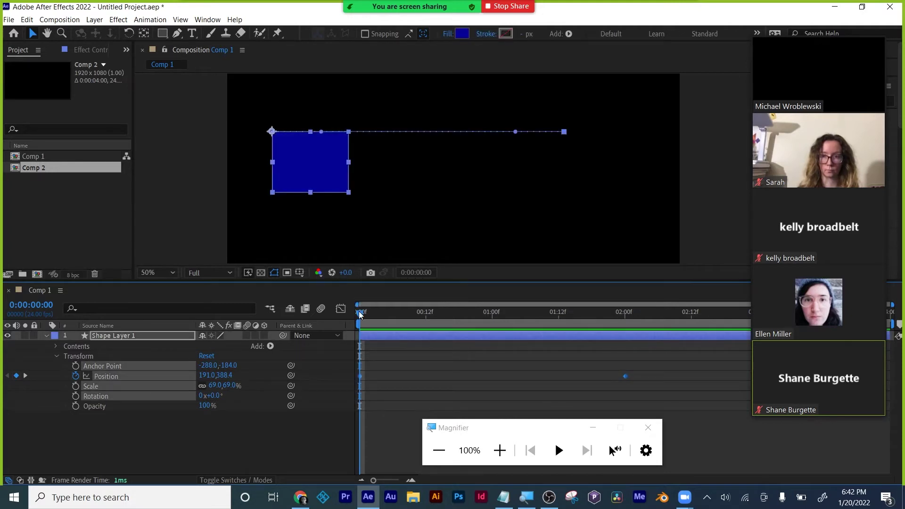
left_click_drag(383, 314, 627, 316)
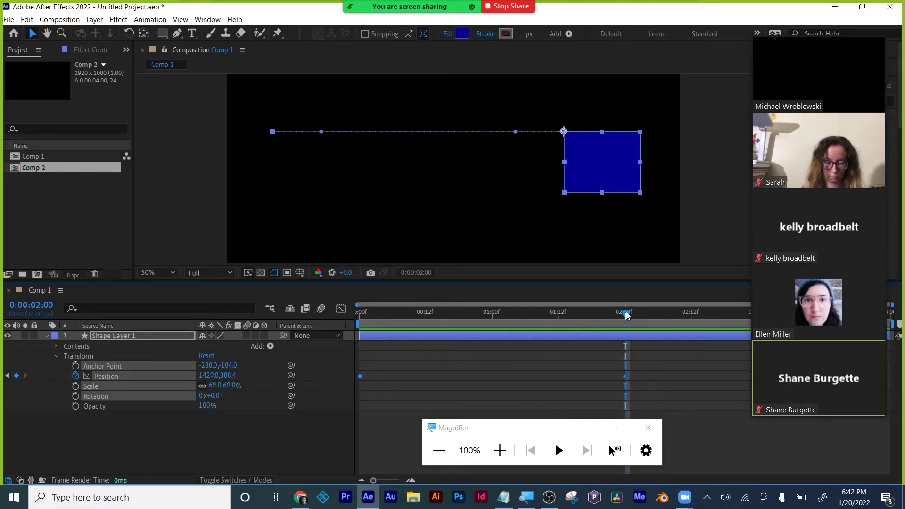
left_click_drag(627, 313, 359, 318)
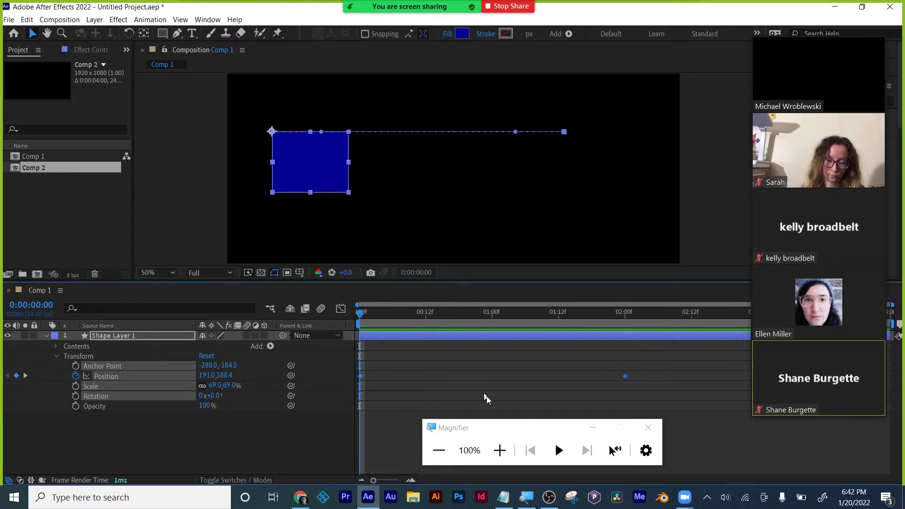
Step: Shift the Magnifier window slightly down and preview the rectangle's animation, stopping at 0:00:02:02
left_click_drag(505, 429, 502, 436)
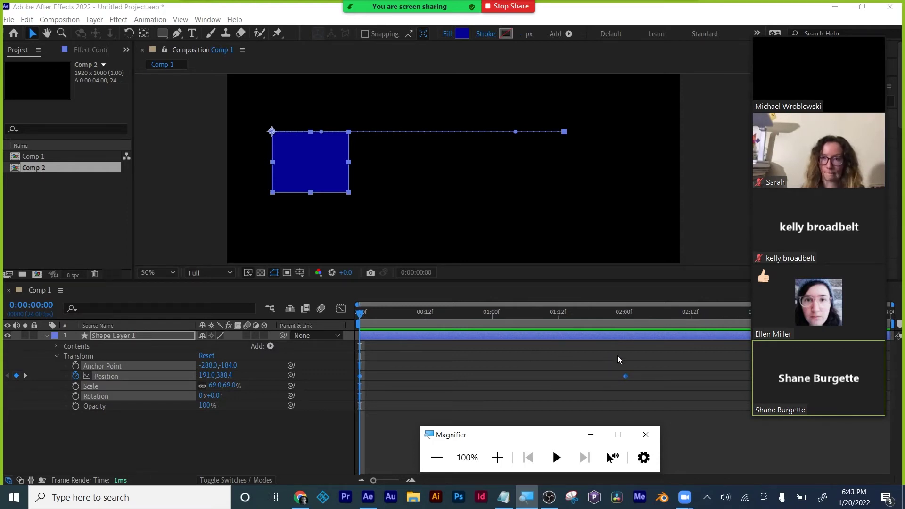
left_click(426, 396)
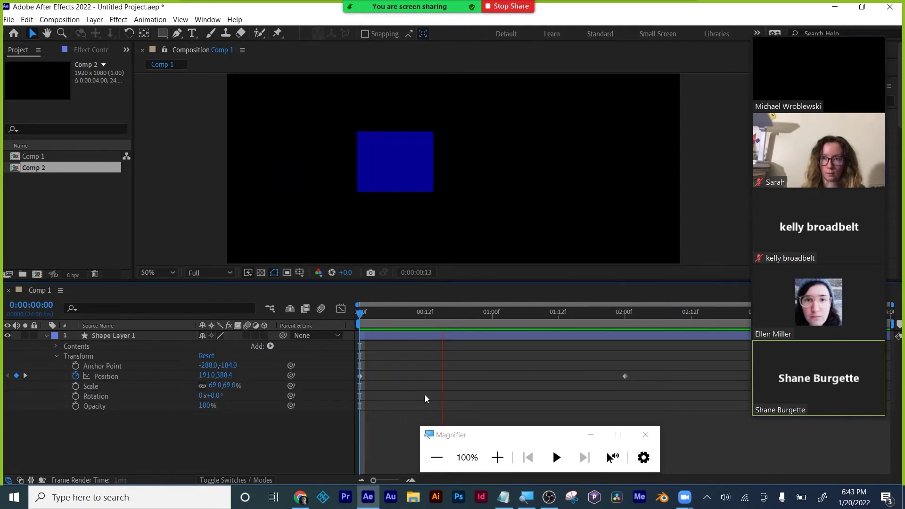
left_click(618, 380)
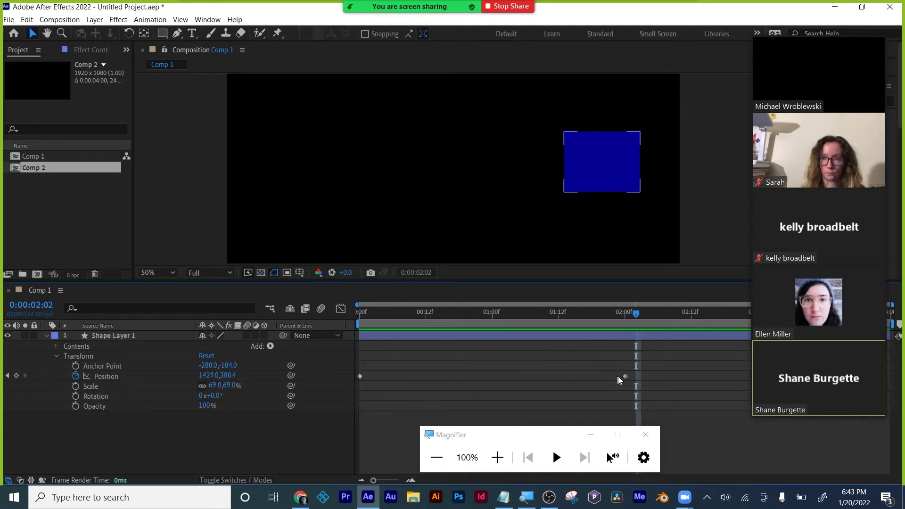
Step: Move the second Position keyframe out to about 0:00:02:19 and preview the slower motion from the start
left_click_drag(625, 377, 707, 388)
key("Home")
left_click(397, 419)
key("space")
key("Home")
left_click(367, 392)
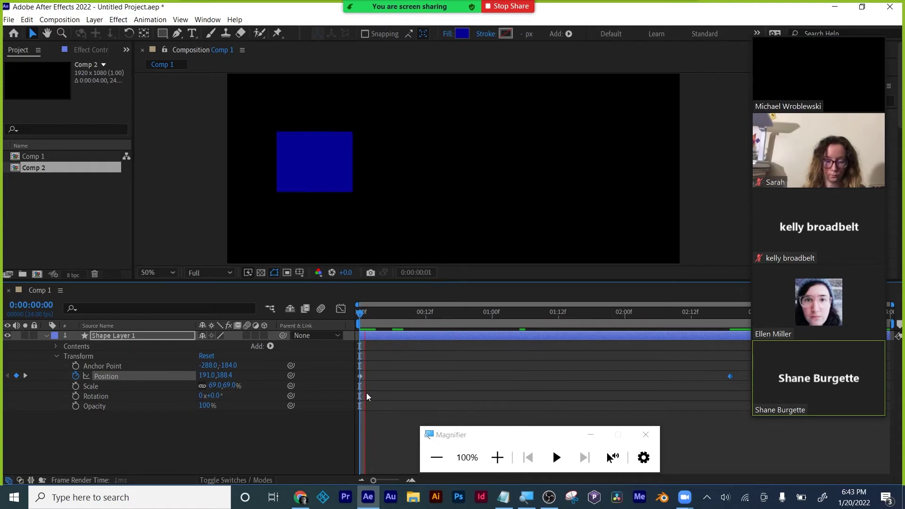
key("space")
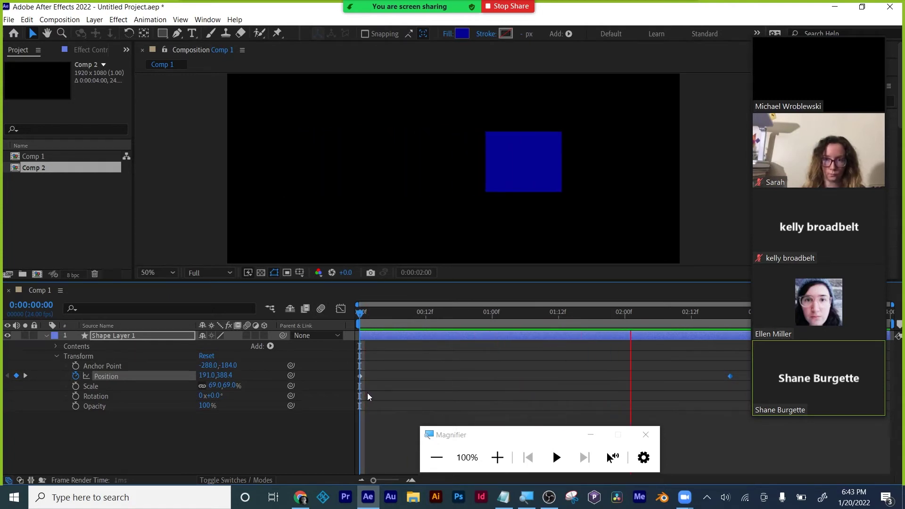
left_click(585, 394)
Step: Move the second Position keyframe to 0:00:01:12 and preview the faster motion from the composition's start
left_click_drag(711, 365, 561, 378)
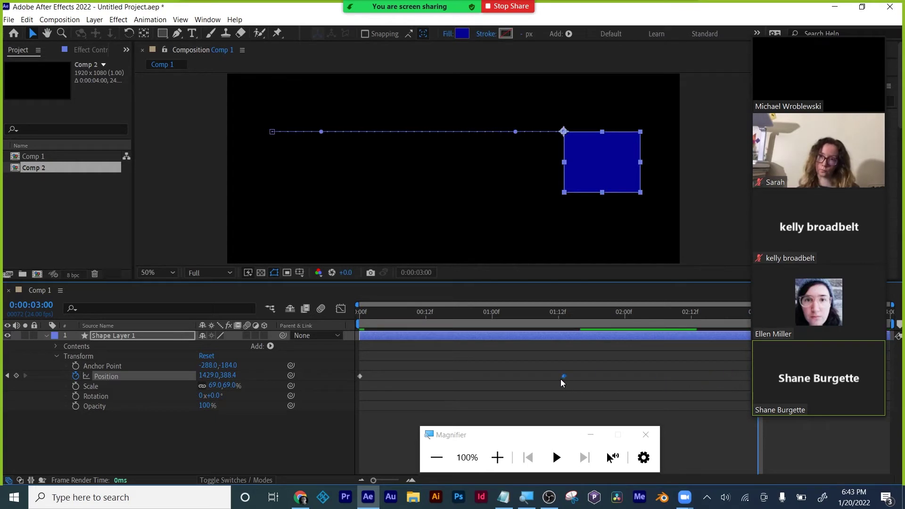
left_click_drag(406, 321, 321, 317)
key("space")
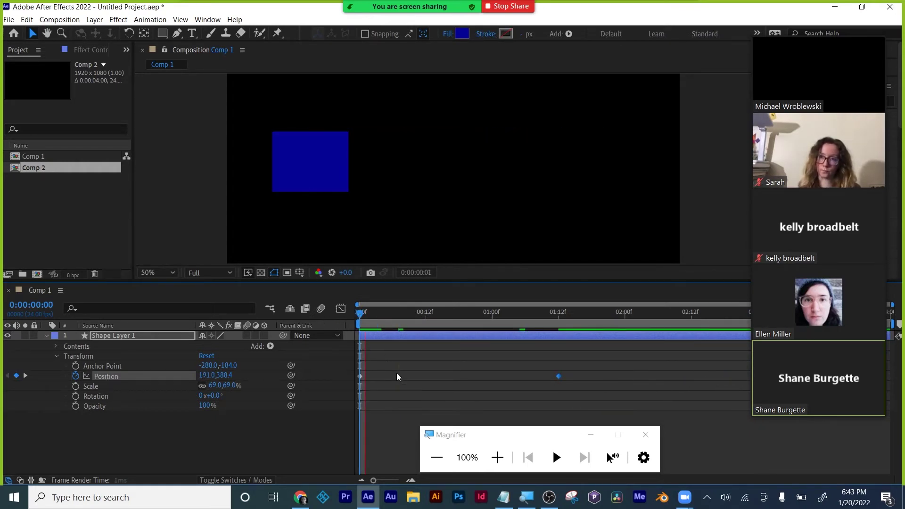
Step: Stop the preview and place the current-time indicator on the second Position keyframe at 0:00:01:12
key("space")
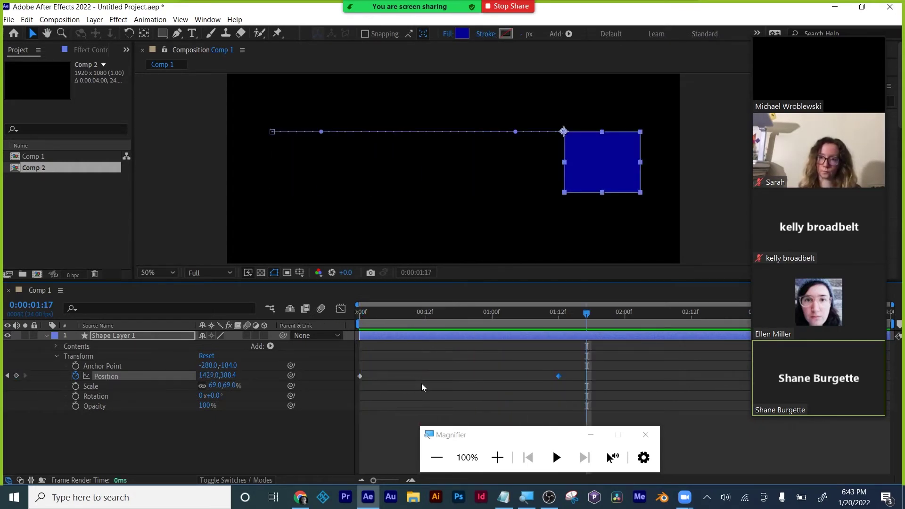
left_click(434, 398)
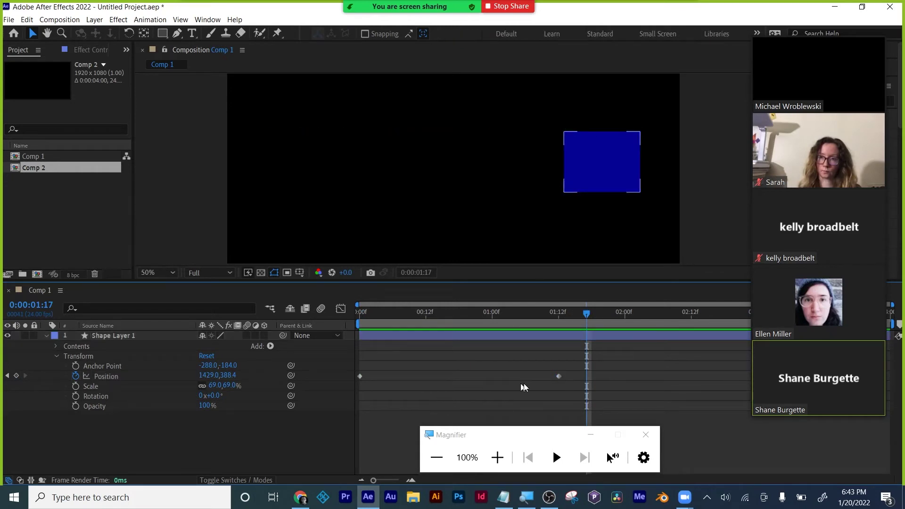
left_click(560, 311)
Step: Move the second Position keyframe to about 0:00:00:02, close to the first one, and preview the motion from the composition's start
left_click(559, 376)
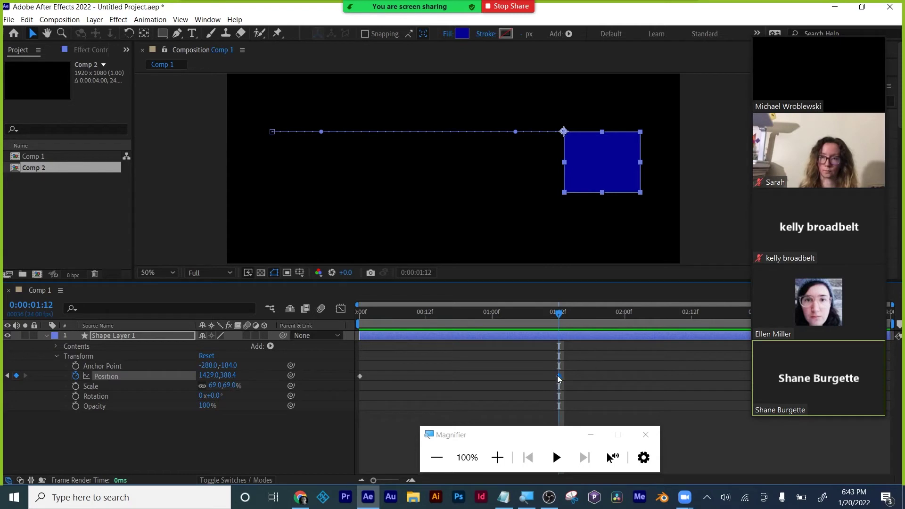
left_click_drag(558, 377, 536, 377)
left_click_drag(466, 377, 371, 380)
left_click(413, 380)
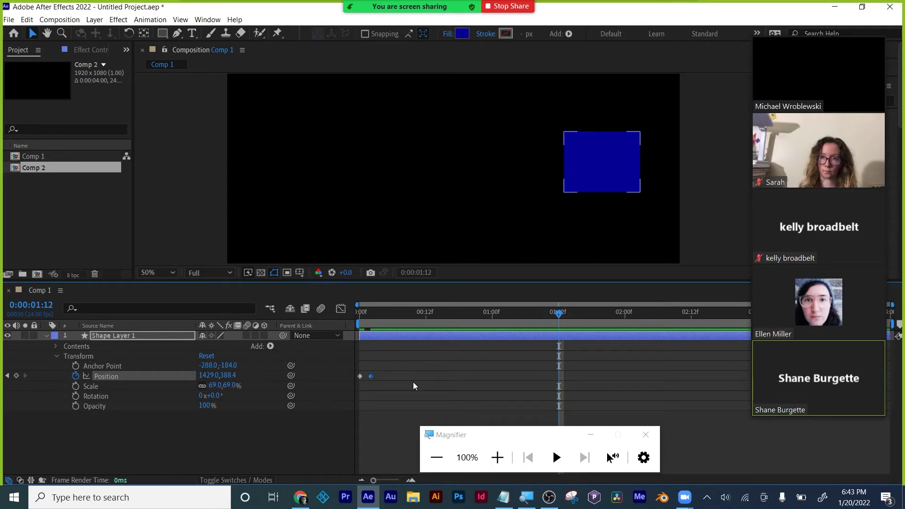
left_click(354, 317)
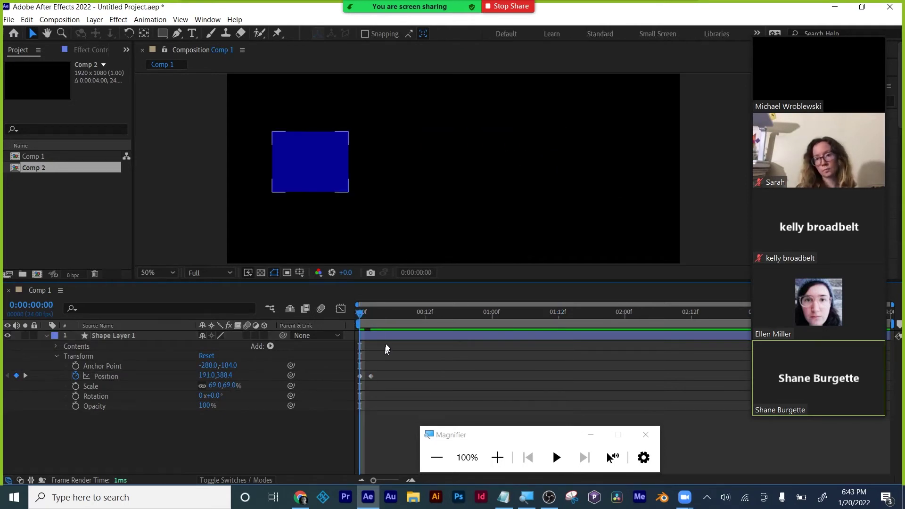
left_click(325, 155)
key("k")
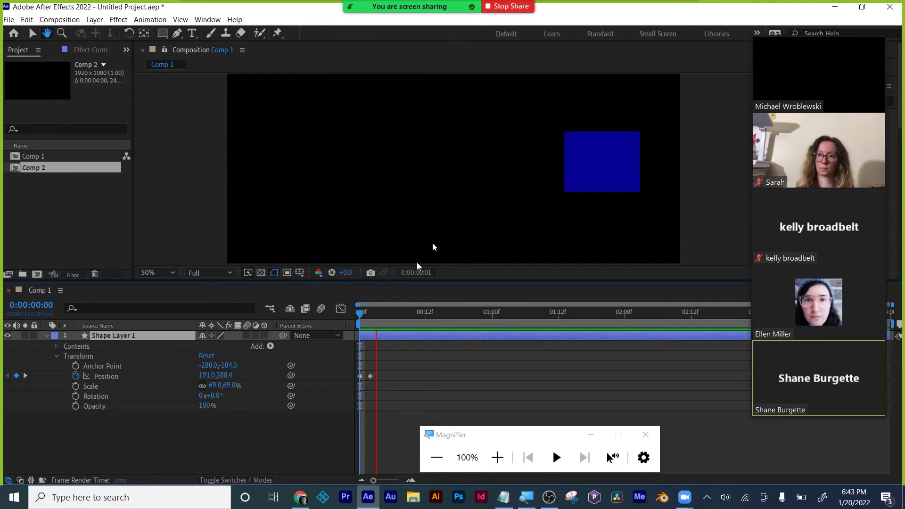
Step: Move Shape Layer 1's second Position keyframe to about 0:00:02:16 and preview the animation from the start
left_click(366, 376)
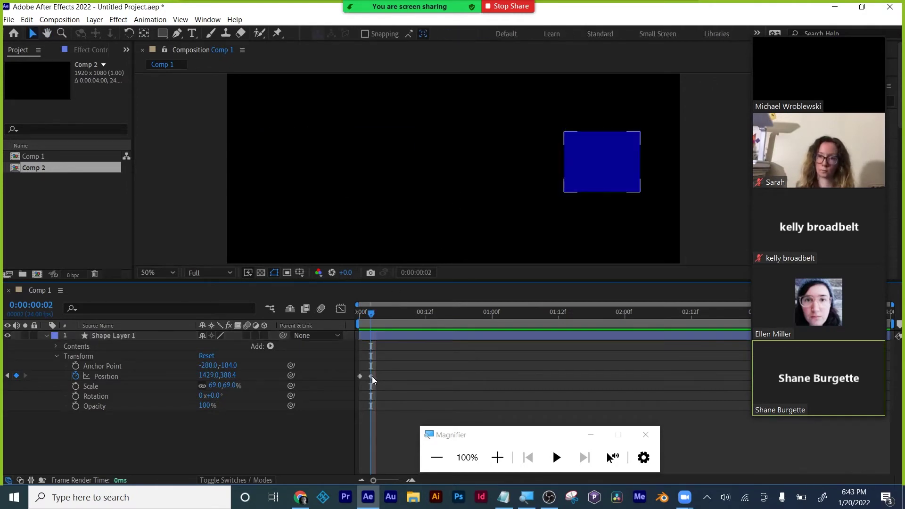
left_click_drag(371, 376, 721, 377)
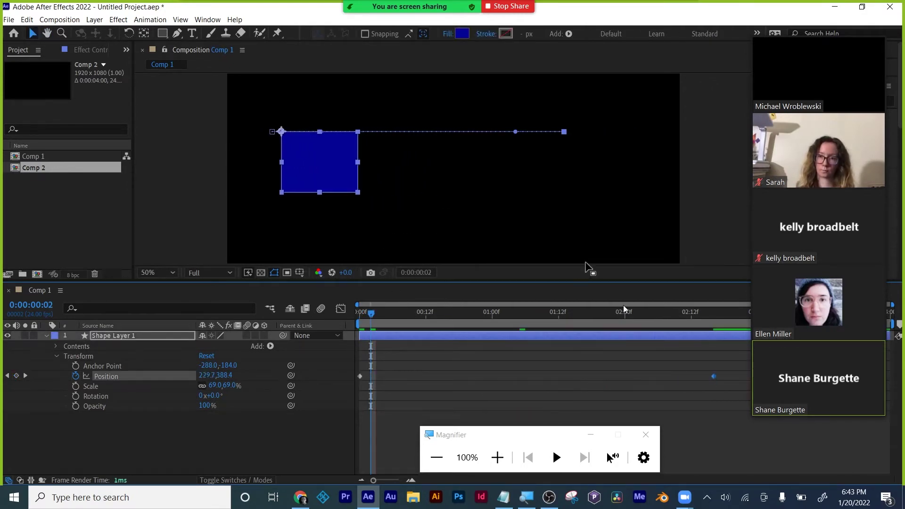
left_click(493, 372)
left_click(407, 317)
key("space")
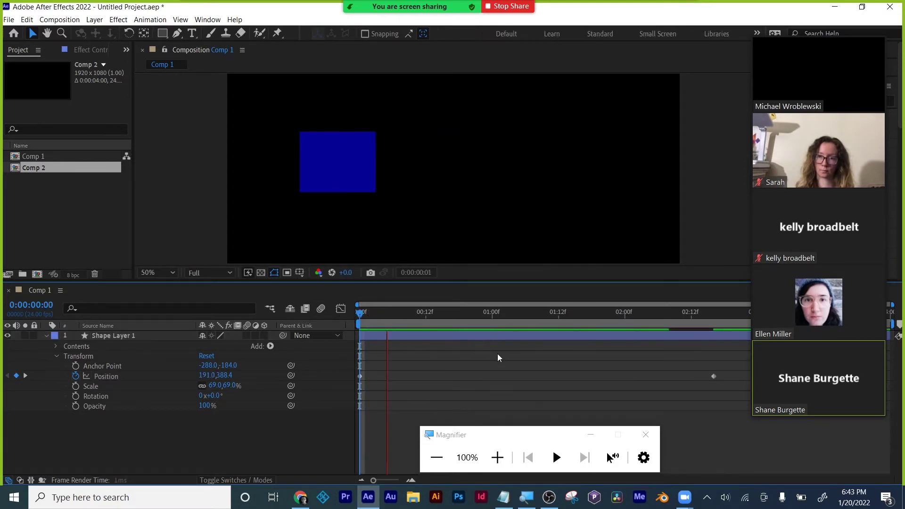
left_click(713, 377)
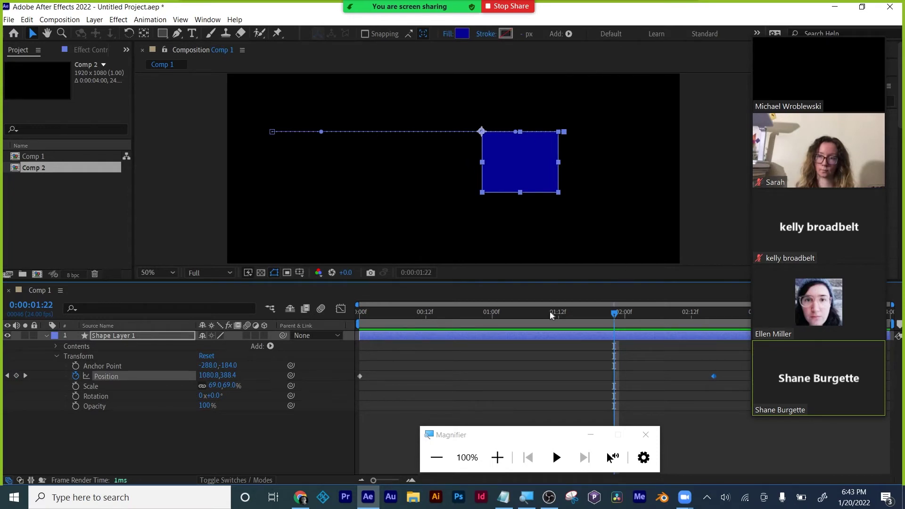
key("Home")
key("space")
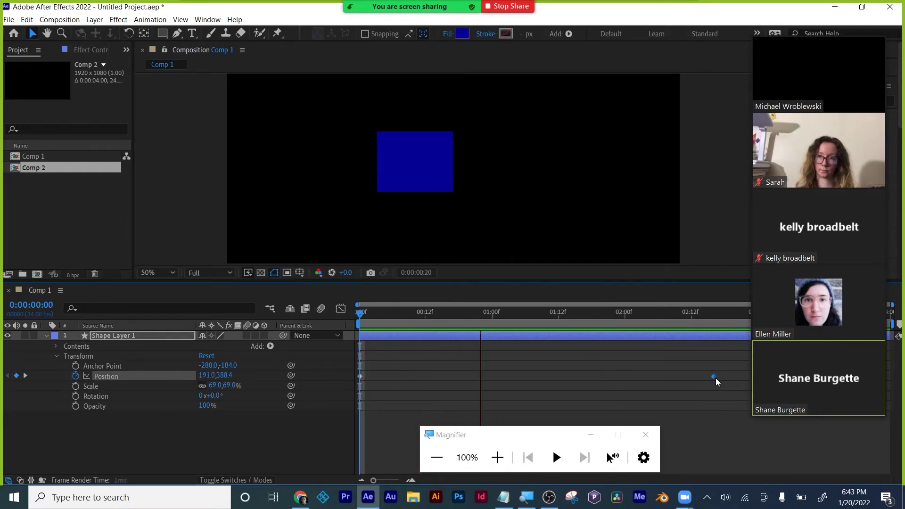
Step: Move Shape Layer 1's second Position keyframe to 0:00:01:00 and preview the animation from the start
left_click_drag(713, 377, 492, 376)
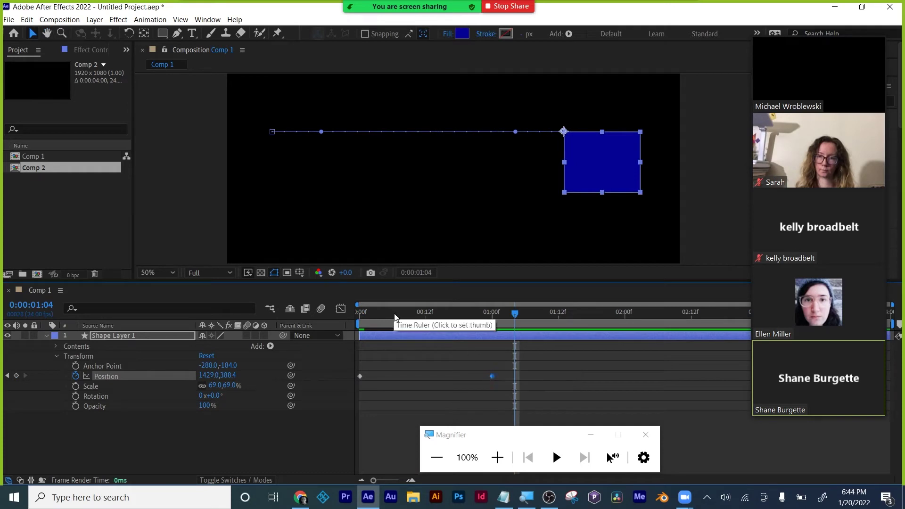
key("Home")
key("space")
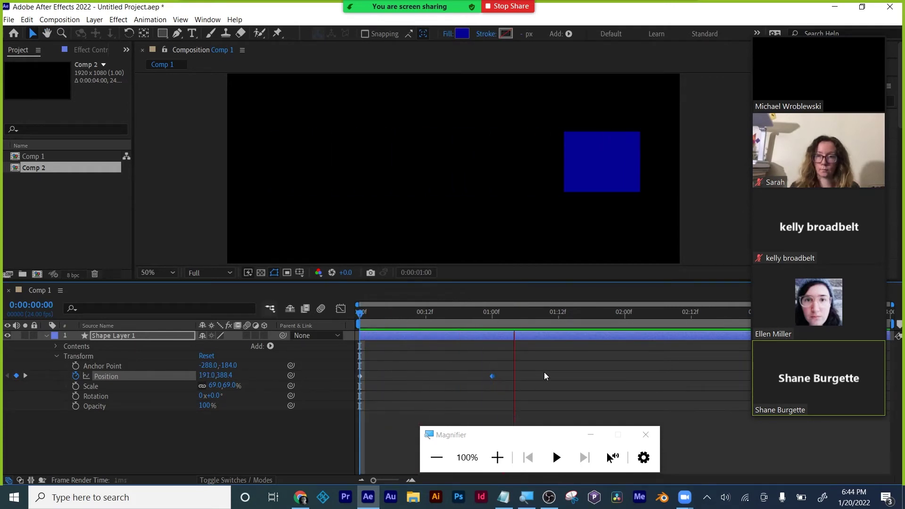
key("space")
Step: Scrub between the Position keyframes at 0:00:00:00 and 0:00:01:00 to examine the rectangle's horizontal motion
mouse_move(404, 313)
left_mouse_down()
mouse_move(350, 315)
mouse_move(393, 313)
left_mouse_up()
left_click_drag(549, 358, 344, 384)
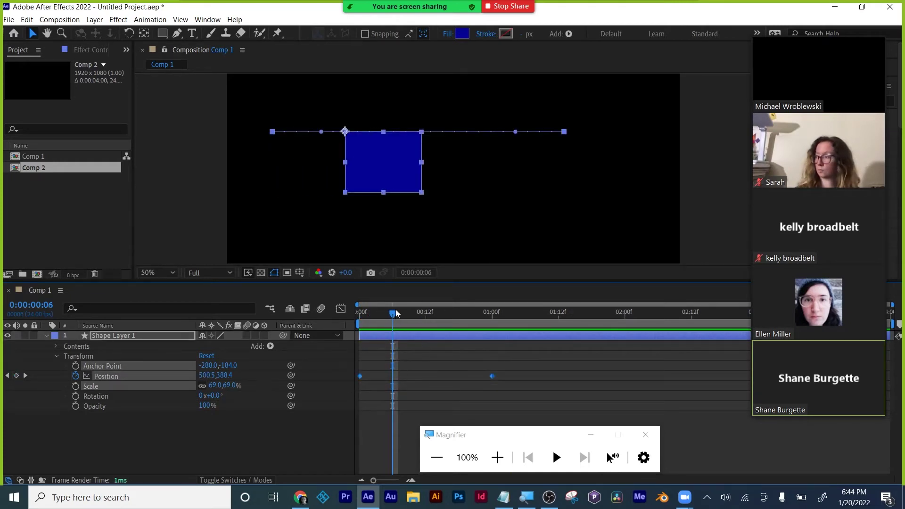
left_click_drag(396, 314, 347, 320)
left_click(511, 391)
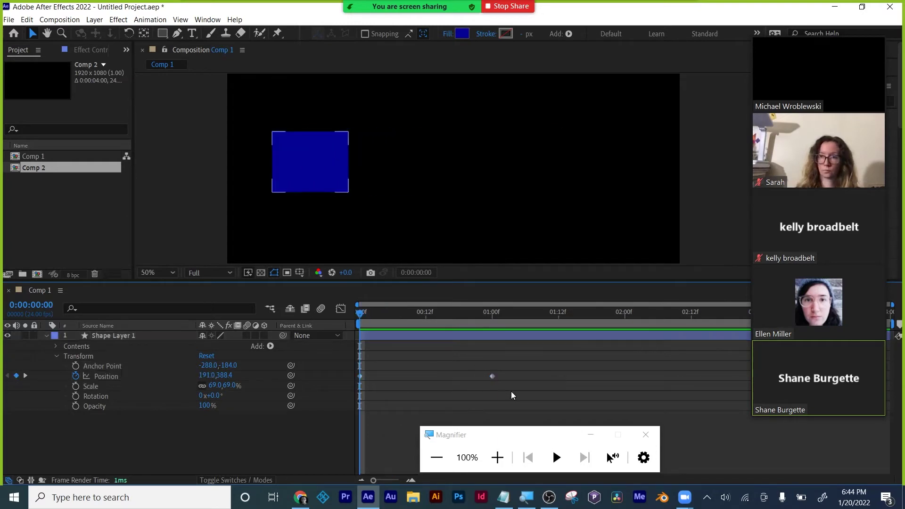
left_click(350, 166)
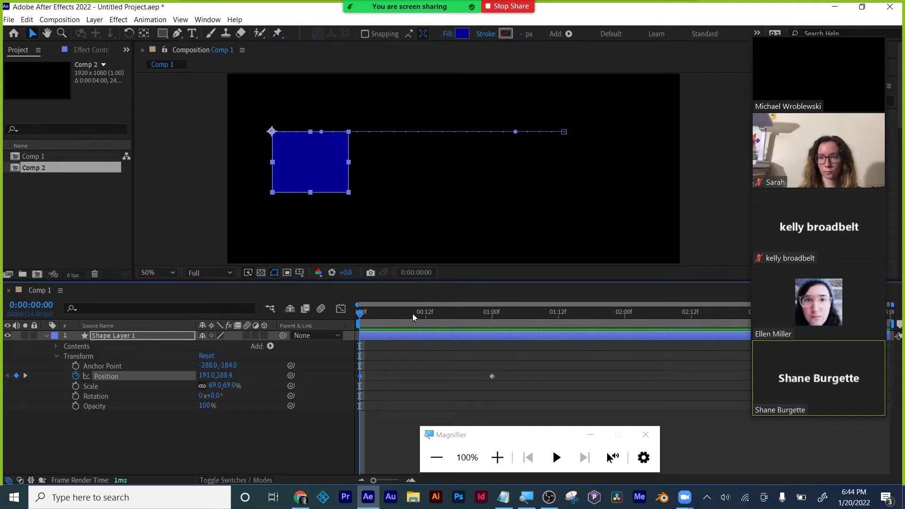
left_click_drag(412, 313, 357, 315)
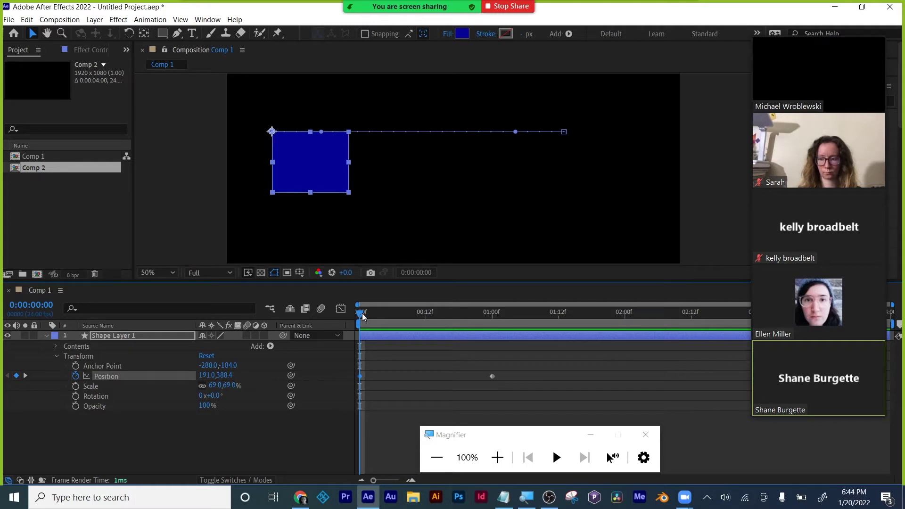
left_click_drag(362, 312, 491, 315)
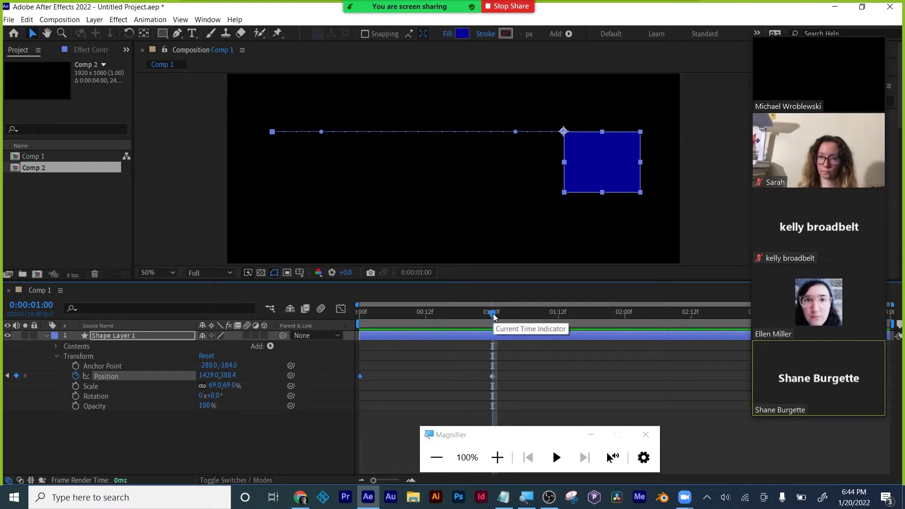
Step: Turn on keyframing for Shape Layer 1's Rotation at 0:00:00:18 with a starting value of 0°
left_click_drag(492, 313, 461, 314)
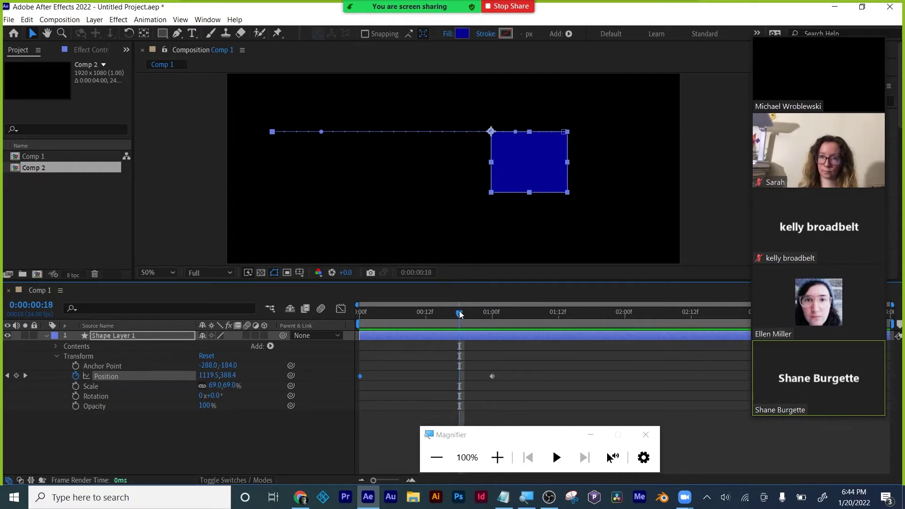
left_click(496, 460)
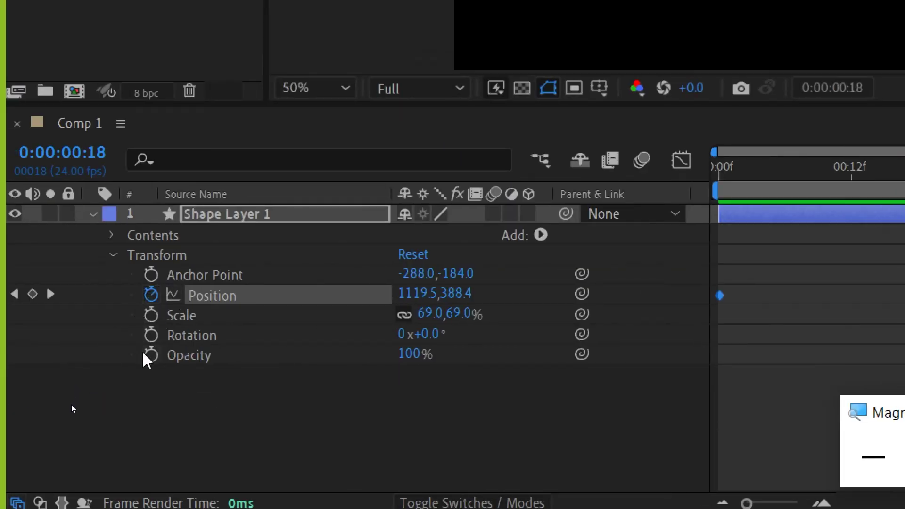
left_click(151, 336)
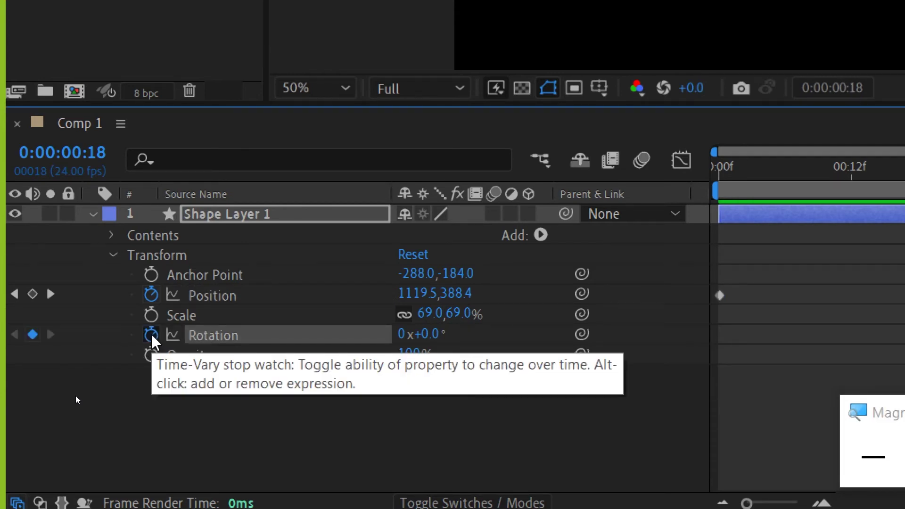
left_click(791, 467)
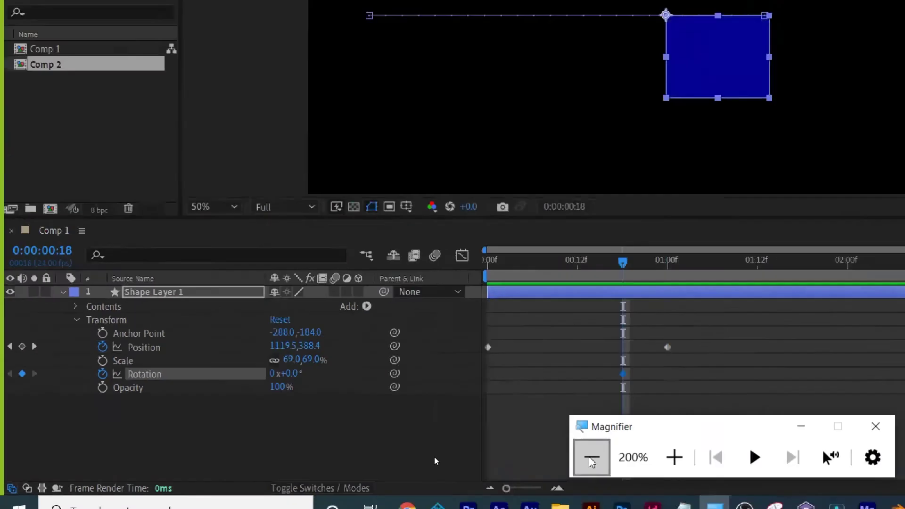
left_click(591, 460)
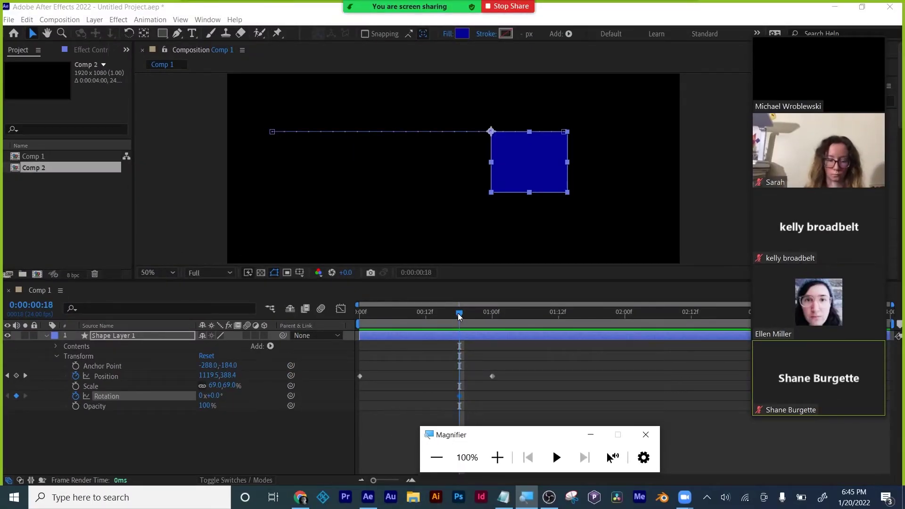
Step: Add Rotation keyframes of 105° at 0:00:01:06 and 35° at 0:00:01:11 to Shape Layer 1
left_click_drag(458, 313, 526, 312)
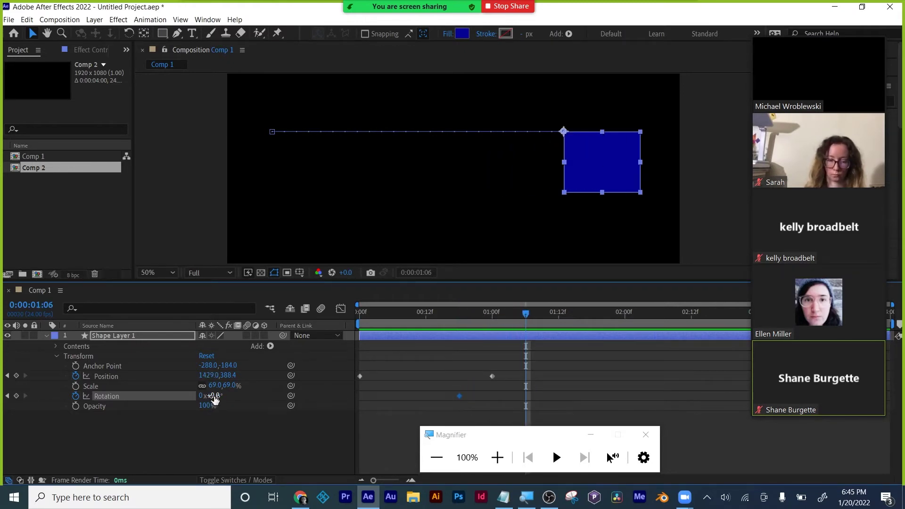
left_click_drag(212, 396, 267, 394)
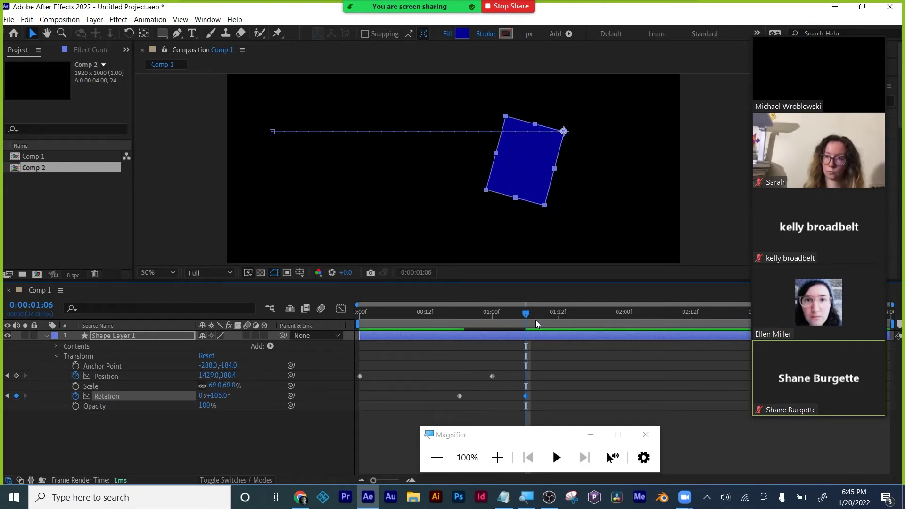
left_click_drag(527, 315, 553, 313)
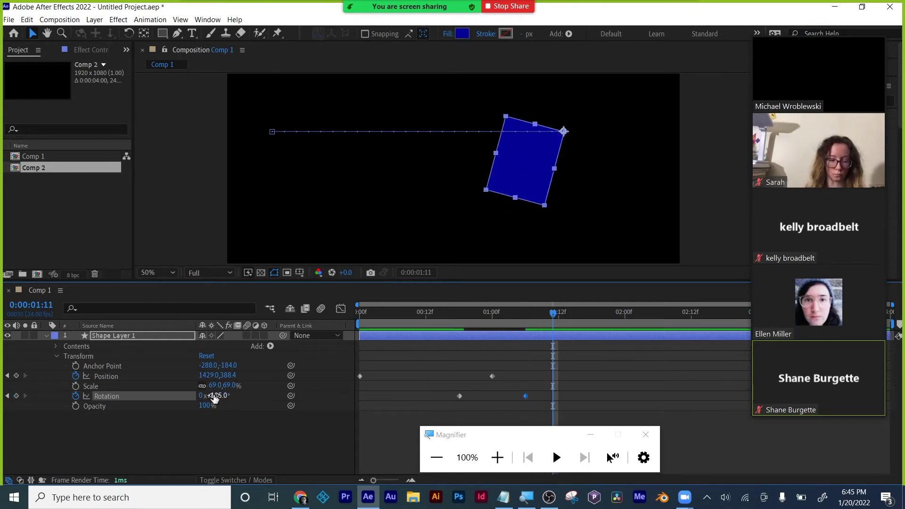
left_click_drag(212, 396, 179, 395)
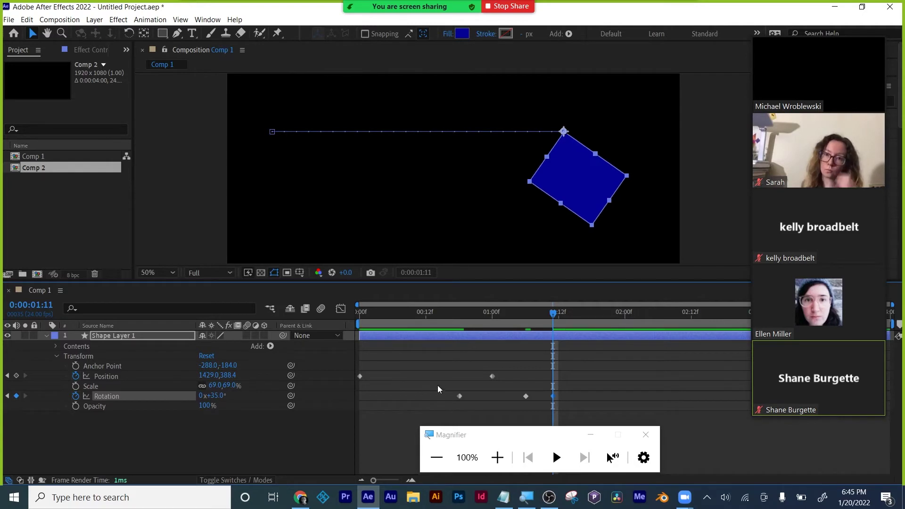
Step: Add a Rotation keyframe of 0° at 0:00:01:15 so the rectangle ends upright
left_click_drag(548, 319, 575, 314)
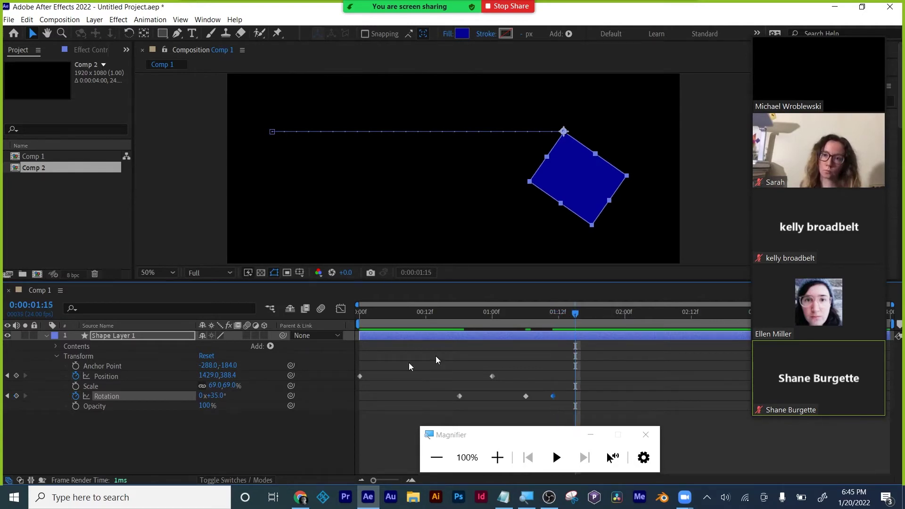
left_click(218, 396)
type("0")
key("Return")
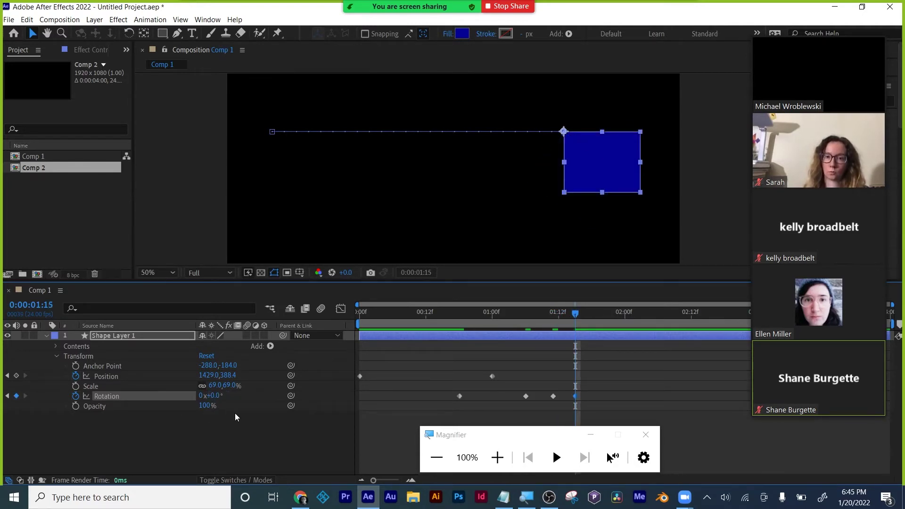
Step: Preview the combined position and rotation animation from 0:00:00:10, then return to the start of the timeline
mouse_move(820, 69)
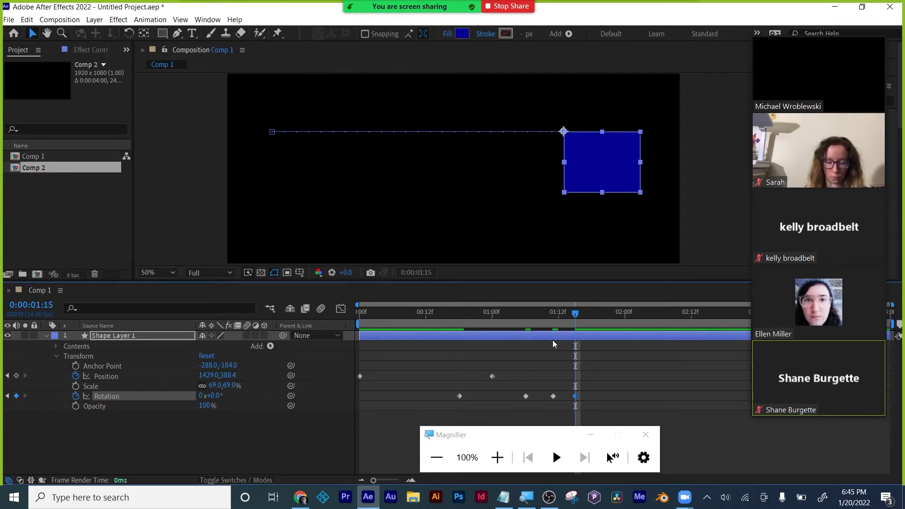
left_click_drag(539, 313, 415, 314)
key("space")
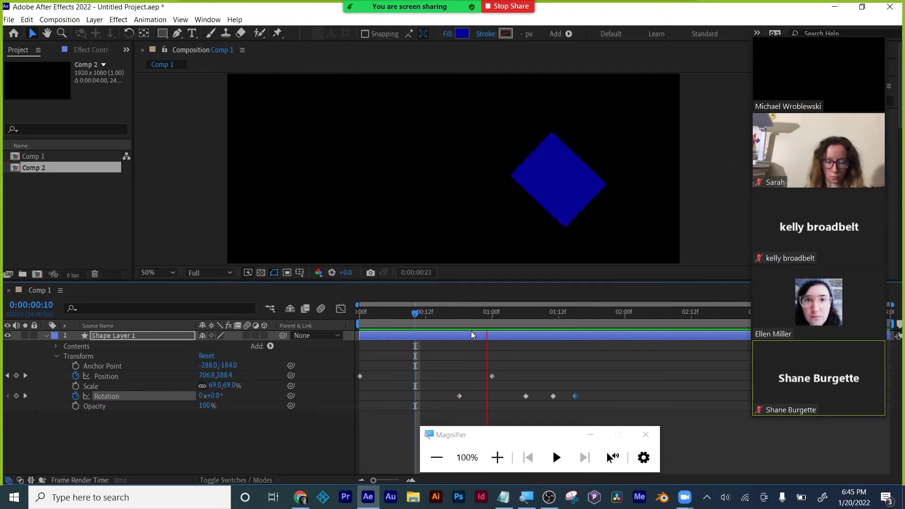
left_click_drag(612, 313, 476, 315)
left_click_drag(411, 319, 332, 324)
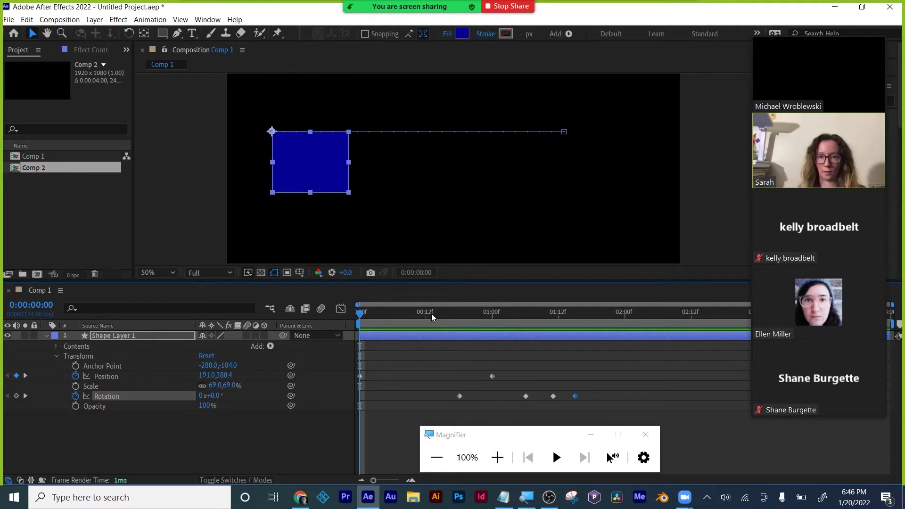
Step: Change the Rotation keyframe values to 161° at 0:00:01:06 and about 4° at 0:00:01:11
left_click_drag(431, 313, 460, 312)
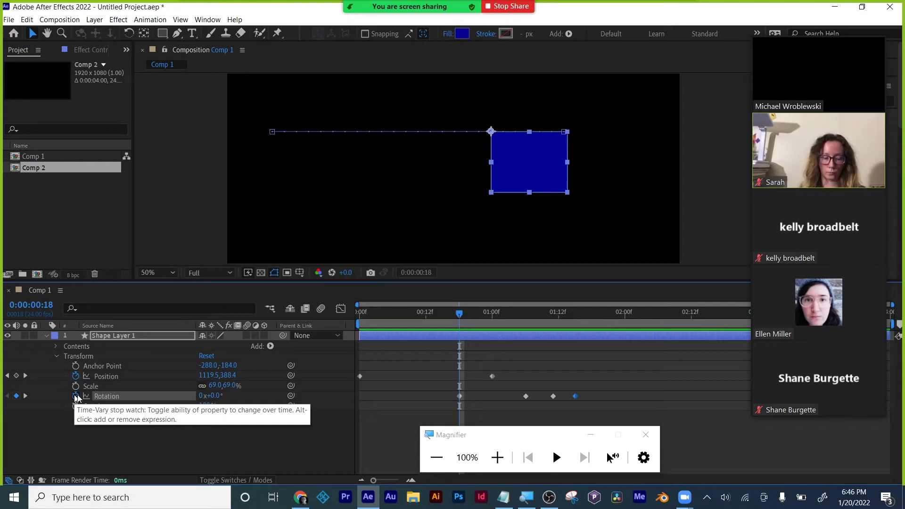
left_click_drag(470, 317, 526, 321)
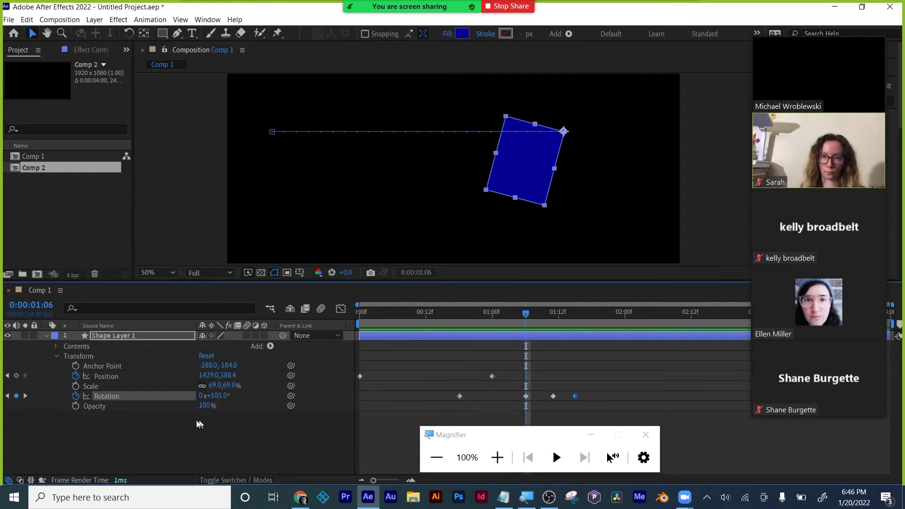
left_click_drag(223, 400, 245, 400)
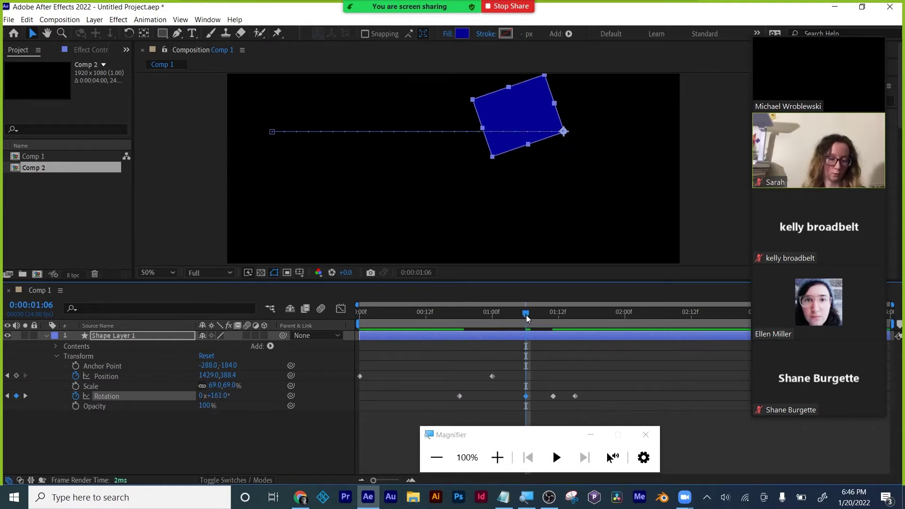
left_click_drag(527, 319, 553, 314)
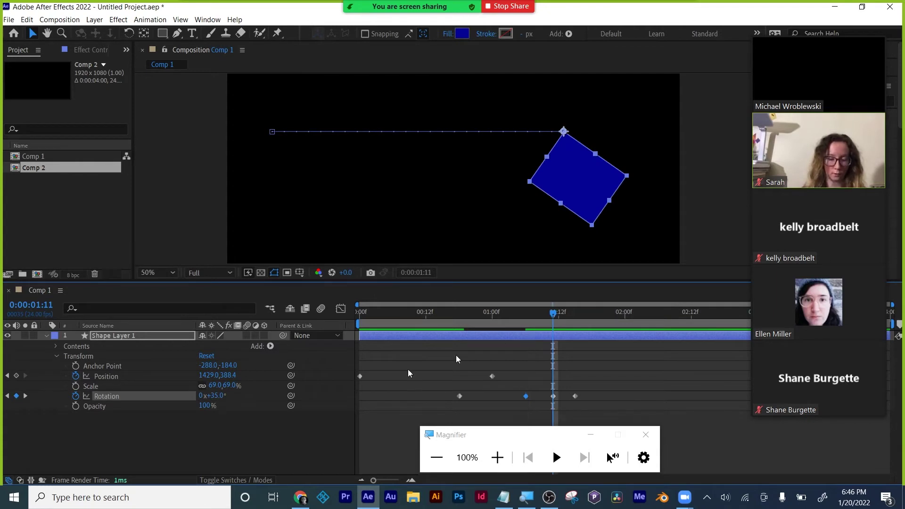
left_click_drag(215, 396, 198, 396)
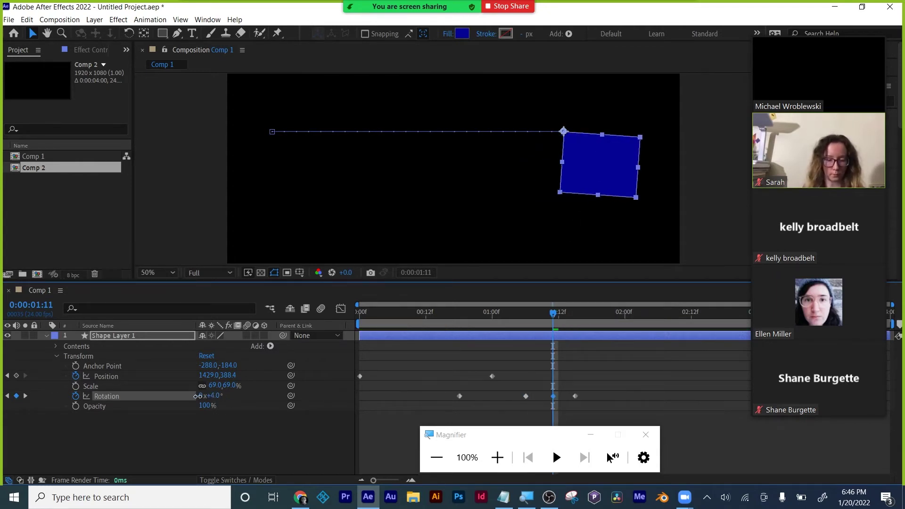
Step: Review the final Rotation keyframe at 0:00:01:15 and play the revised animation from the start
left_click_drag(553, 313, 575, 313)
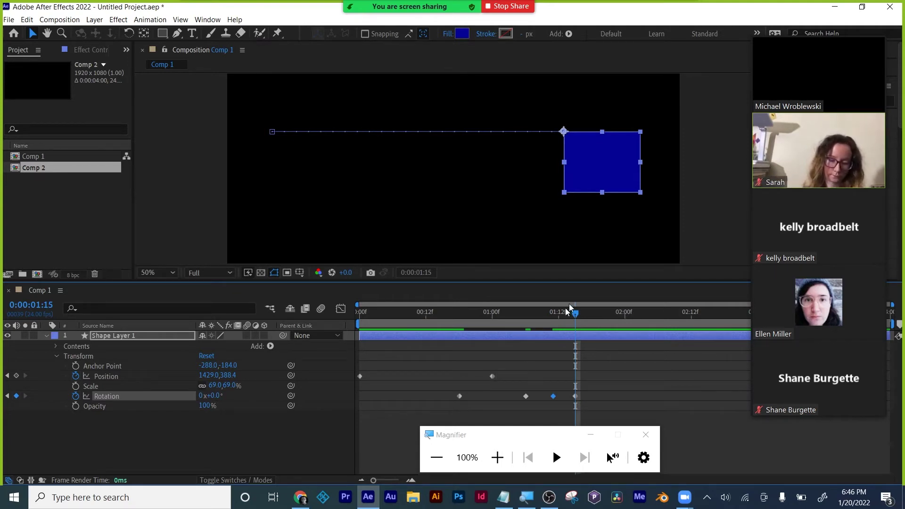
left_click_drag(571, 312, 372, 336)
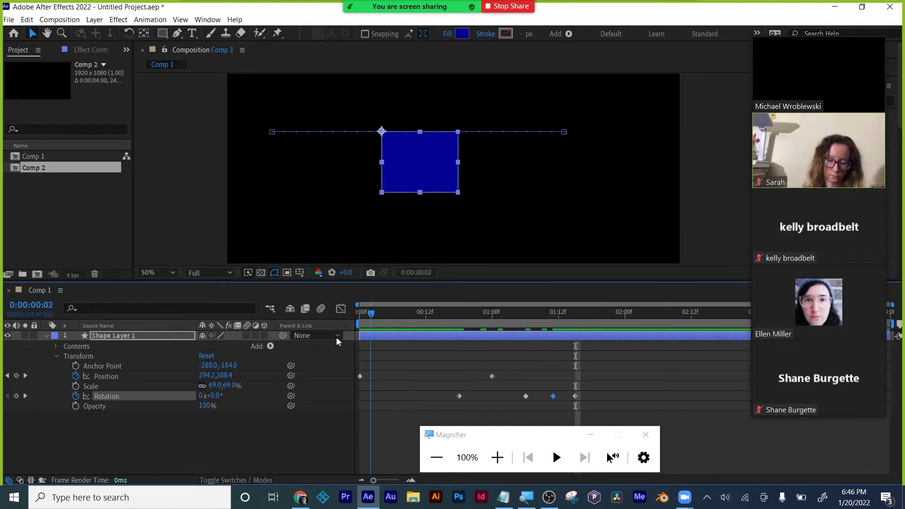
key("Home")
key("space")
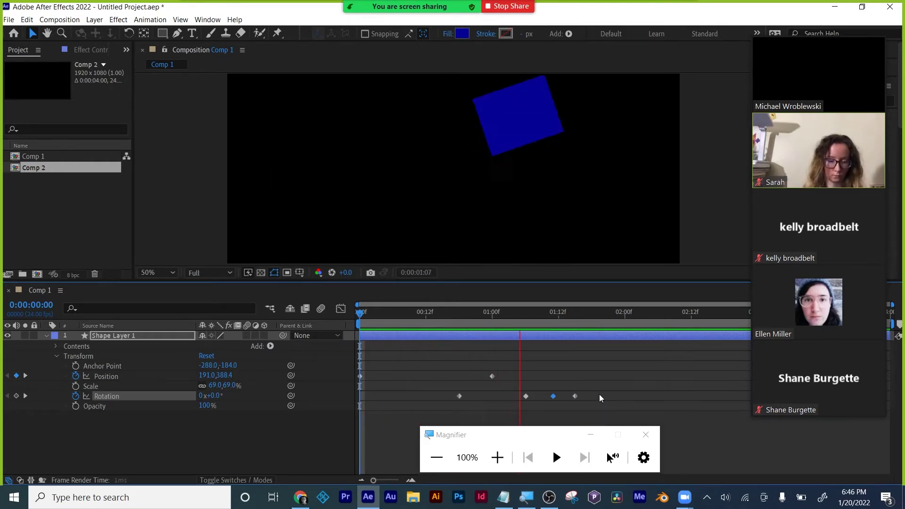
key("space")
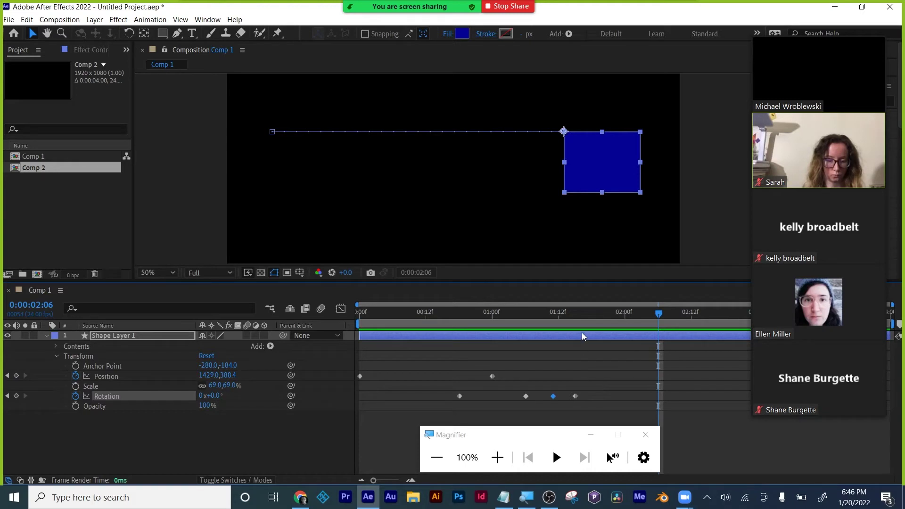
Step: Hide the meeting's participant thumbnails and return the playhead to the start of the timeline
left_click(575, 315)
left_click_drag(573, 316, 569, 316)
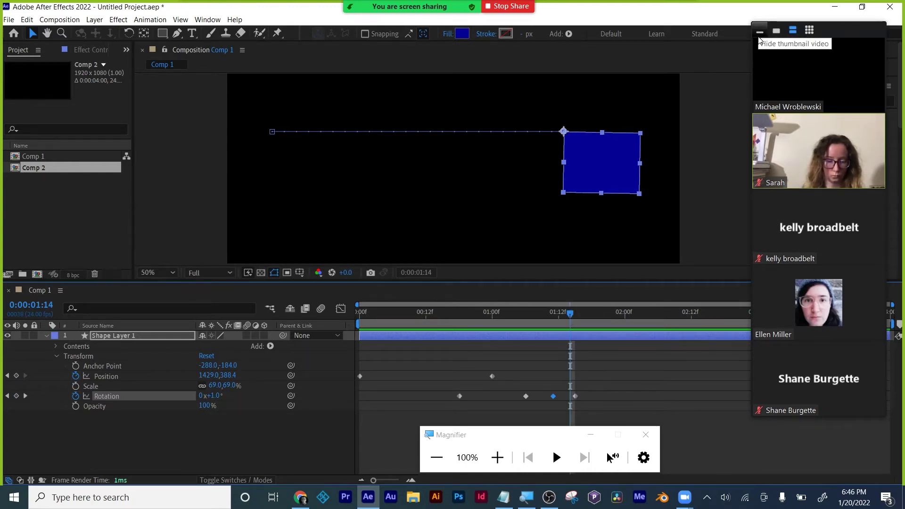
left_click(761, 32)
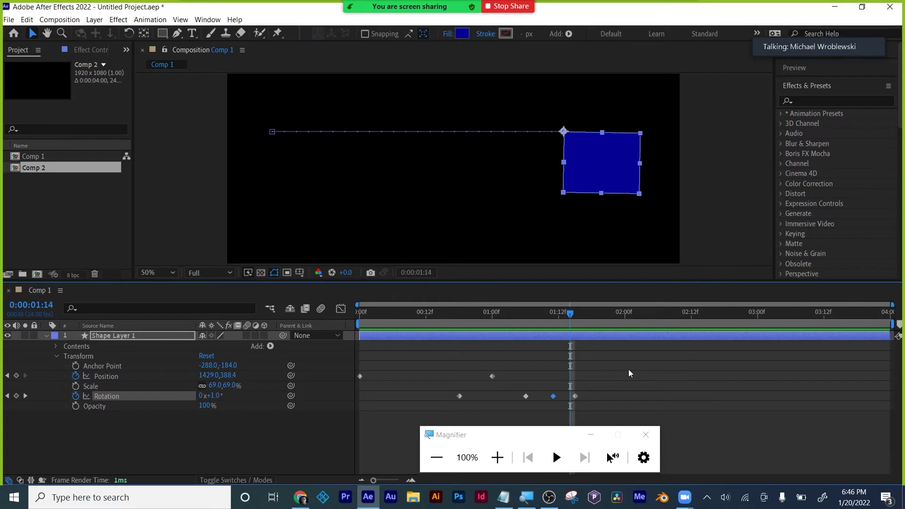
left_click_drag(570, 313, 327, 324)
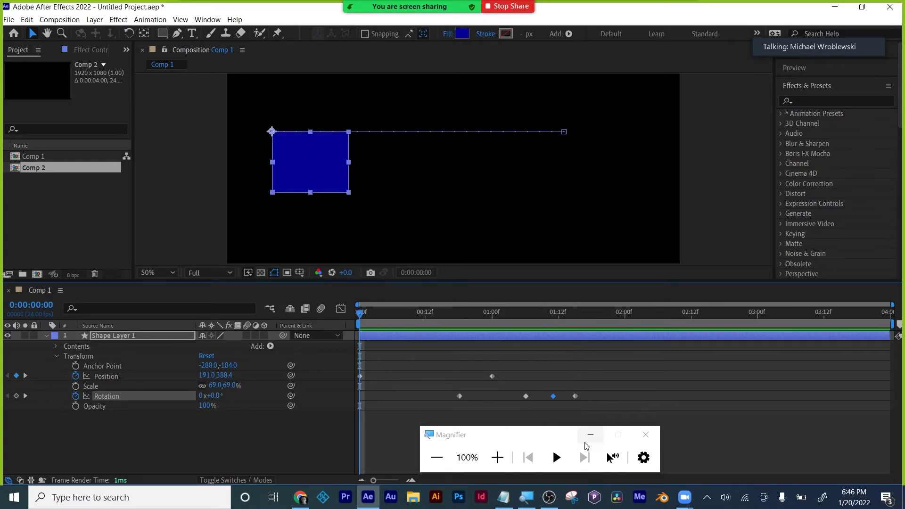
left_click(553, 449)
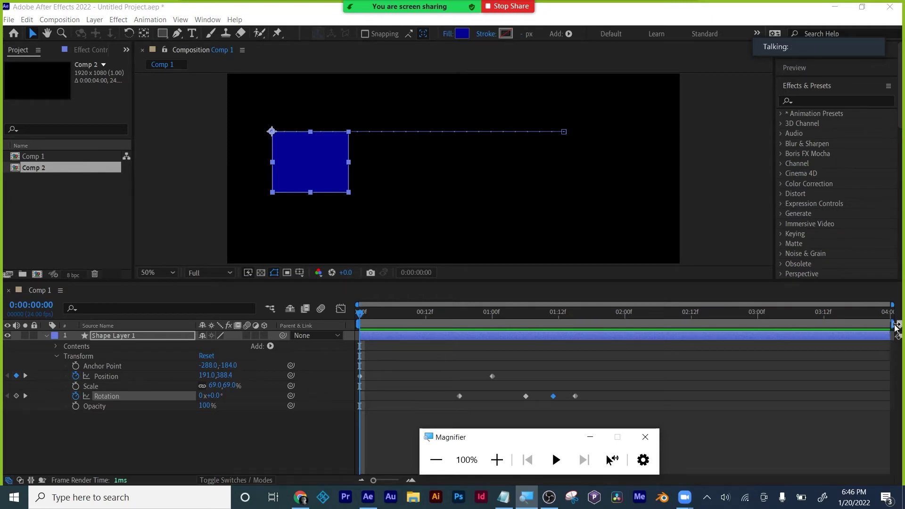
Step: Shorten the work area to end just after the last Rotation keyframe and preview that range
mouse_move(896, 325)
left_mouse_down()
mouse_move(753, 331)
mouse_move(897, 333)
left_mouse_up()
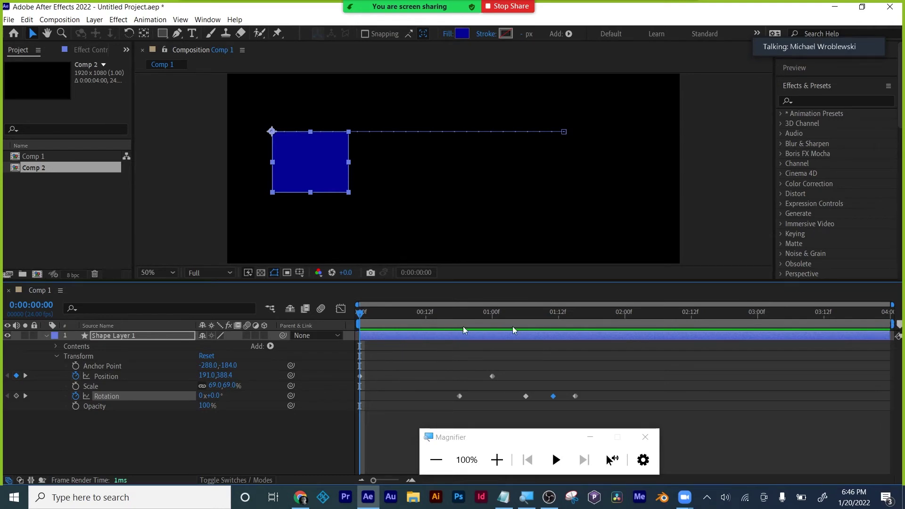
left_click_drag(897, 324, 583, 321)
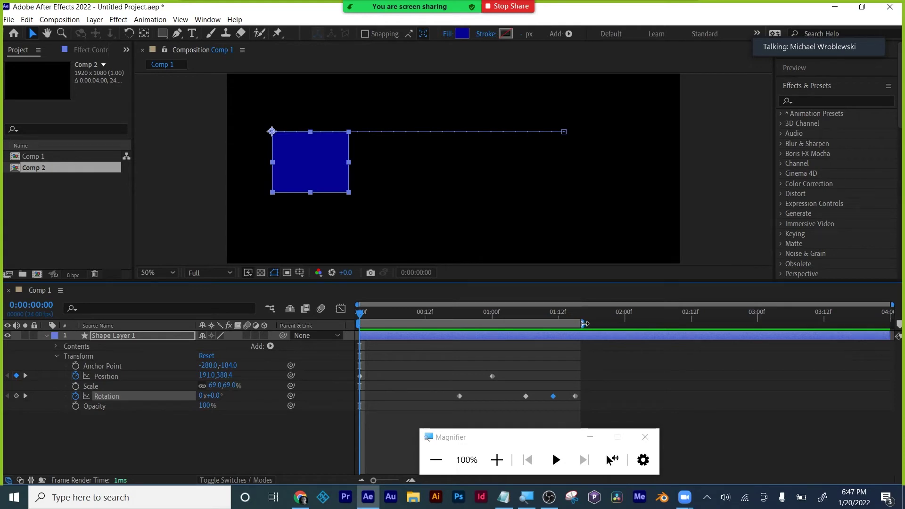
mouse_move(584, 323)
left_mouse_down()
mouse_move(698, 323)
mouse_move(655, 324)
left_mouse_up()
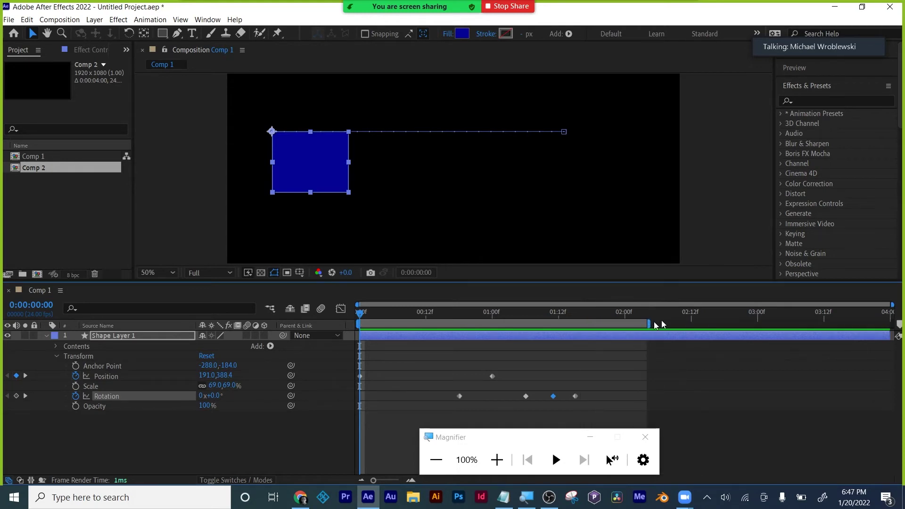
left_click_drag(651, 322, 592, 331)
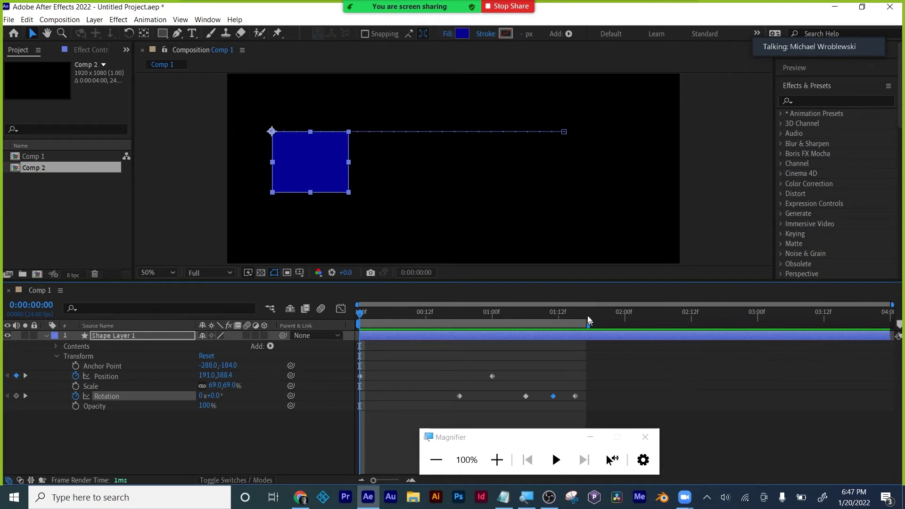
key("space")
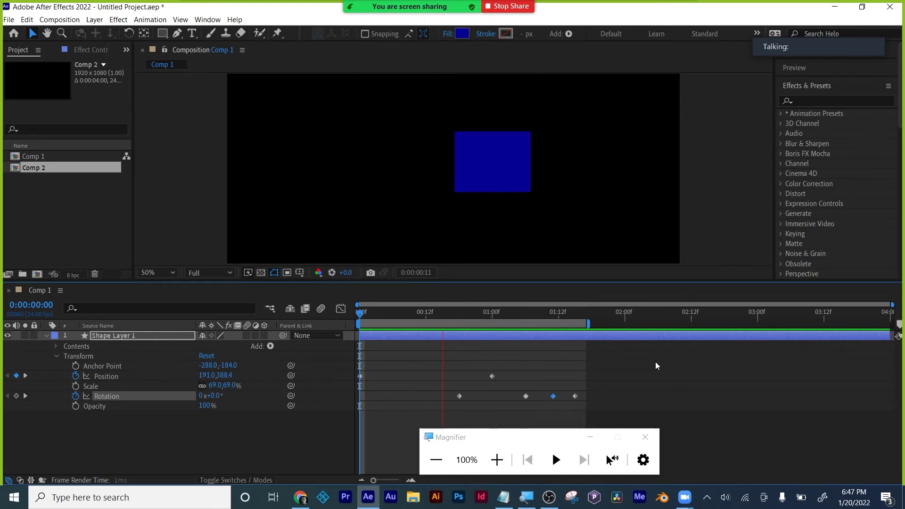
key("space")
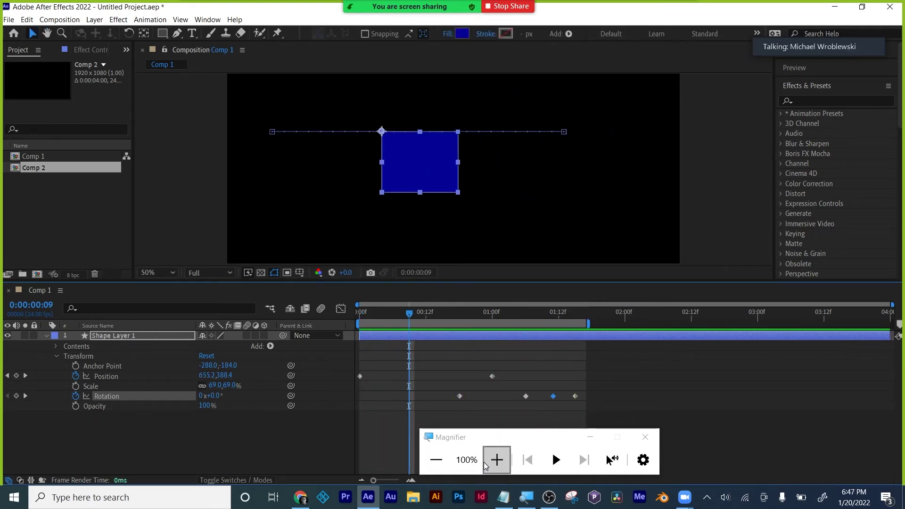
Step: Magnify the layer's keyframe controls and step between the Position keyframes at 0:00:00:00 and 0:00:01:00
left_click(496, 460)
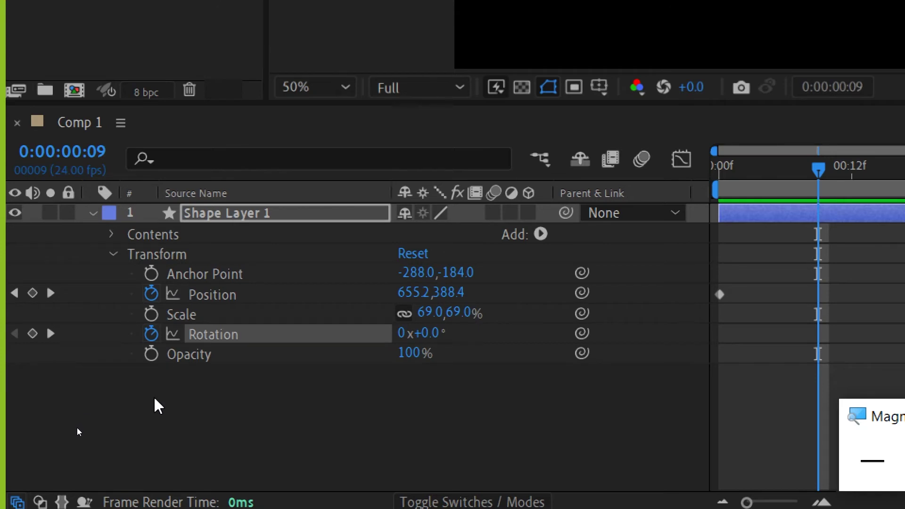
left_click(15, 215)
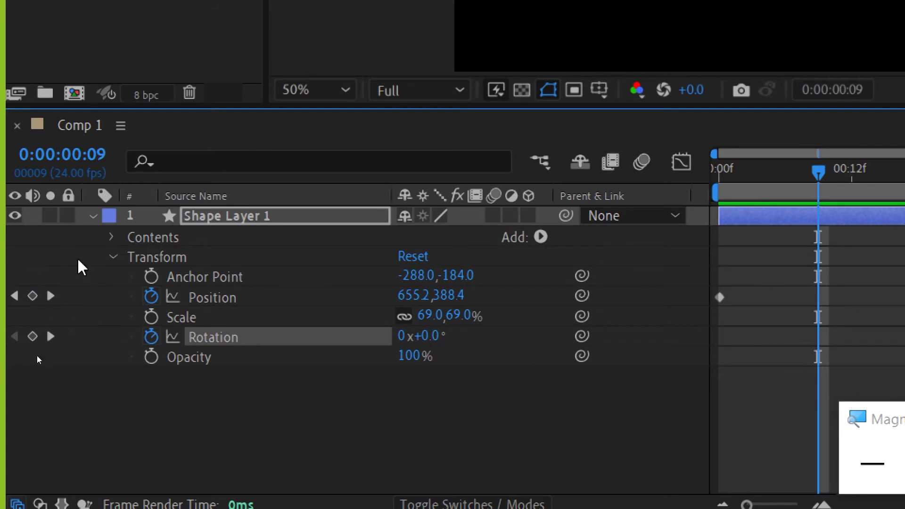
left_click(16, 298)
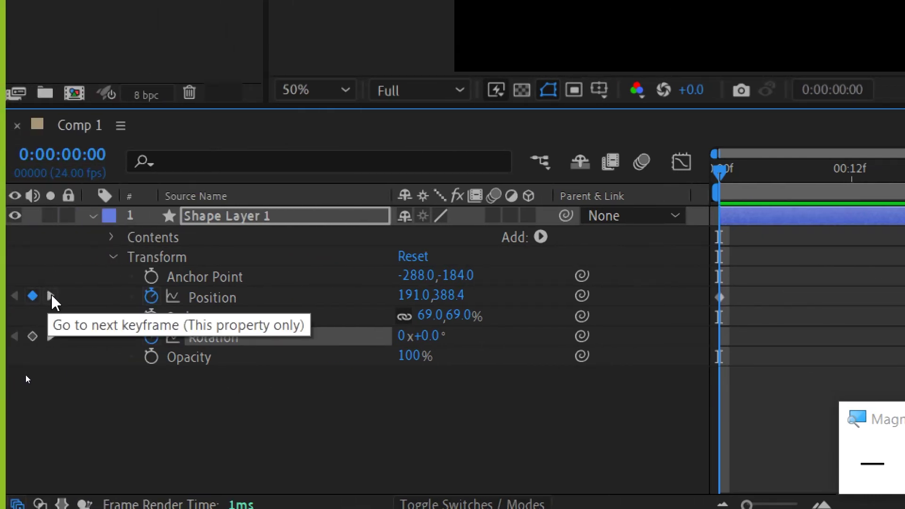
left_click(51, 296)
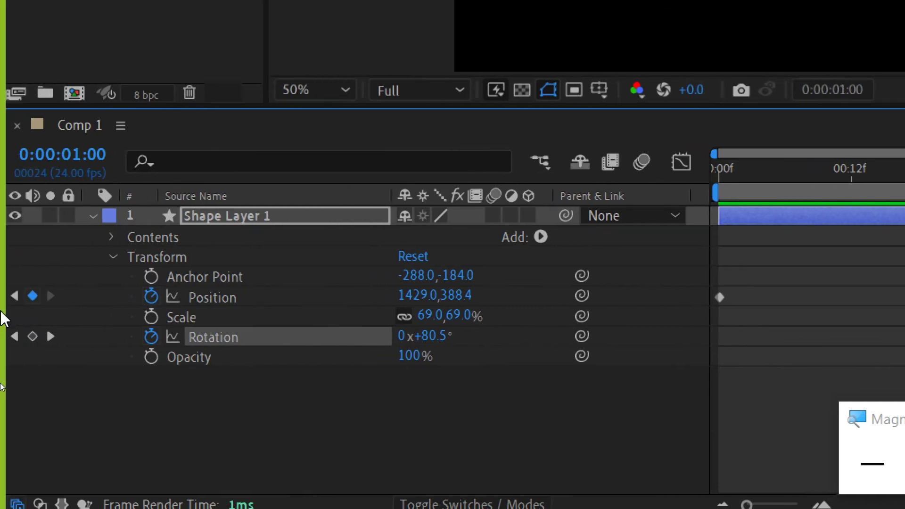
left_click(725, 466)
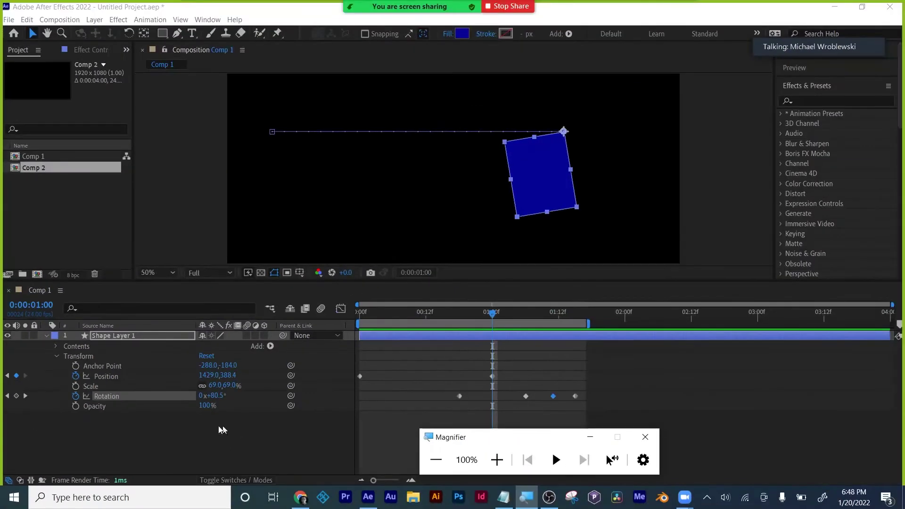
left_click(8, 376)
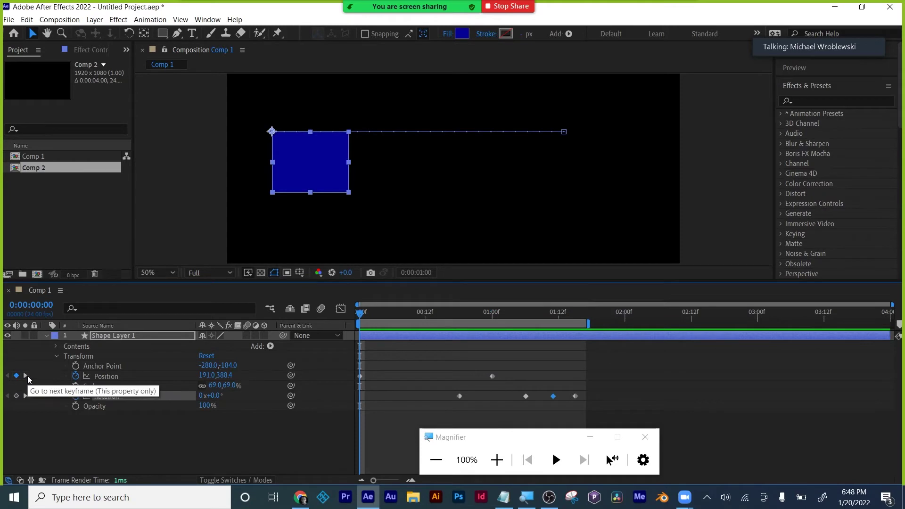
left_click(27, 376)
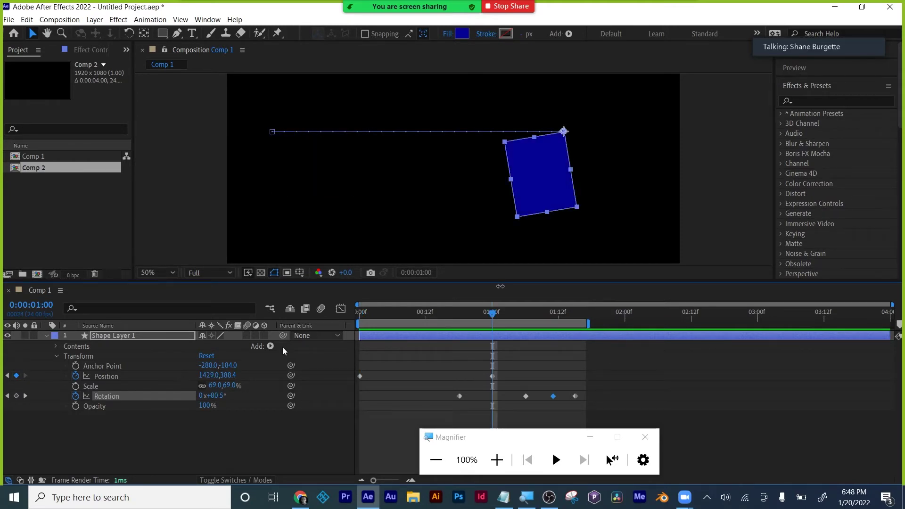
left_click(794, 31)
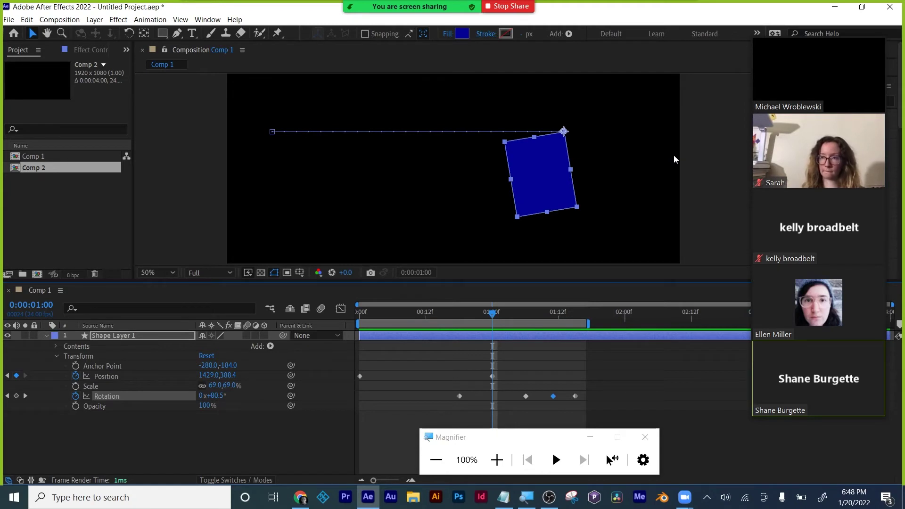
mouse_move(781, 66)
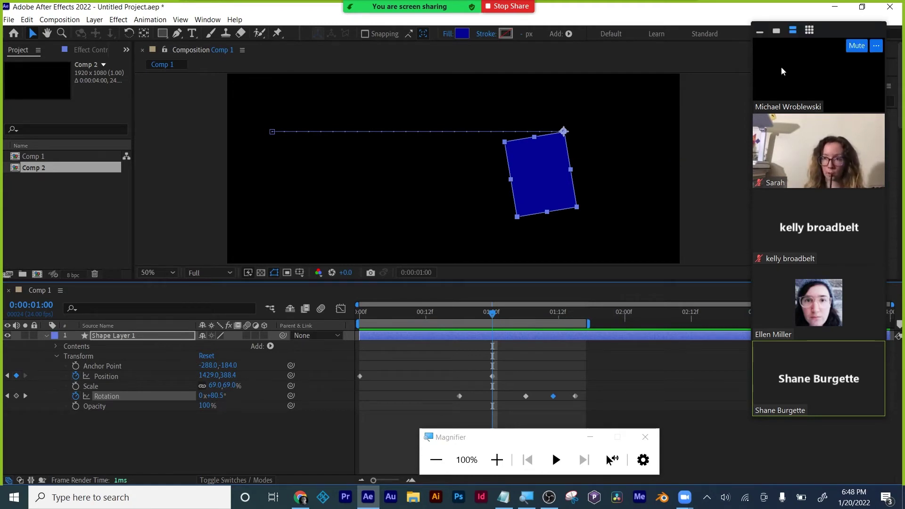
left_click(760, 33)
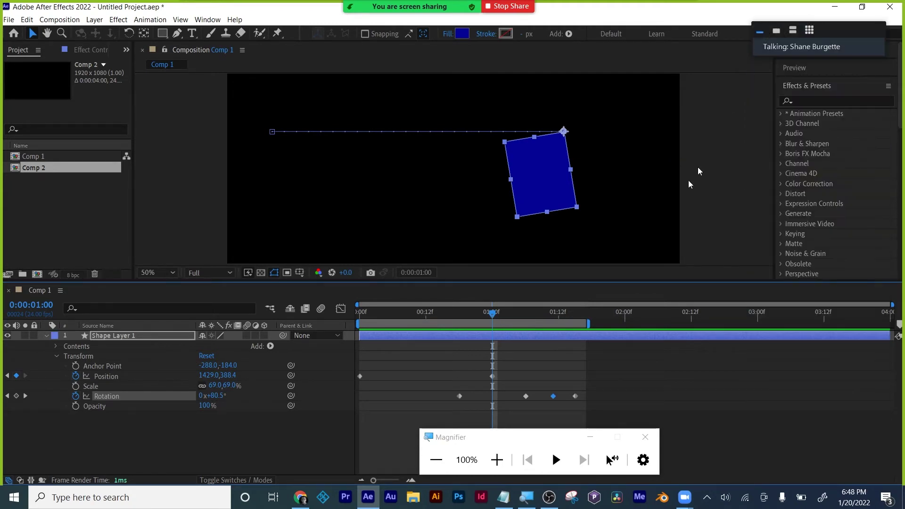
Step: Play the animation from the start, then step back through the Position keyframes to the first one
left_click_drag(490, 315, 349, 321)
key("space")
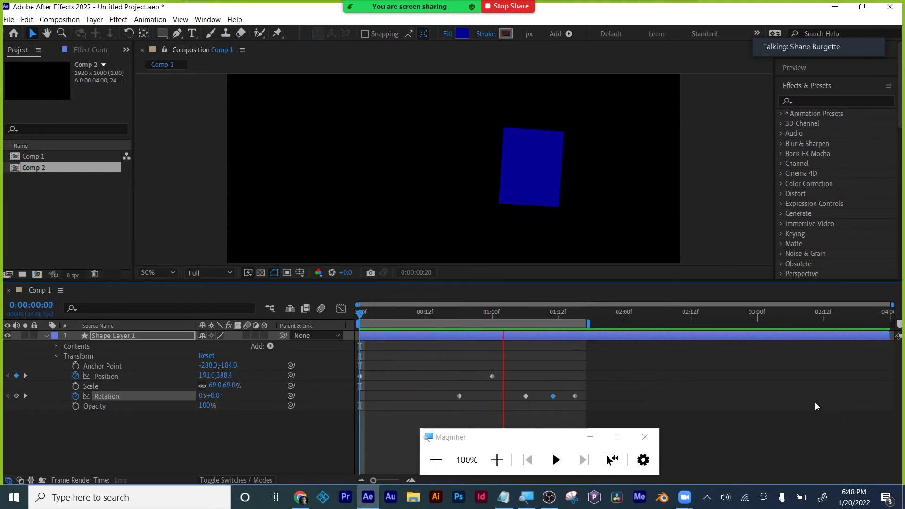
key("space")
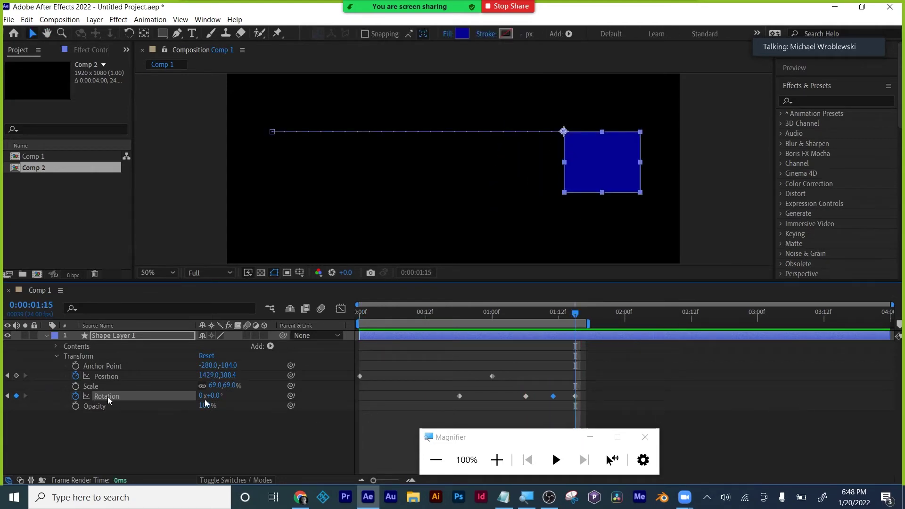
left_click(6, 376)
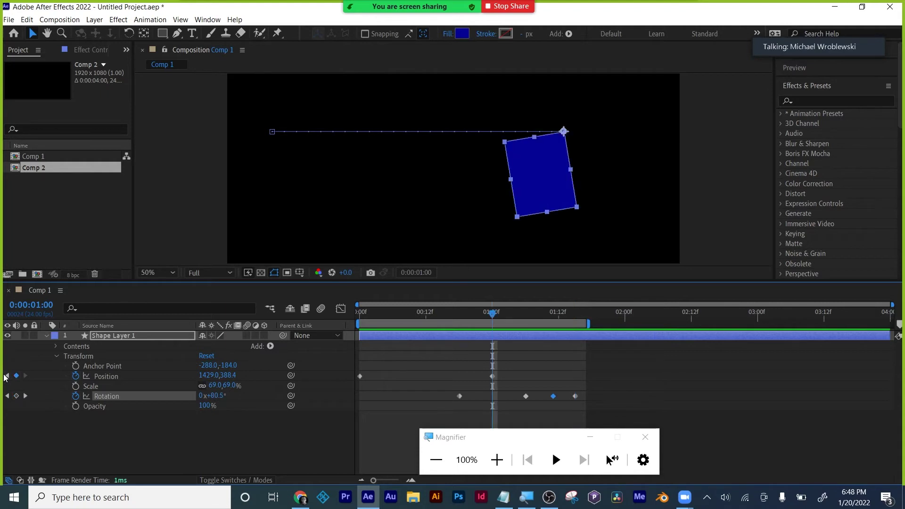
left_click(6, 376)
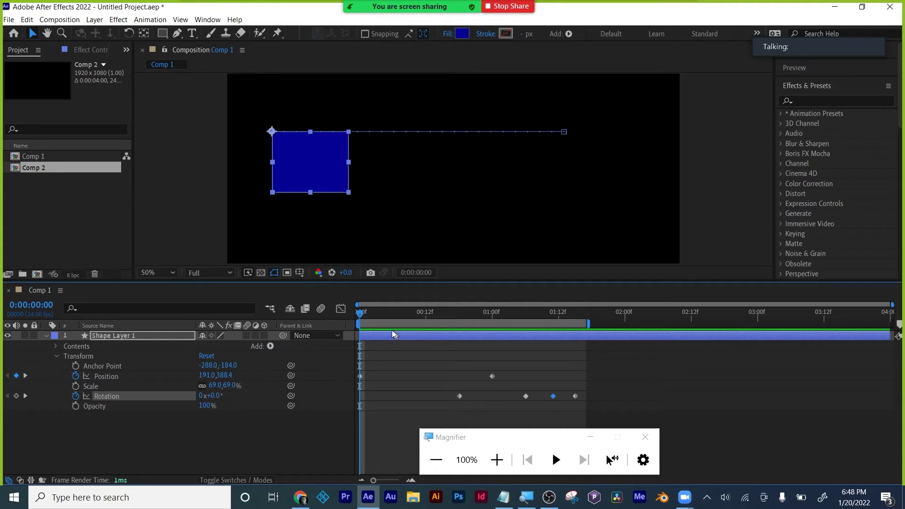
Step: Try raising the rectangle mid-path with a Position keyframe of 810.0, 264.4 at 0:00:00:12, and undo it
left_click_drag(361, 314, 425, 314)
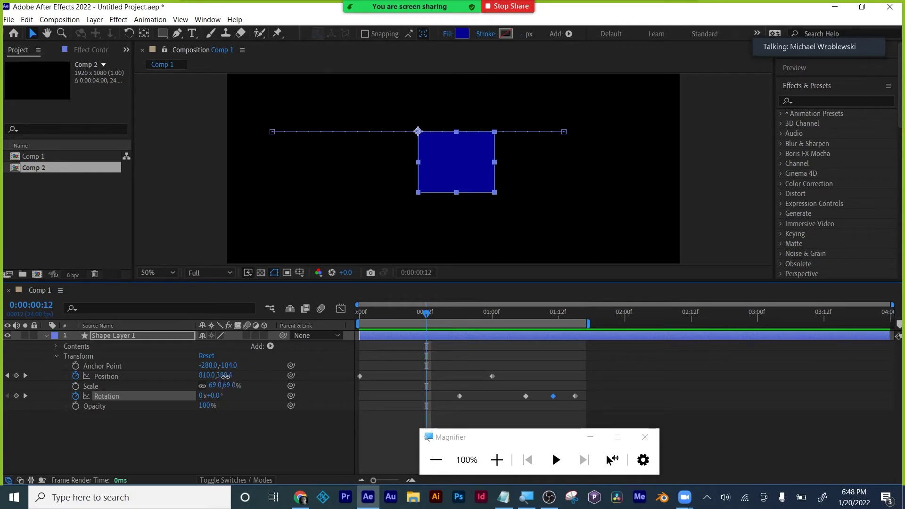
left_click_drag(226, 376, 168, 376)
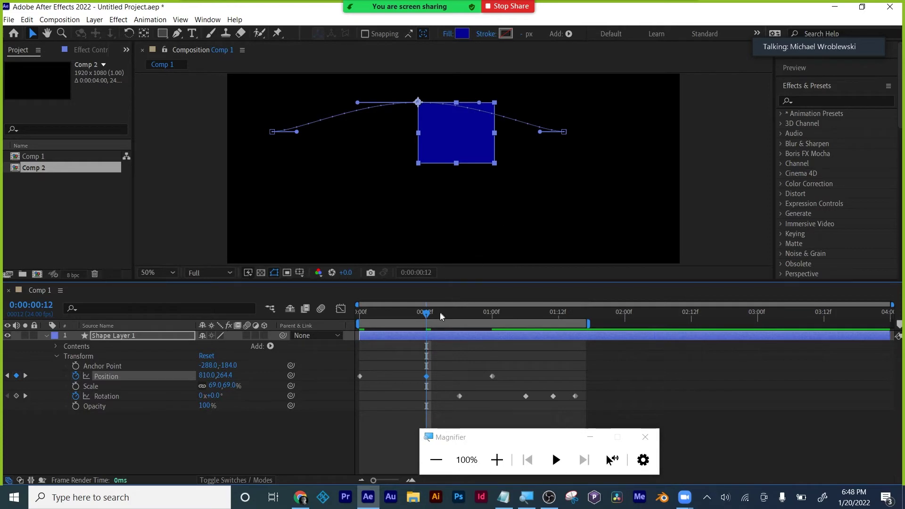
mouse_move(439, 312)
left_mouse_down()
mouse_move(358, 324)
mouse_move(431, 326)
left_mouse_up()
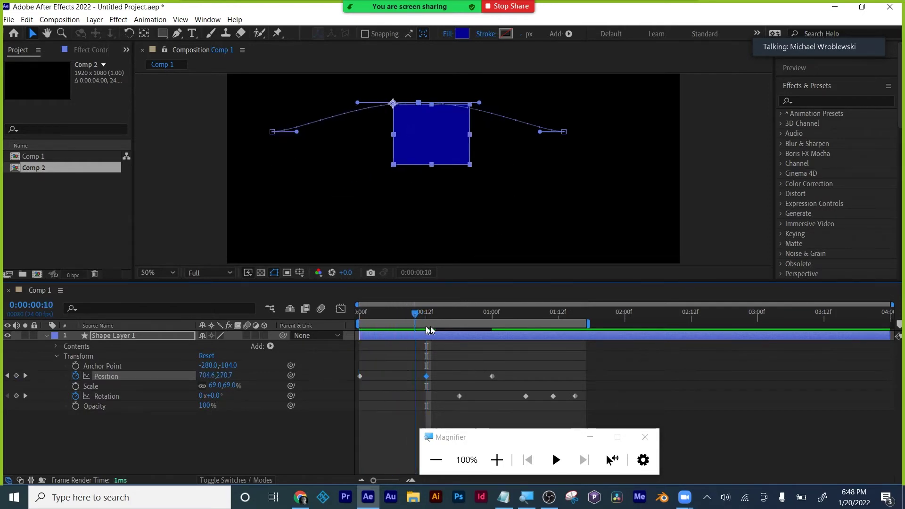
key("ctrl+z")
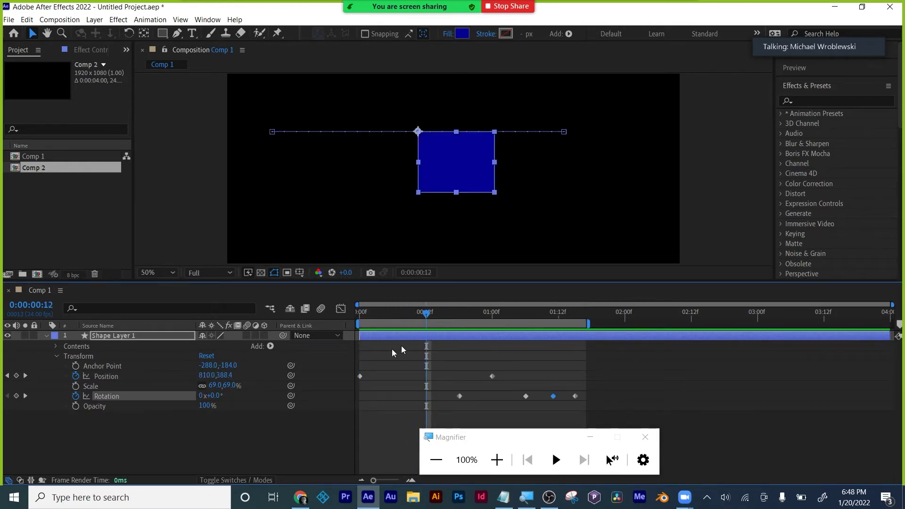
Step: Set the X value of the Position keyframe at 0:00:01:00 to 1743.0, moving the rectangle's end point farther right
left_click(25, 376)
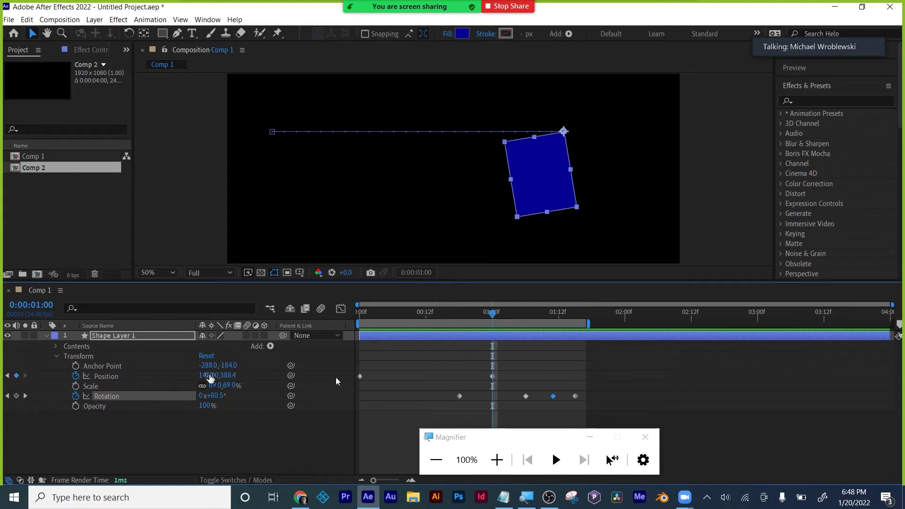
left_click(491, 376)
left_click_drag(206, 374, 503, 387)
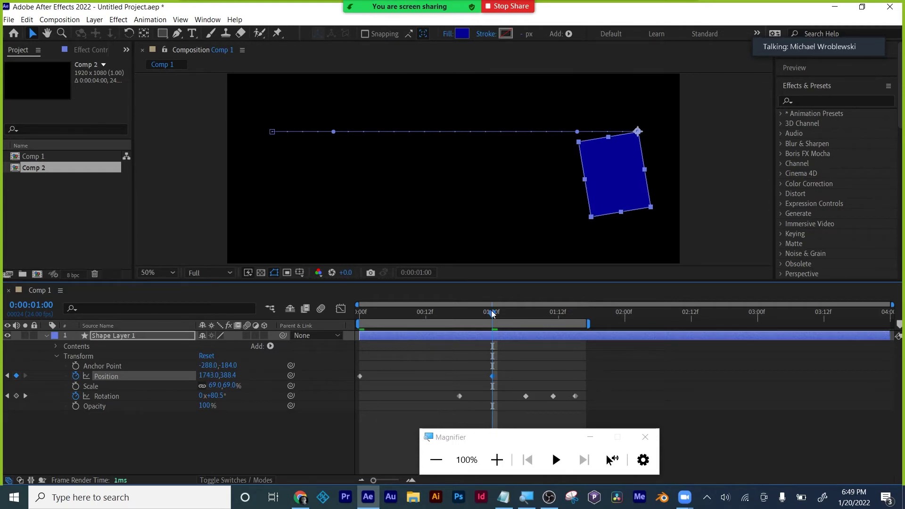
Step: At 0:00:00:22, remove a trial horizontal Position keyframe and add one at 1613.6, 179.4 to arc the path upward
mouse_move(493, 313)
left_mouse_down()
mouse_move(454, 313)
mouse_move(481, 311)
left_mouse_up()
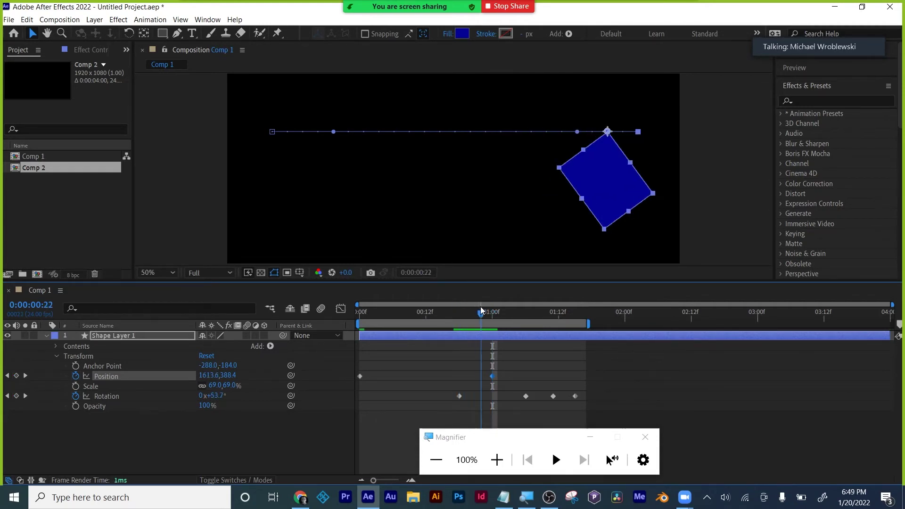
left_click_drag(204, 375, 428, 382)
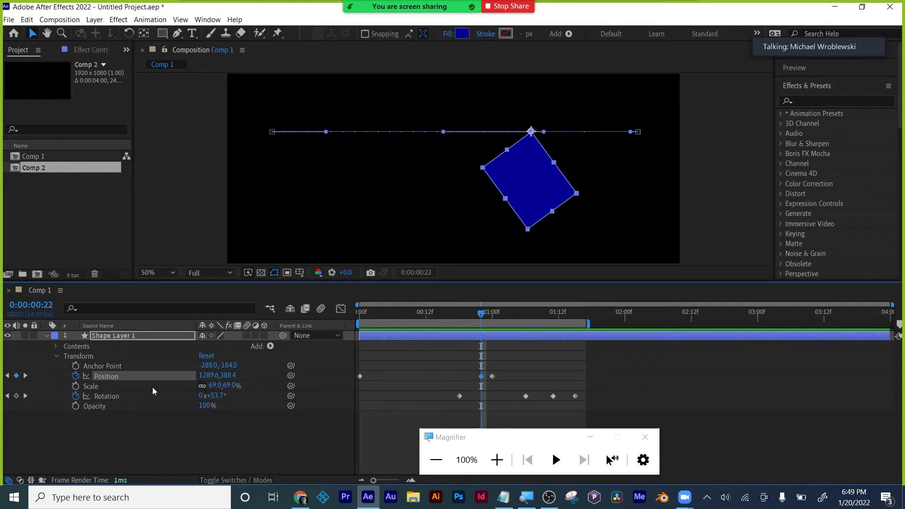
left_click(17, 376)
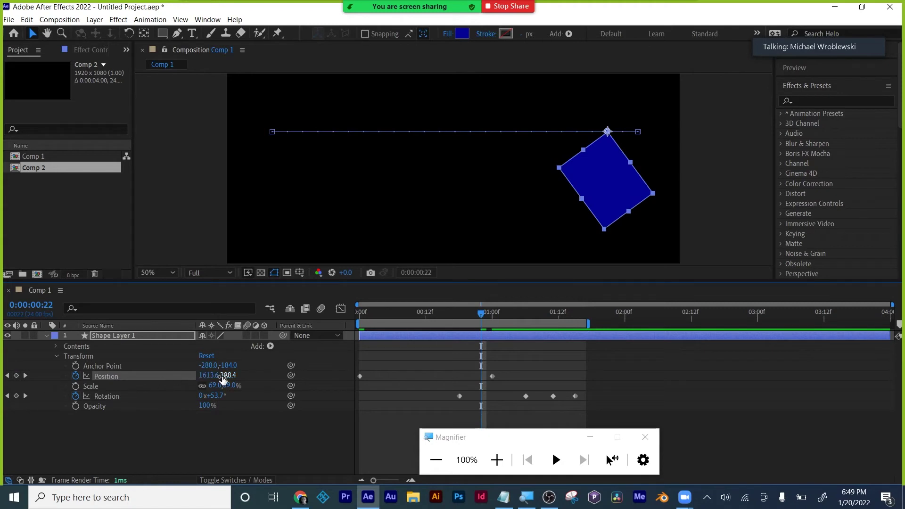
left_click_drag(224, 376, 115, 365)
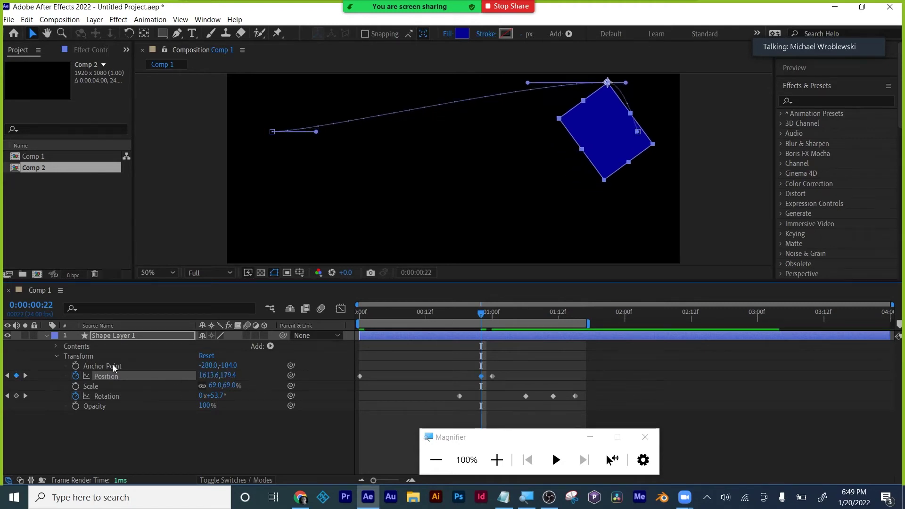
left_click(377, 409)
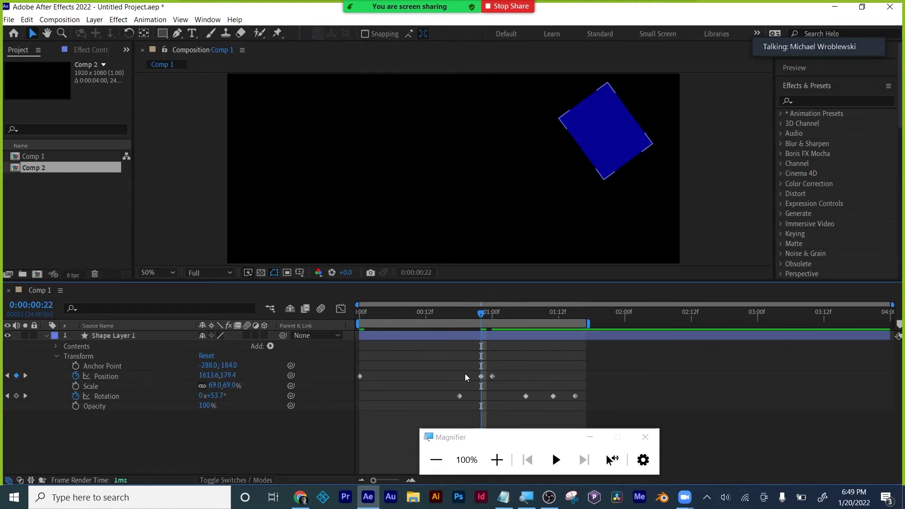
Step: Delete the Position keyframe at 0:00:00:22, try a replacement at 1613.6, 248.4, and remove it so the path is straight again
left_click(481, 377)
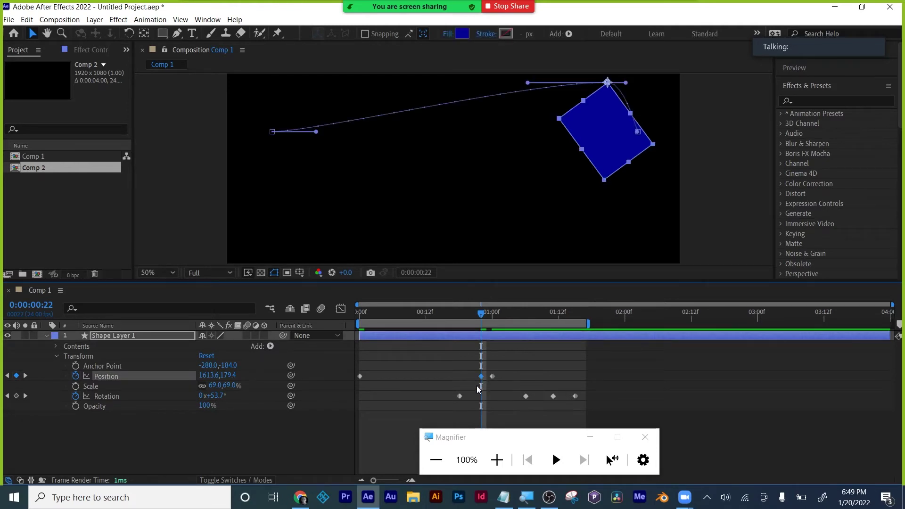
key("Delete")
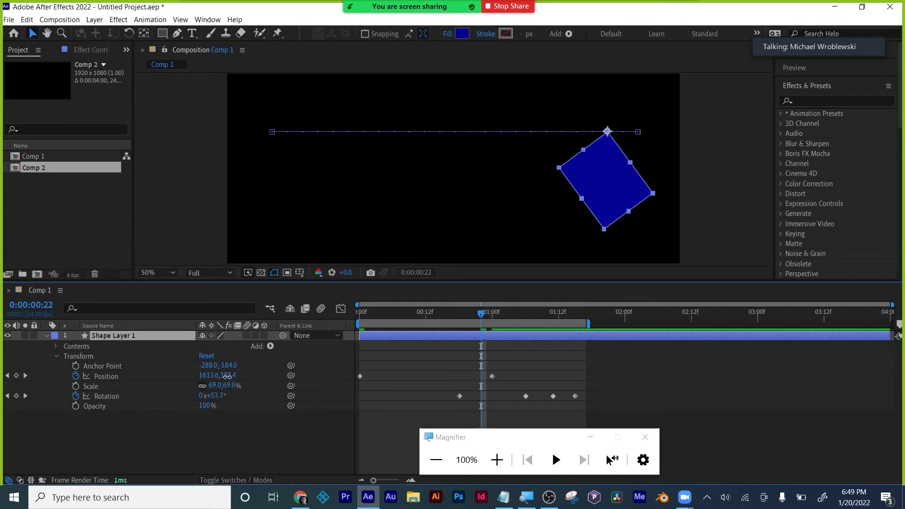
left_click_drag(227, 375, 99, 379)
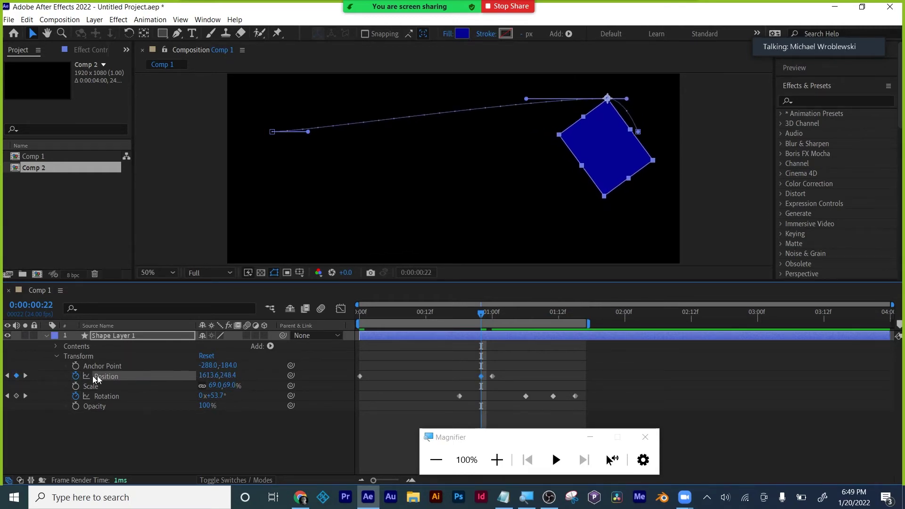
left_click(497, 460)
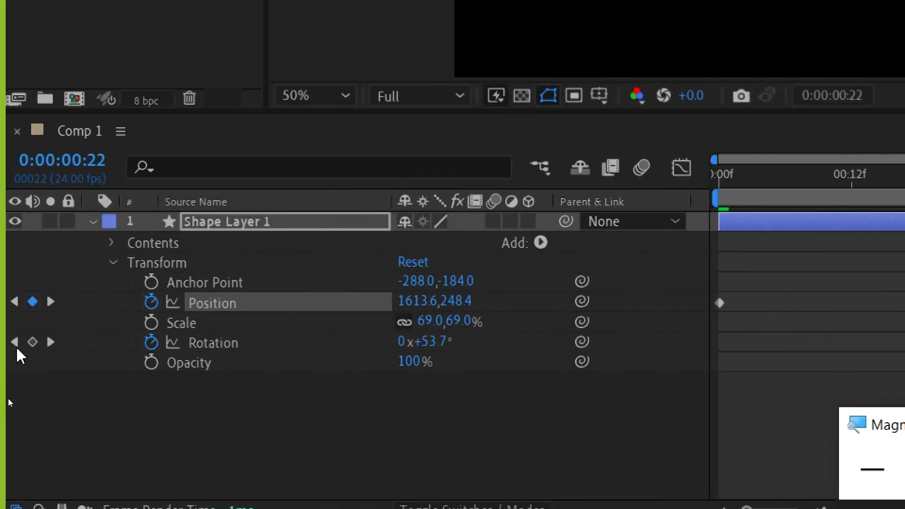
left_click(33, 302)
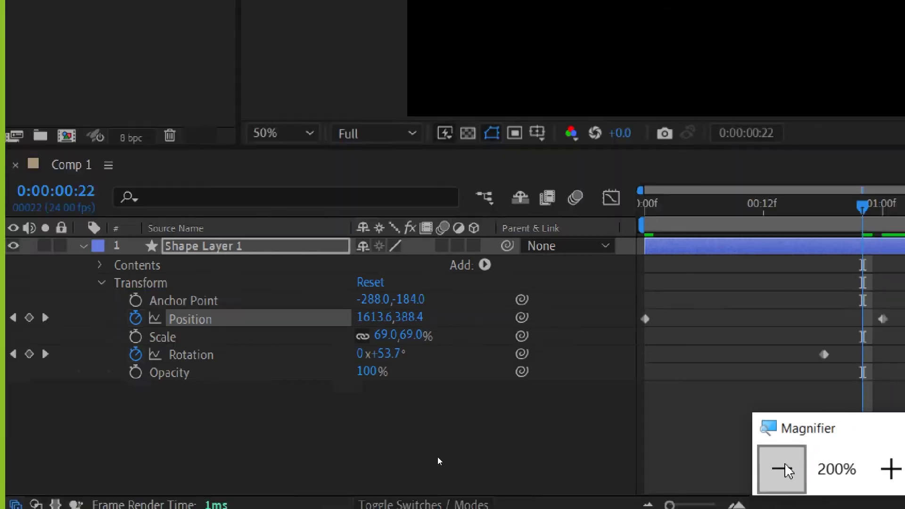
left_click(803, 470)
left_click_drag(484, 316, 514, 319)
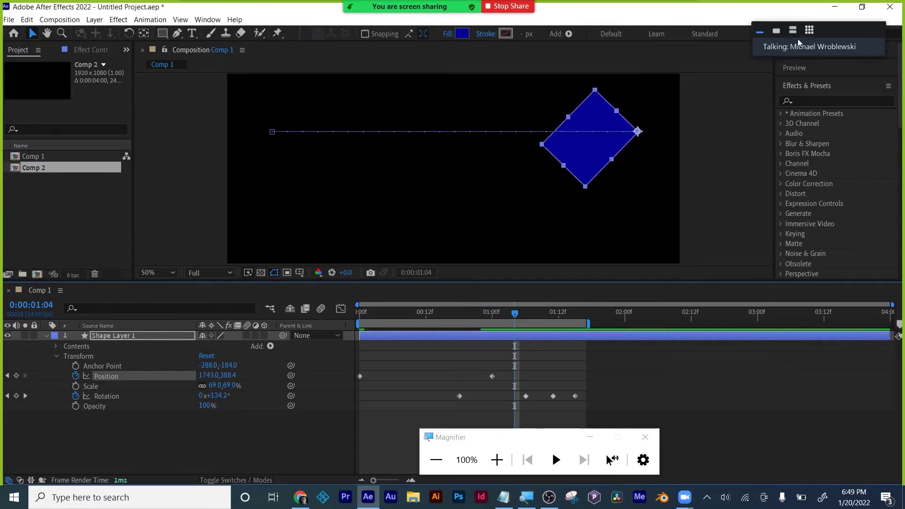
left_click(777, 29)
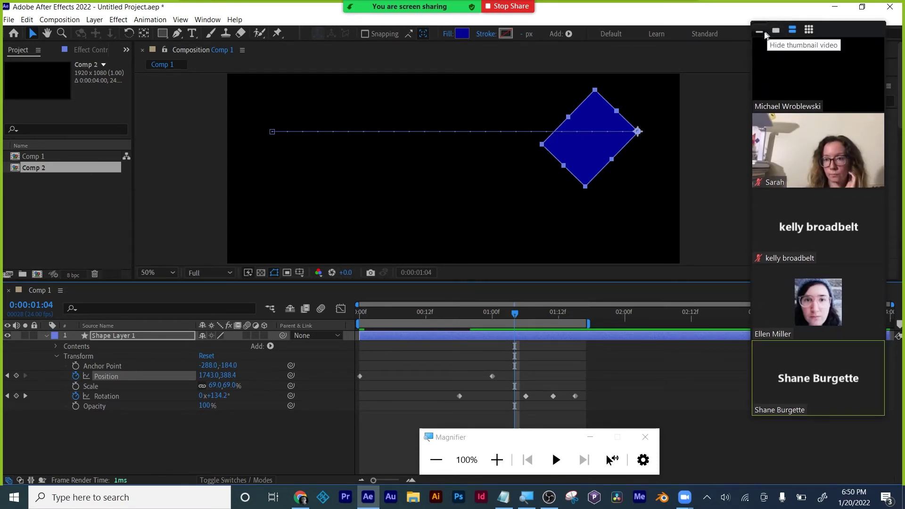
left_click(755, 34)
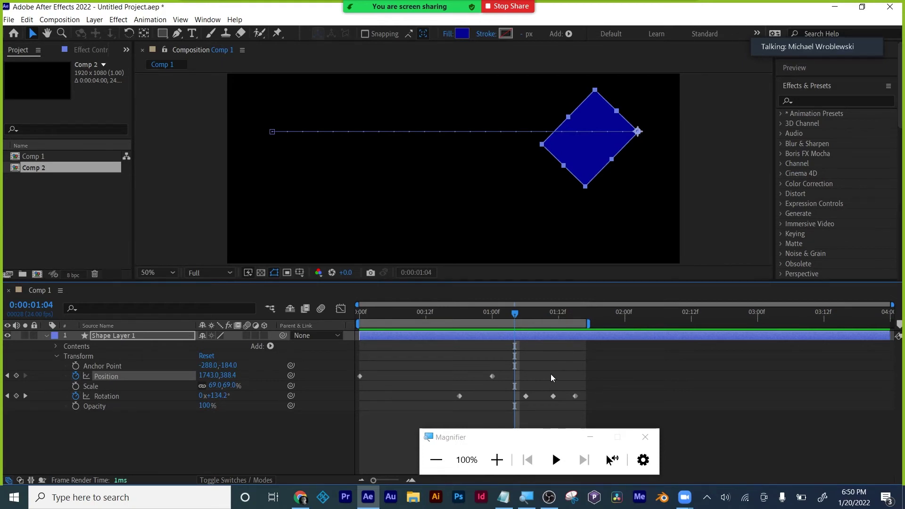
Step: Delete the rectangle shape layer and add a text layer reading QUIZ near the middle of the composition
left_click(597, 335)
key("Delete")
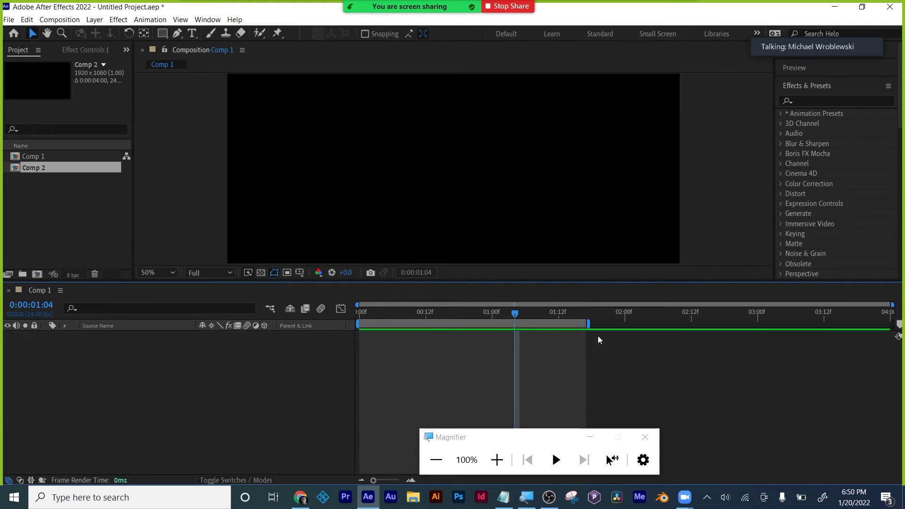
left_click(190, 35)
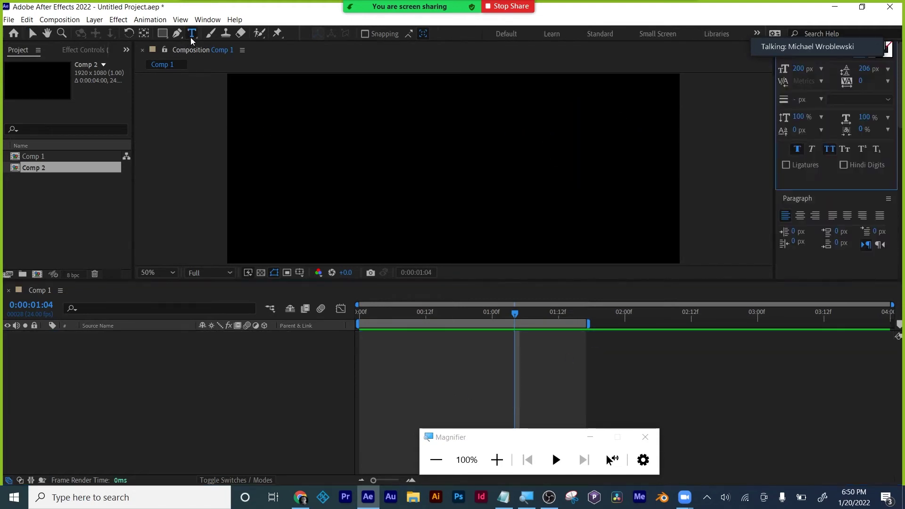
left_click(402, 176)
type("Q")
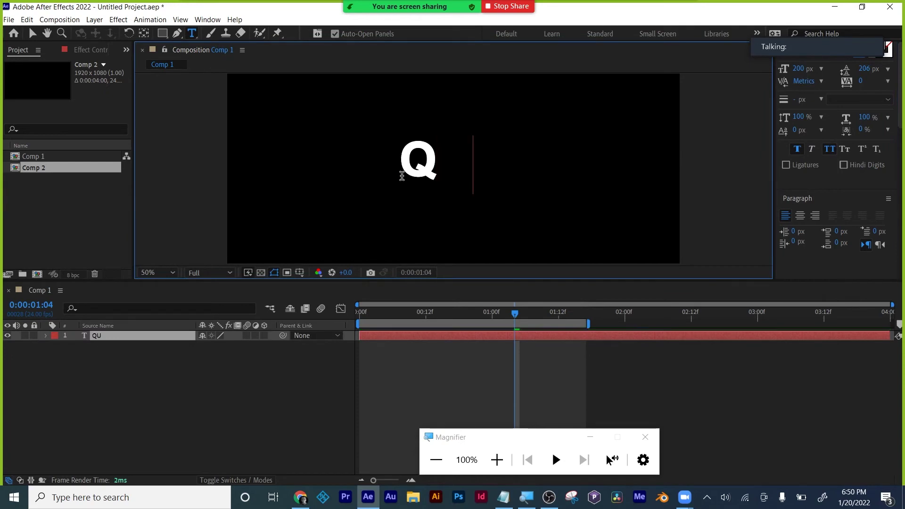
type("UIZ")
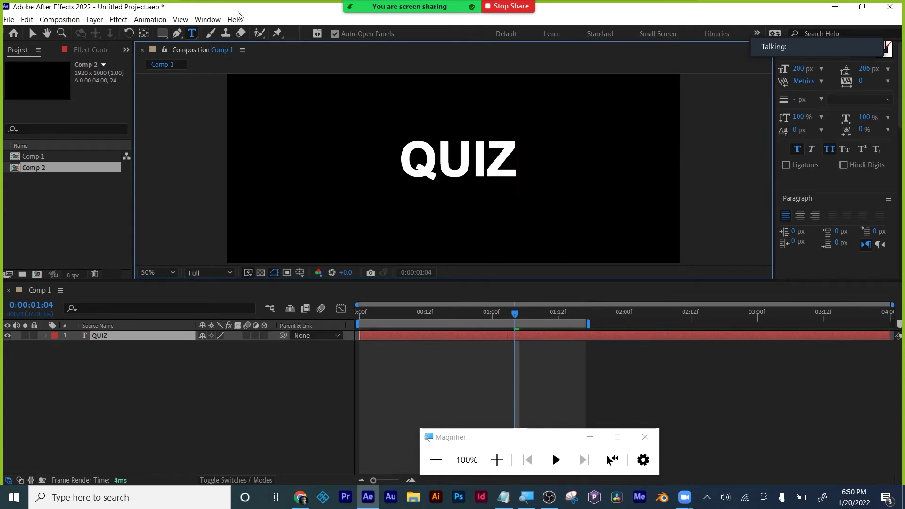
left_click(32, 33)
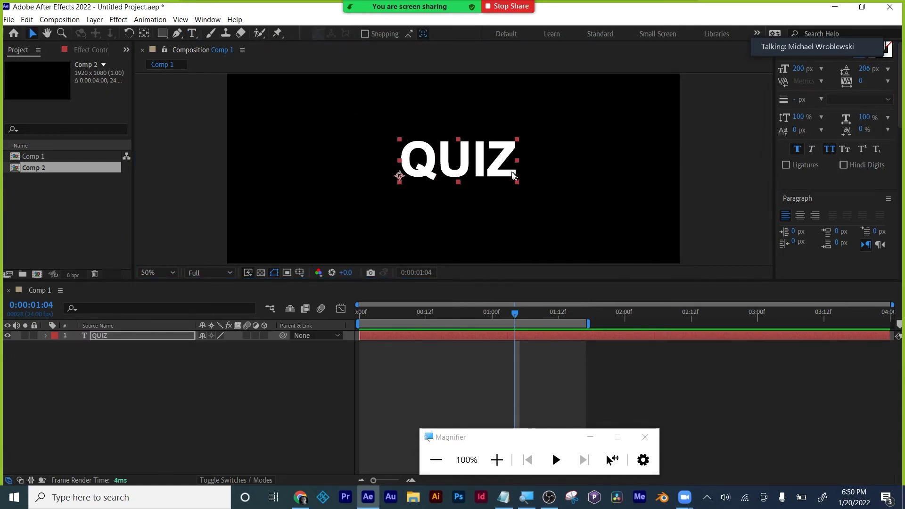
left_click_drag(471, 161, 477, 167)
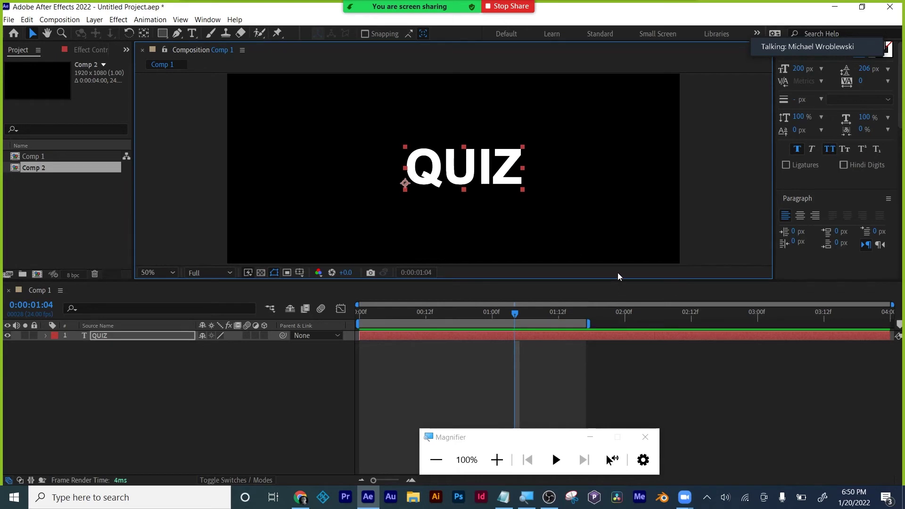
Step: Enlarge the composition view, expand the work area to the full timeline, and return to 0:00:00:00
left_click_drag(615, 299, 615, 341)
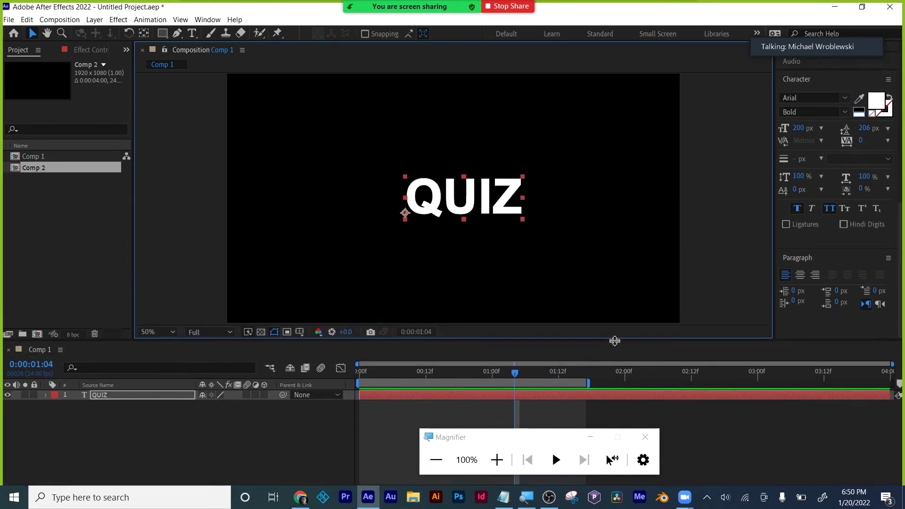
left_click_drag(840, 384, 872, 387)
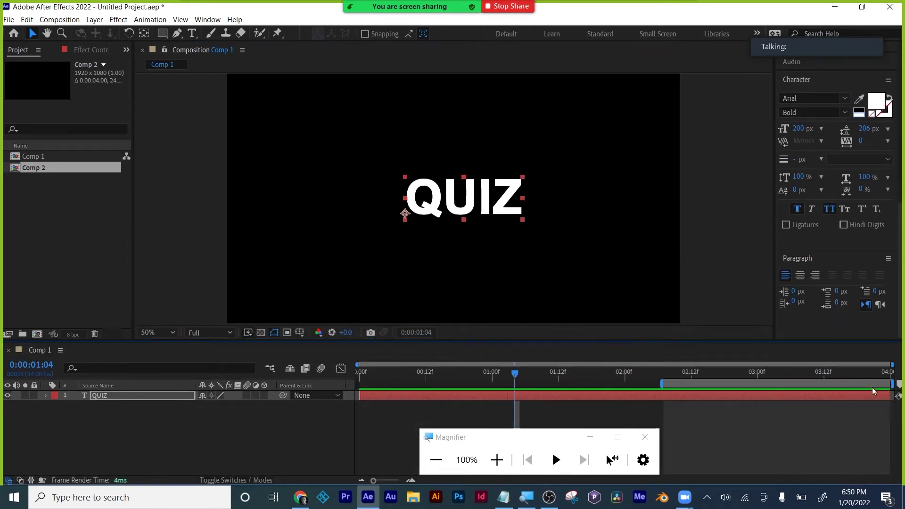
left_click_drag(663, 384, 300, 372)
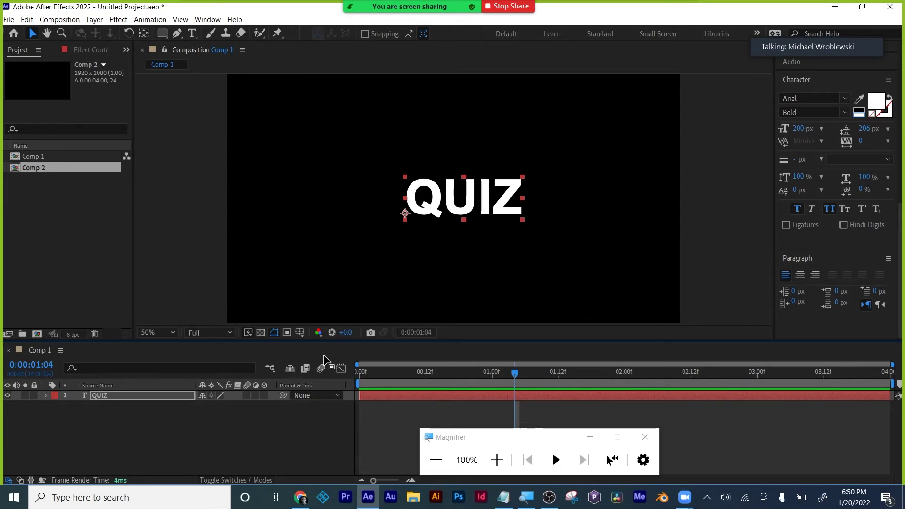
left_click(363, 375)
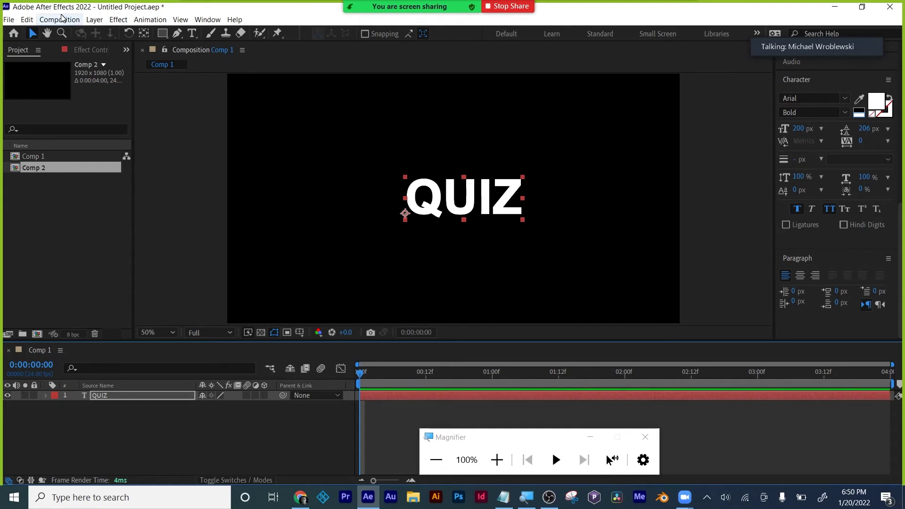
Step: Set Comp 1's duration to 0:00:07:00 and extend the QUIZ layer to the end of the composition
left_click(60, 20)
left_click(88, 47)
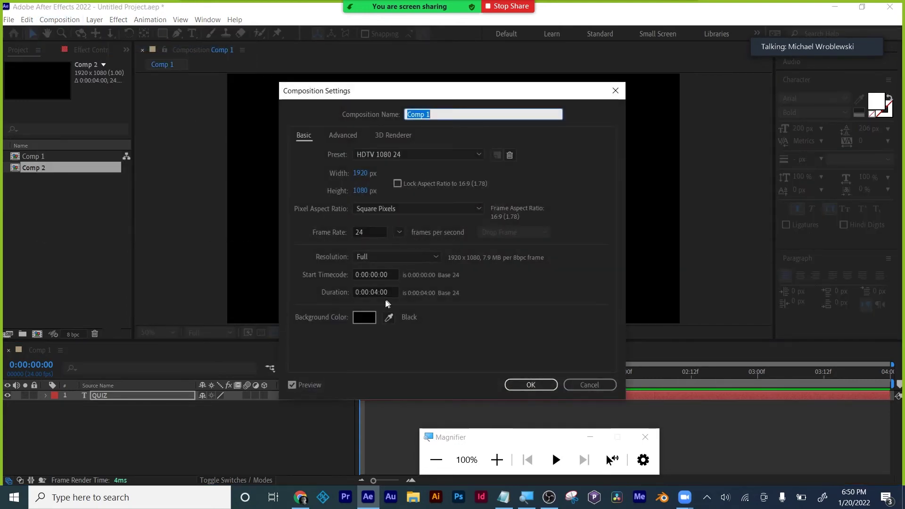
left_click(377, 292)
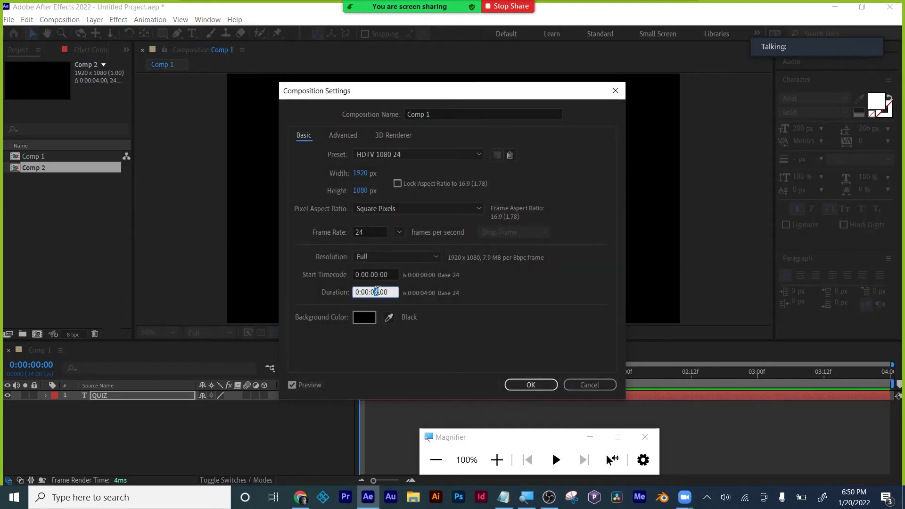
type("7")
key("Return")
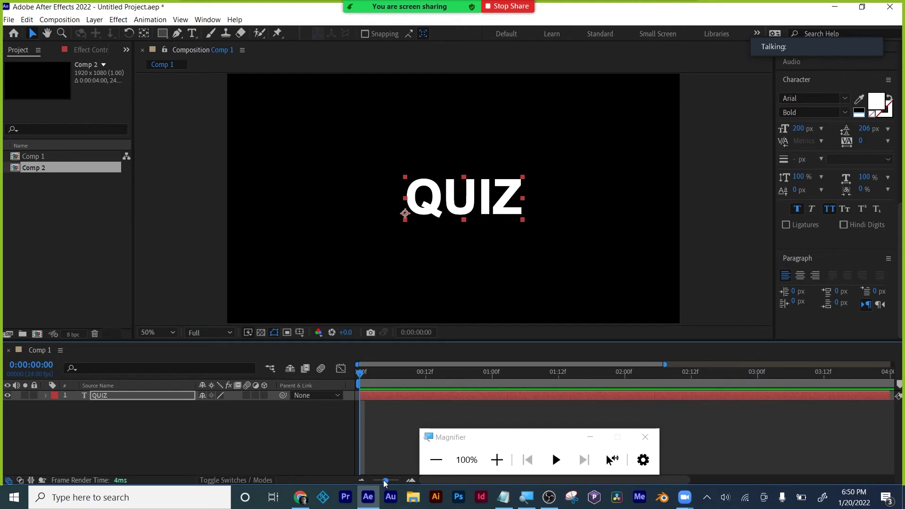
left_click_drag(384, 480, 377, 480)
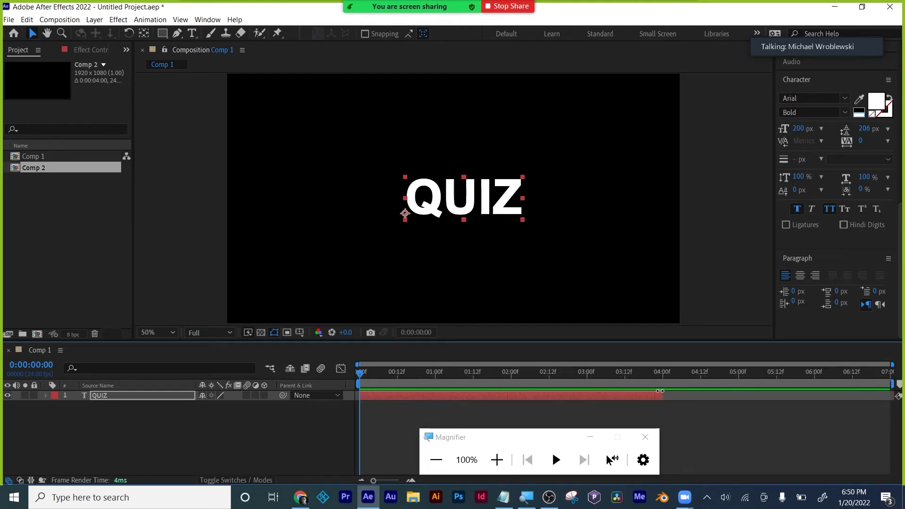
left_click_drag(662, 396, 893, 396)
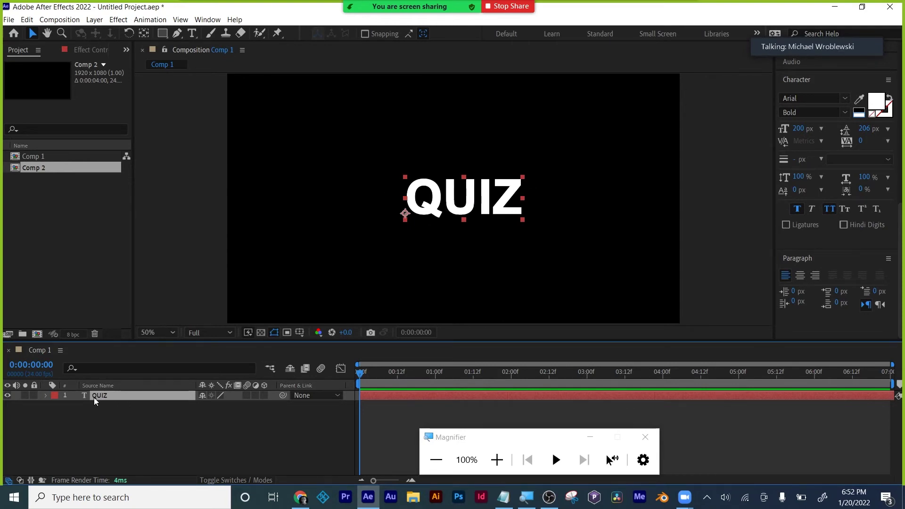
Step: Add an Opacity keyframe of 0% to the QUIZ layer at 0:00:00:00
key("t")
left_click_drag(419, 373, 351, 377)
left_click(75, 406)
left_click_drag(204, 406, 124, 432)
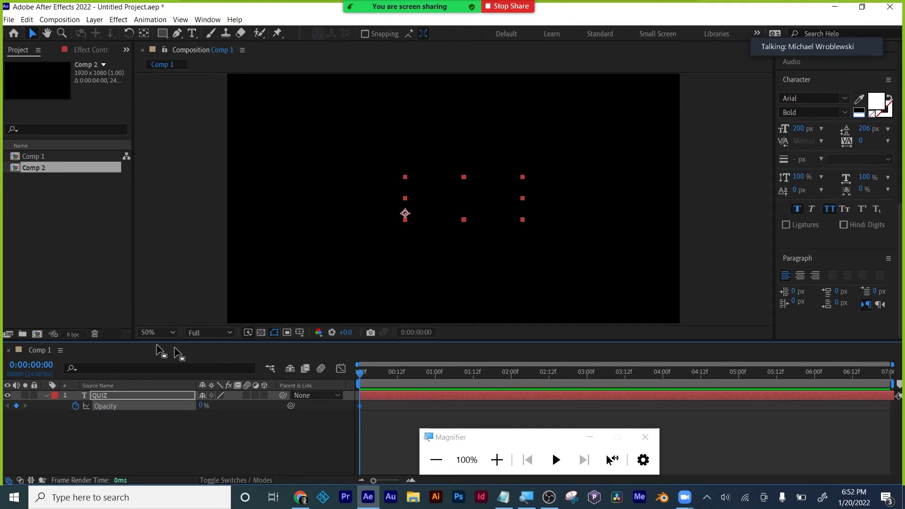
Step: Add an Opacity keyframe of 100% at 0:00:01:00 so the QUIZ text fades in, and scrub through the fade
left_click(43, 362)
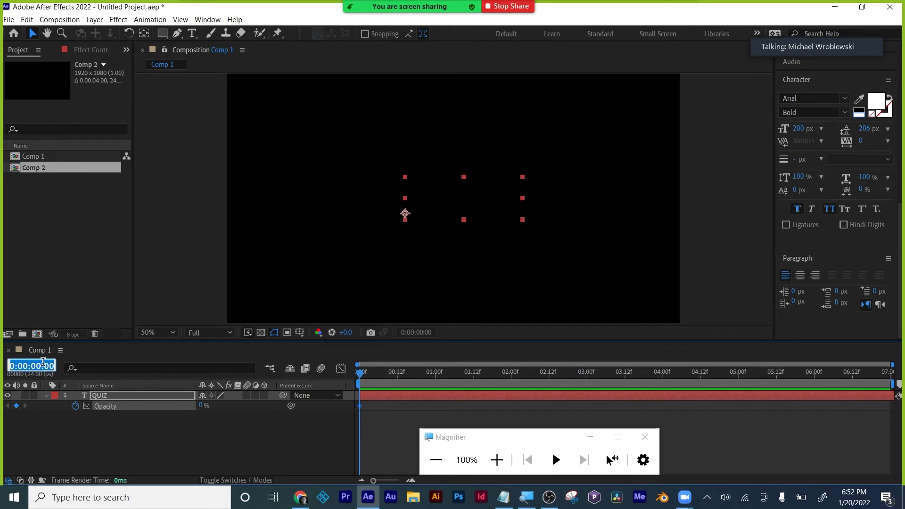
type("1.00")
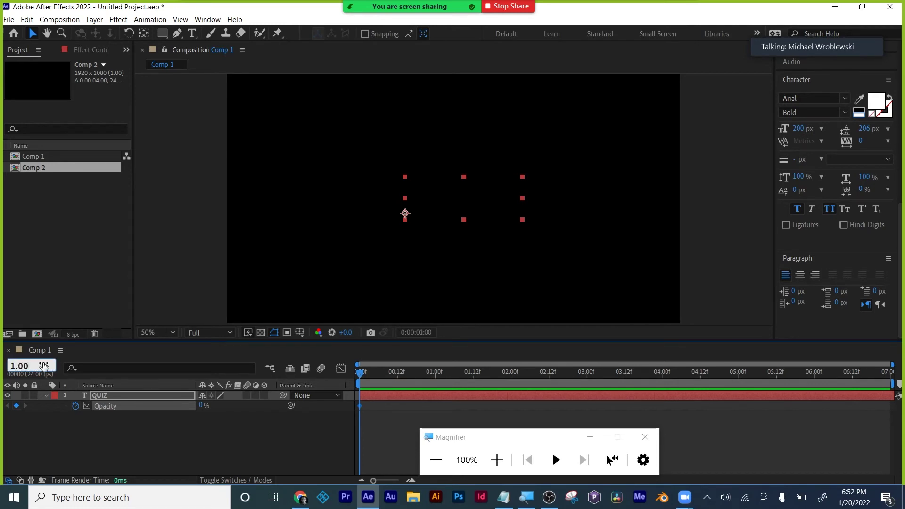
key("Return")
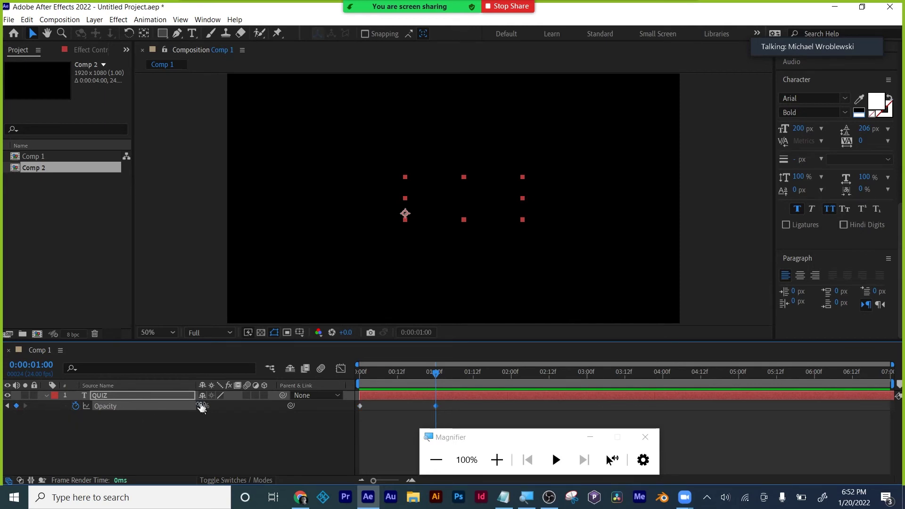
left_click_drag(200, 405, 361, 404)
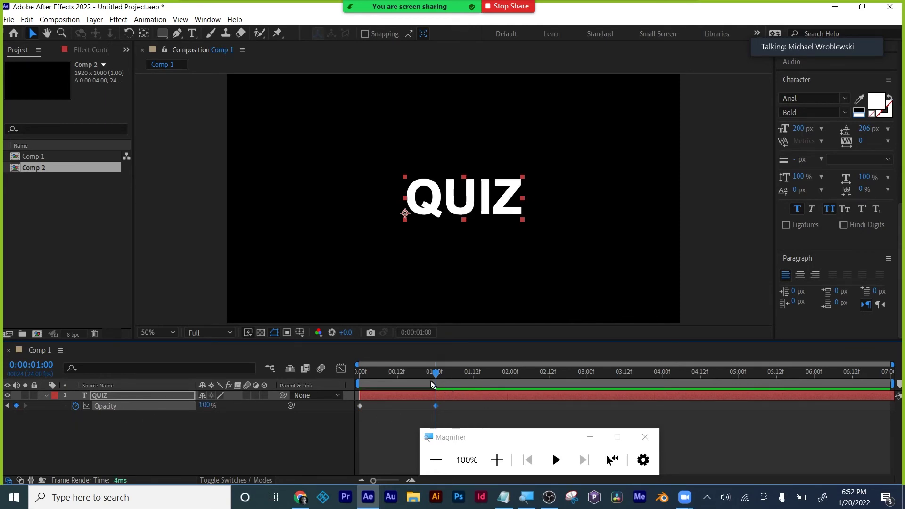
mouse_move(430, 374)
left_mouse_down()
mouse_move(350, 373)
mouse_move(438, 374)
left_mouse_up()
Step: Add an Opacity keyframe at 0:00:04:00 that holds the QUIZ text at 100%
left_click(43, 365)
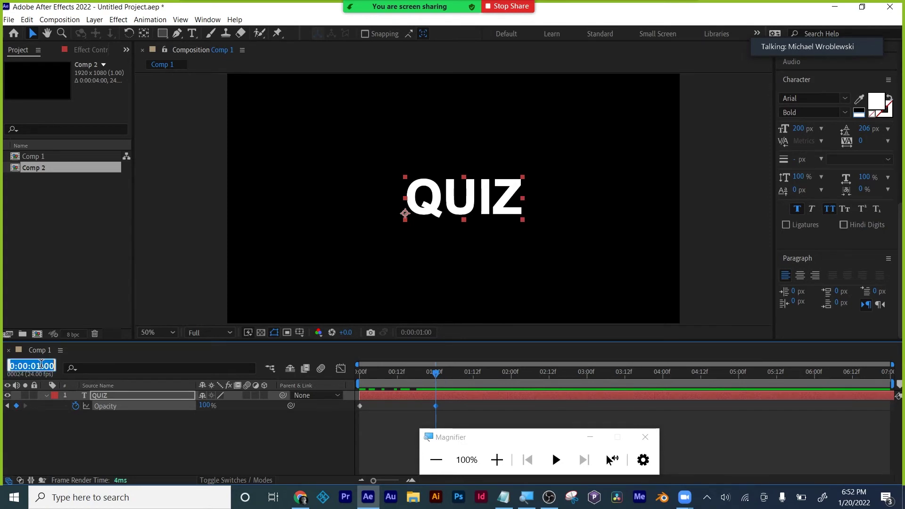
type("4")
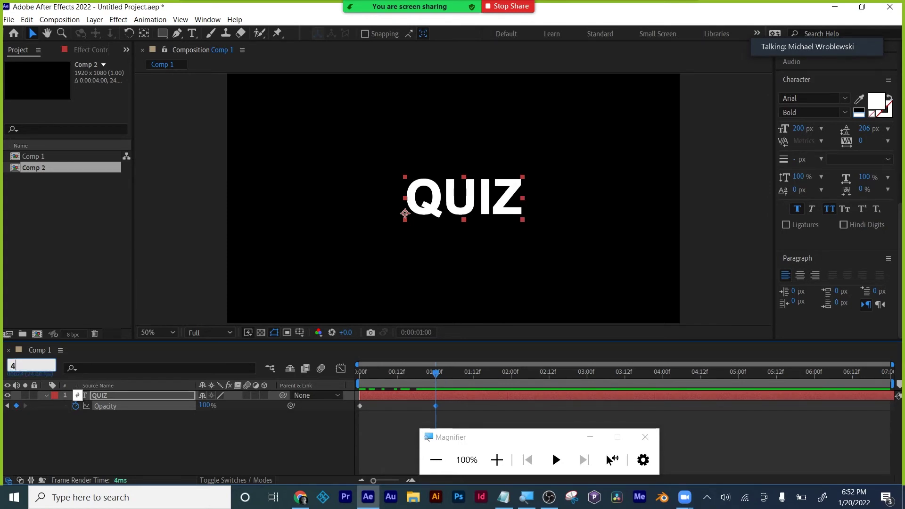
type(".")
key("Return")
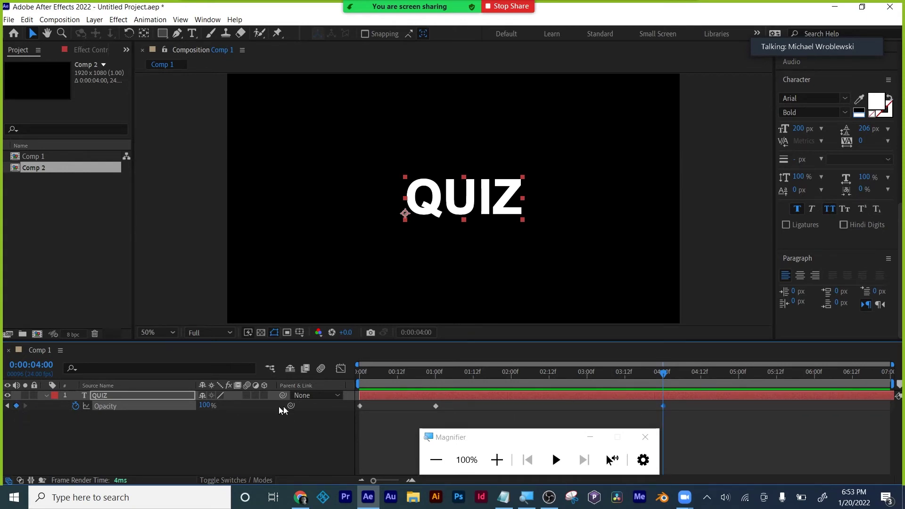
Step: Scrub through the animation and set an Opacity keyframe of 0% at 0:00:05:00 to fade the QUIZ text out
left_click(359, 377)
left_click_drag(359, 377, 738, 377)
left_click(41, 366)
type("5.00")
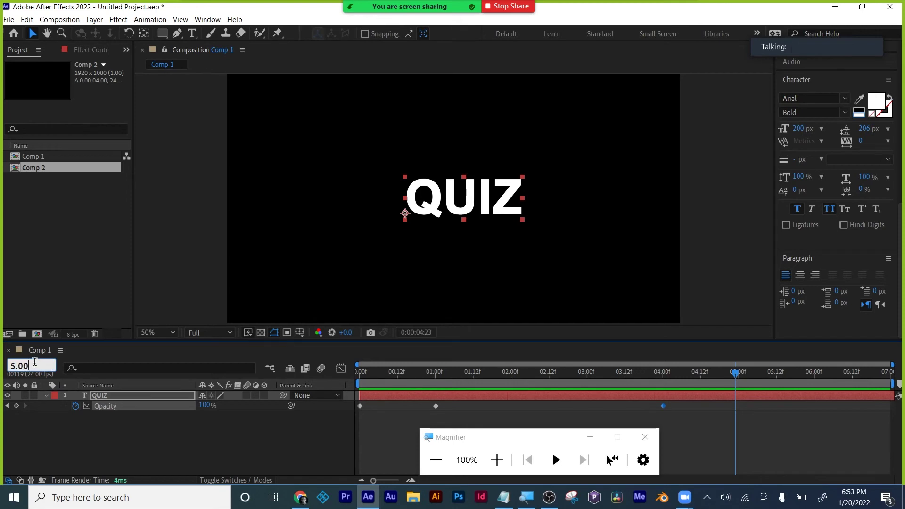
key("Return")
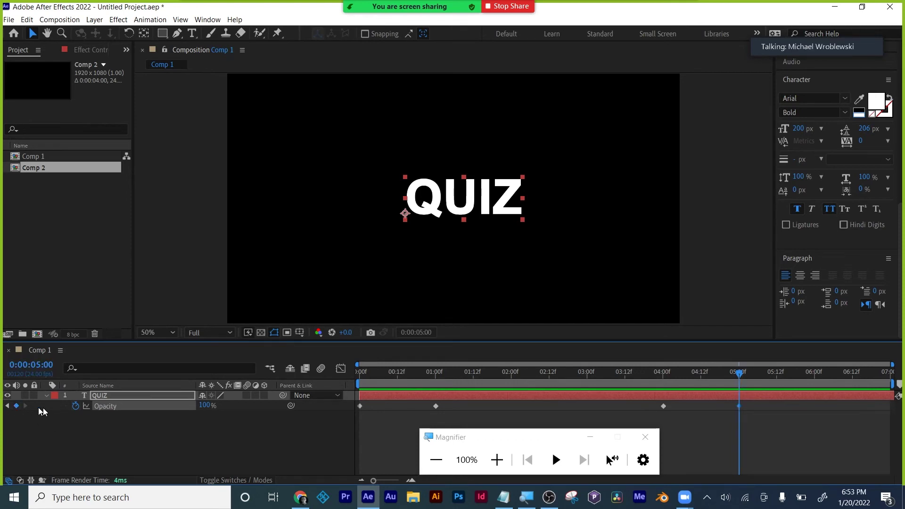
left_click(204, 406)
type("0")
key("Return")
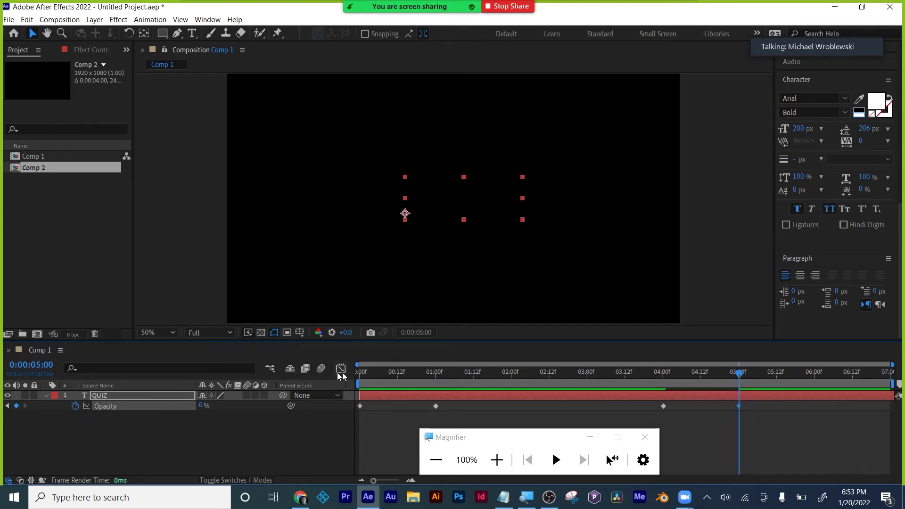
Step: Return to the start of the composition and step forward through the Opacity keyframes to 0:00:04:00
key("Home")
left_click(27, 406)
left_click(27, 406)
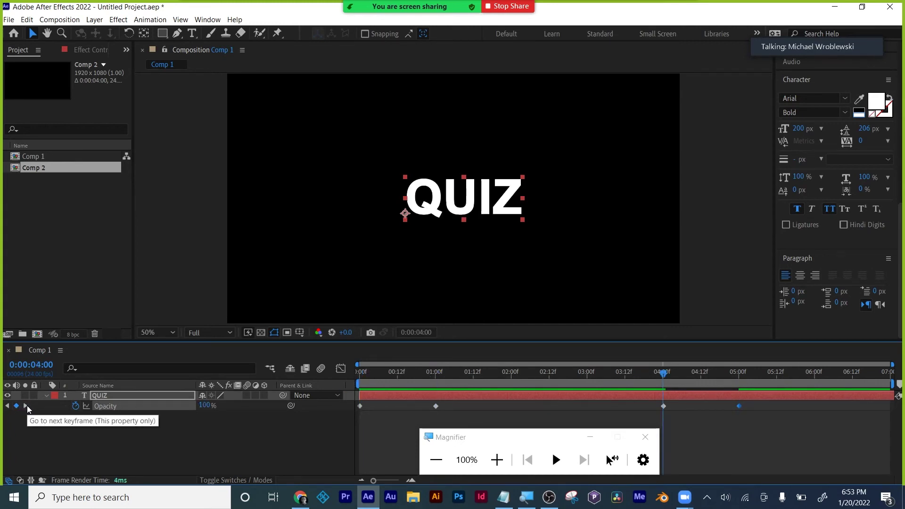
Step: Try previewing the QUIZ fade with the Opacity keyframe at 0:00:04:00 deleted, and undo the deletion
left_click(26, 405)
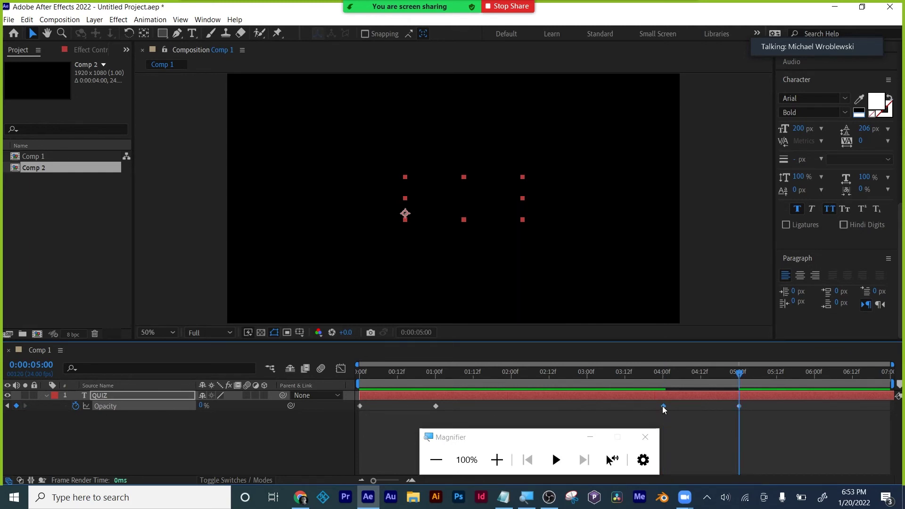
key("Delete")
left_click(429, 375)
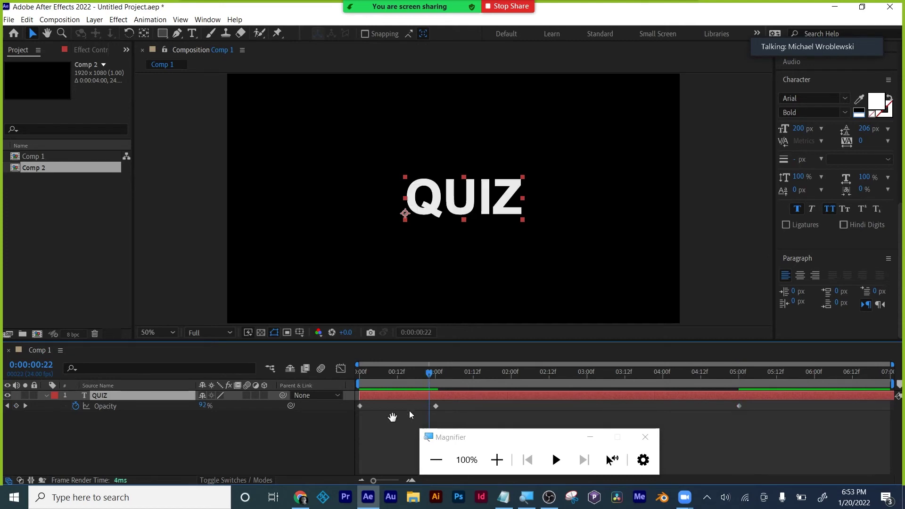
key("space")
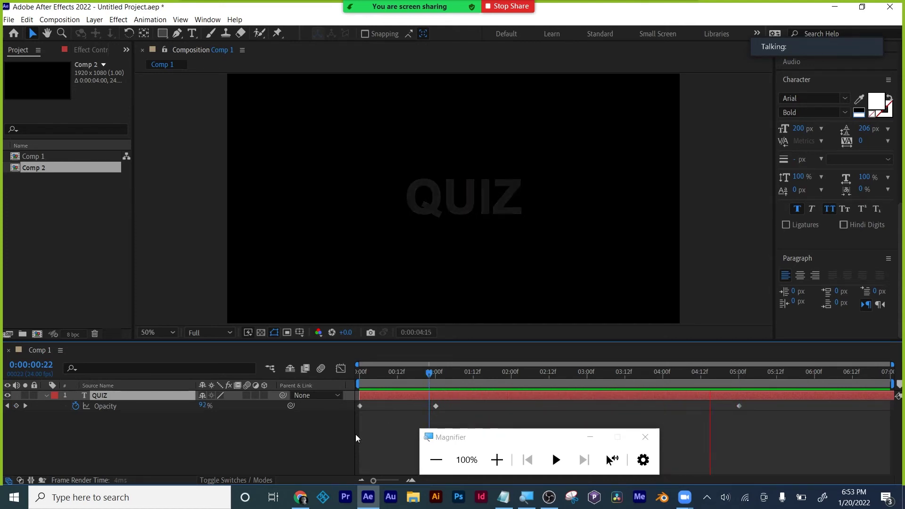
key("space")
key("ctrl+z")
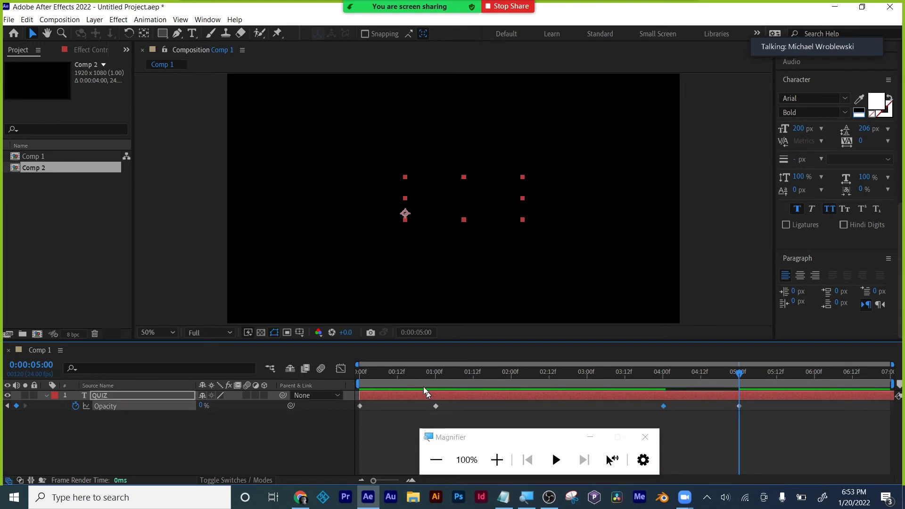
Step: Play the QUIZ fade from the start of the composition and scrub from 0:00:01:00 to 0:00:04:00
left_click(358, 373)
key("space")
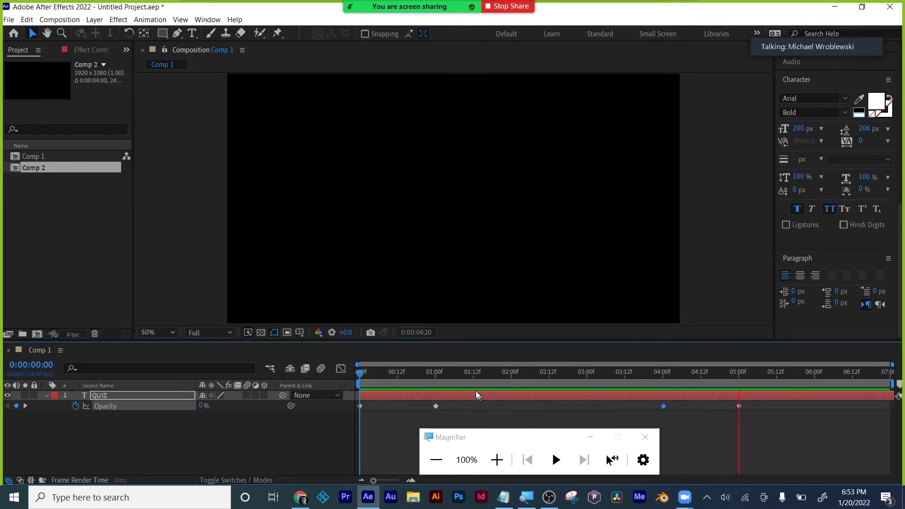
key("space")
left_click_drag(439, 372, 671, 393)
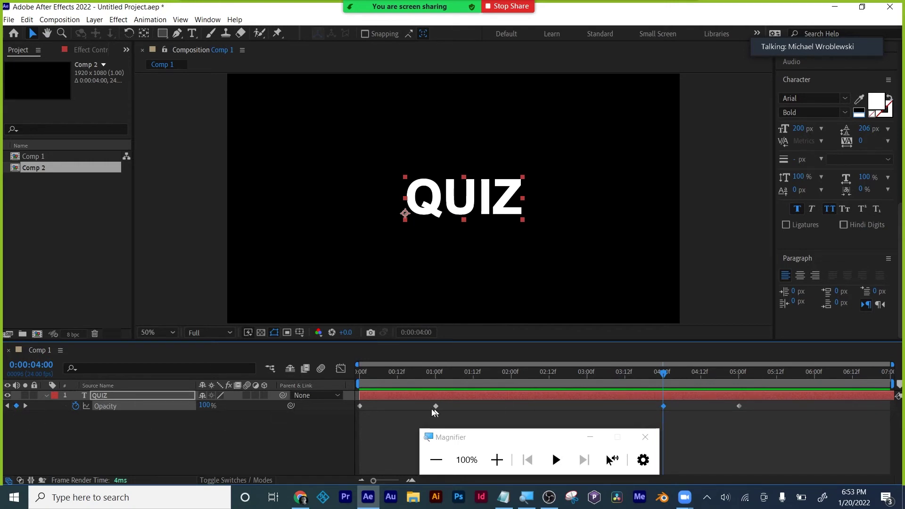
left_click_drag(429, 424, 456, 406)
left_click(174, 440)
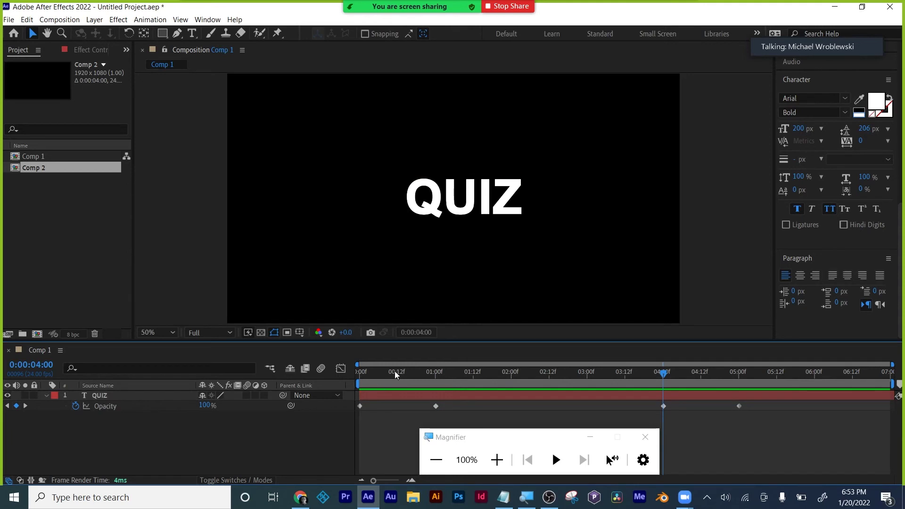
Step: Return to the start of the composition and delete the QUIZ text layer
left_click_drag(394, 370, 321, 379)
left_click(100, 396)
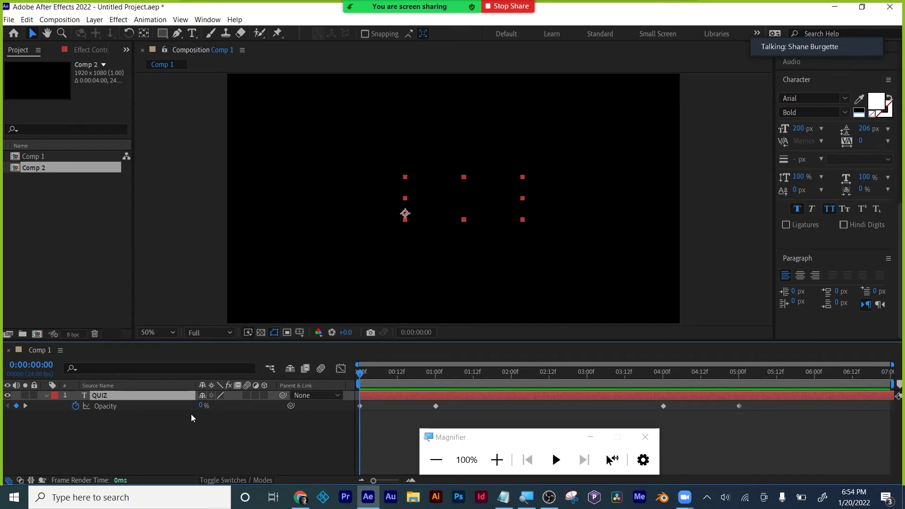
left_click(8, 396)
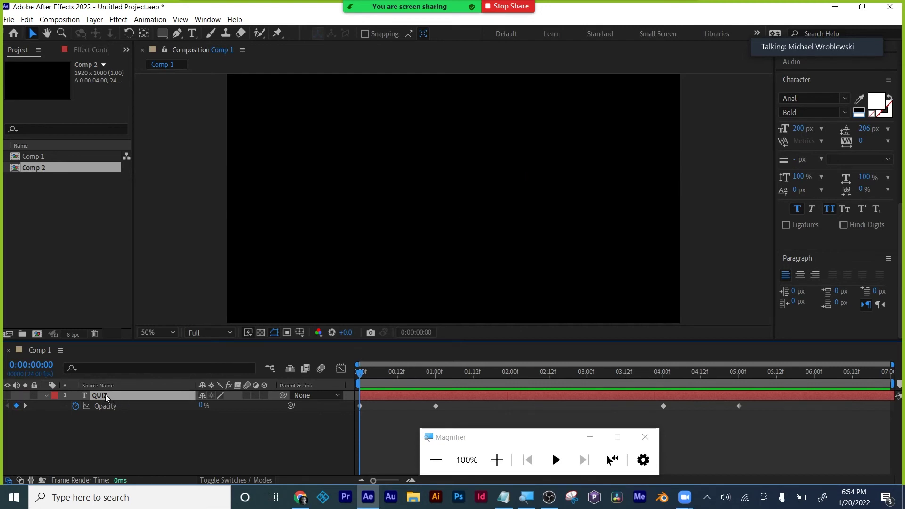
key("Delete")
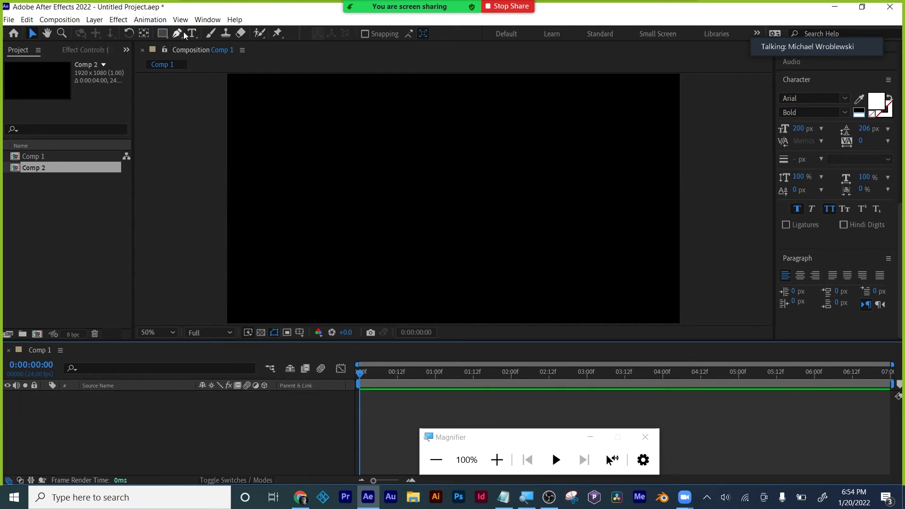
Step: Draw a blue rectangle near the middle of the composition and move its layer to a Position of about 1201, 560
left_click(162, 33)
left_click_drag(377, 159, 442, 217)
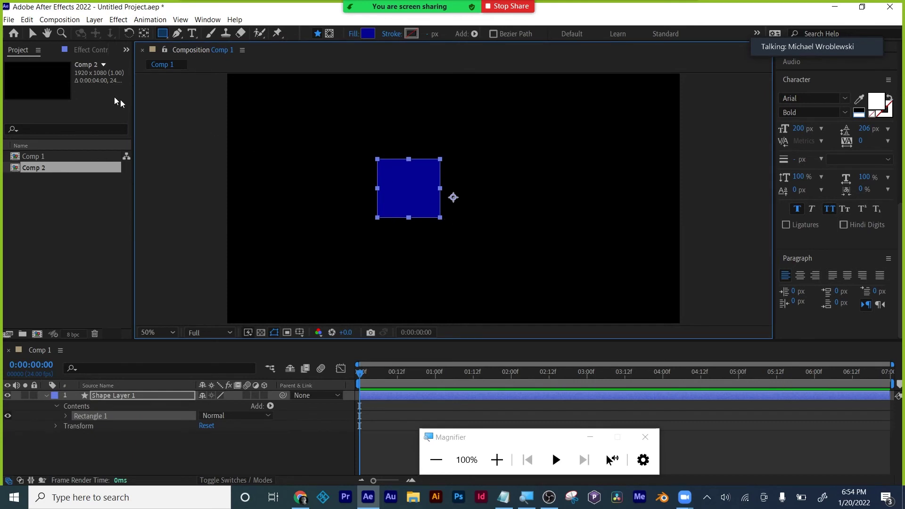
left_click(32, 33)
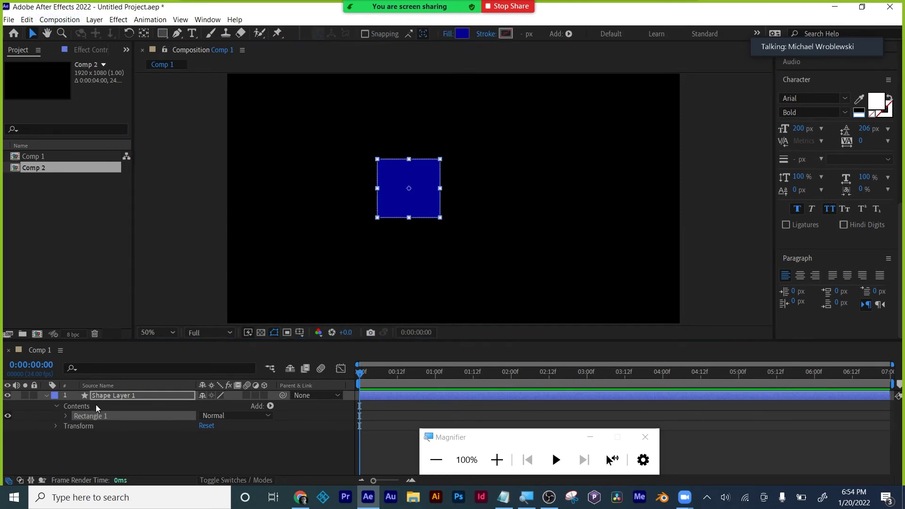
key("p")
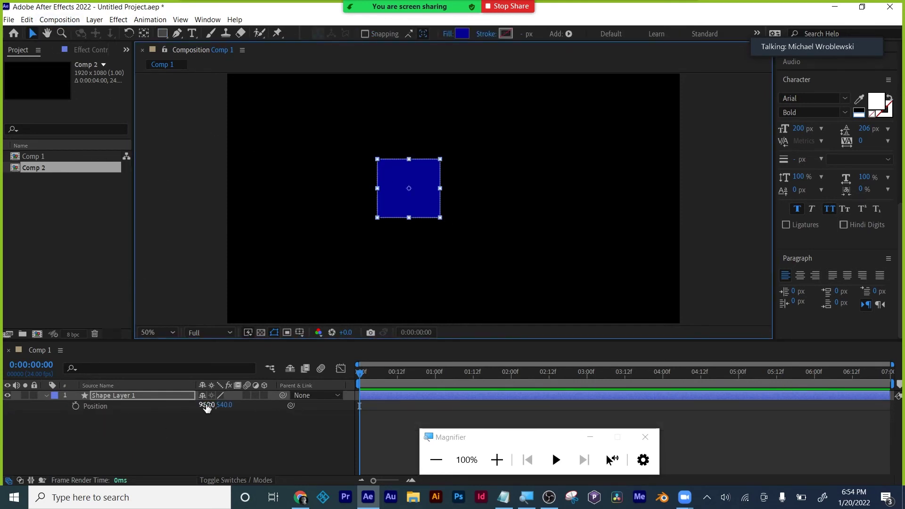
left_click_drag(206, 405, 22, 408)
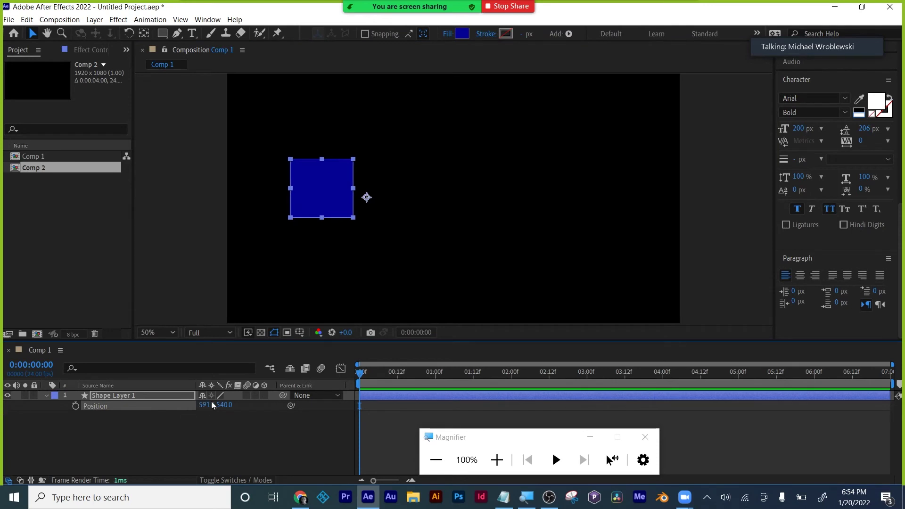
left_click_drag(337, 188, 509, 201)
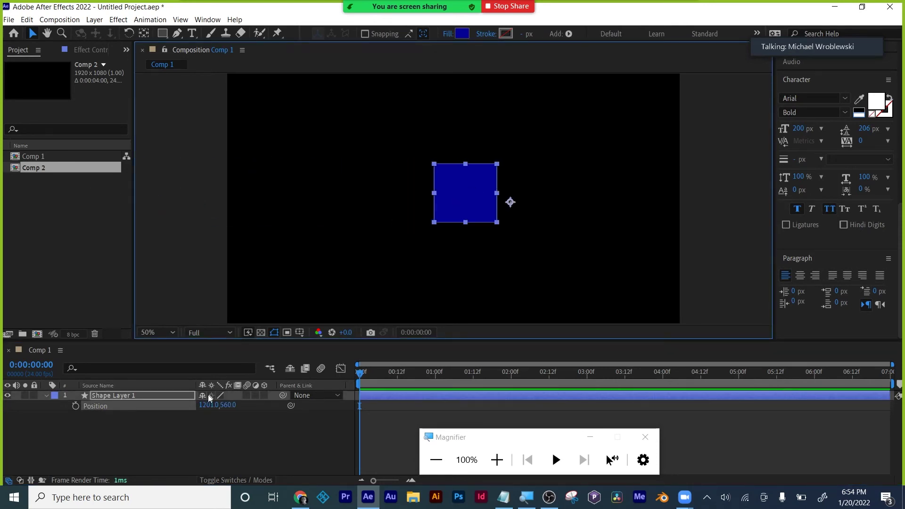
Step: Try a Rotation of 55° on the blue rectangle's layer and undo it
key("r")
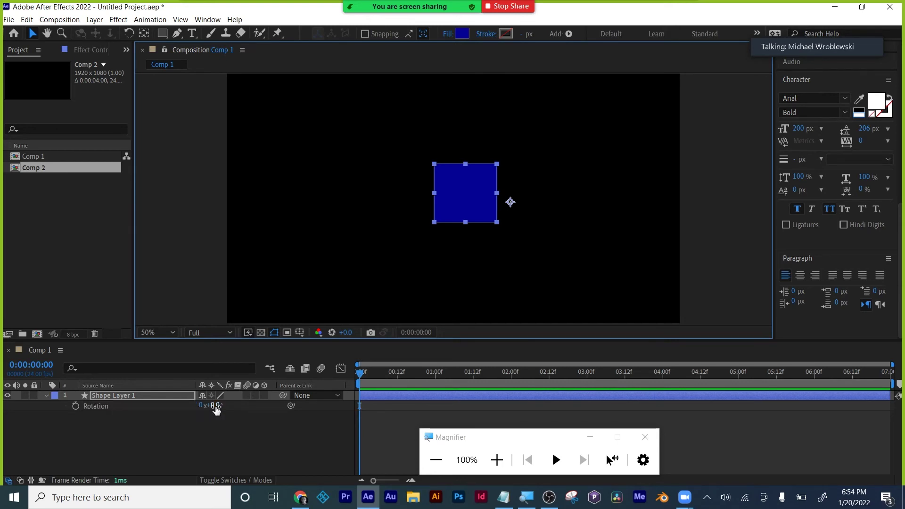
left_click_drag(216, 410, 252, 413)
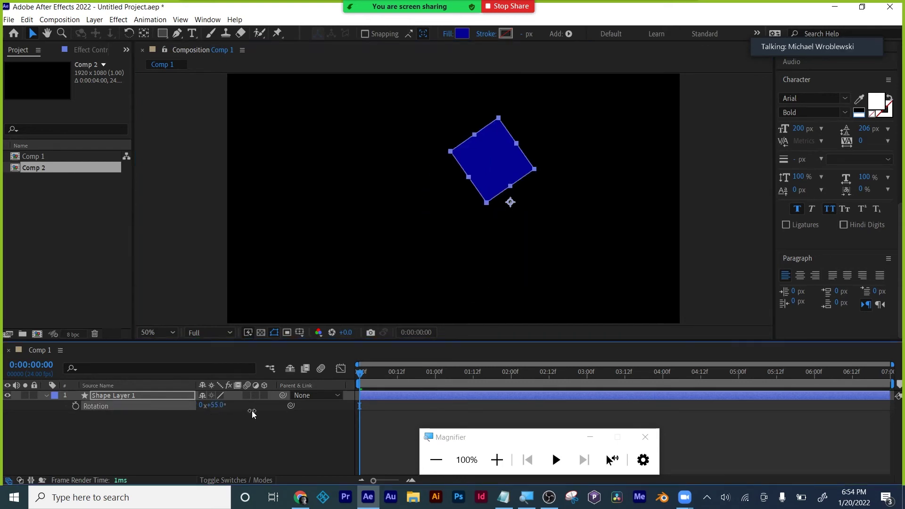
key("ctrl+z")
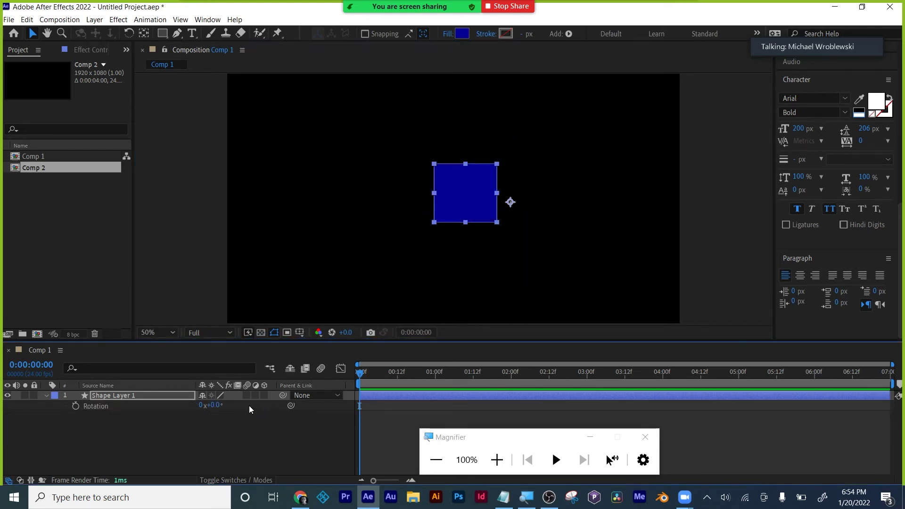
Step: Try a linked Scale of -100% on the blue rectangle's layer and undo it
left_click(113, 395)
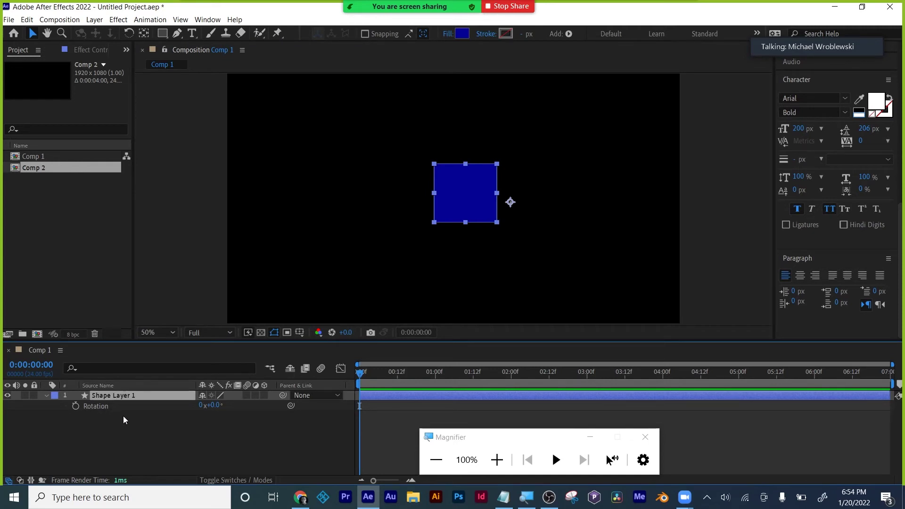
key("s")
left_click(216, 405)
type("-1")
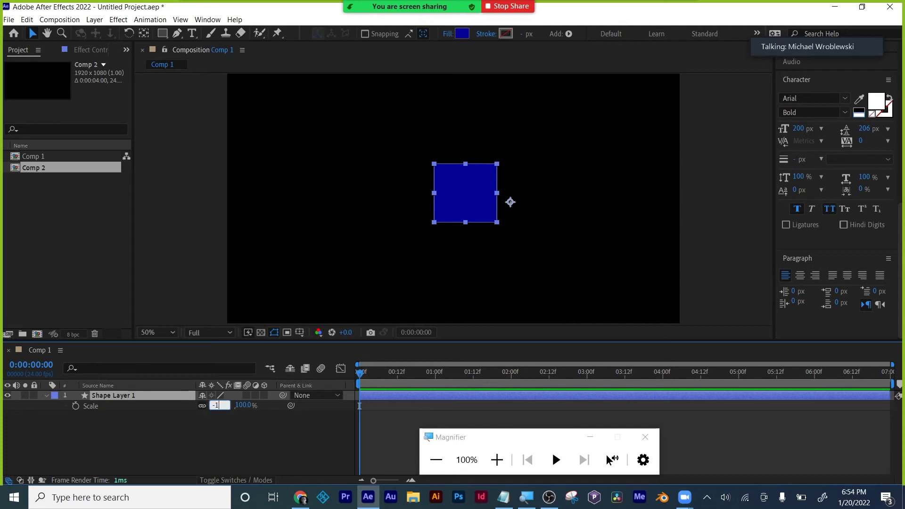
type("00")
key("Return")
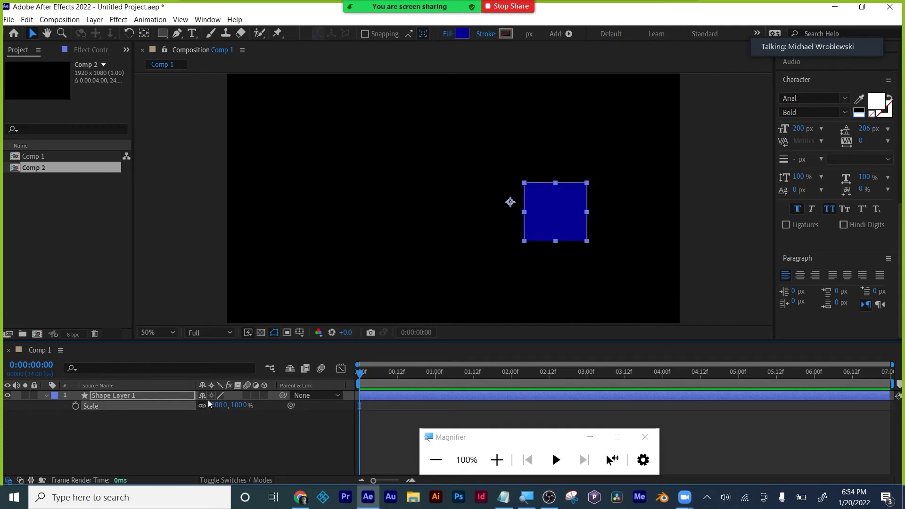
key("ctrl+z")
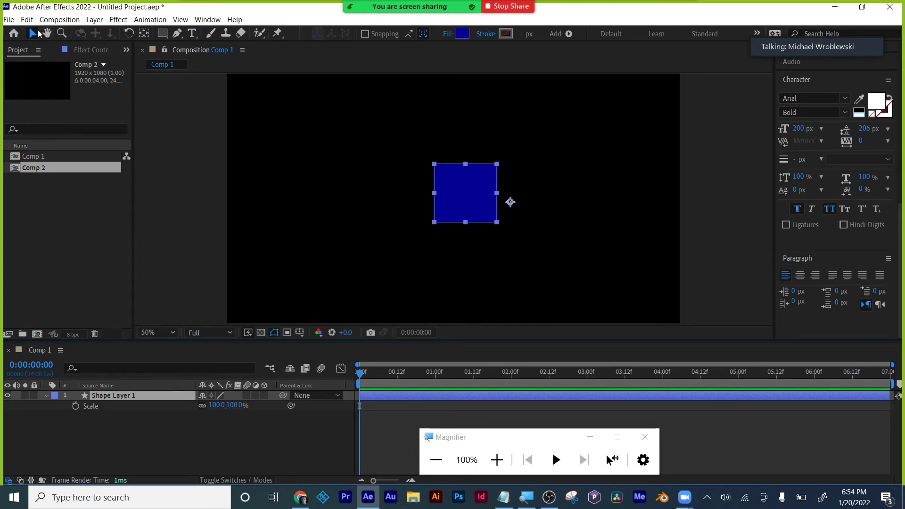
Step: Delete the blue rectangle and add a text layer reading HELLO in the composition
left_click(456, 188)
key("Delete")
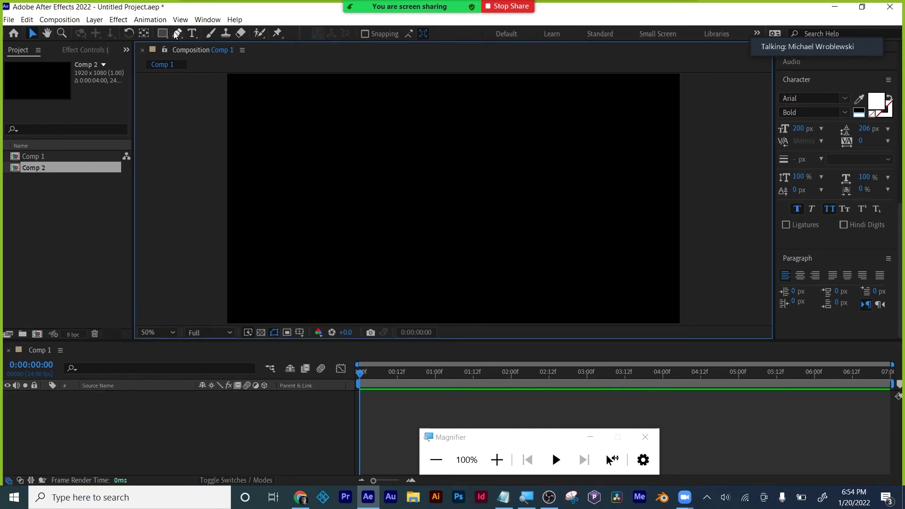
left_click(192, 33)
left_click(433, 225)
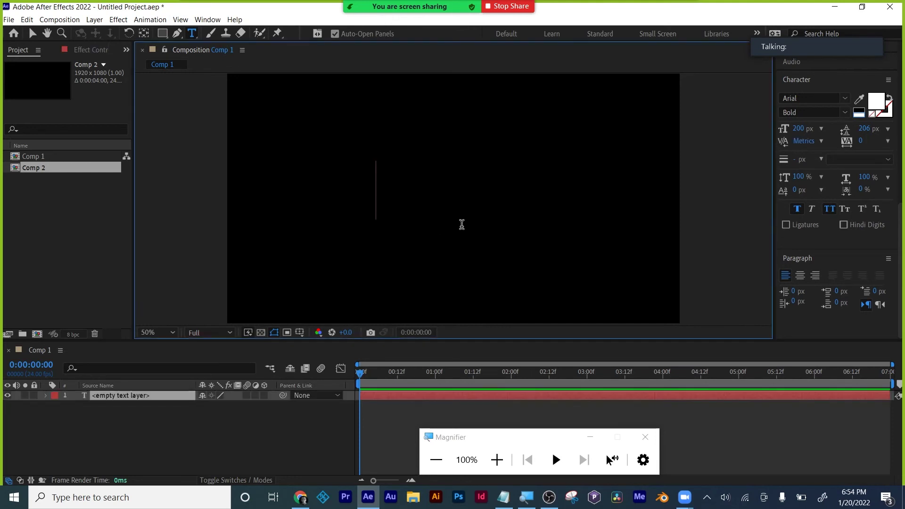
type("HELLO")
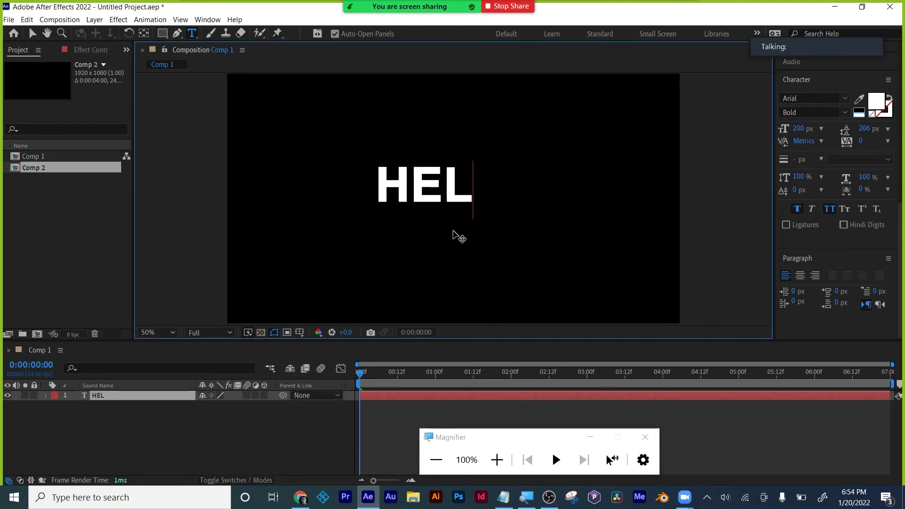
left_click(32, 33)
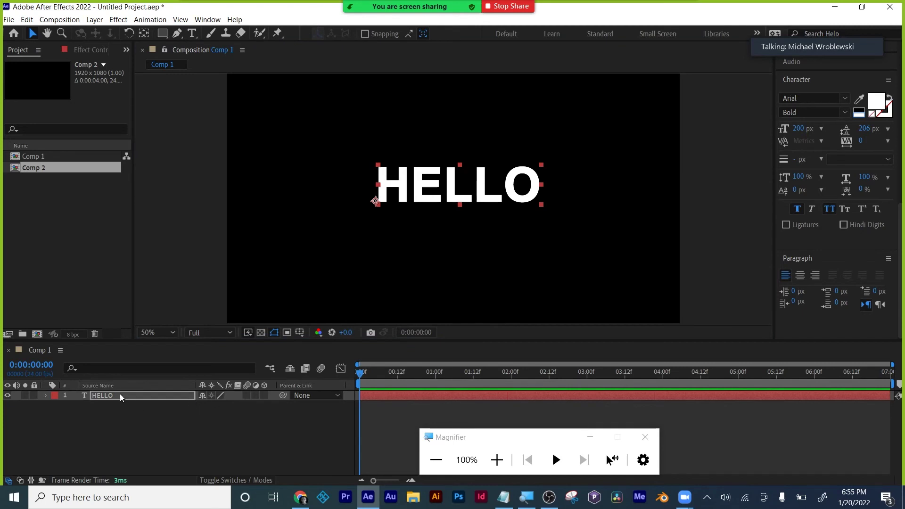
Step: Try mirroring the HELLO text with a horizontal Scale of -100% and moving it towards the frame's centre, and undo both changes
key("s")
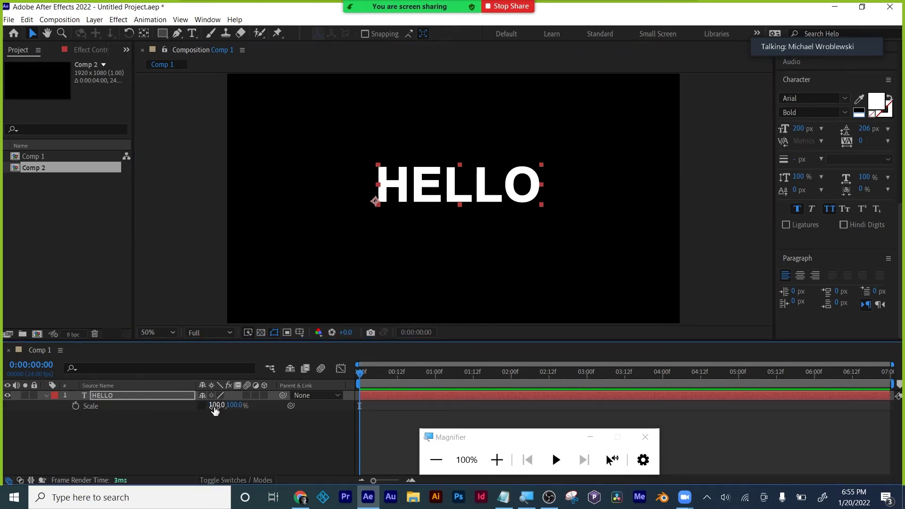
left_click(216, 405)
type("-100")
key("Return")
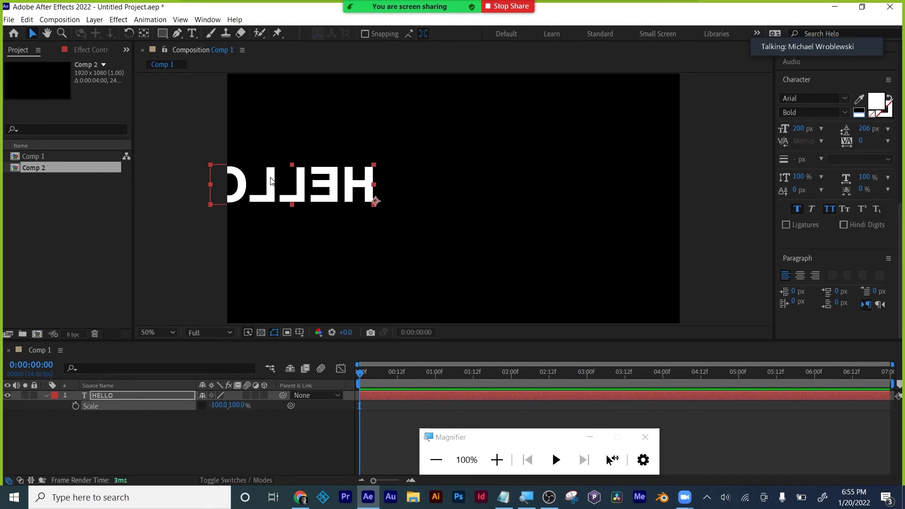
left_click_drag(306, 202, 482, 202)
key("ctrl+z")
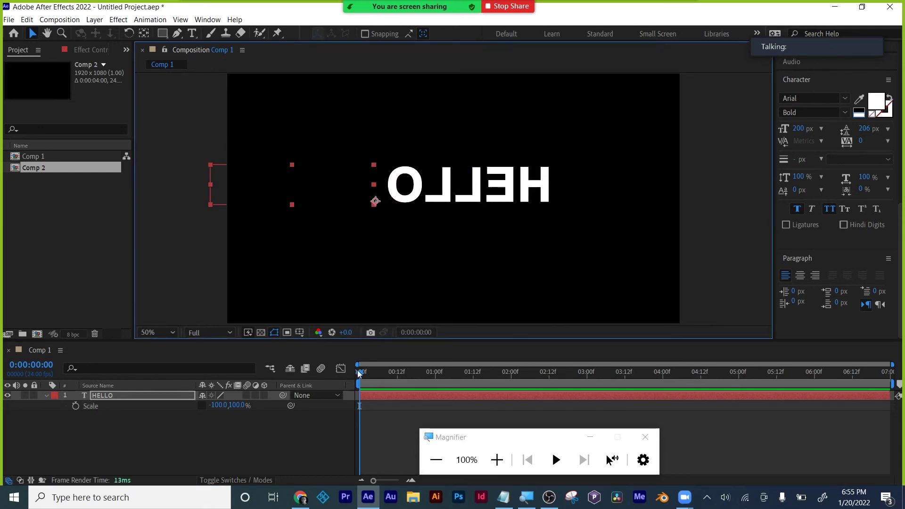
key("ctrl+z")
Step: Try flipping the HELLO text upside down with a vertical Scale of -100%, undo it, and deselect the layer
left_click(234, 405)
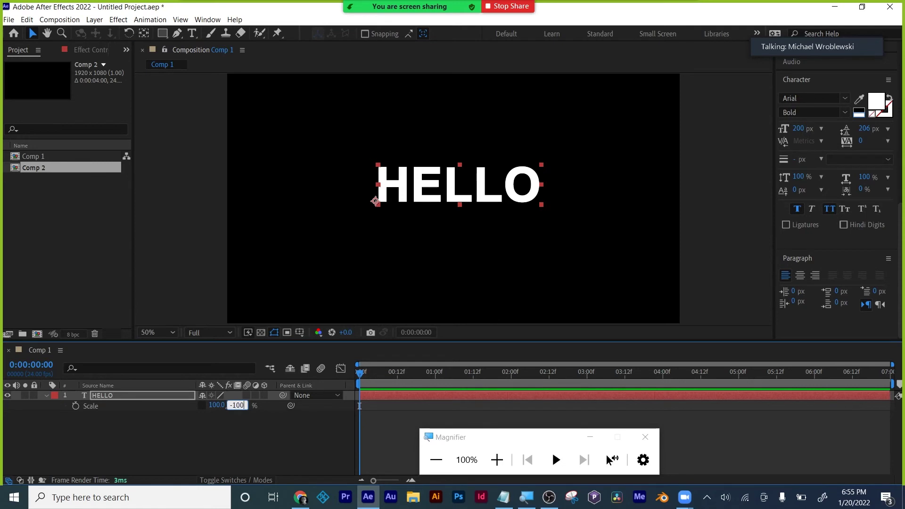
type("-100")
key("Return")
key("ctrl+z")
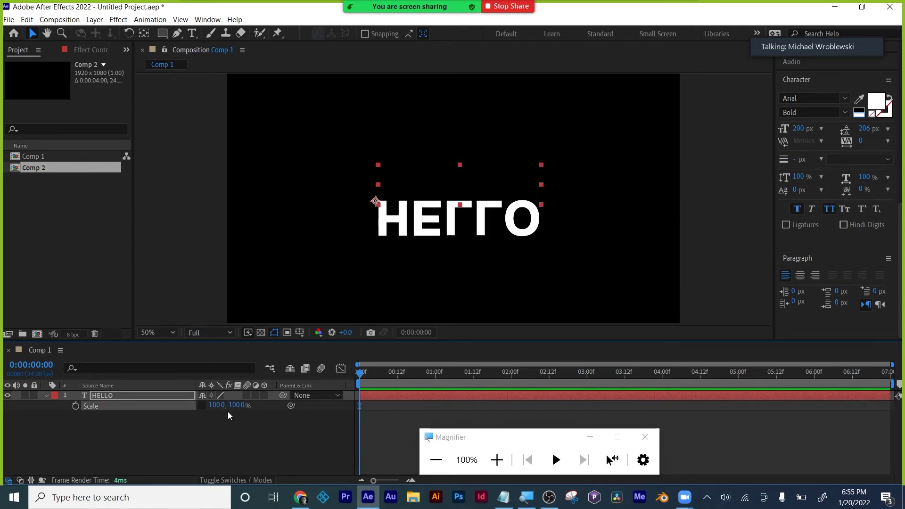
left_click(172, 446)
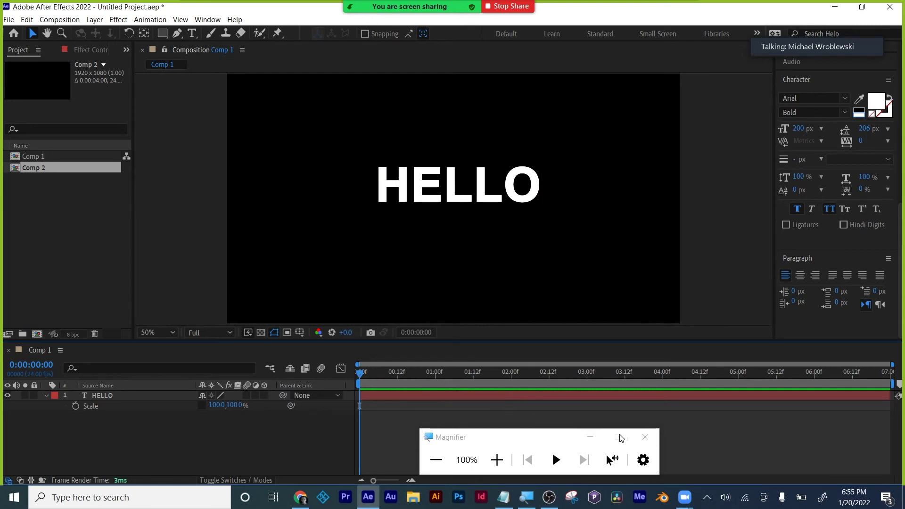
Step: Close the Magnifier window and select the HELLO text layer
left_click(645, 437)
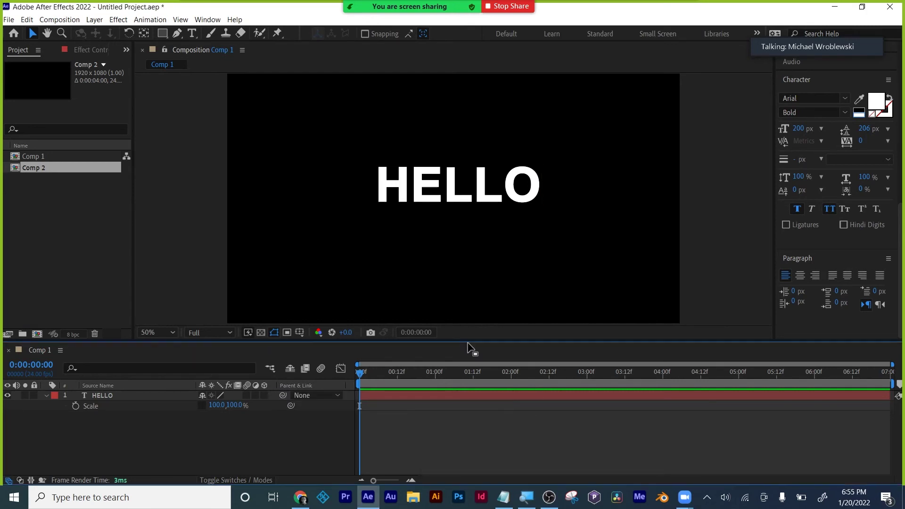
left_click(422, 198)
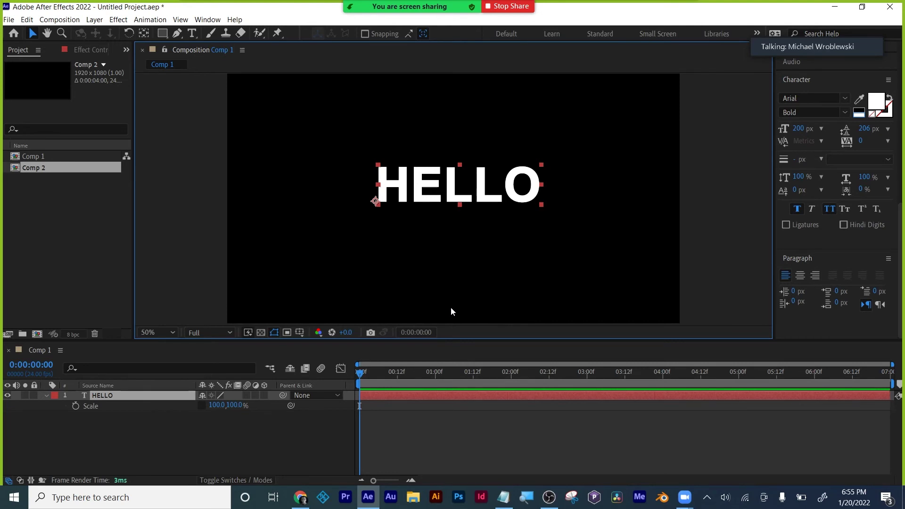
left_click(430, 395)
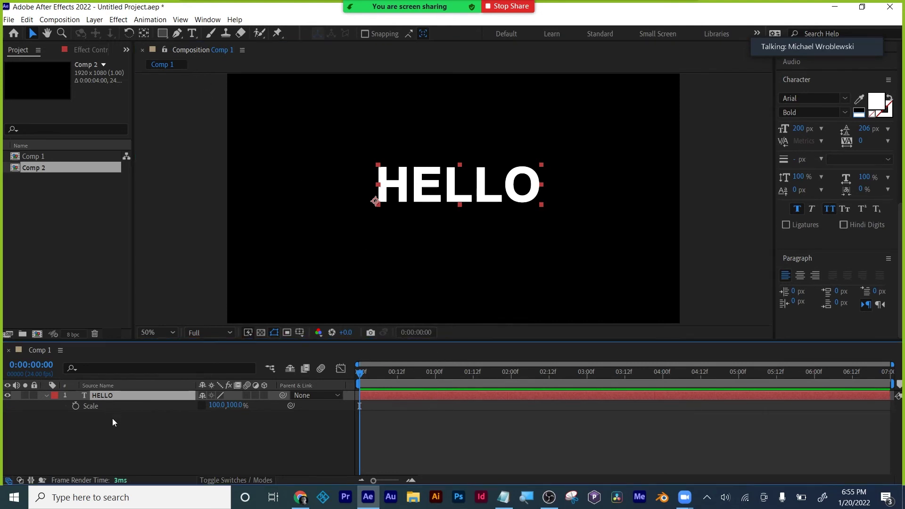
Step: Move the HELLO text layer's anchor point to the centre of the word with the Pan Behind (Anchor Point) tool
left_click(116, 463)
left_click(452, 184)
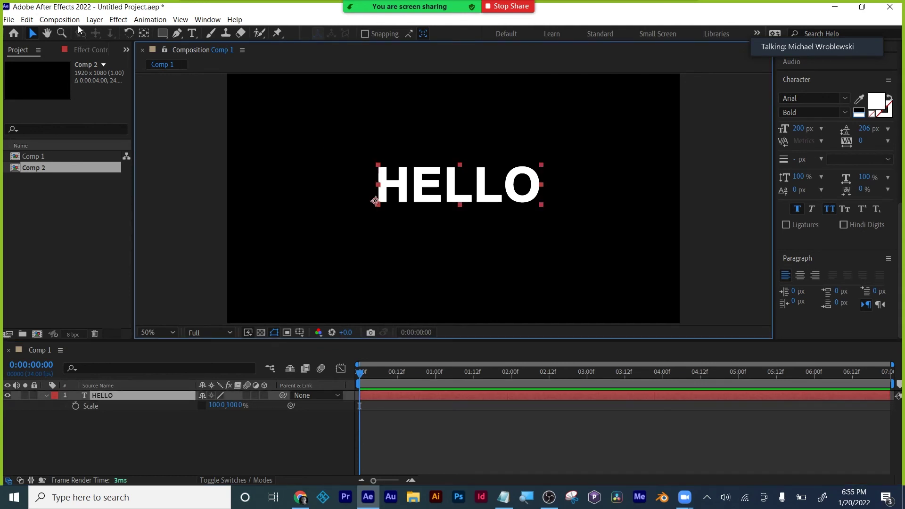
left_click(144, 33)
left_click_drag(375, 201, 456, 186)
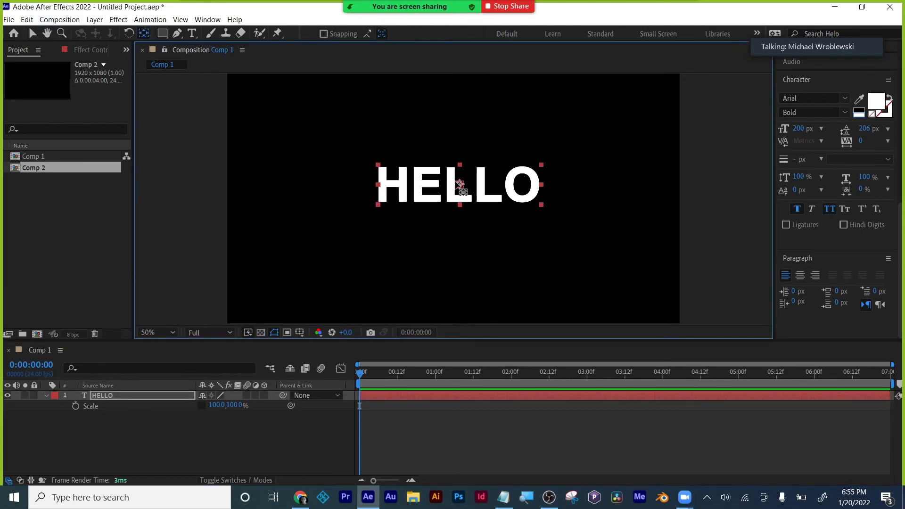
left_click(352, 380)
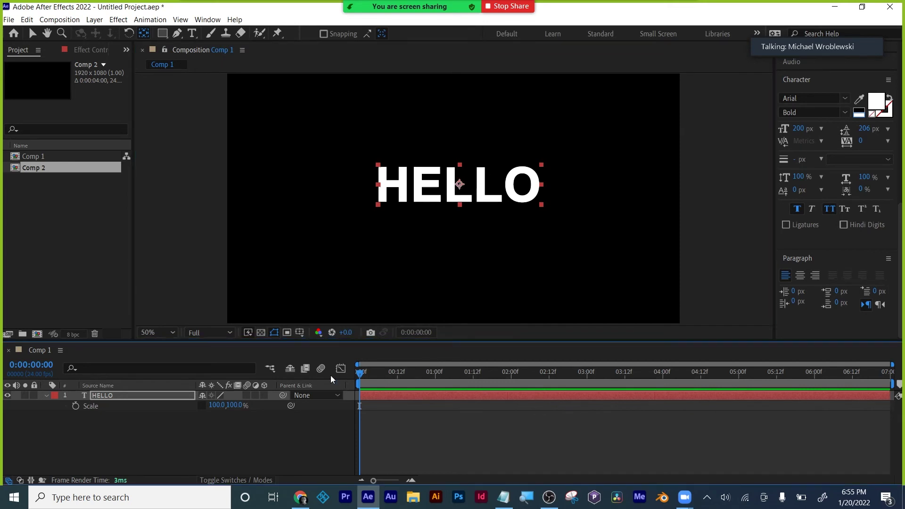
Step: Keyframe the HELLO layer's Scale at 100% at 0:00:00:00, with vertical scale 274% at 0:00:01:22 and 44% at 0:00:03:07
left_click(97, 398)
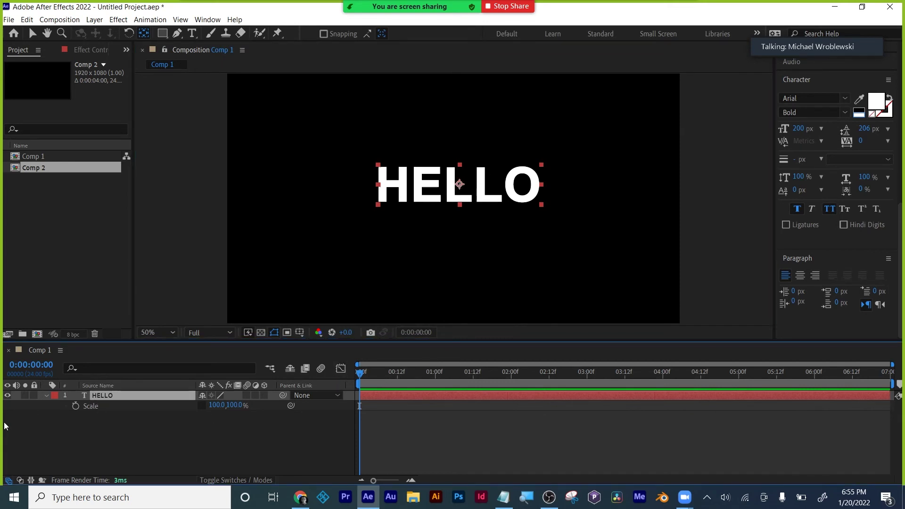
left_click(45, 396)
left_click(45, 396)
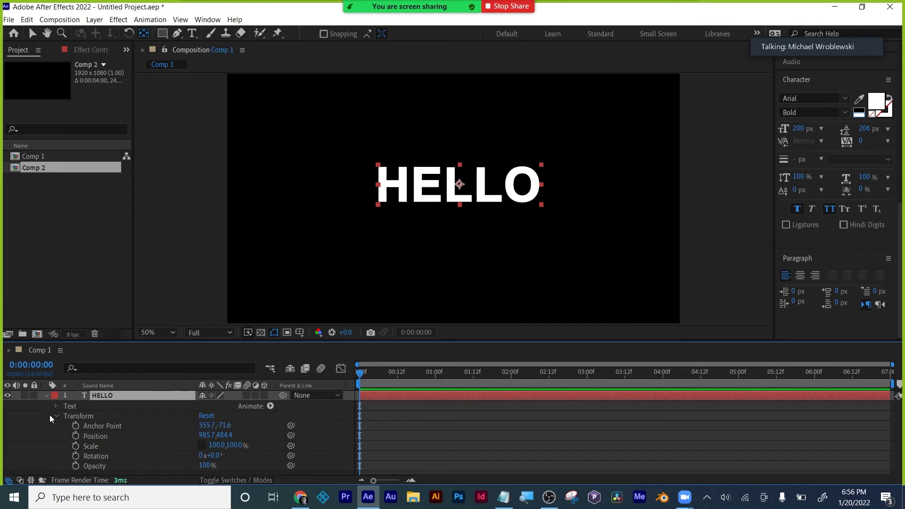
left_click(71, 446)
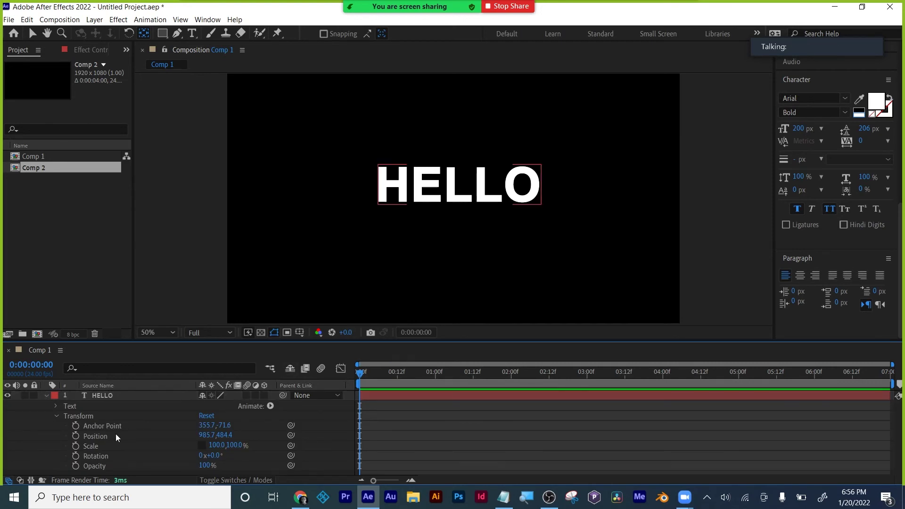
left_click(76, 447)
left_click_drag(384, 377, 505, 372)
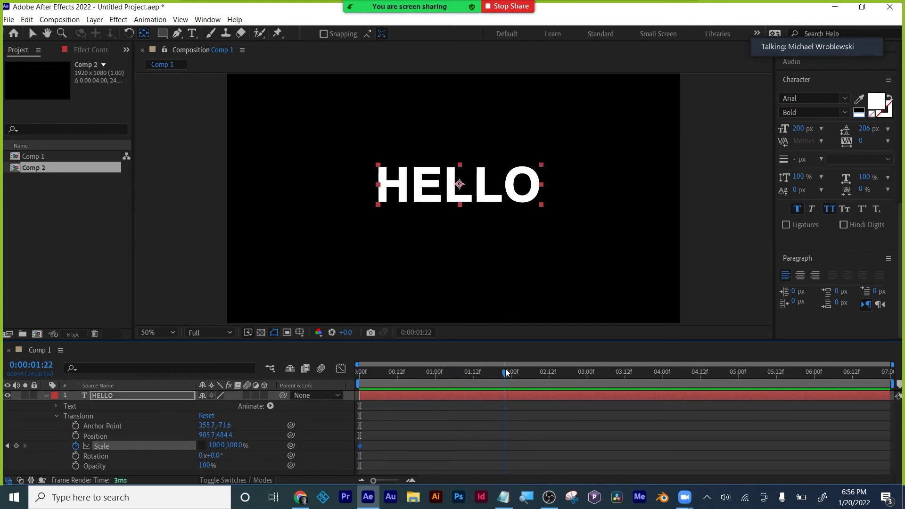
left_click_drag(236, 445, 330, 428)
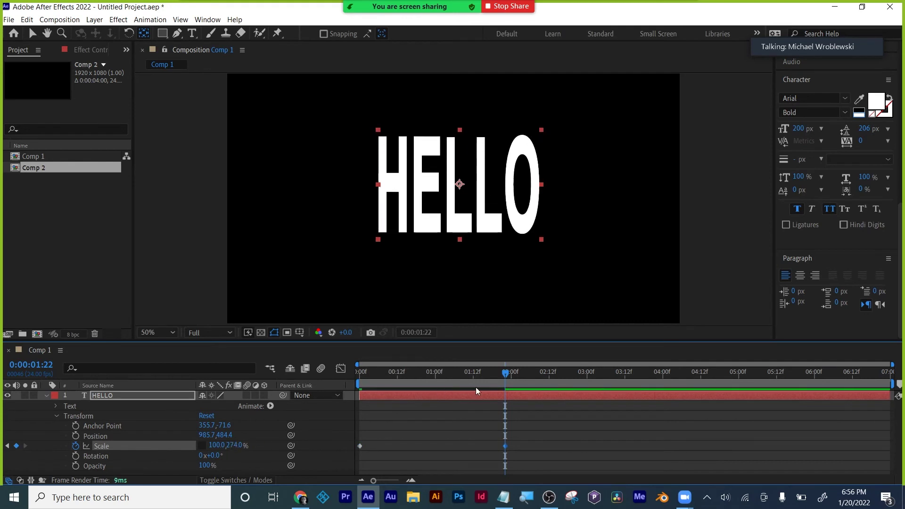
key("space")
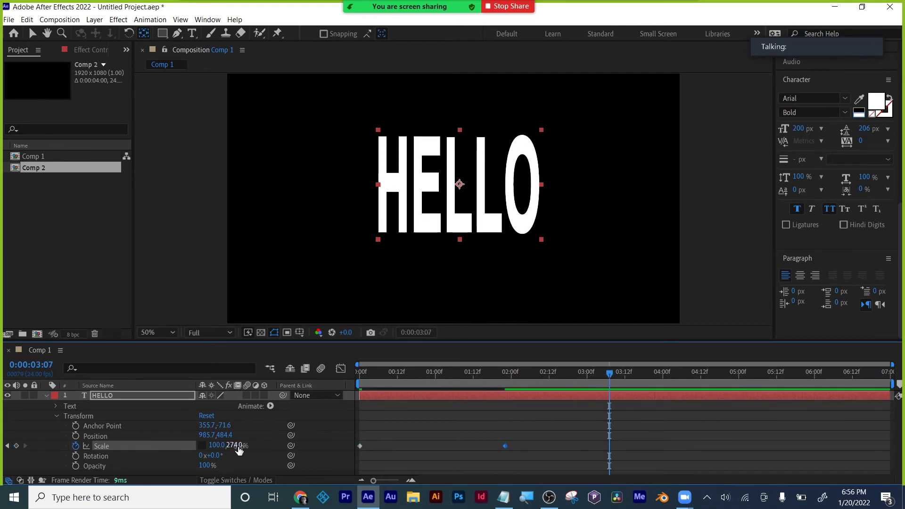
left_click_drag(236, 445, 103, 451)
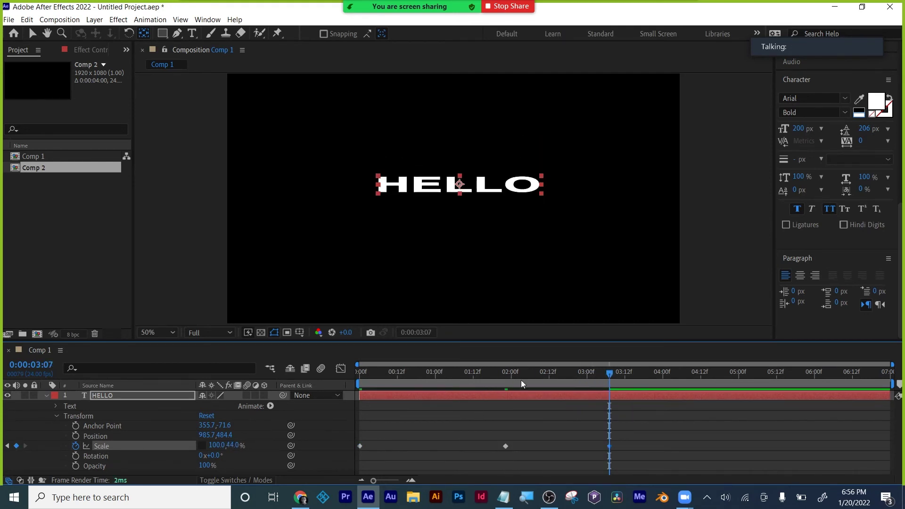
Step: Preview the HELLO stretch-and-squash animation from the first frame and stop playback near the last Scale keyframe
key("Home")
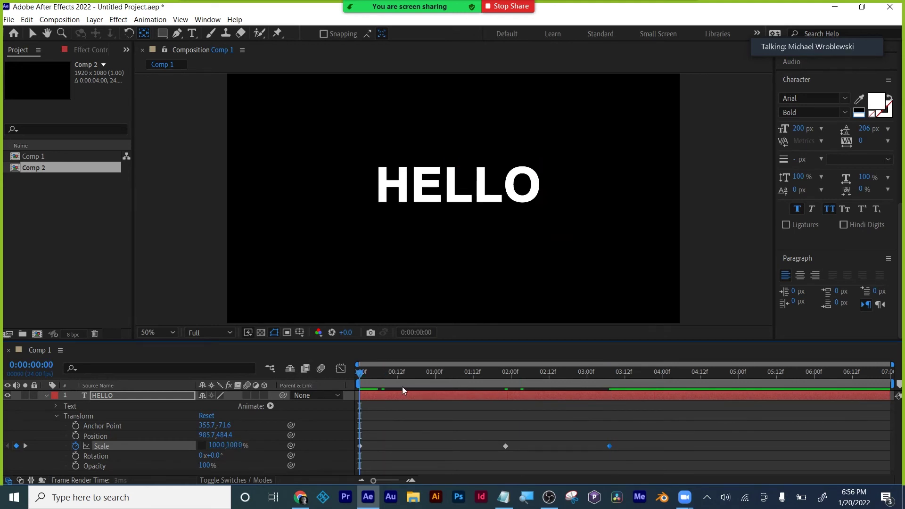
key("space")
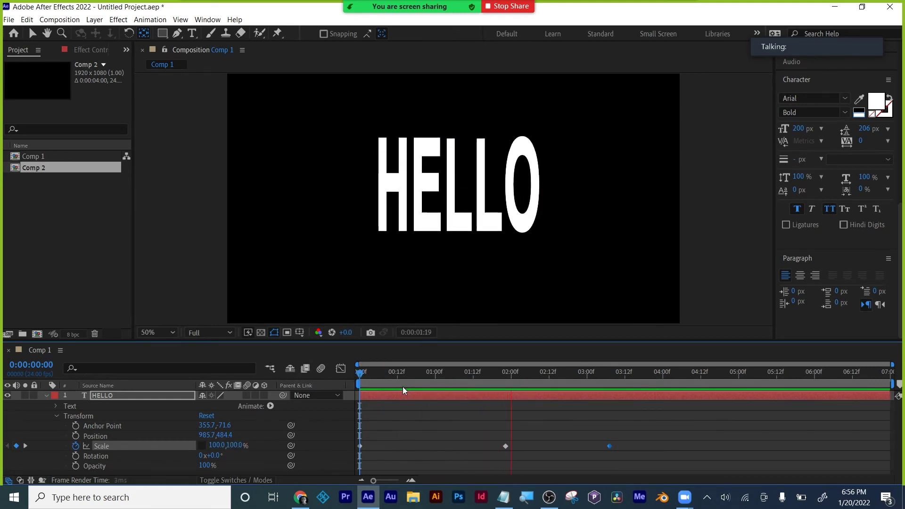
key("space")
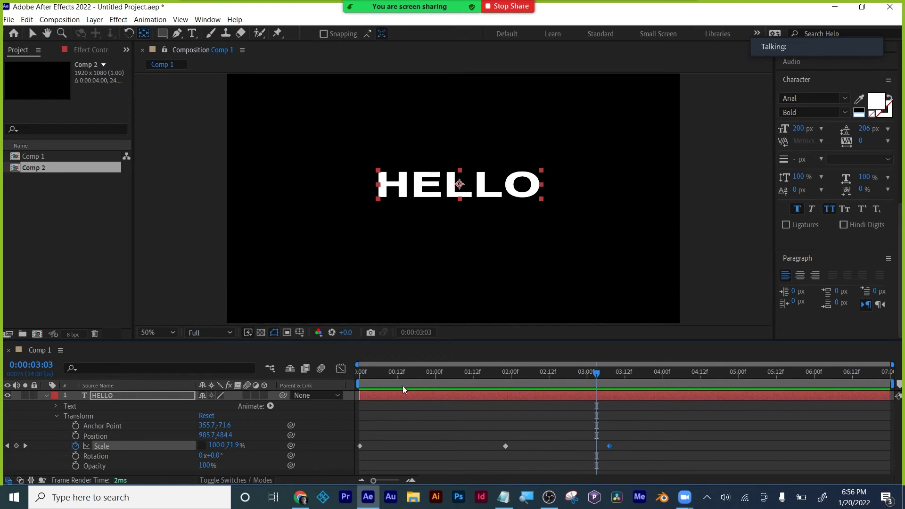
Step: Deselect the HELLO layer and collapse its properties to show only the keyframed Scale
left_click(486, 414)
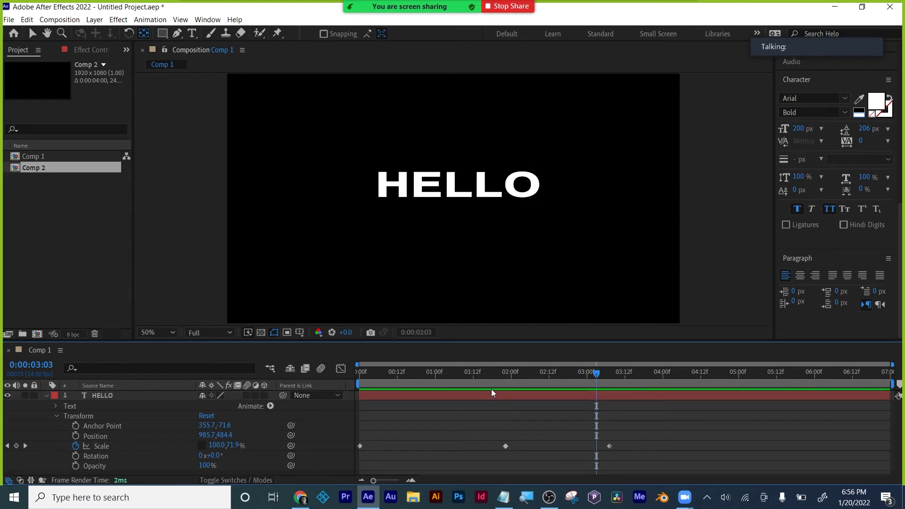
key("u")
left_click(487, 391)
left_click(471, 417)
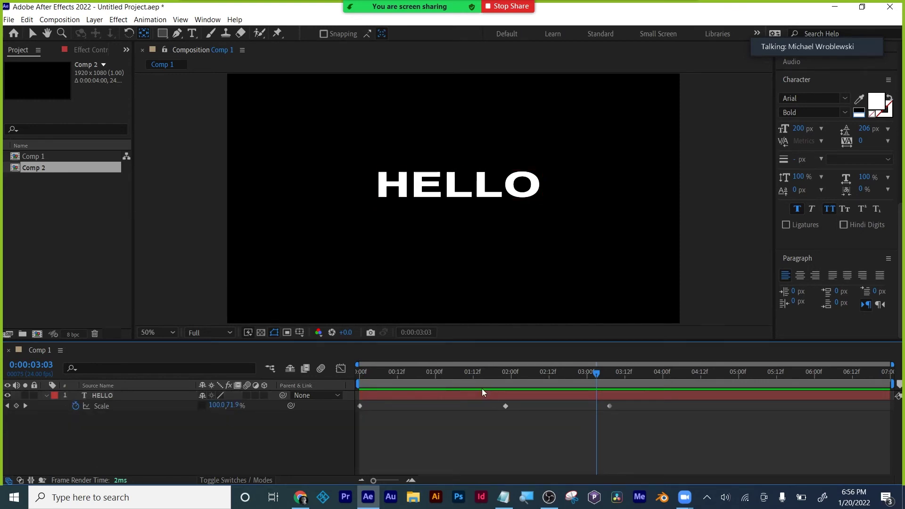
Step: Switch to Chrome, open the Motion Graphics course's Syllabus page in Canvas, and play its first video full screen
left_click(300, 500)
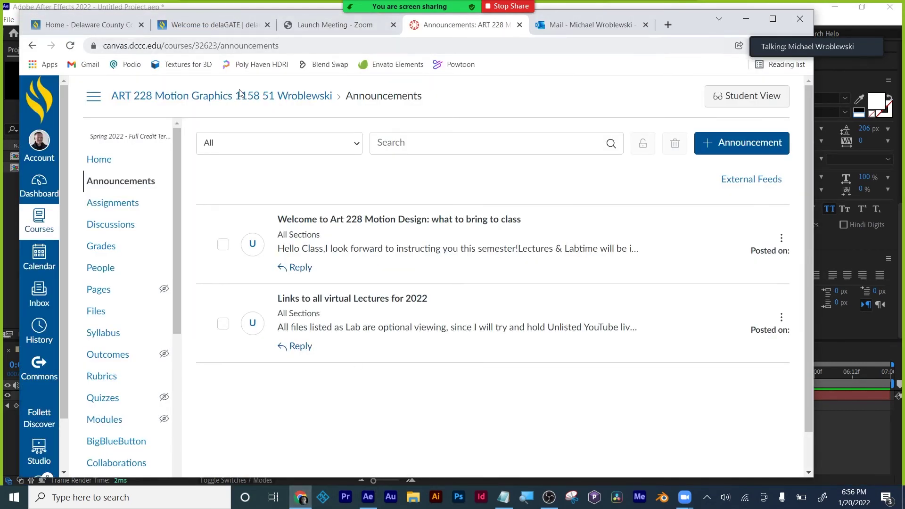
left_click(105, 333)
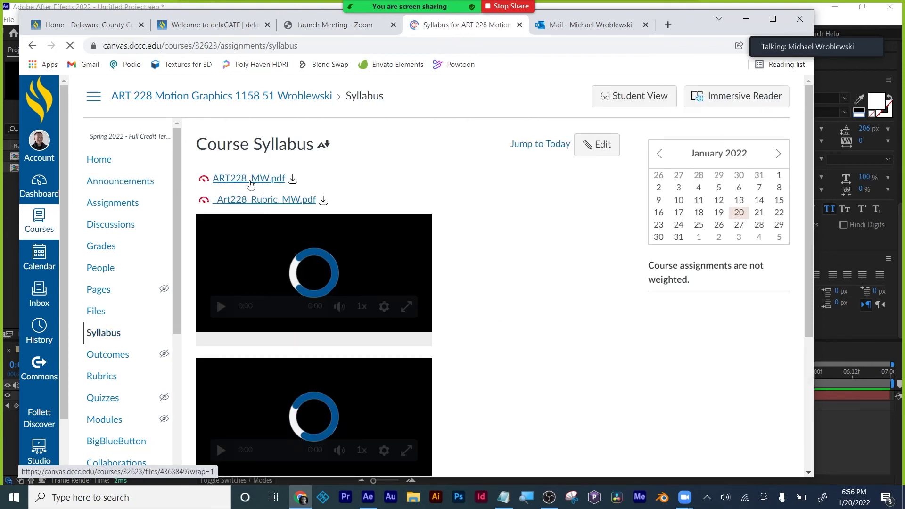
left_click(221, 321)
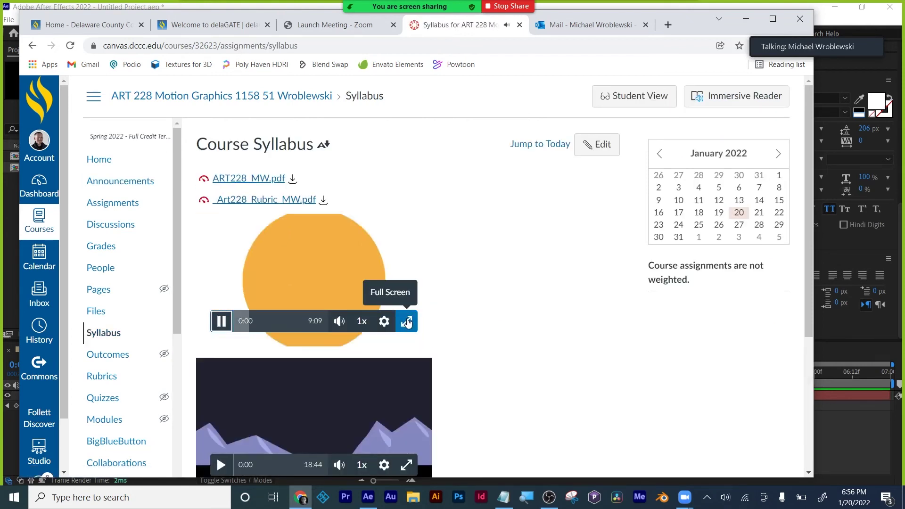
left_click(408, 322)
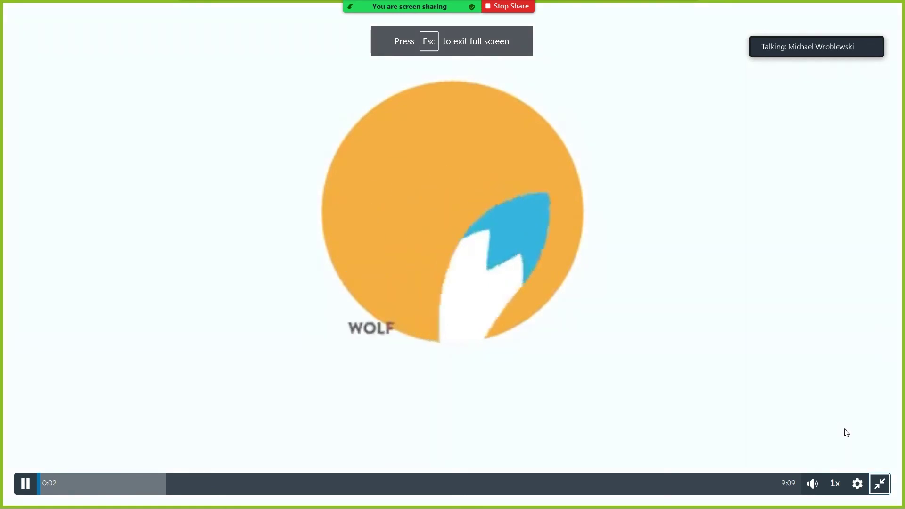
Step: Set the playing video's source quality to 971 kbps
left_click(857, 484)
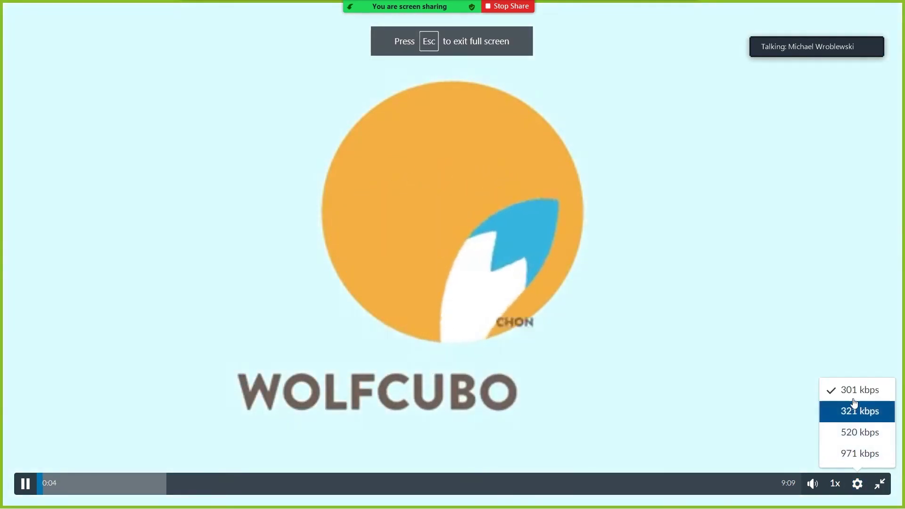
left_click(858, 484)
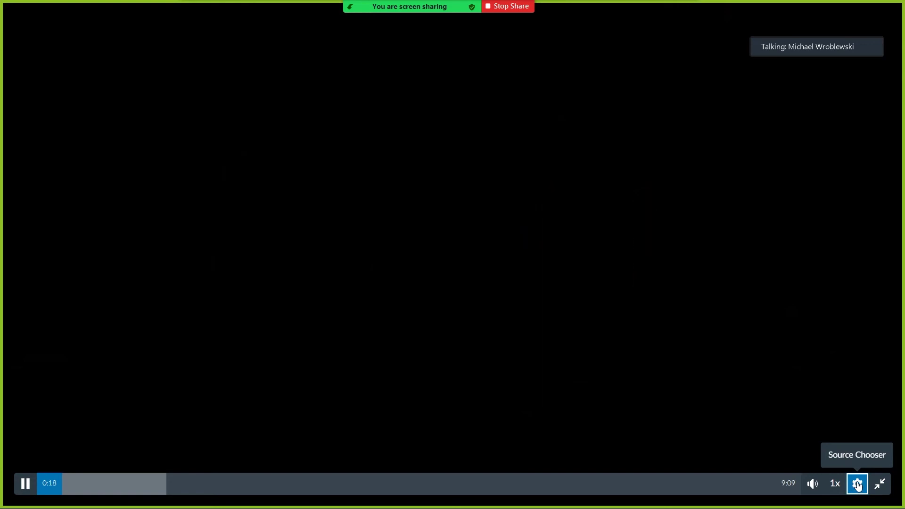
left_click(857, 486)
left_click(858, 485)
left_click(857, 486)
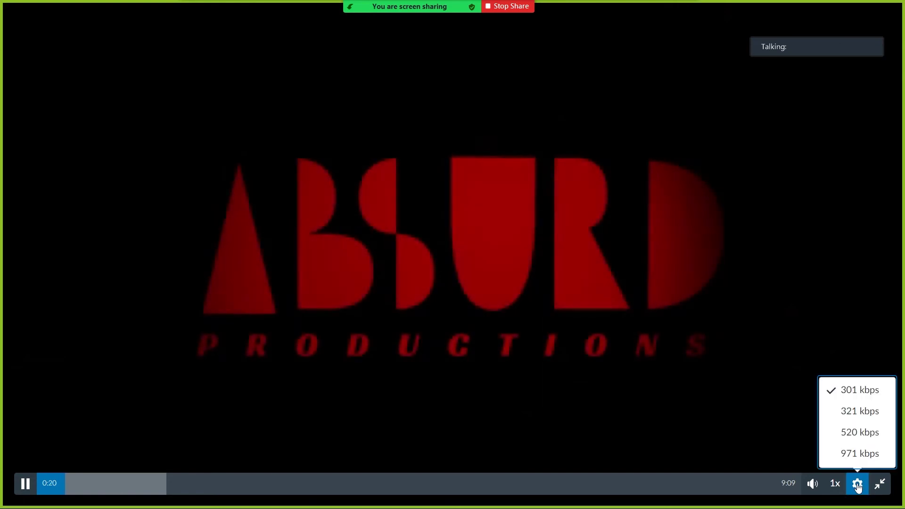
left_click(860, 457)
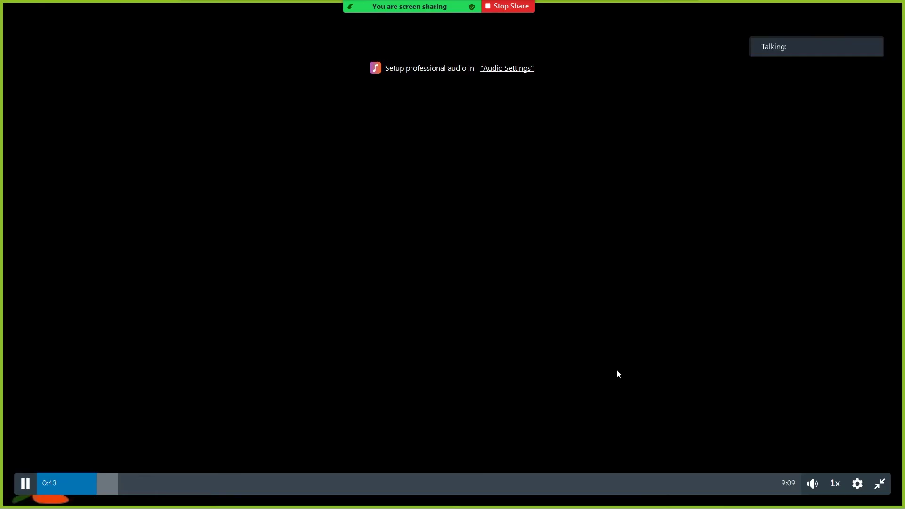
Step: Skip ahead in the logo reel to 0:53, and rewind in stages to the seabites logo animation
left_click(25, 484)
left_click(113, 490)
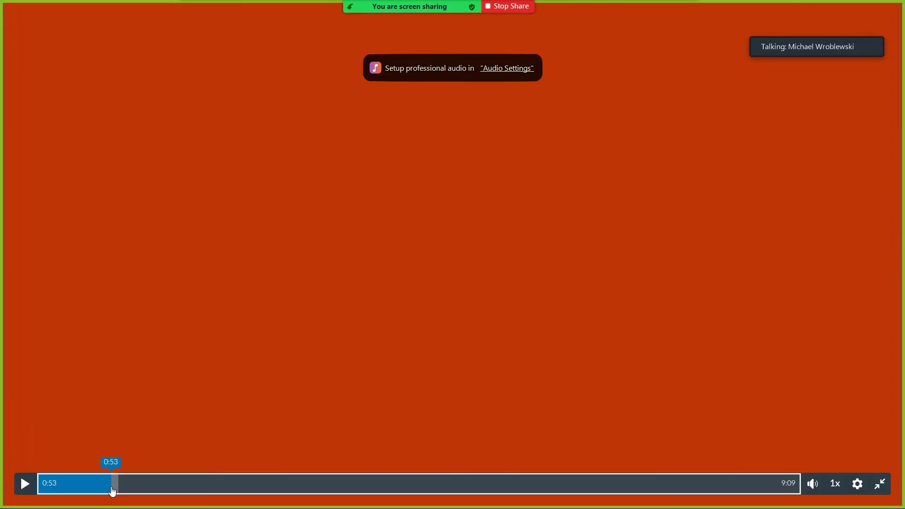
left_click(23, 487)
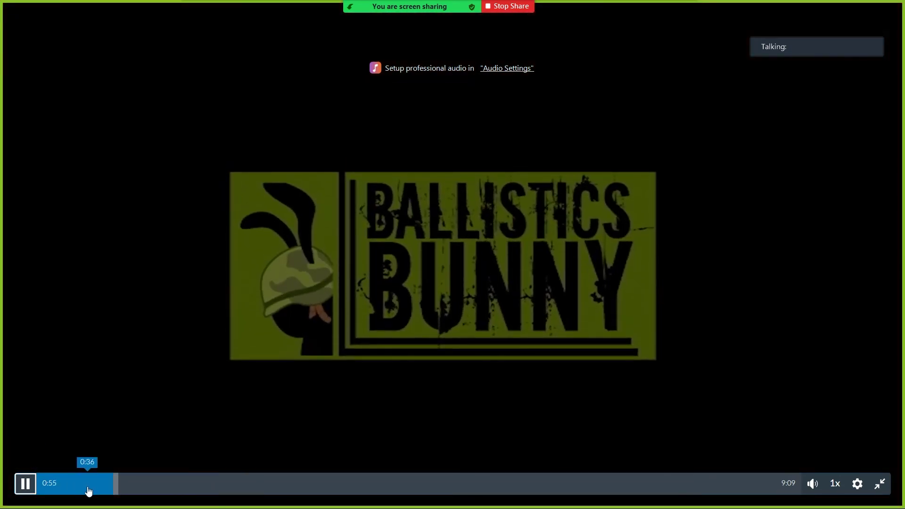
left_click(103, 491)
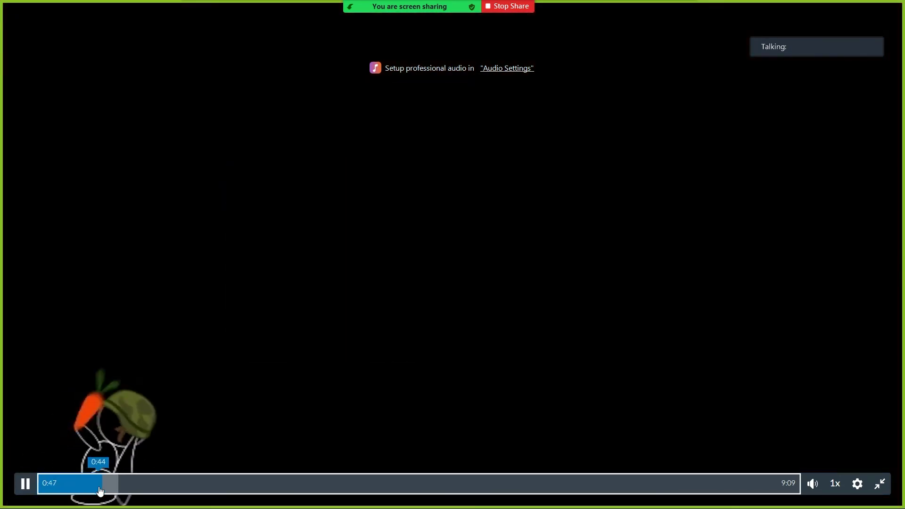
left_click(91, 491)
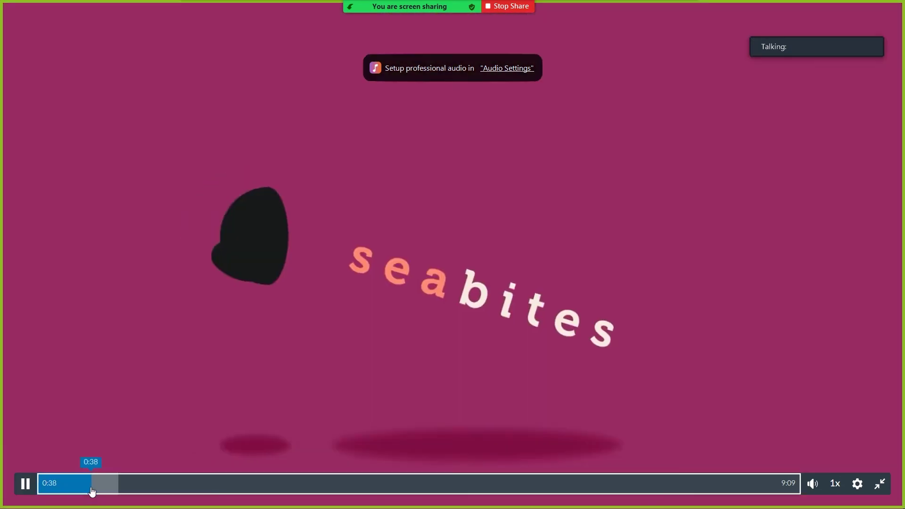
left_click(83, 491)
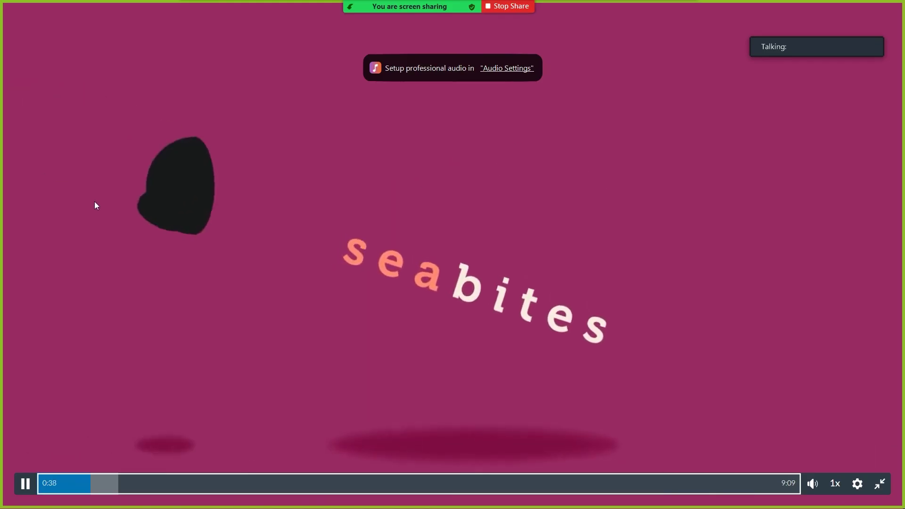
Step: Examine the seabites logo animation by repeatedly pausing and resuming it, and replay it from 0:36
left_click(25, 483)
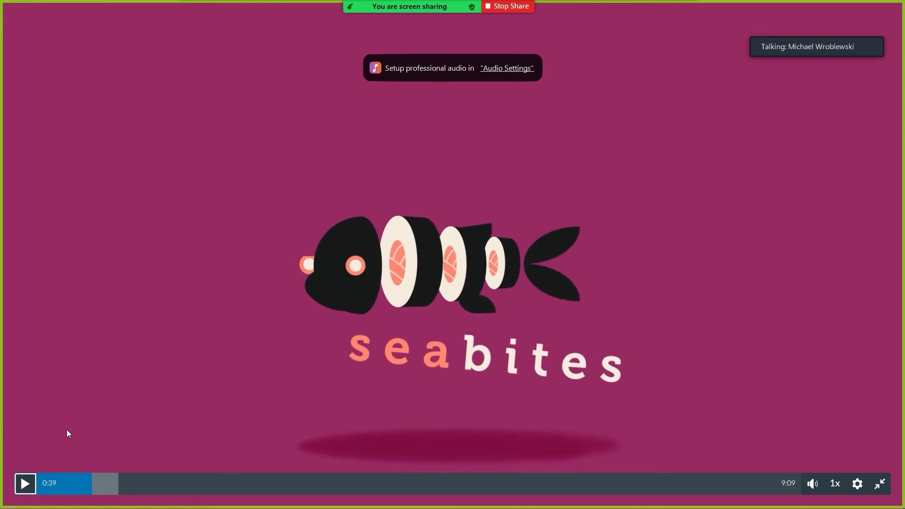
left_click(23, 486)
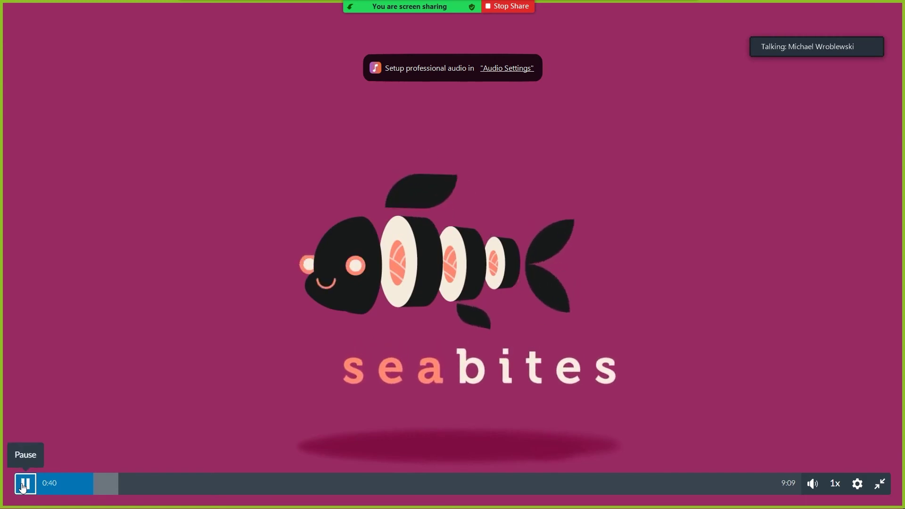
left_click(24, 486)
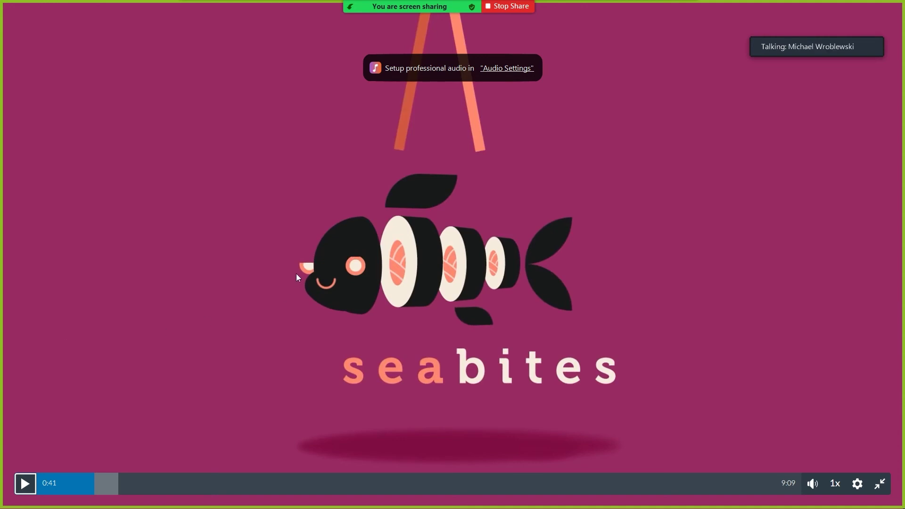
left_click(27, 486)
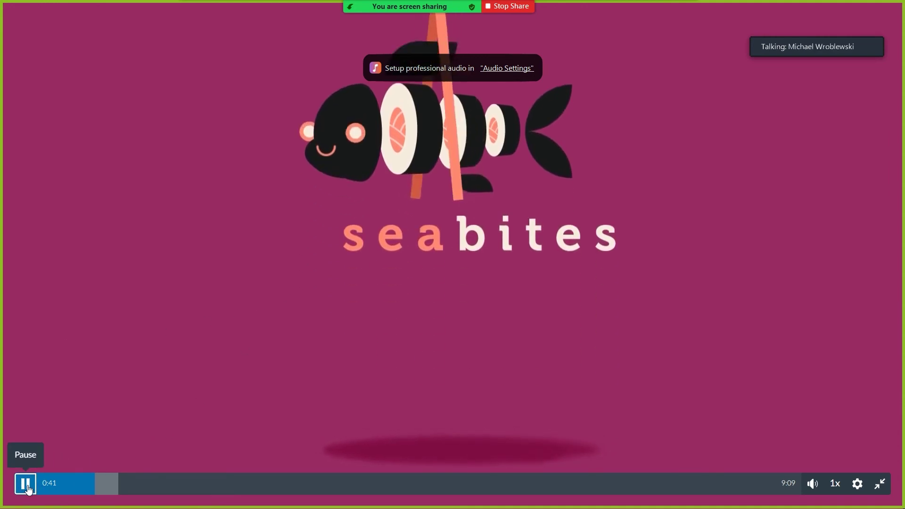
left_click(27, 486)
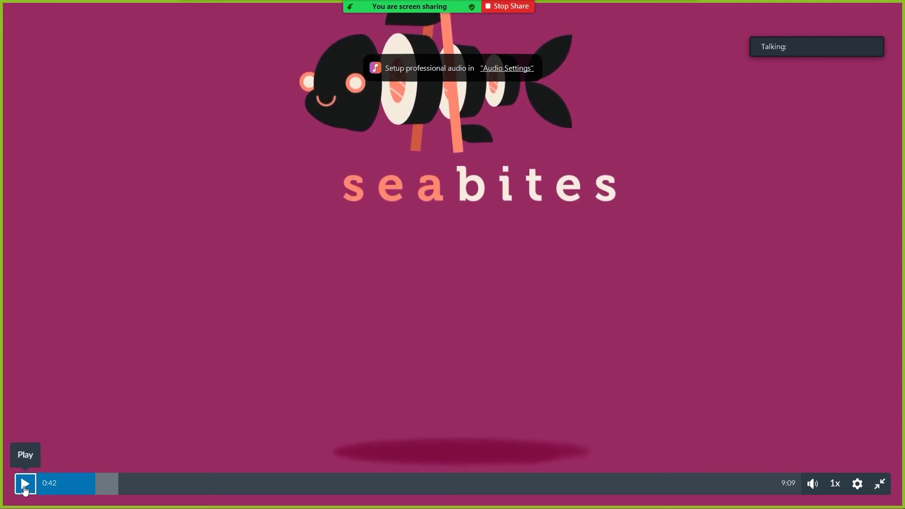
left_click(88, 489)
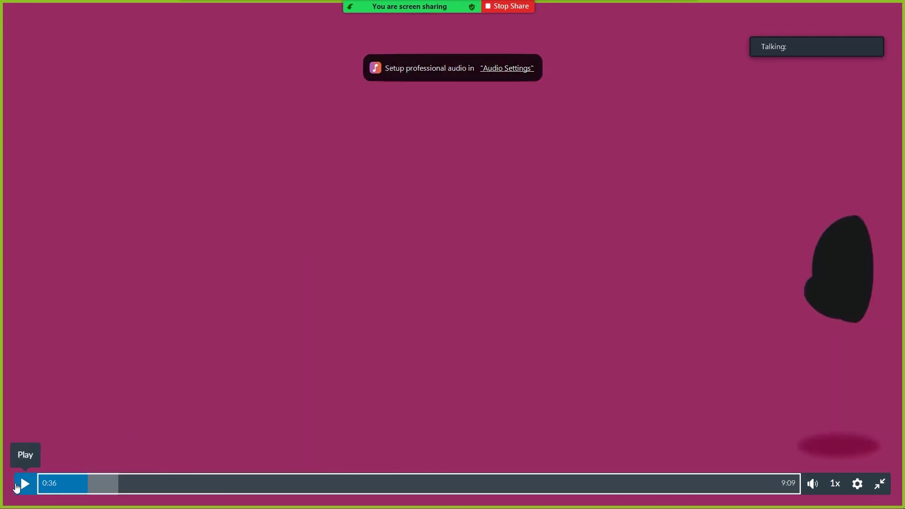
left_click(18, 486)
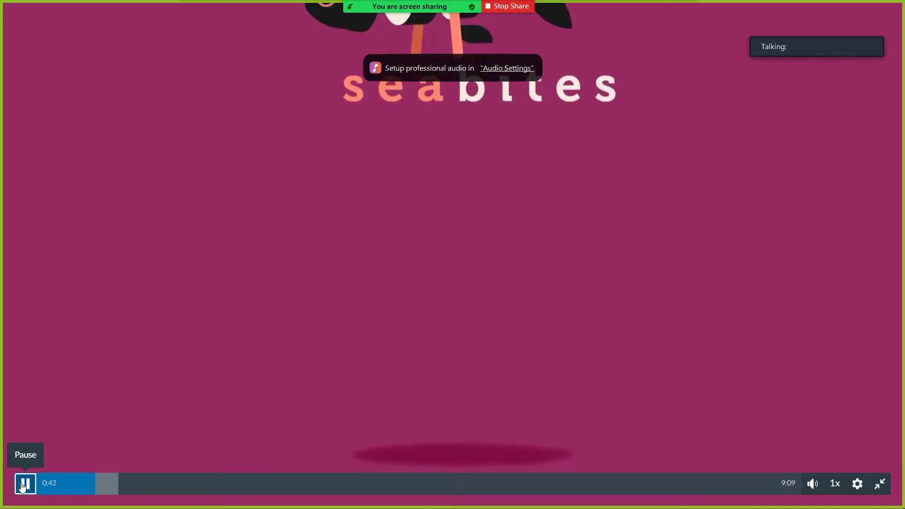
Step: Pause the seabites video, exit full screen, show the meeting participants' video strip, and minimize Chrome to return to After Effects
left_click(23, 486)
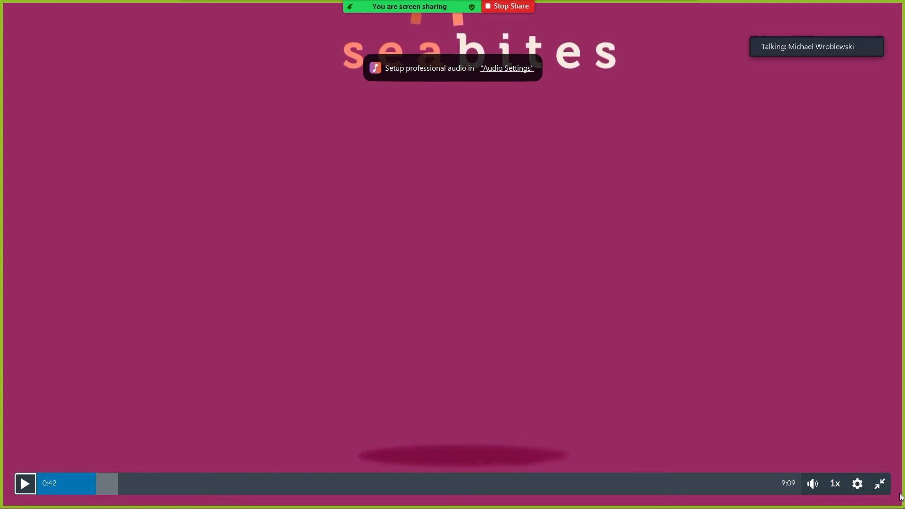
left_click(879, 484)
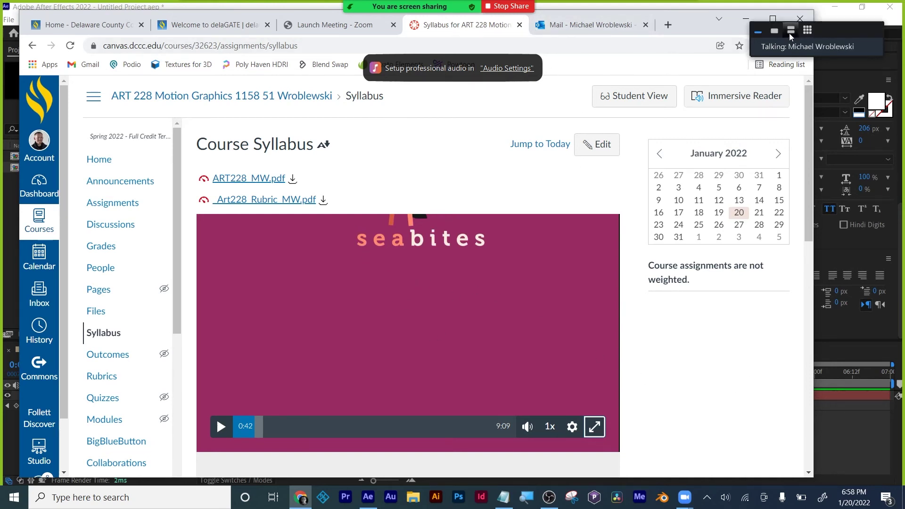
left_click(790, 32)
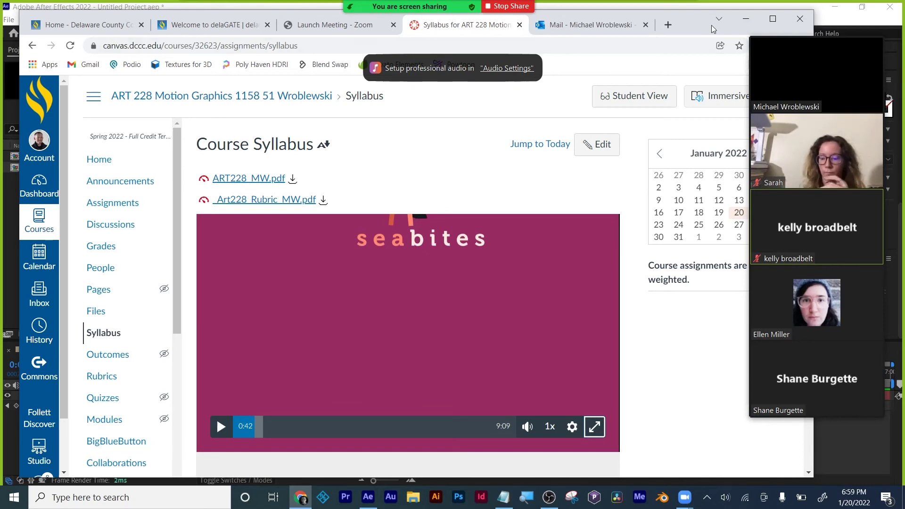
left_click(744, 19)
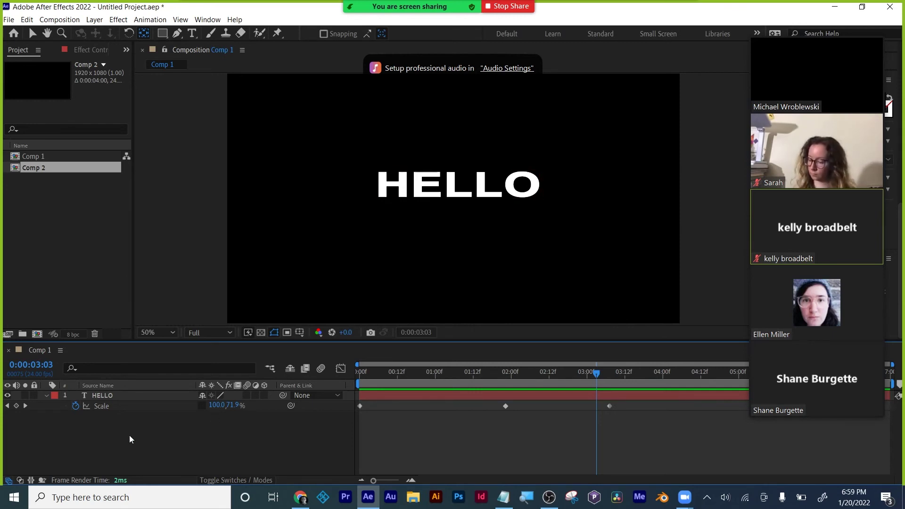
Step: Collapse the HELLO layer's properties, and select and deselect the text with the Selection tool
left_click(46, 395)
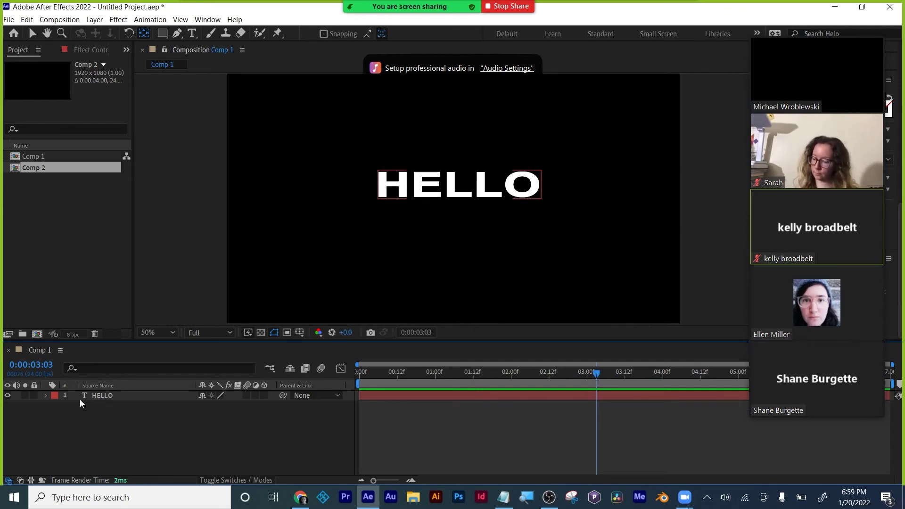
left_click(96, 397)
left_click(95, 397)
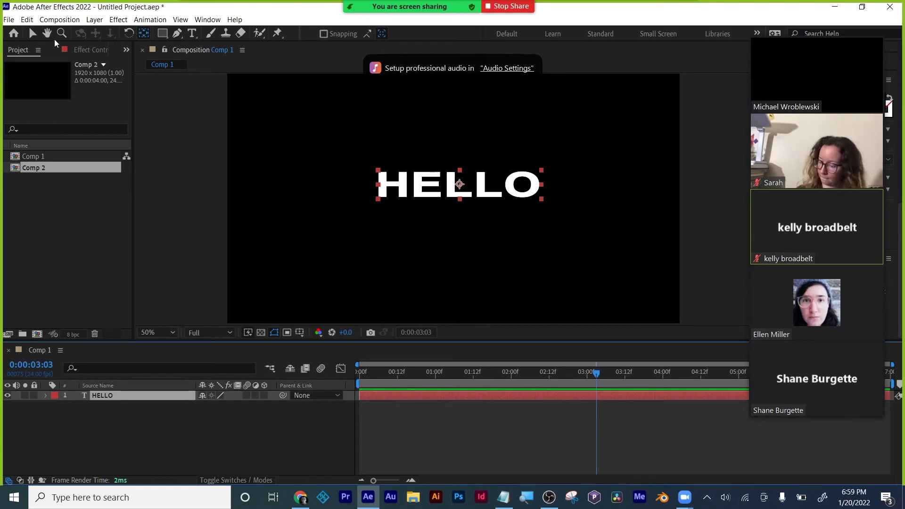
left_click(31, 32)
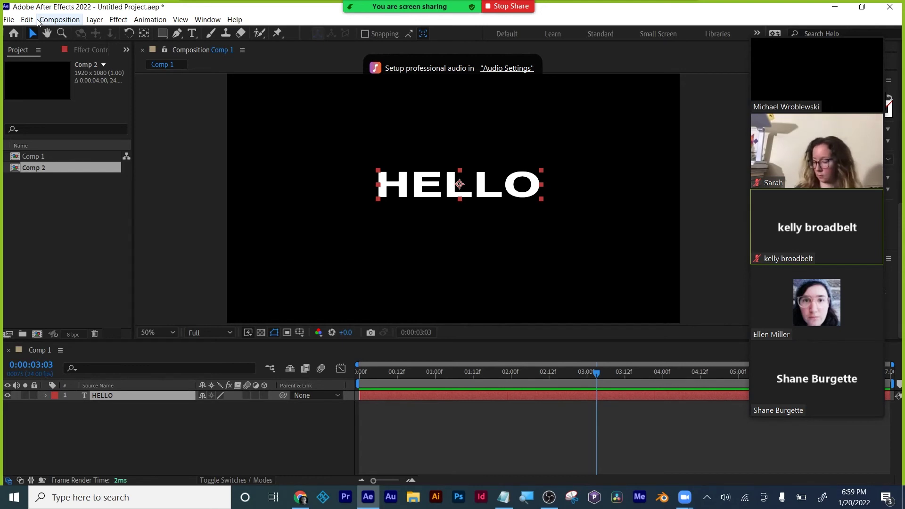
left_click(141, 420)
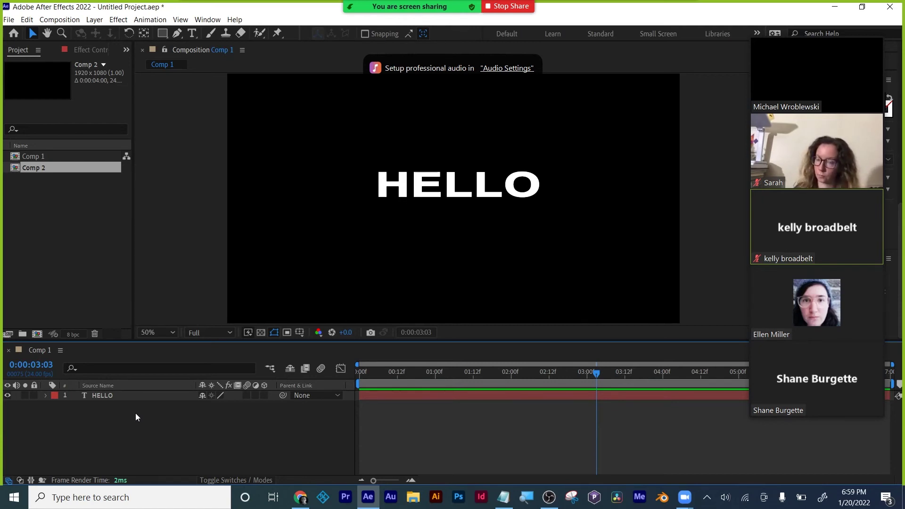
left_click(502, 191)
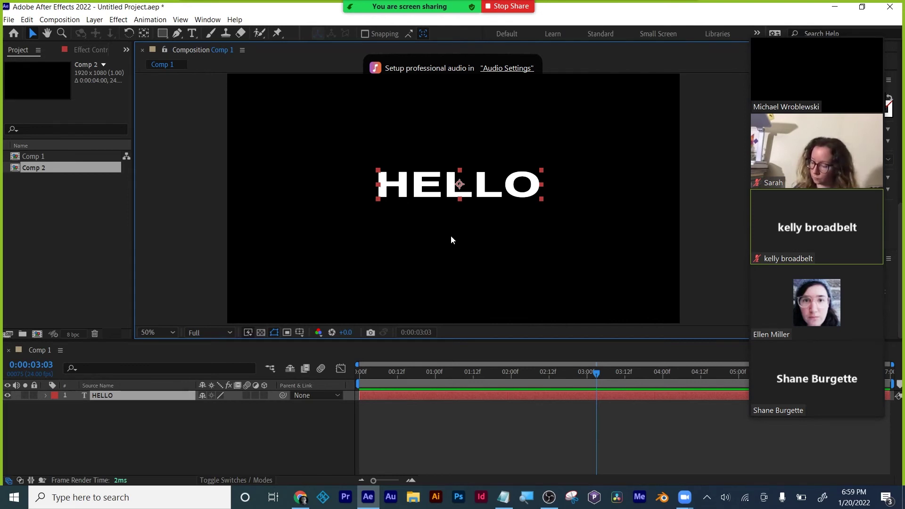
left_click(256, 436)
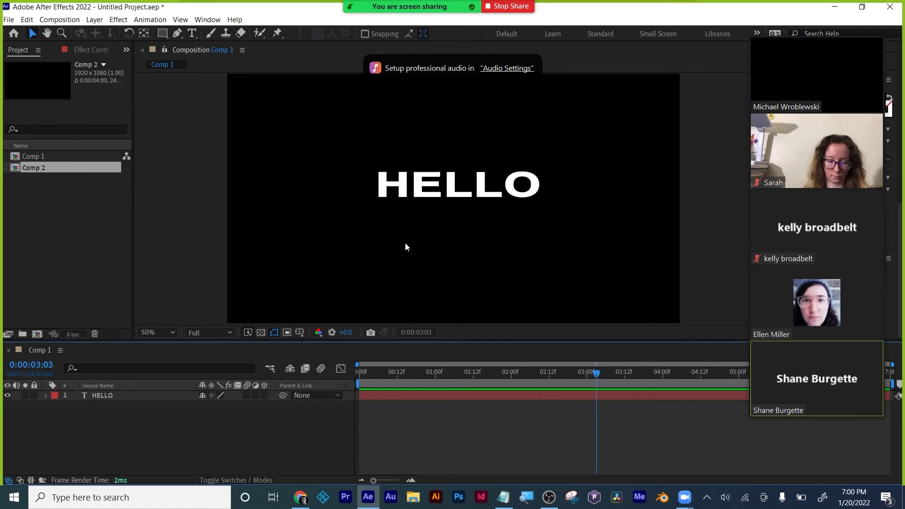
Step: Hide the HELLO text layer and delete it from Comp 1
left_click(8, 395)
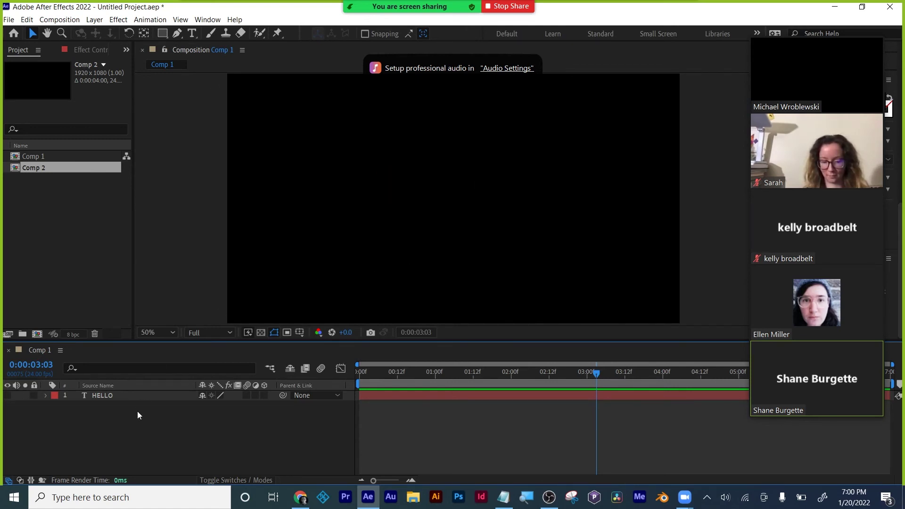
left_click(103, 397)
key("Delete")
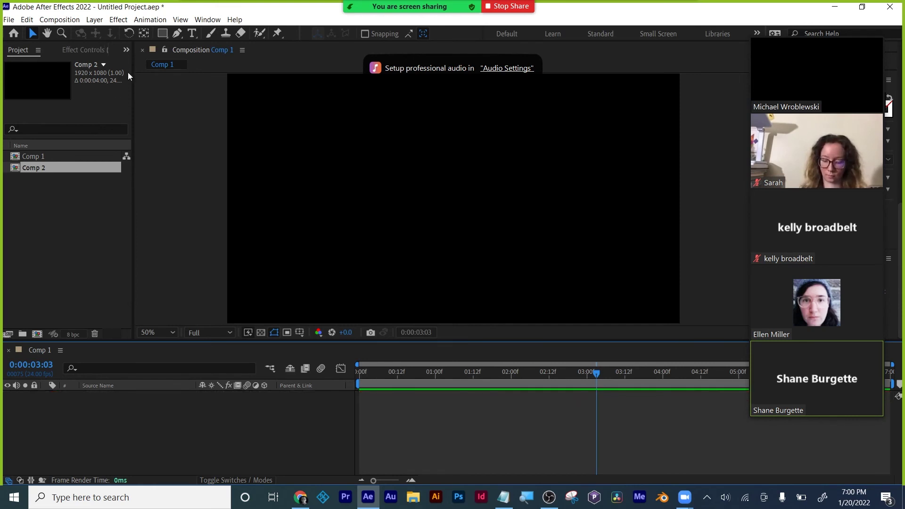
Step: Draw a blue square shape near the middle of the composition and centre its anchor point
left_click(163, 33)
mouse_move(424, 161)
left_mouse_down()
mouse_move(460, 216)
mouse_move(508, 245)
left_mouse_up()
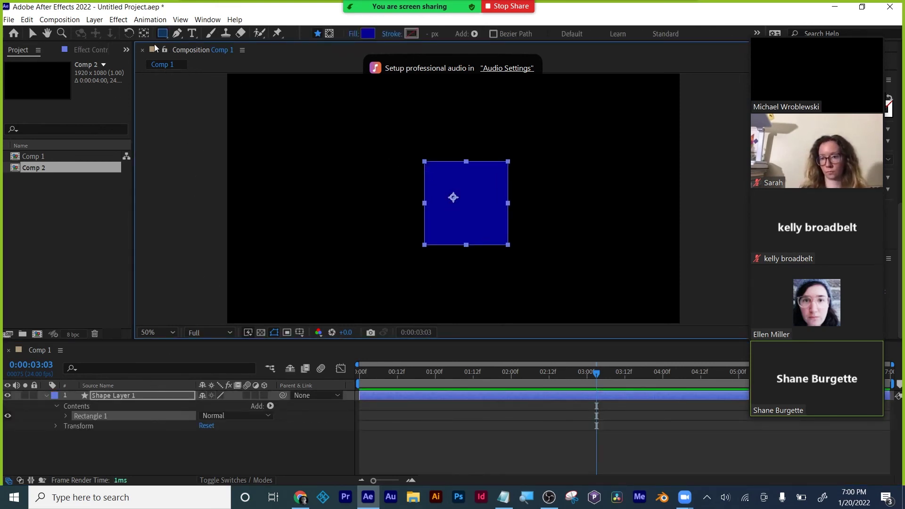
left_click(144, 34)
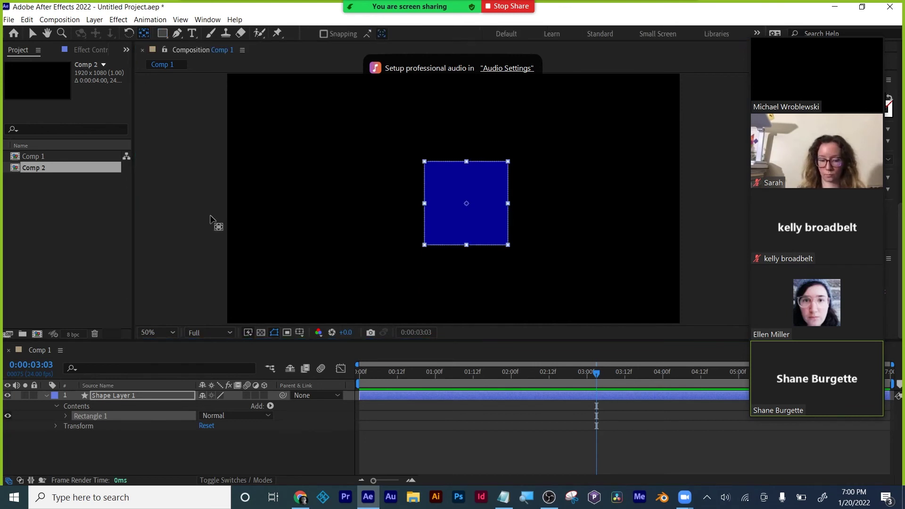
left_click(376, 419)
left_click(391, 395)
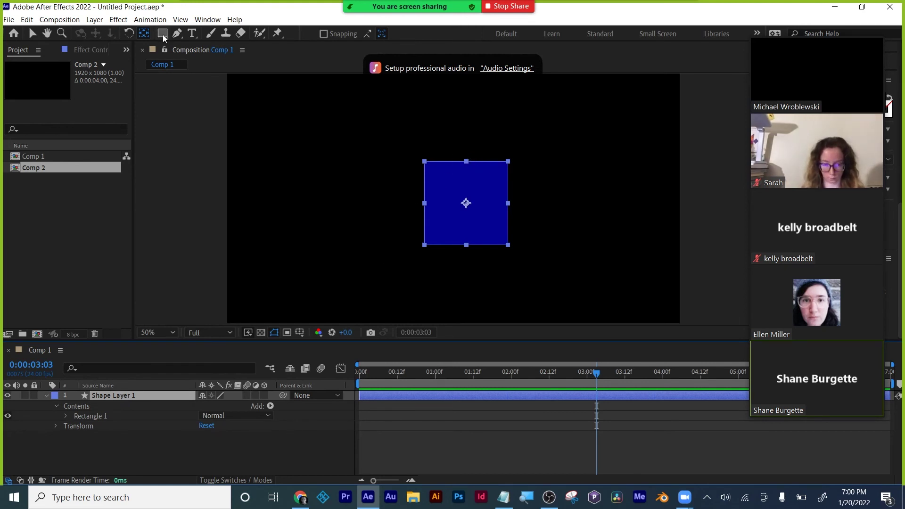
Step: Move the blue square to the composition's left side, duplicate its layer, and place the copy level with it on the right side
left_click(31, 35)
left_click_drag(461, 189, 323, 171)
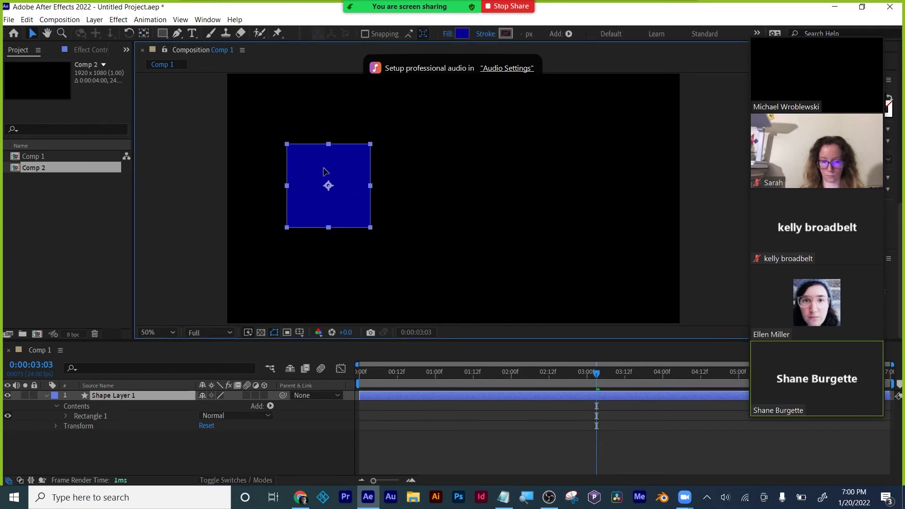
key("ctrl+d")
left_click_drag(358, 197, 584, 198)
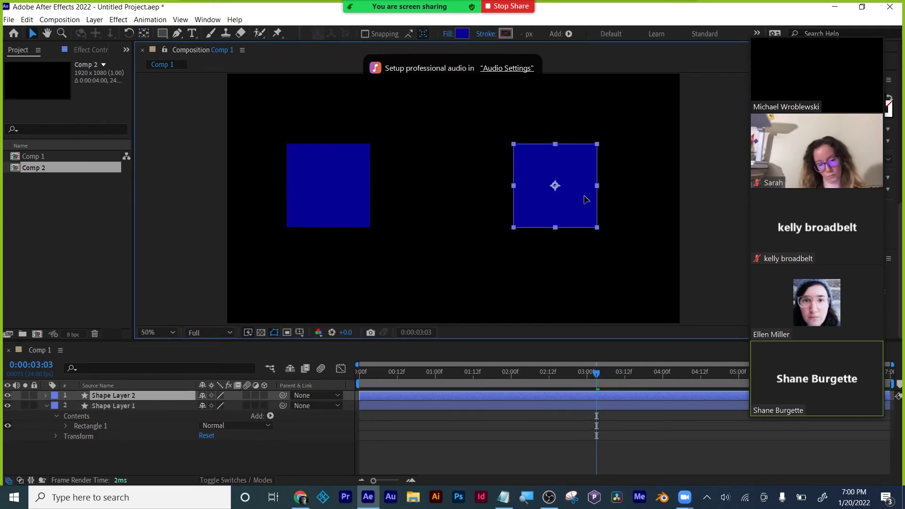
left_click(320, 189)
left_click(595, 186)
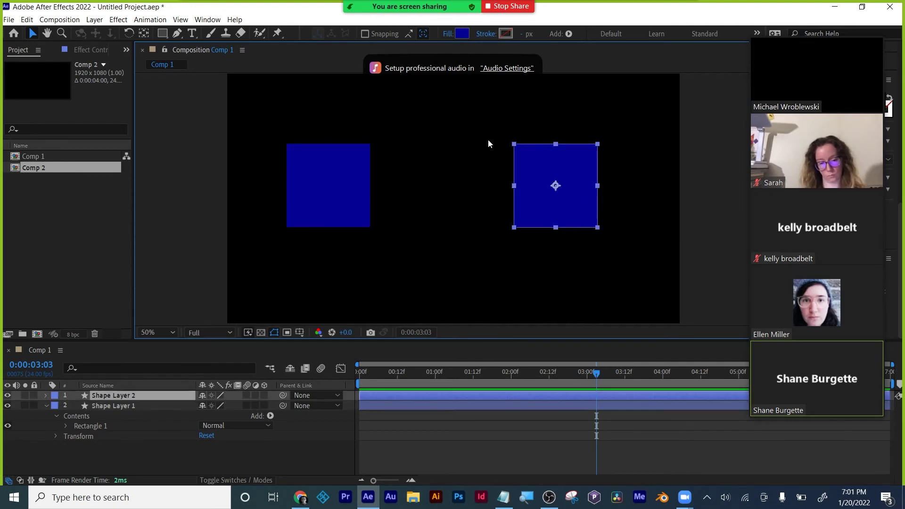
Step: Change the duplicated square's fill color to dark red, 920303
left_click(461, 34)
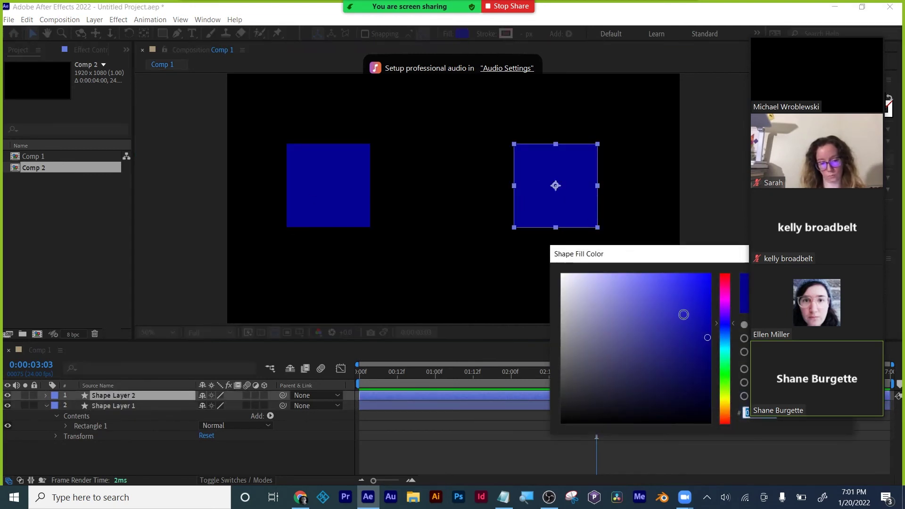
left_click(723, 275)
left_click_drag(717, 260, 570, 265)
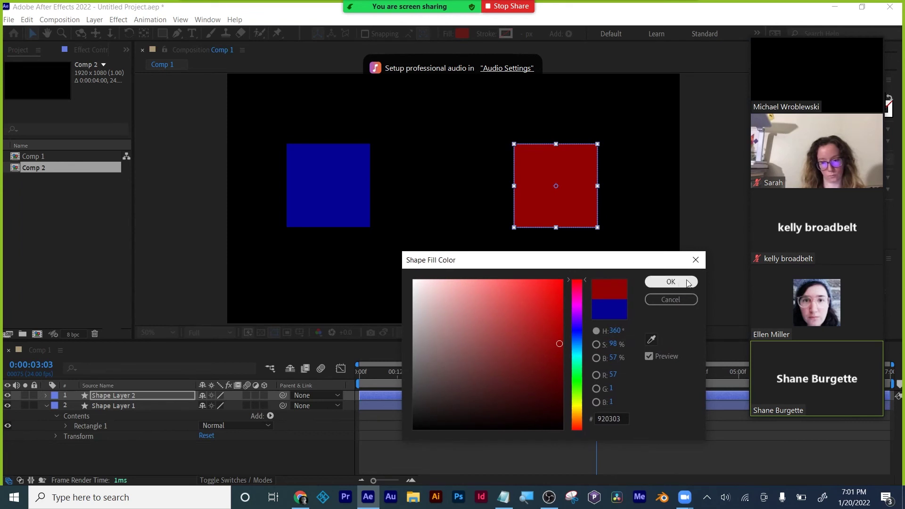
left_click(670, 281)
Step: Draw a second, similarly sized rectangle overlapping the blue square inside Shape Layer 1
left_click(340, 186)
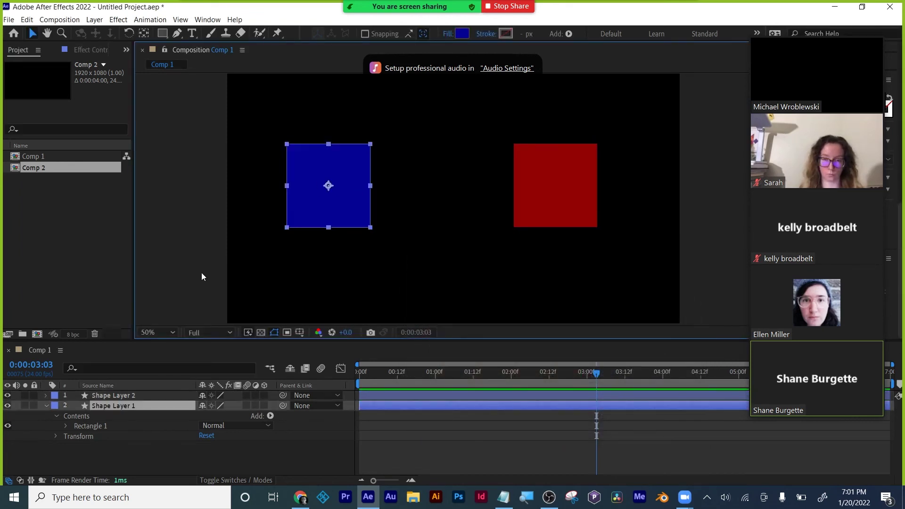
left_click(162, 34)
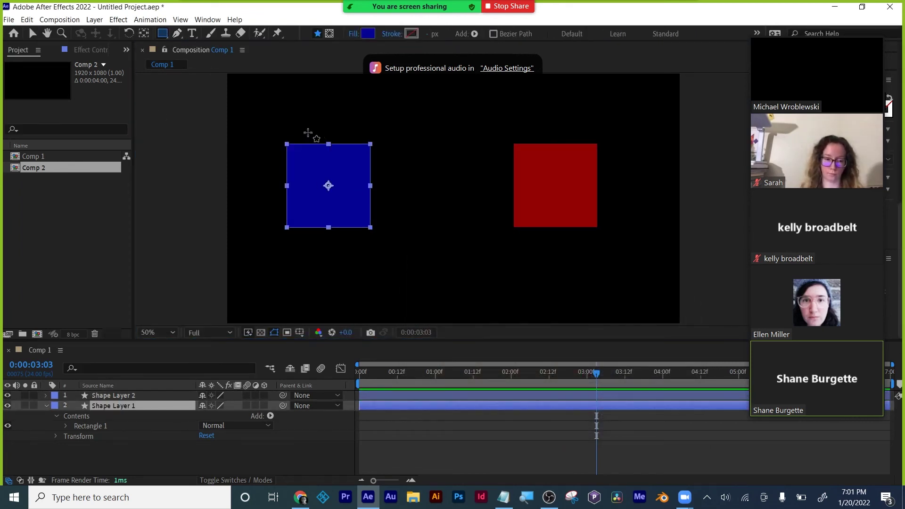
left_click_drag(306, 135, 391, 220)
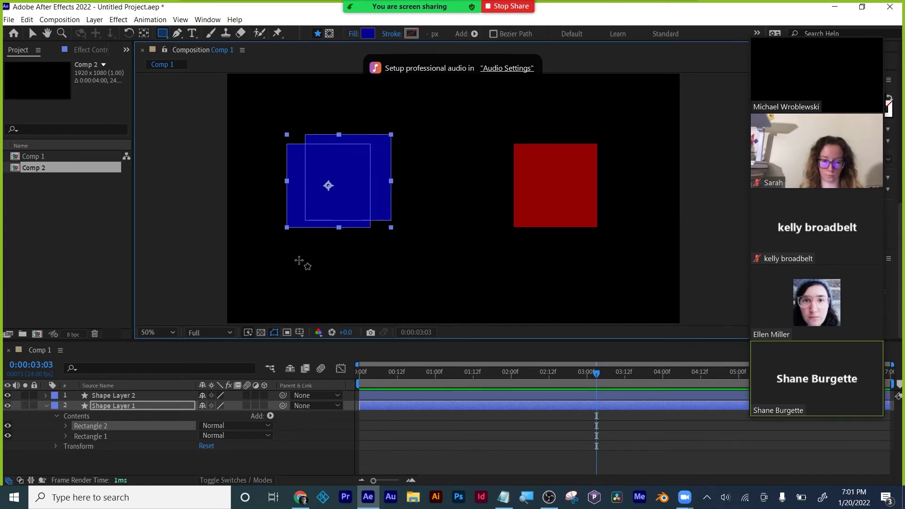
Step: Rotate Rectangle 2 of Shape Layer 1 by 45° and reposition it to 63, 8 so it overlaps the blue square as a star
left_click(66, 426)
scroll(138, 436, "down", 1)
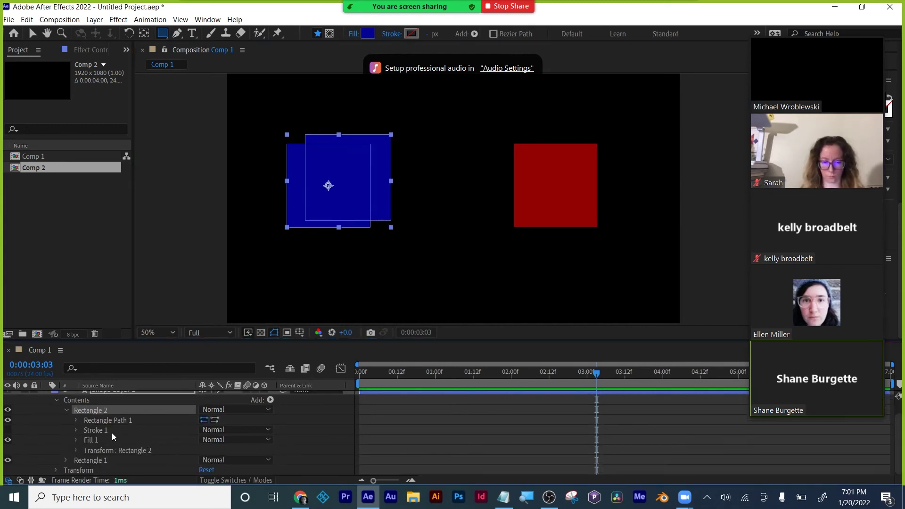
left_click(76, 450)
scroll(135, 440, "down", 1)
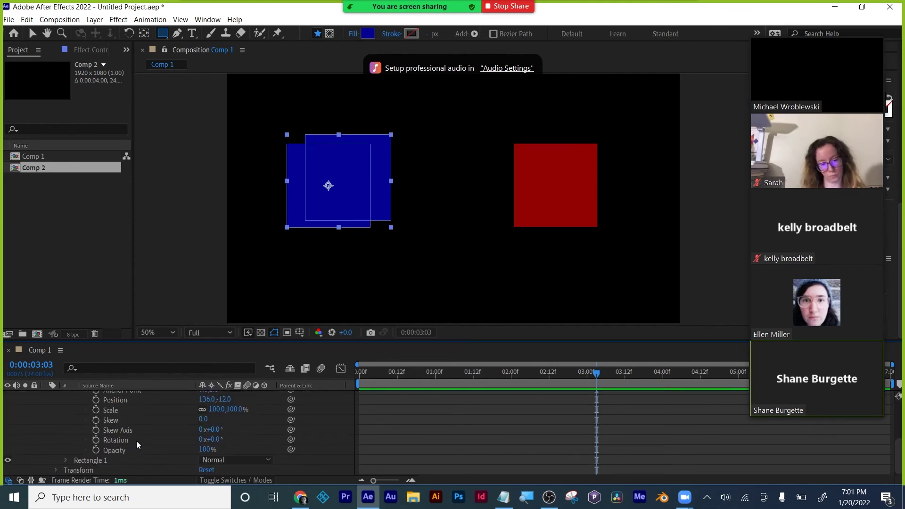
left_click(218, 439)
type("45")
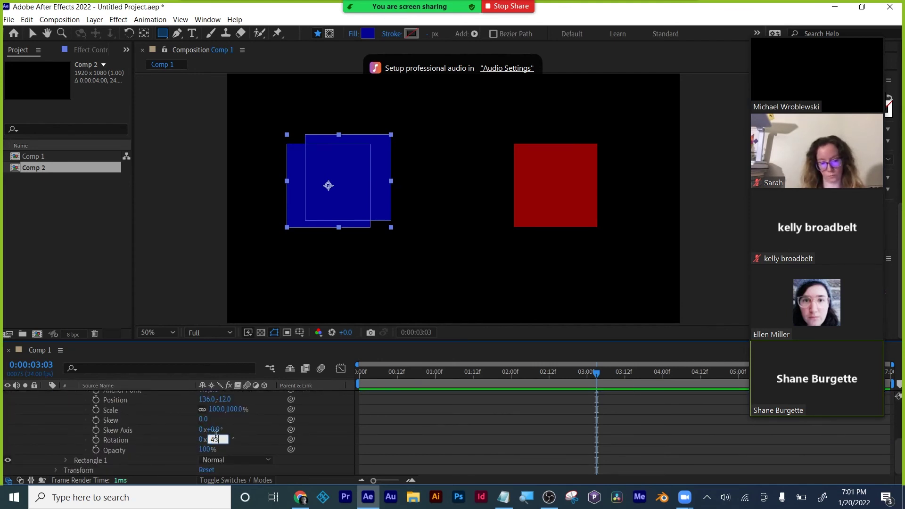
key("Return")
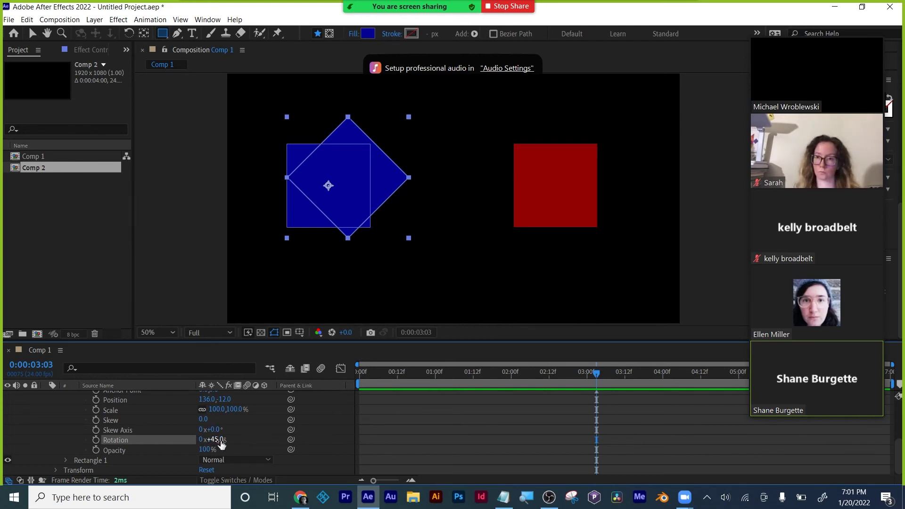
scroll(218, 441, "up", 2)
left_click_drag(206, 429, 227, 436)
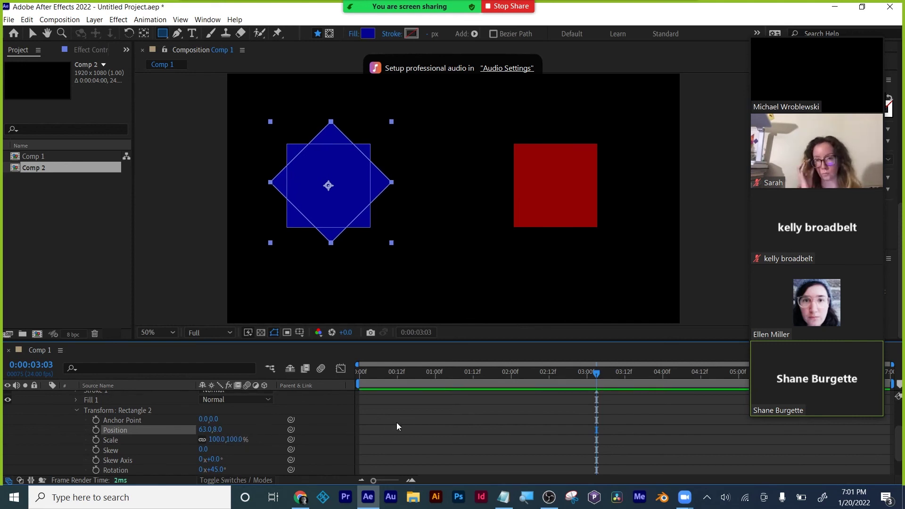
Step: Duplicate the red square's layer and set the copy's rotation to 45° to form a red eight-pointed star
scroll(360, 422, "up", 3)
left_click(375, 395)
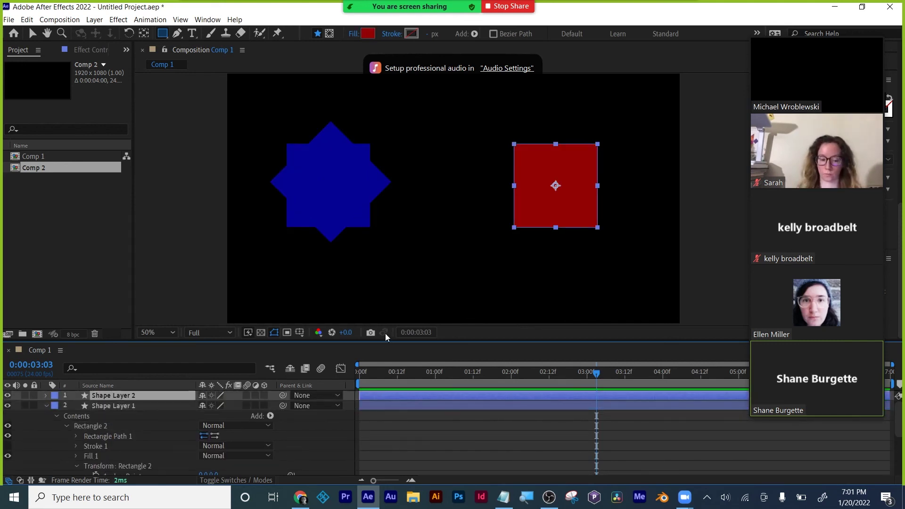
key("ctrl+d")
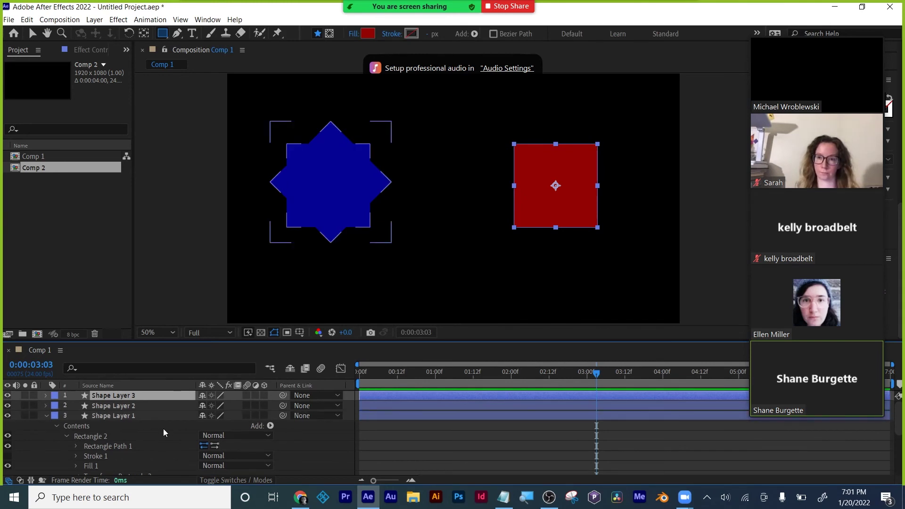
key("r")
left_click(213, 405)
type("45")
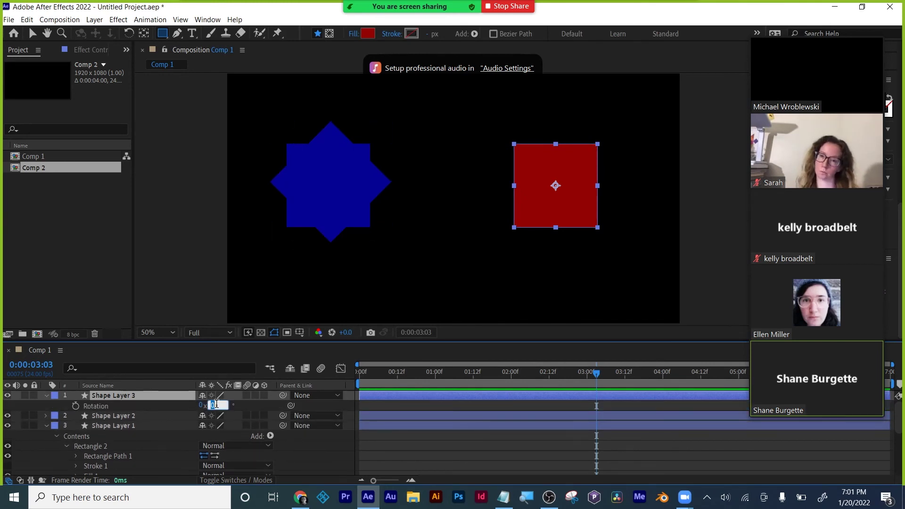
key("Return")
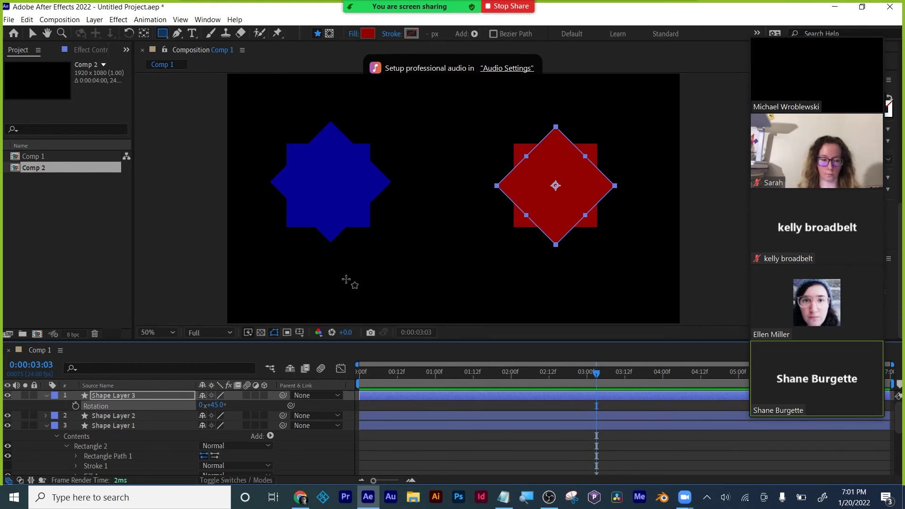
Step: Collapse the expanded layer properties, select Shape Layer 1 with the blue star, and switch to the Selection tool
left_click(42, 396)
left_click(46, 416)
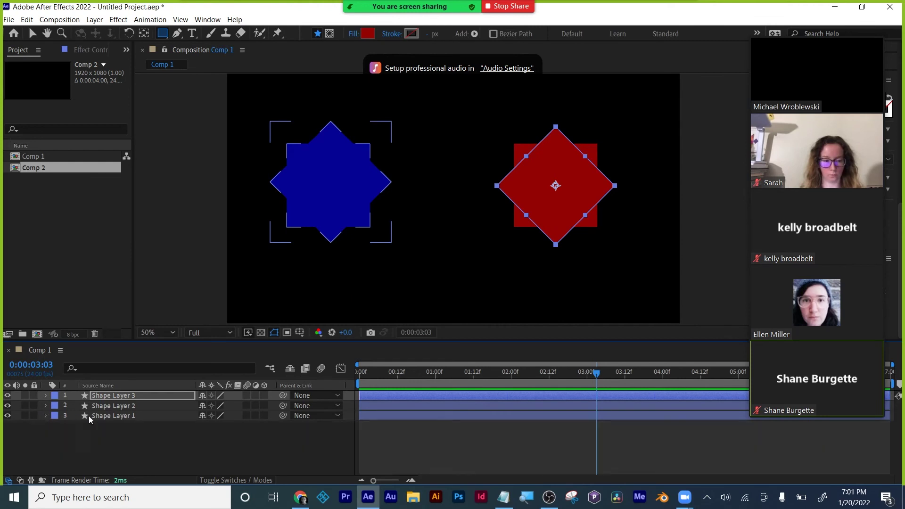
left_click(115, 415)
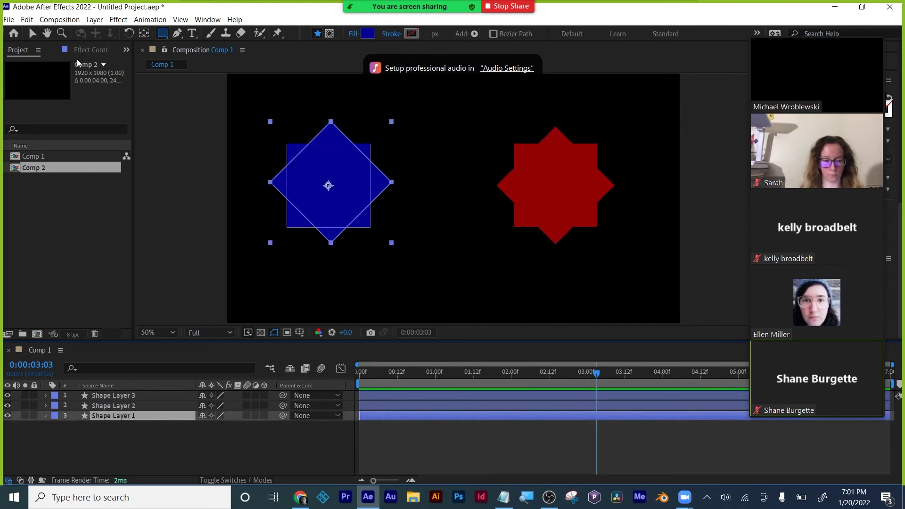
left_click(32, 33)
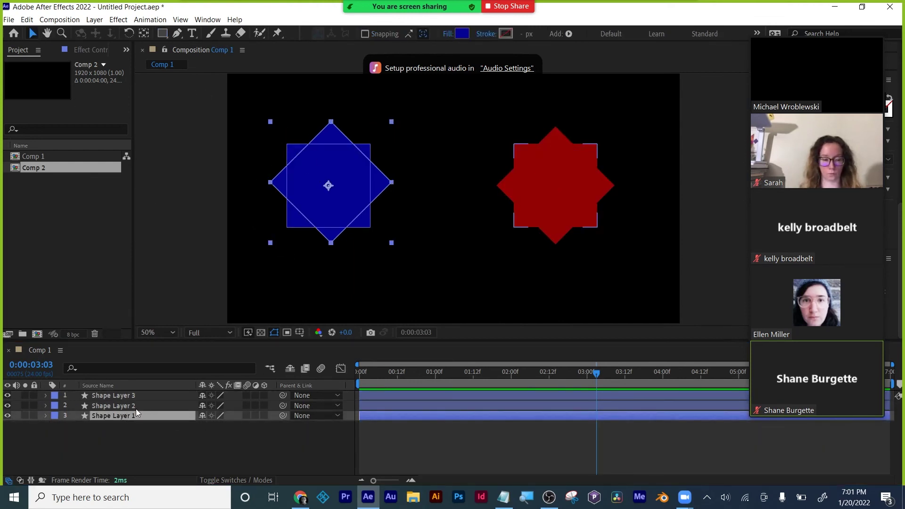
Step: Show the Scale property of Shape Layer 1, try scaling the whole blue star, and undo the change
left_click(109, 414)
key("s")
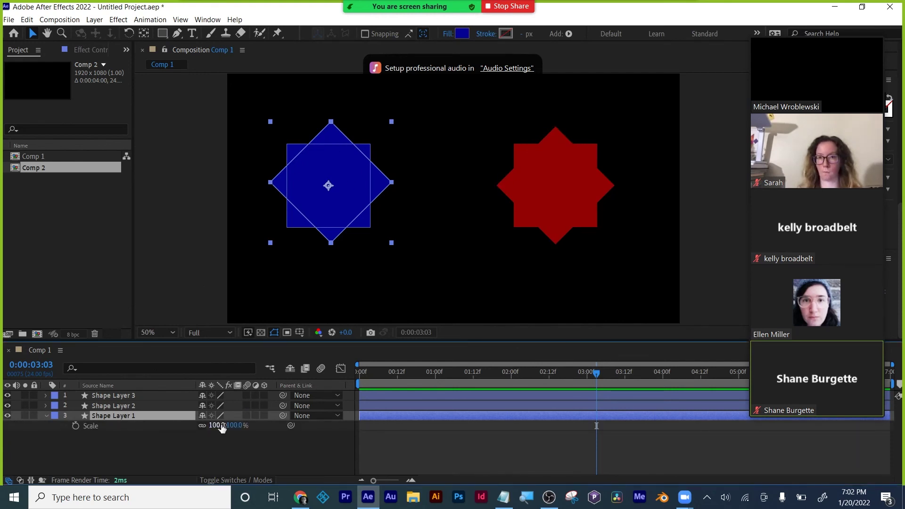
mouse_move(216, 425)
left_mouse_down()
mouse_move(170, 425)
mouse_move(232, 425)
mouse_move(224, 423)
left_mouse_up()
key("ctrl+z")
Step: Show the Scale property of Shape Layer 2 and scale the upright red square to 104%
left_click(552, 184)
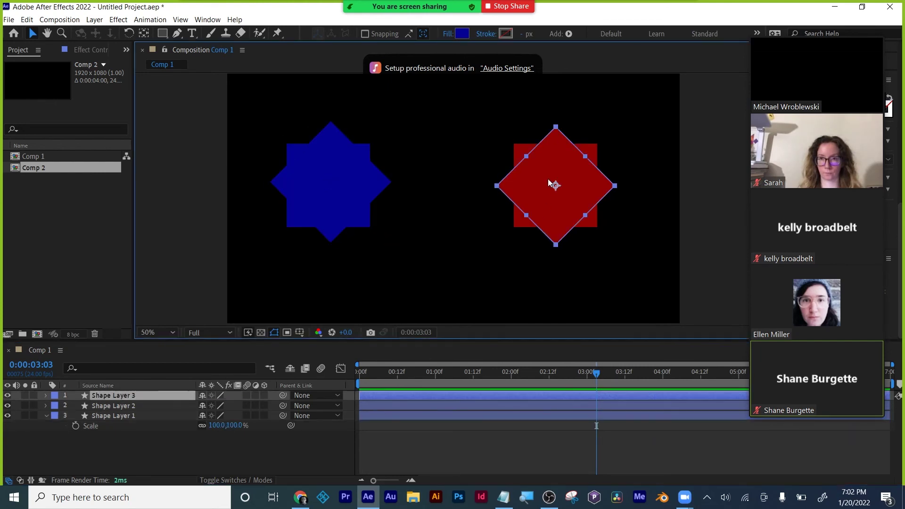
left_click(108, 403)
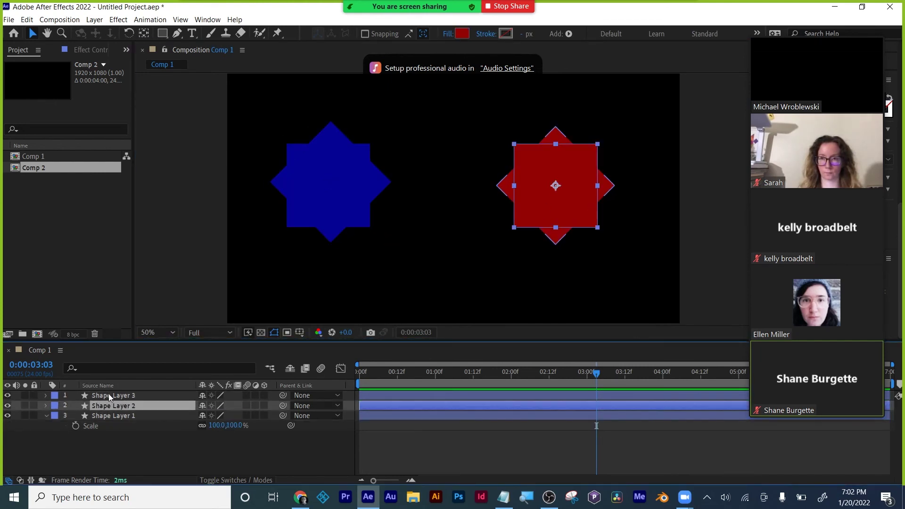
left_click(108, 395, "shift")
left_click(113, 405)
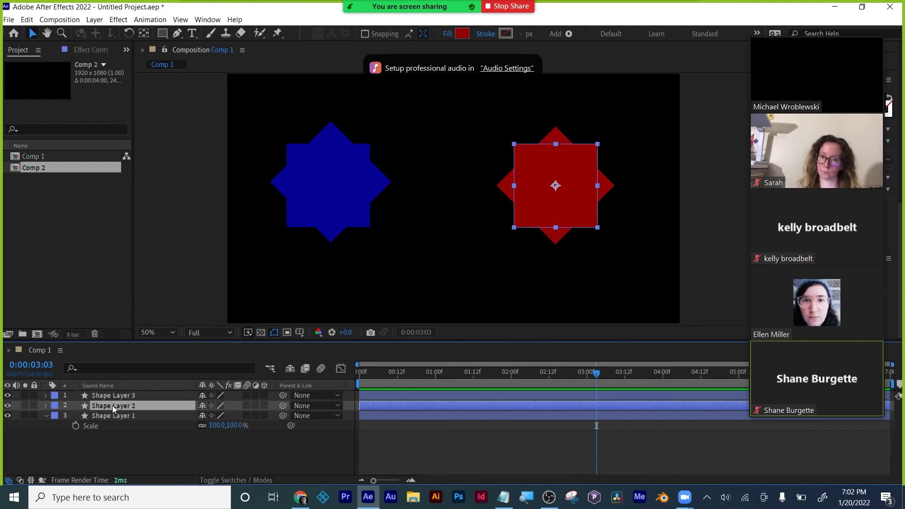
key("s")
mouse_move(222, 416)
left_mouse_down()
mouse_move(210, 415)
mouse_move(249, 403)
mouse_move(204, 414)
mouse_move(247, 405)
mouse_move(222, 406)
mouse_move(235, 406)
left_mouse_up()
Step: Show the Scale property of Shape Layer 3, try the rotated red square at 93%, and settle on 105%
left_click(121, 396)
key("s")
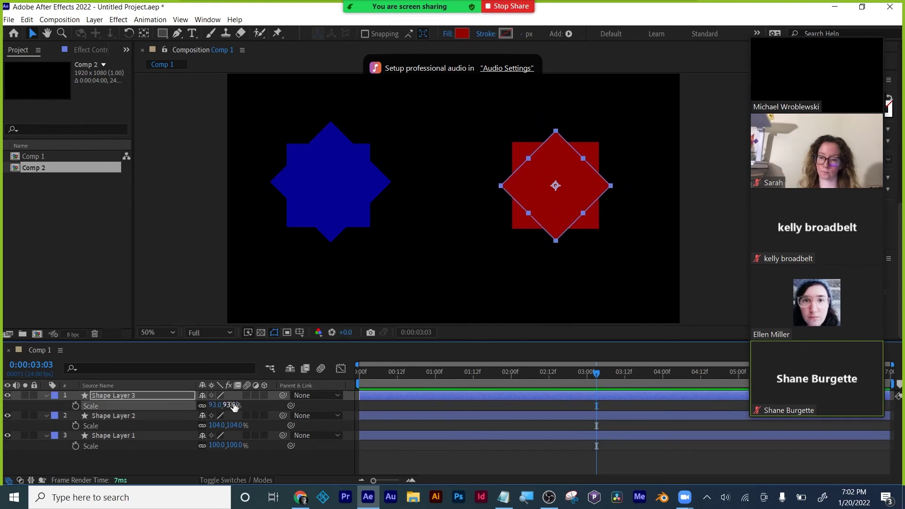
left_click(198, 444)
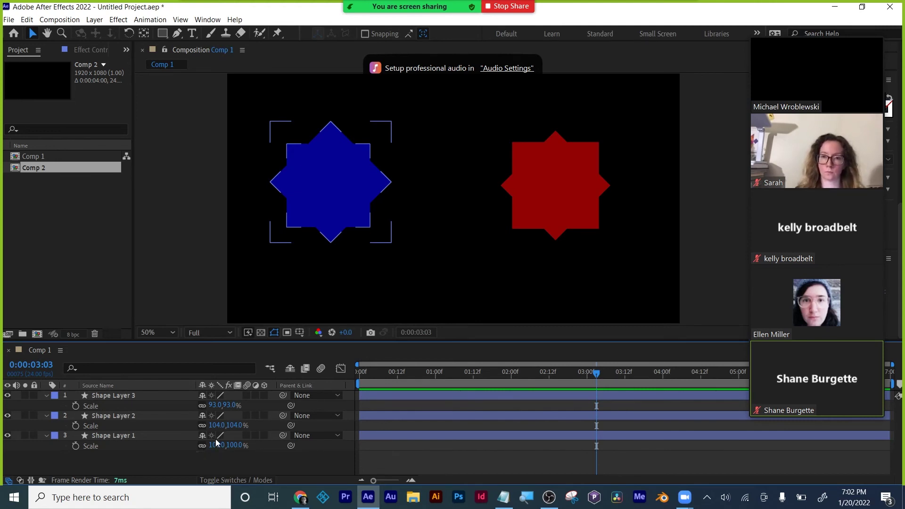
left_click(439, 193)
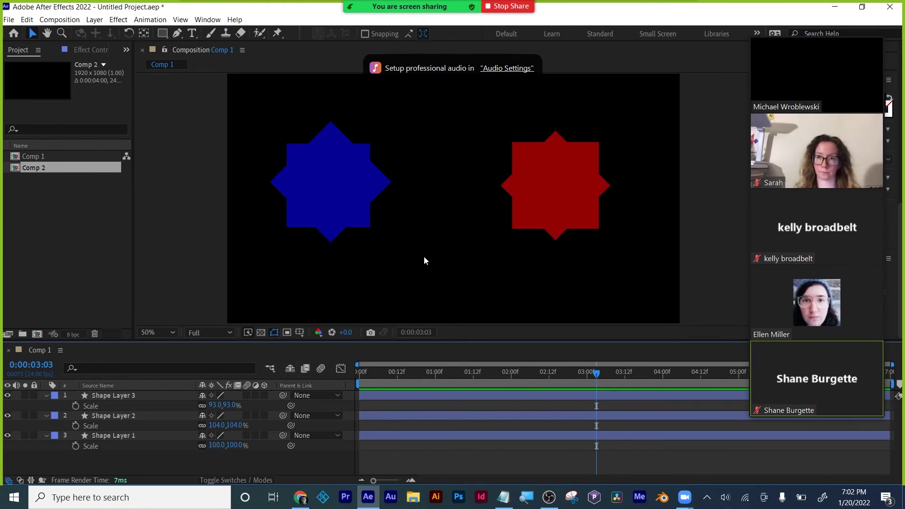
mouse_move(213, 404)
left_mouse_down()
mouse_move(204, 405)
mouse_move(213, 404)
left_mouse_up()
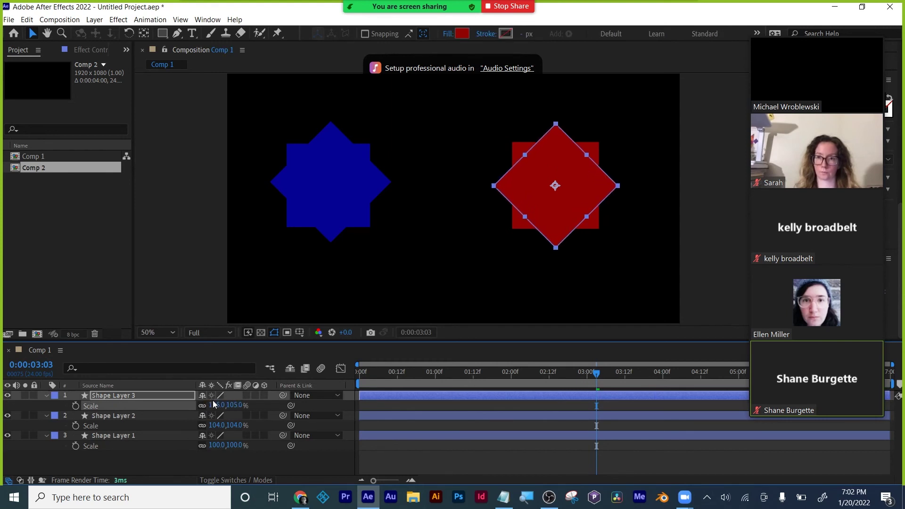
left_click(176, 457)
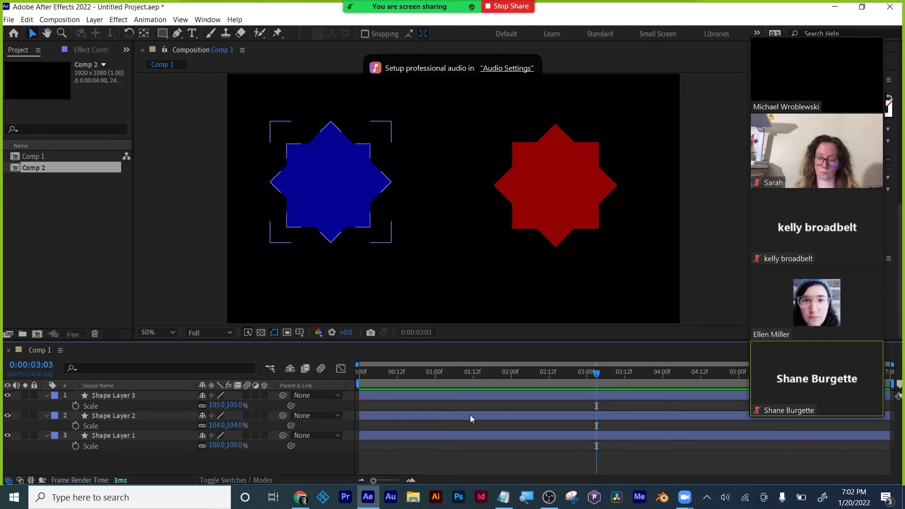
Step: Scale the entire blue star on Shape Layer 1 to 91% and deselect it
left_click(344, 200)
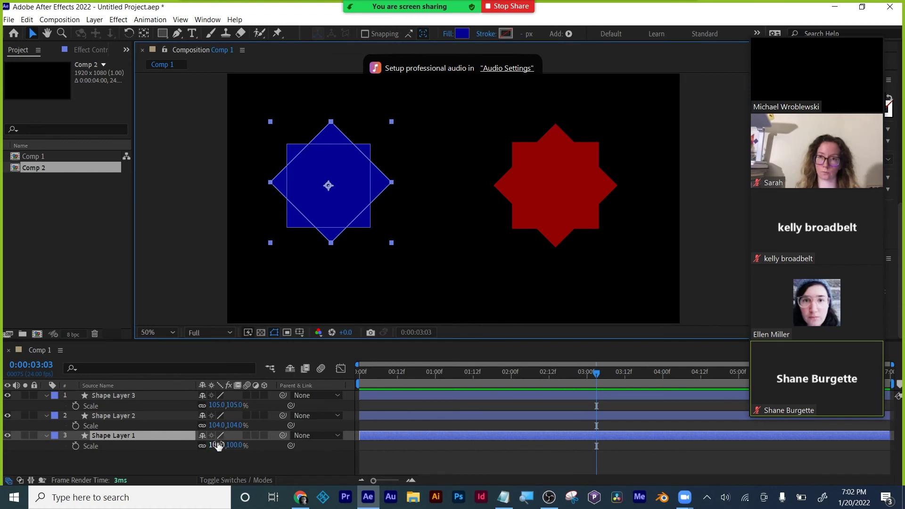
mouse_move(217, 446)
left_mouse_down()
mouse_move(179, 447)
mouse_move(212, 450)
left_mouse_up()
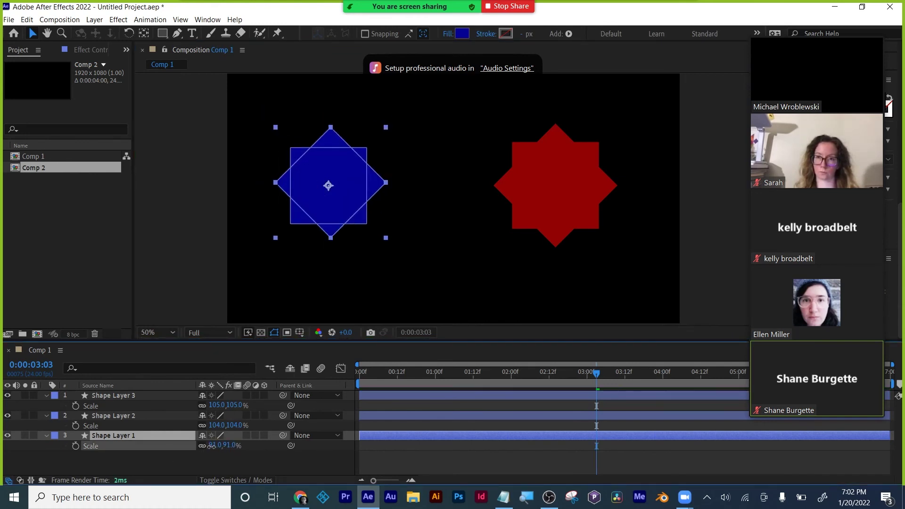
left_click(413, 455)
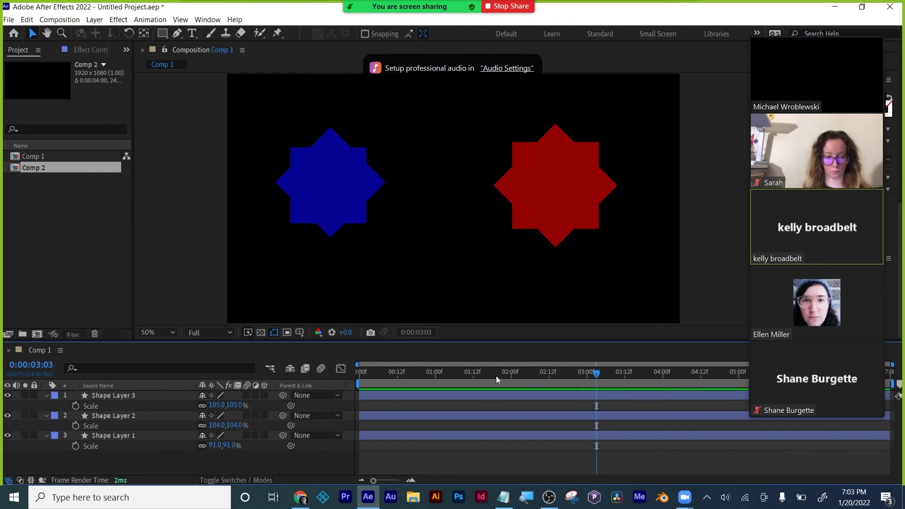
Step: Return the current time to the start of Comp 1 and play the timeline preview
left_click(452, 373)
left_click(359, 373)
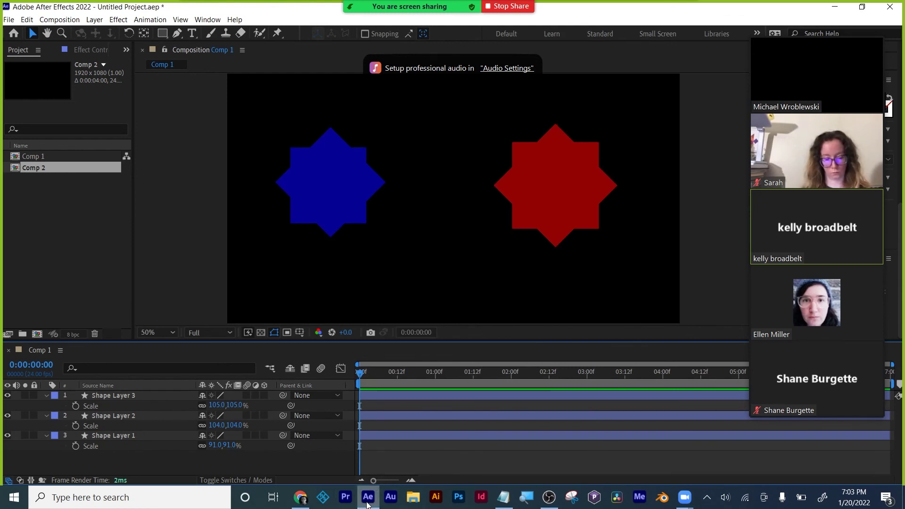
mouse_move(368, 497)
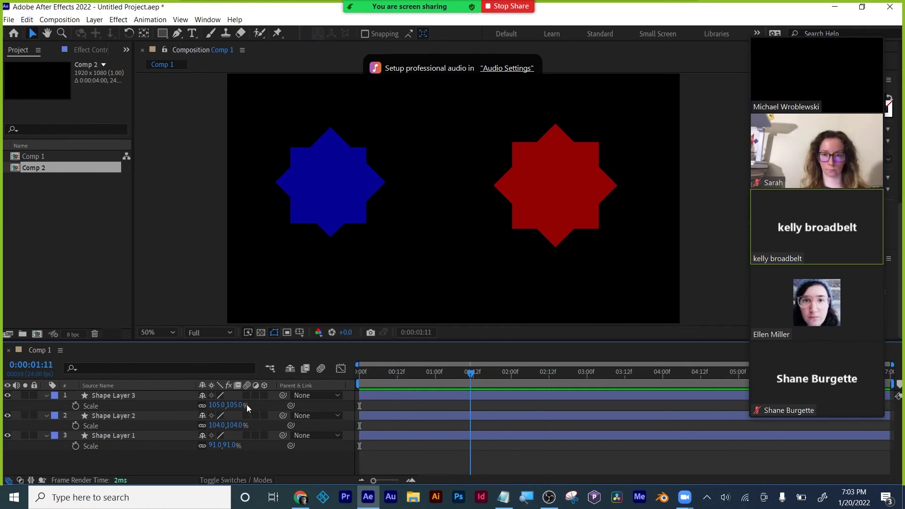
key("space")
Step: Purge all memory and the disk cache, confirming the deletion of the cached files
left_click(27, 20)
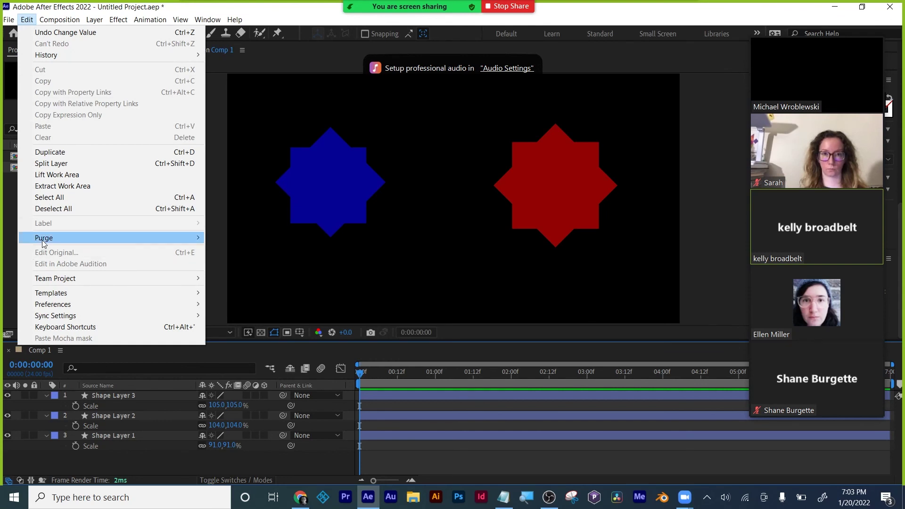
mouse_move(43, 243)
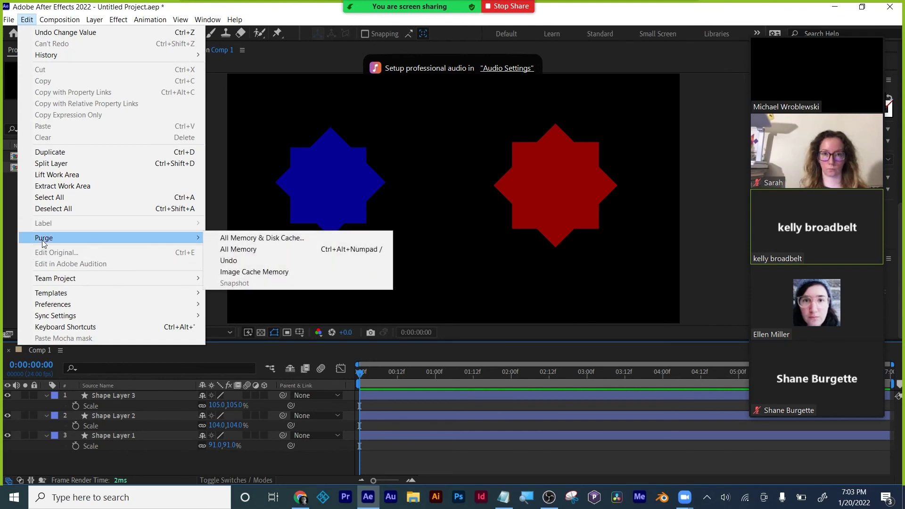
left_click(269, 239)
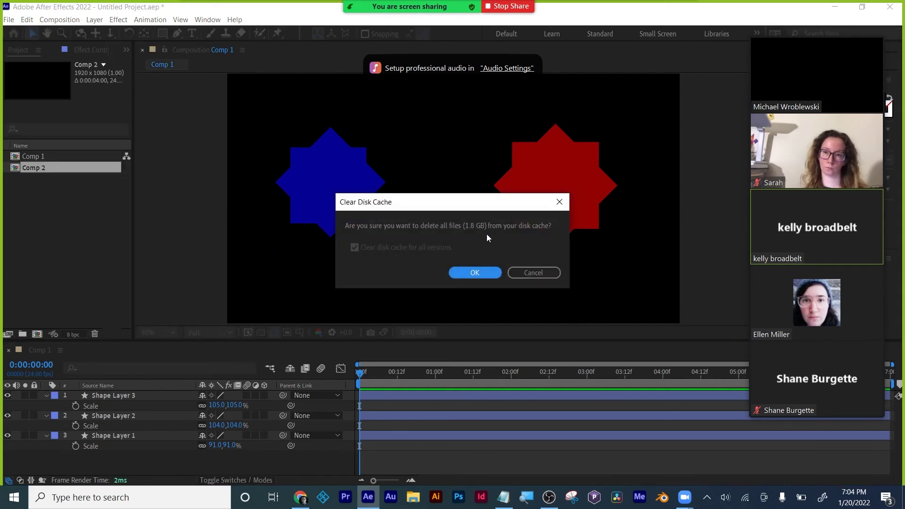
left_click(471, 272)
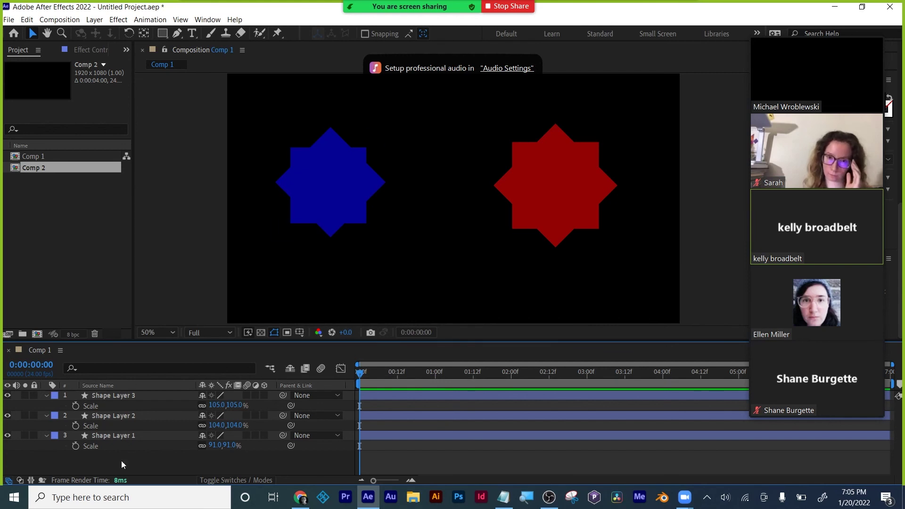
Step: Collapse the Scale properties of the three shape layers and move the current time to 0:00:00:11
key("s")
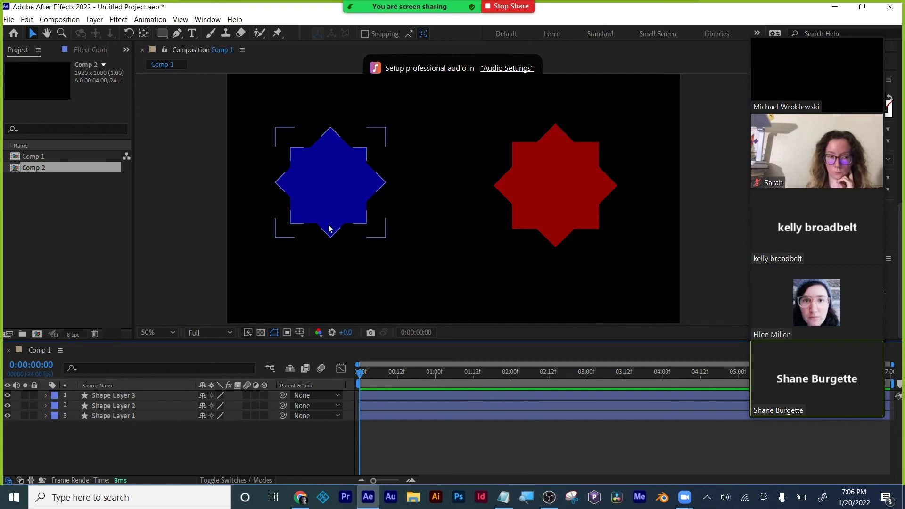
left_click_drag(368, 374, 395, 375)
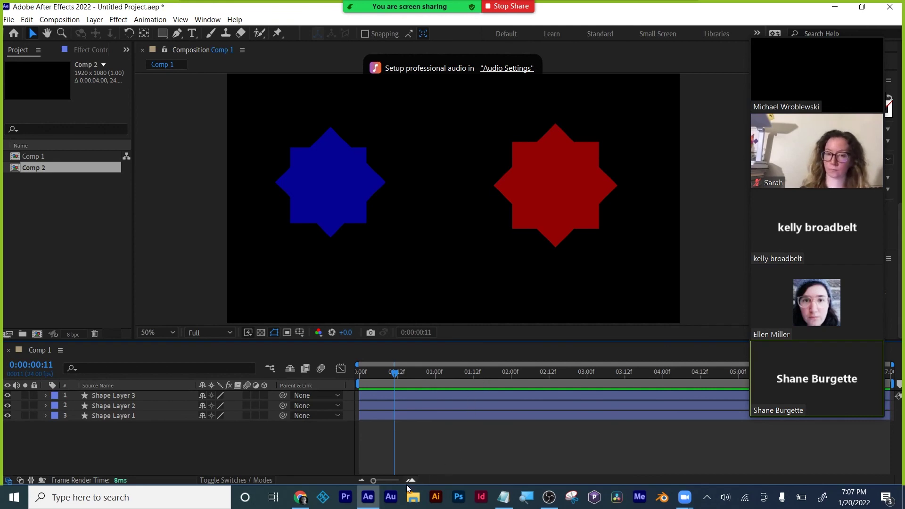
Step: Switch to the Canvas course in Chrome, open the announcement "Links to all virtual Lectures for 2022", and look through the weekly lecture links
left_click(300, 497)
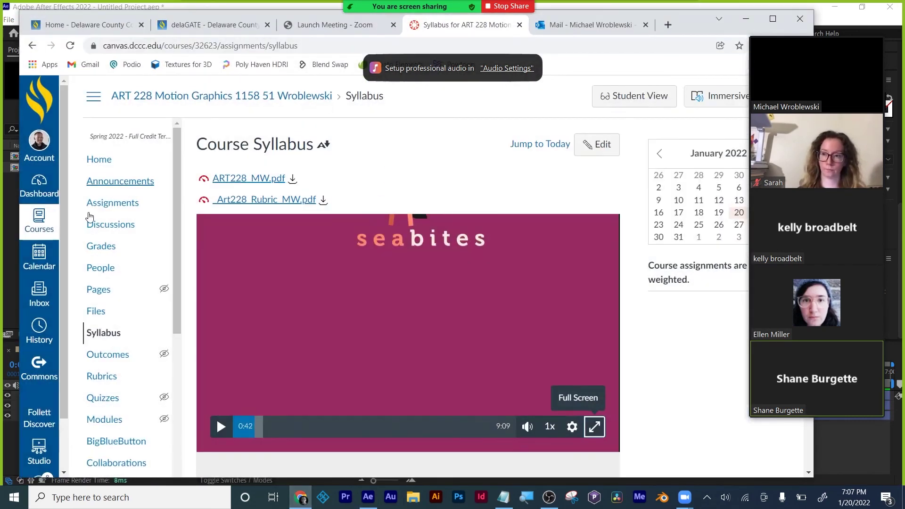
left_click(118, 181)
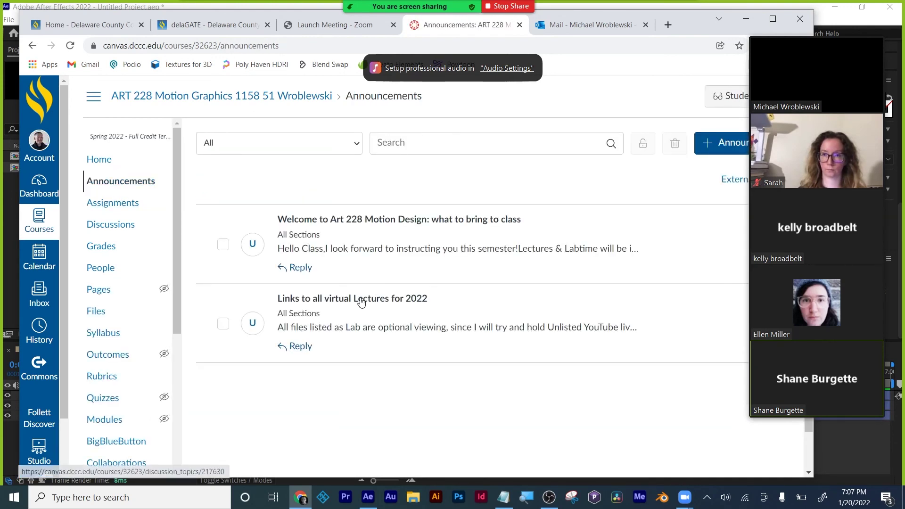
left_click(360, 297)
scroll(361, 270, "down", 5)
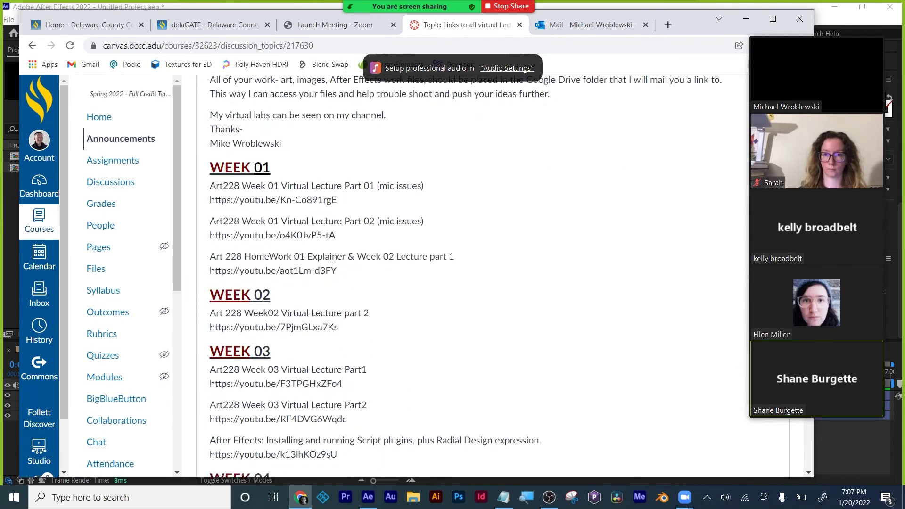
scroll(315, 365, "up", 5)
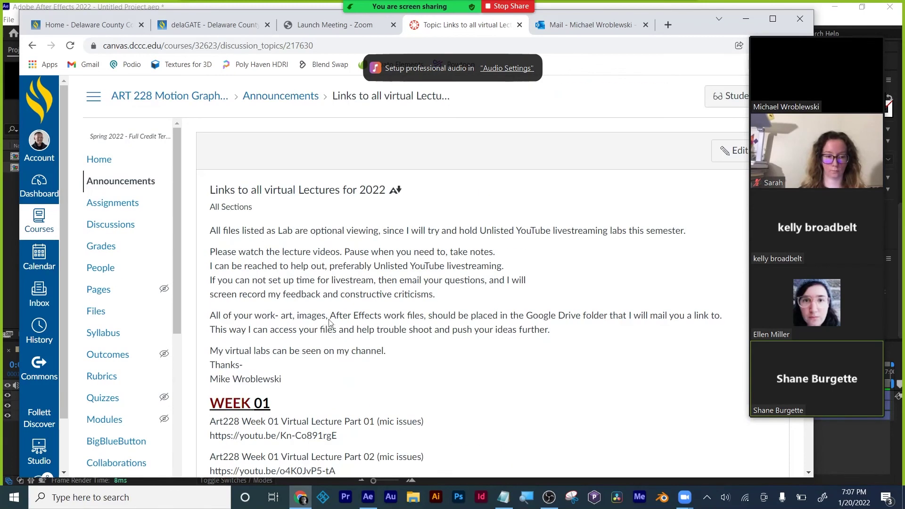
scroll(325, 356, "down", 6)
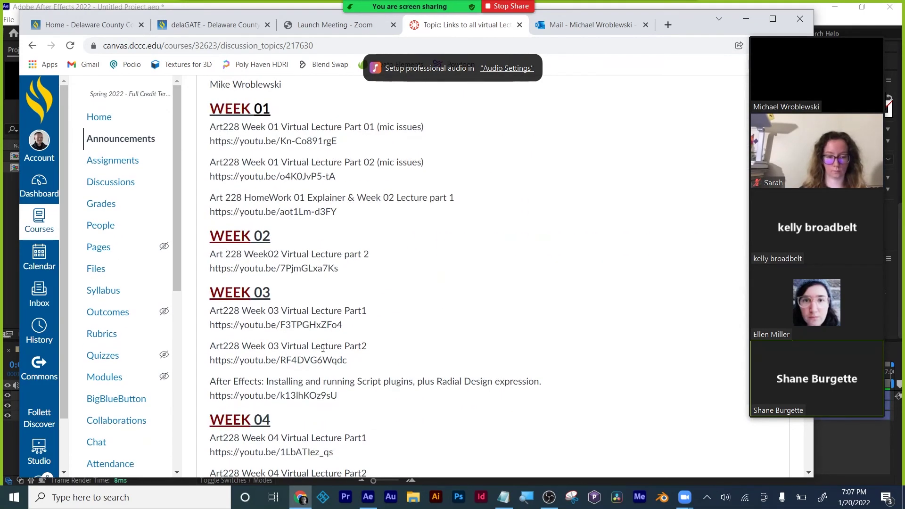
scroll(325, 356, "up", 6)
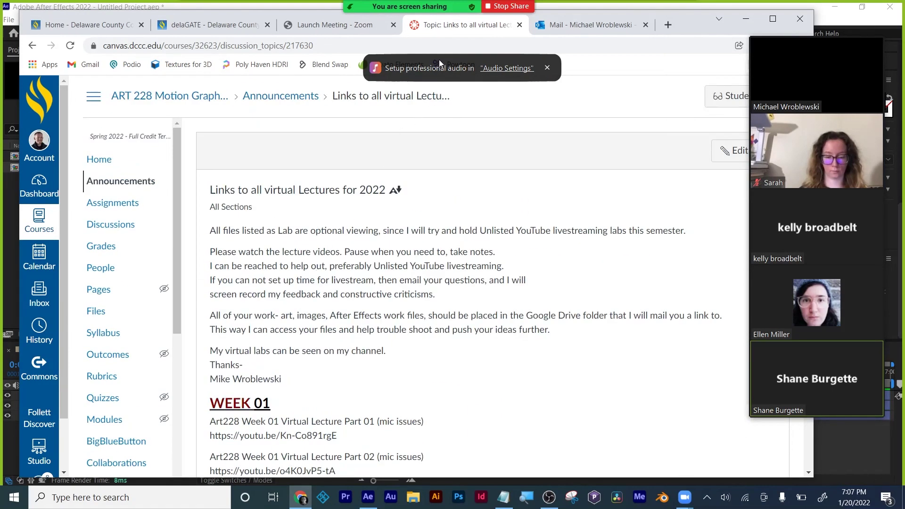
Step: Open the "reference files" folder inside Art 228 Virtual in the course files and move the meeting's video strip clear of the file list
left_click(86, 311)
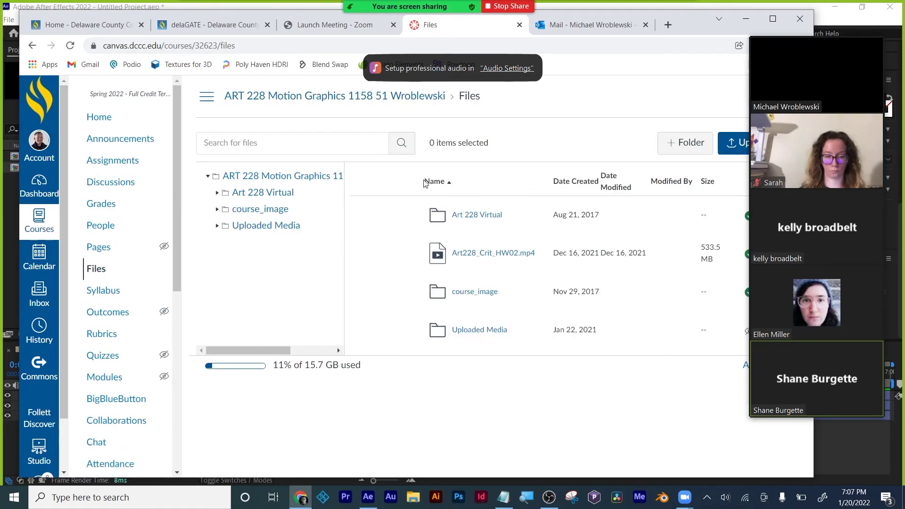
left_click(474, 213)
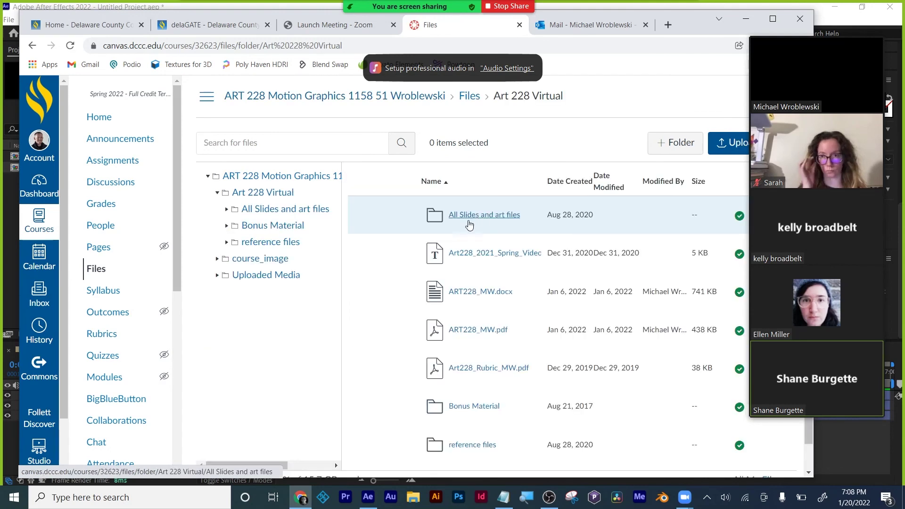
scroll(476, 215, "down", 1)
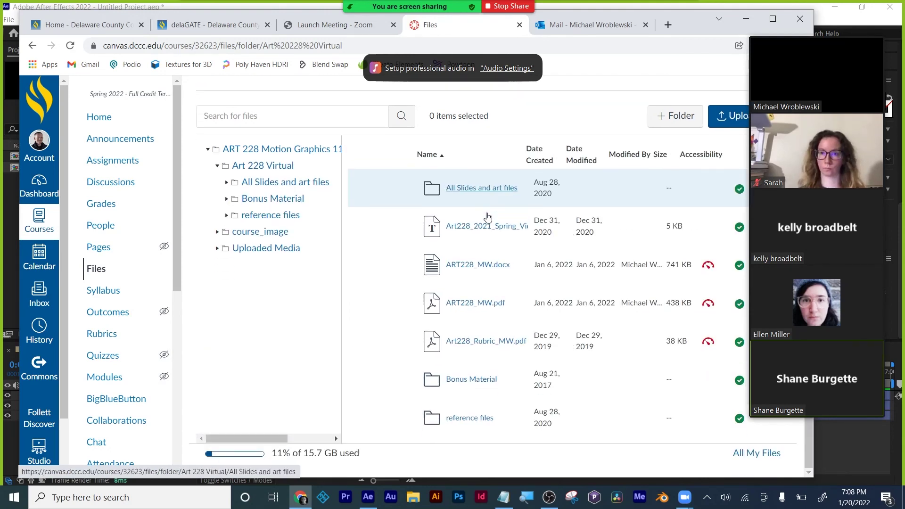
left_click(460, 418)
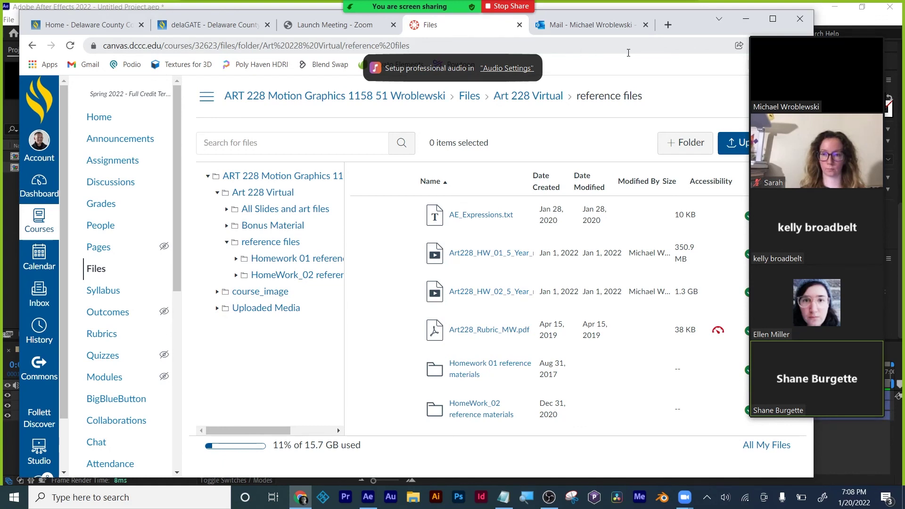
left_click_drag(685, 24, 680, 24)
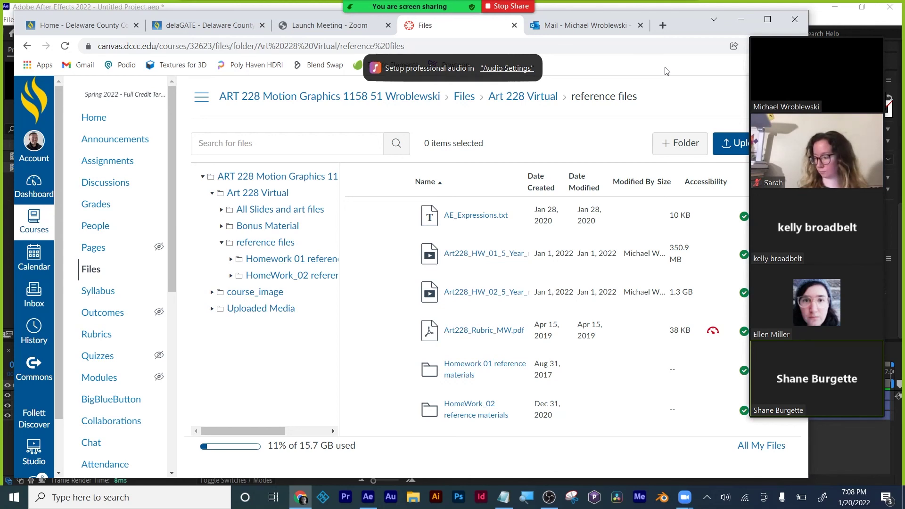
mouse_move(807, 65)
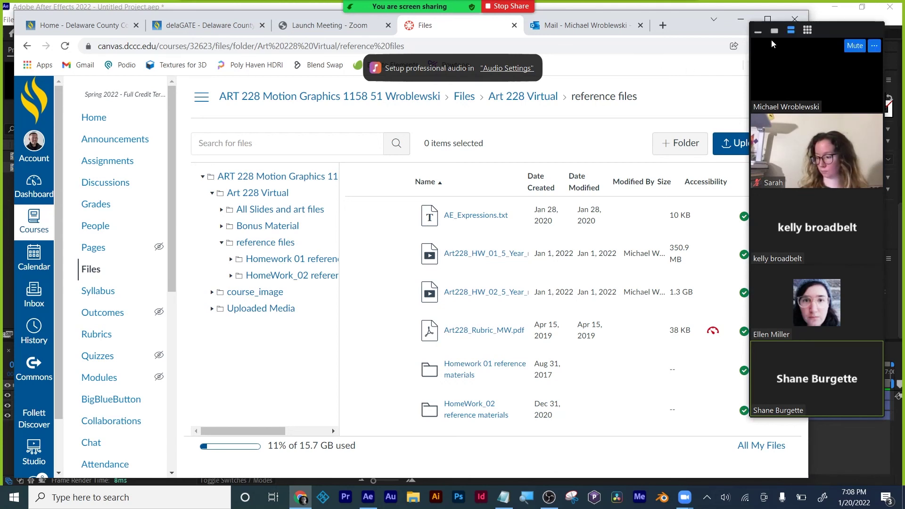
mouse_move(838, 41)
left_mouse_down()
mouse_move(837, 30)
mouse_move(851, 36)
left_mouse_up()
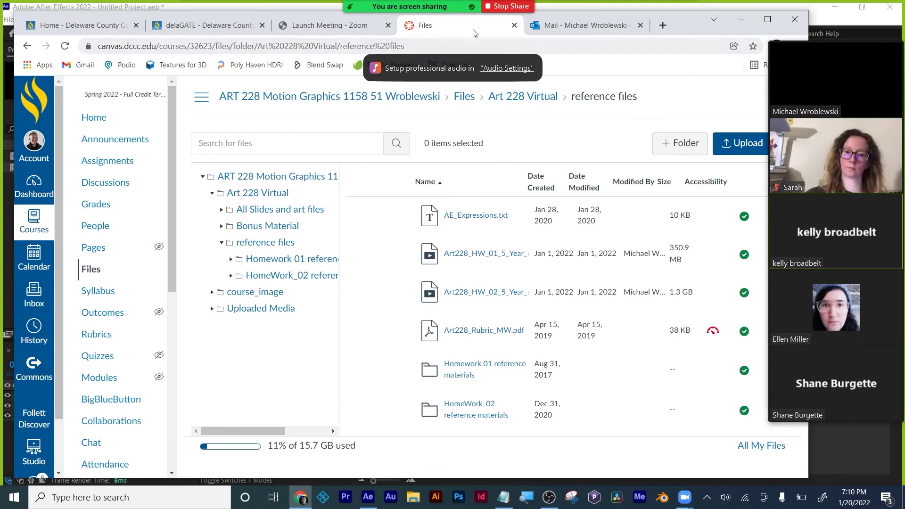
Step: Stop the Zoom screen share, end the meeting for all participants, and close the Zoom window
left_click(508, 6)
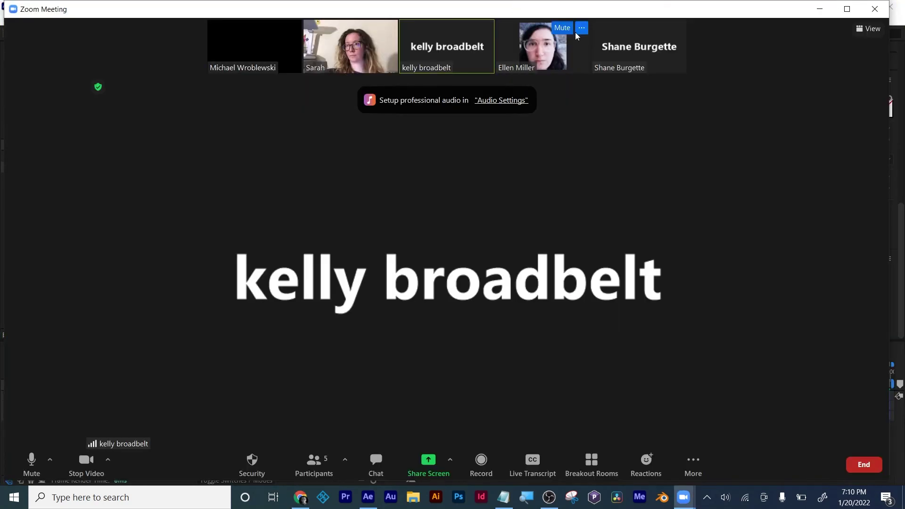
left_click(862, 467)
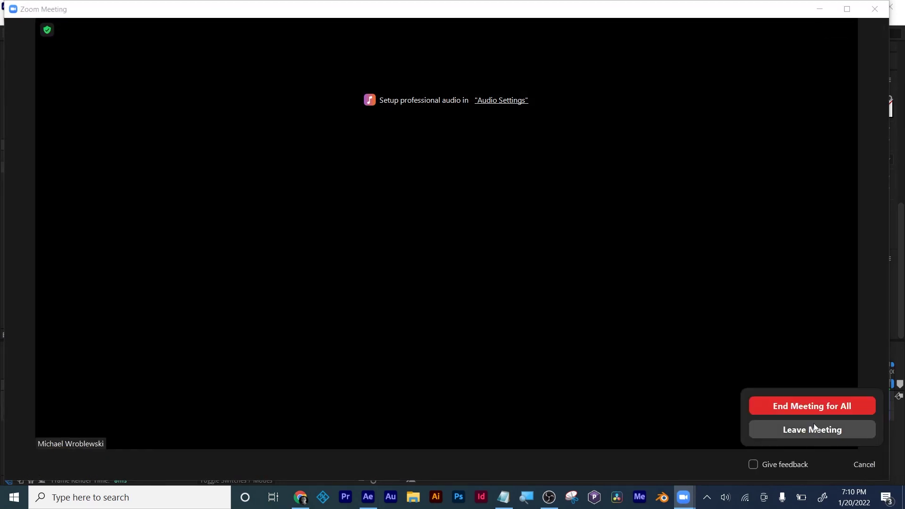
left_click(814, 407)
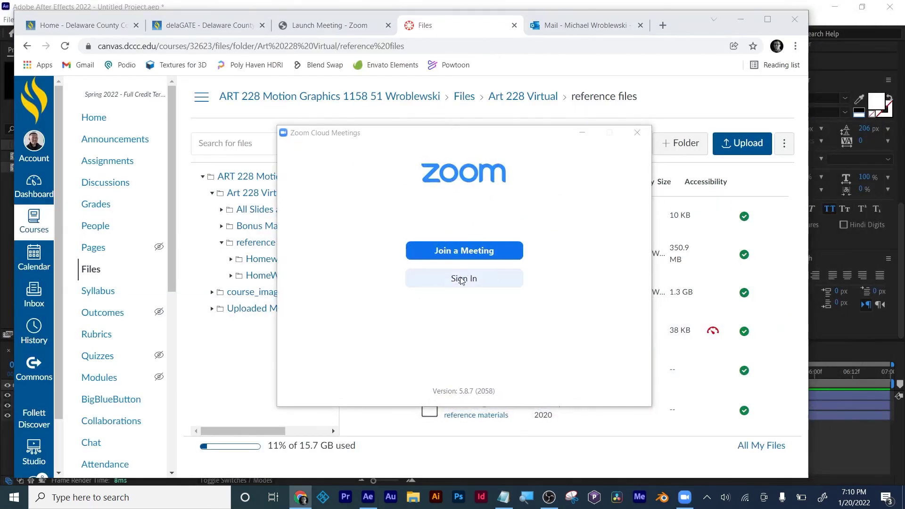
left_click(637, 133)
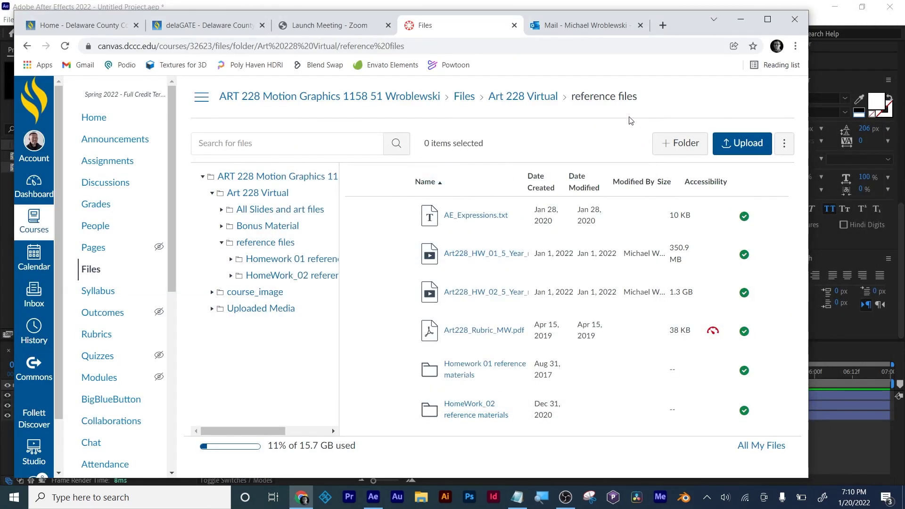